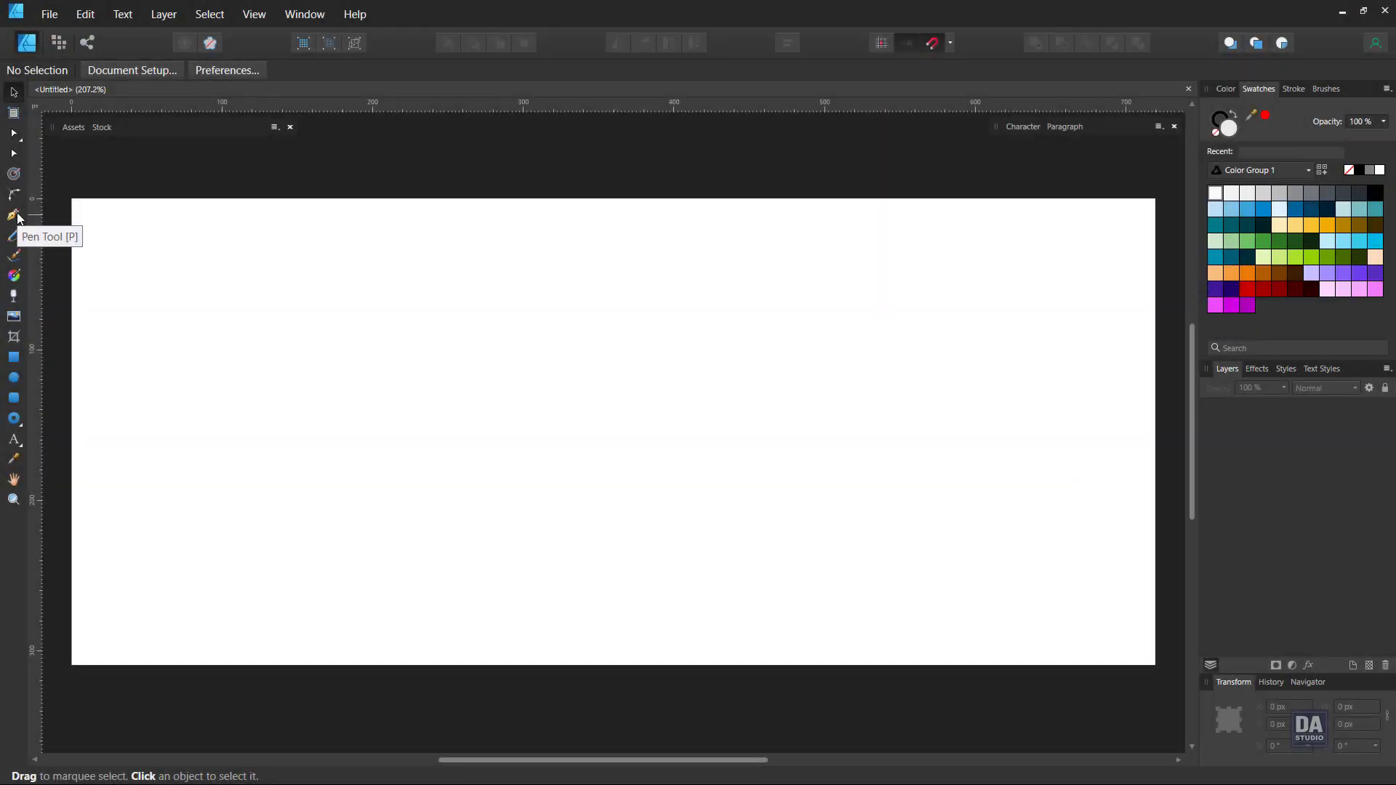
Draw a closed four-point Pen path over the banner's left, slanting from bottom-middle to the top edge
{"action": "left_click", "coordinate": [14, 216]}
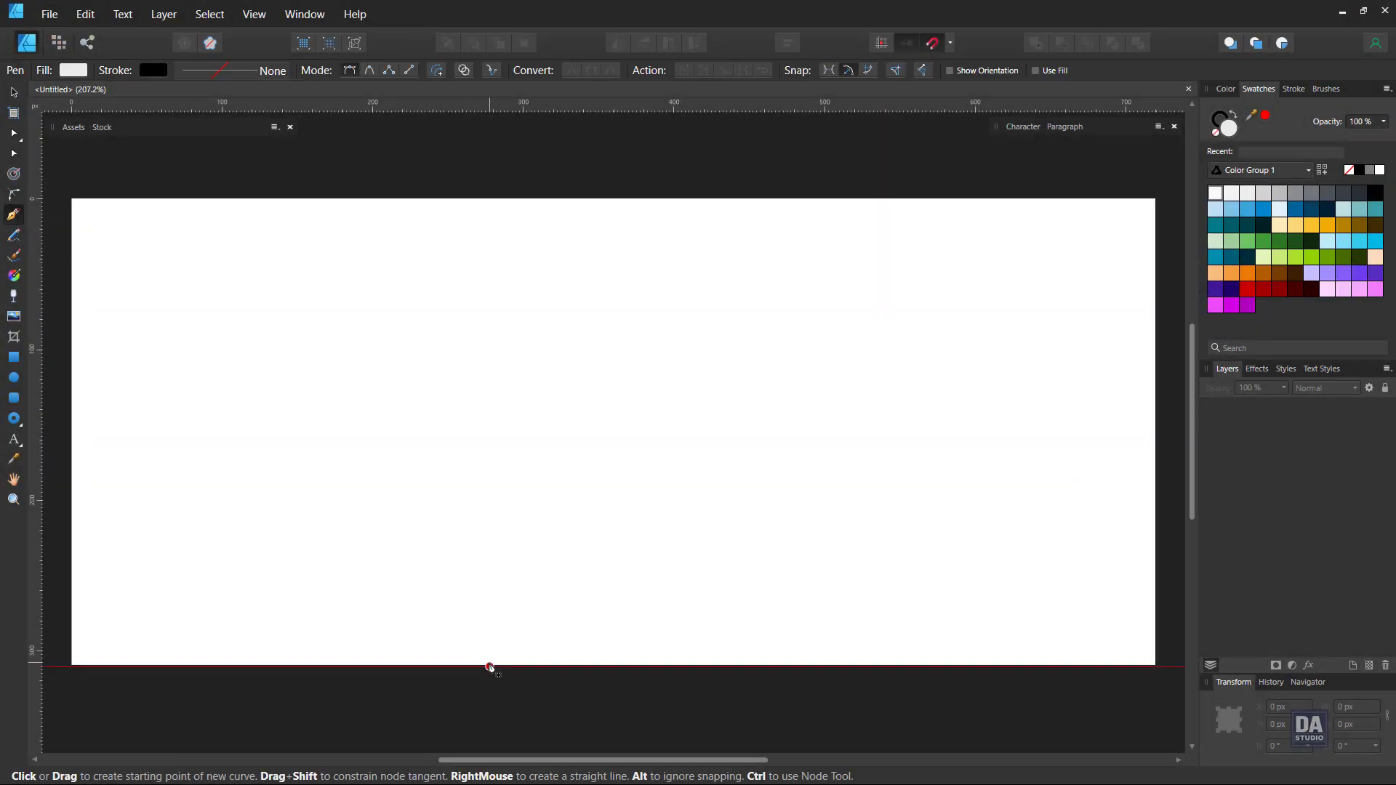
{"action": "left_click", "coordinate": [491, 666]}
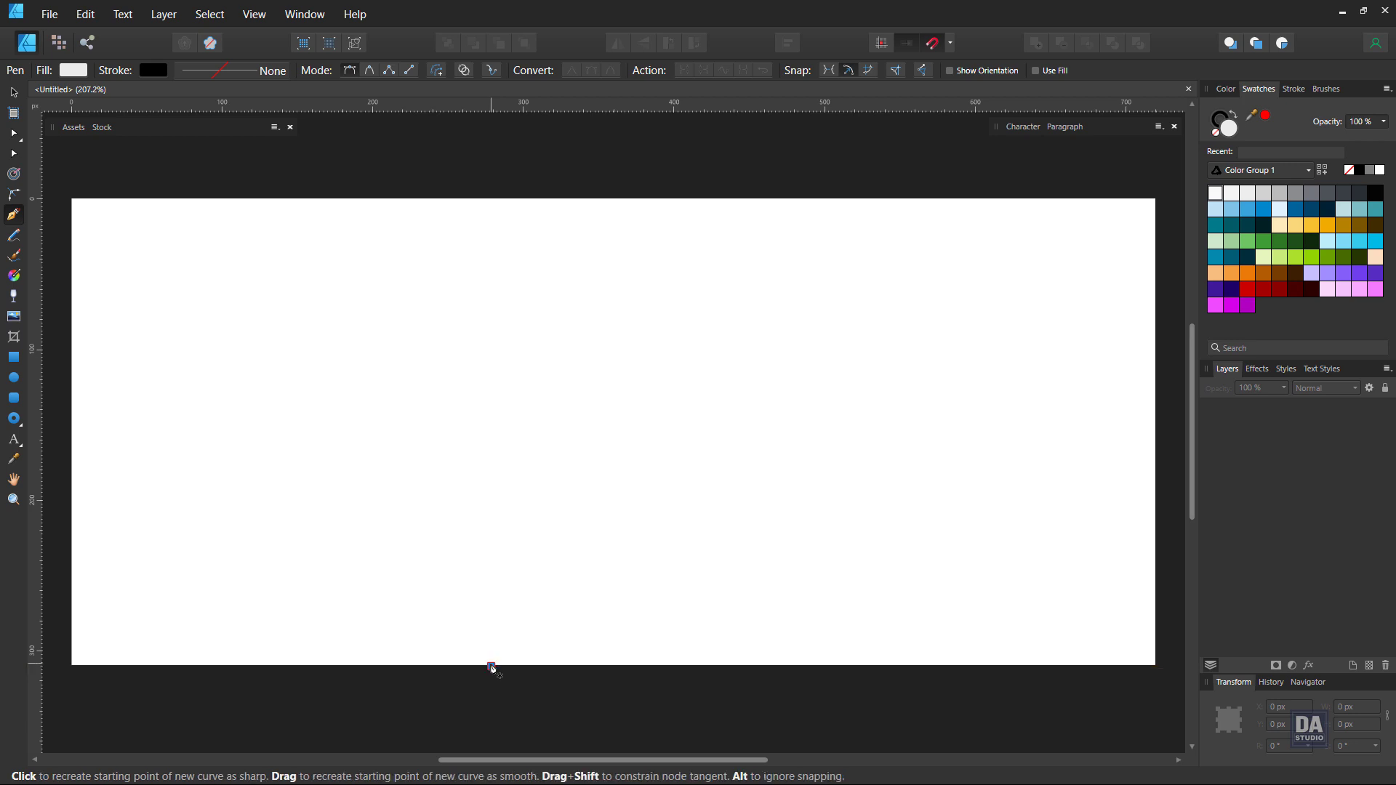
{"action": "left_click", "coordinate": [878, 199]}
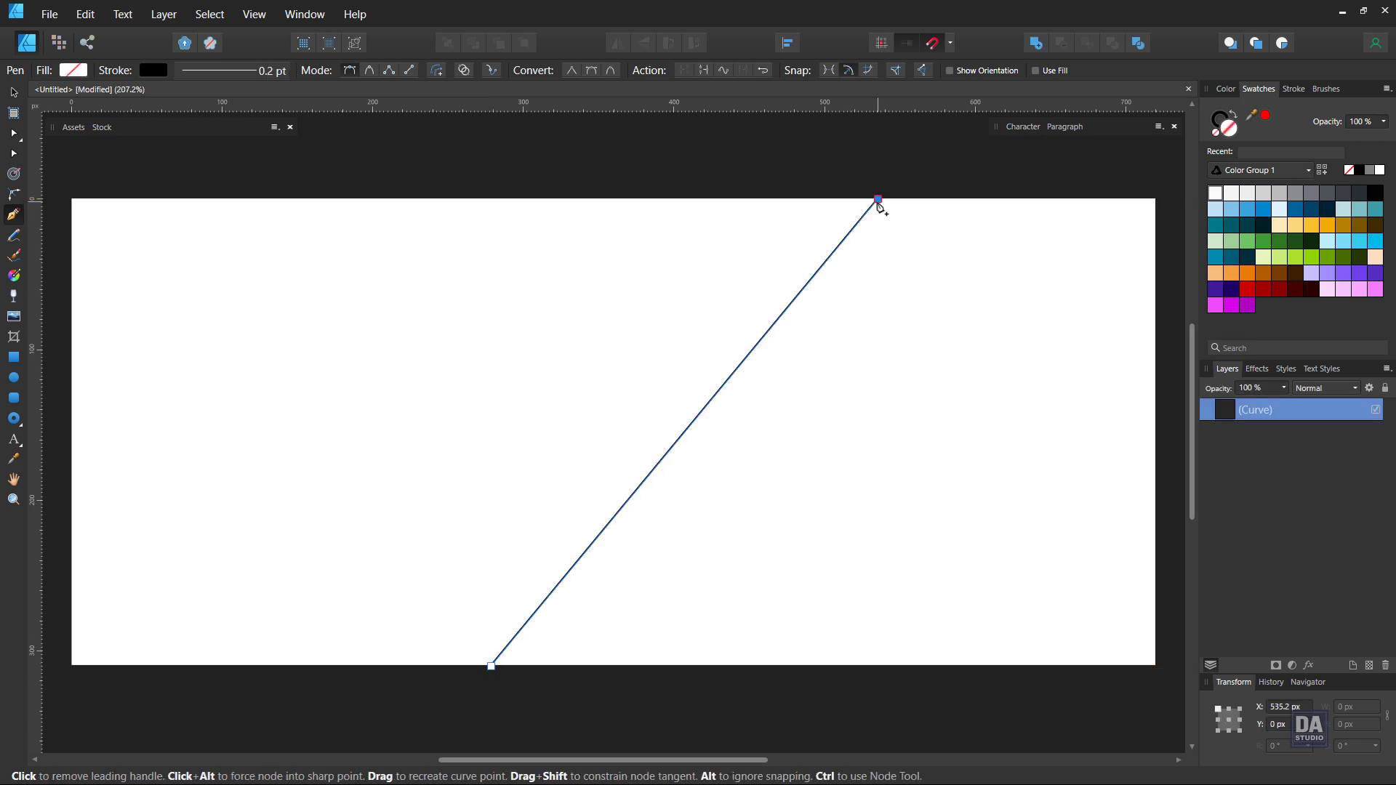
{"action": "left_click", "coordinate": [72, 199]}
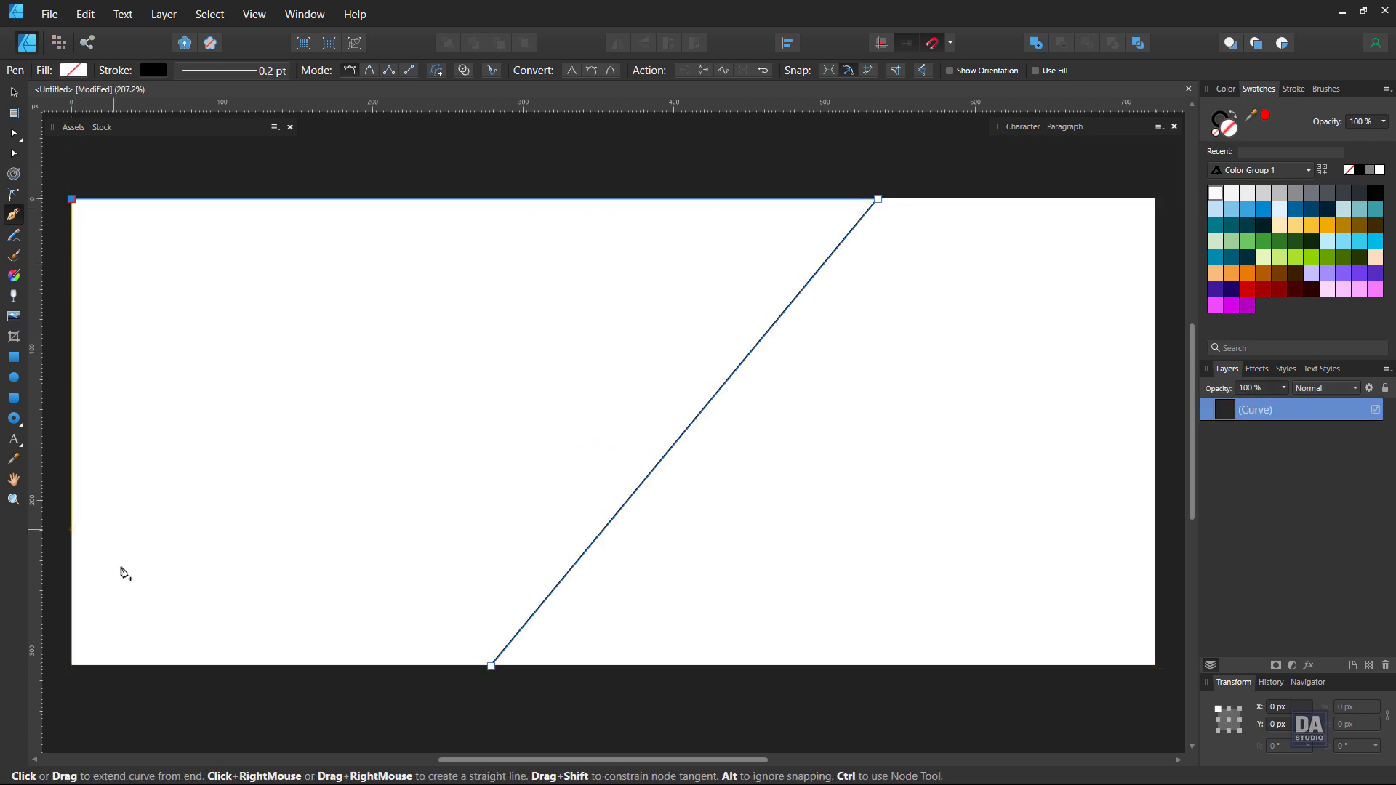
{"action": "left_click", "coordinate": [72, 667]}
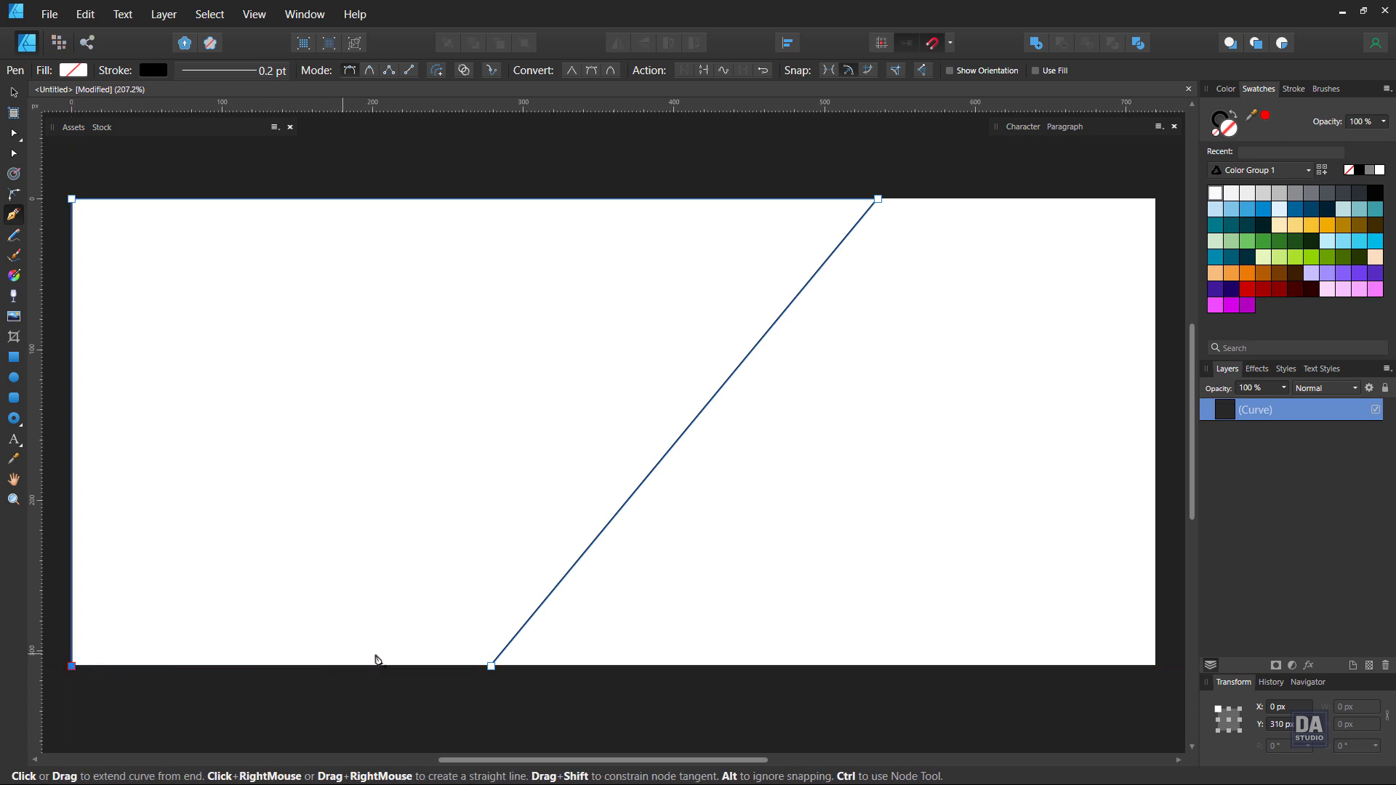
{"action": "left_click", "coordinate": [491, 667]}
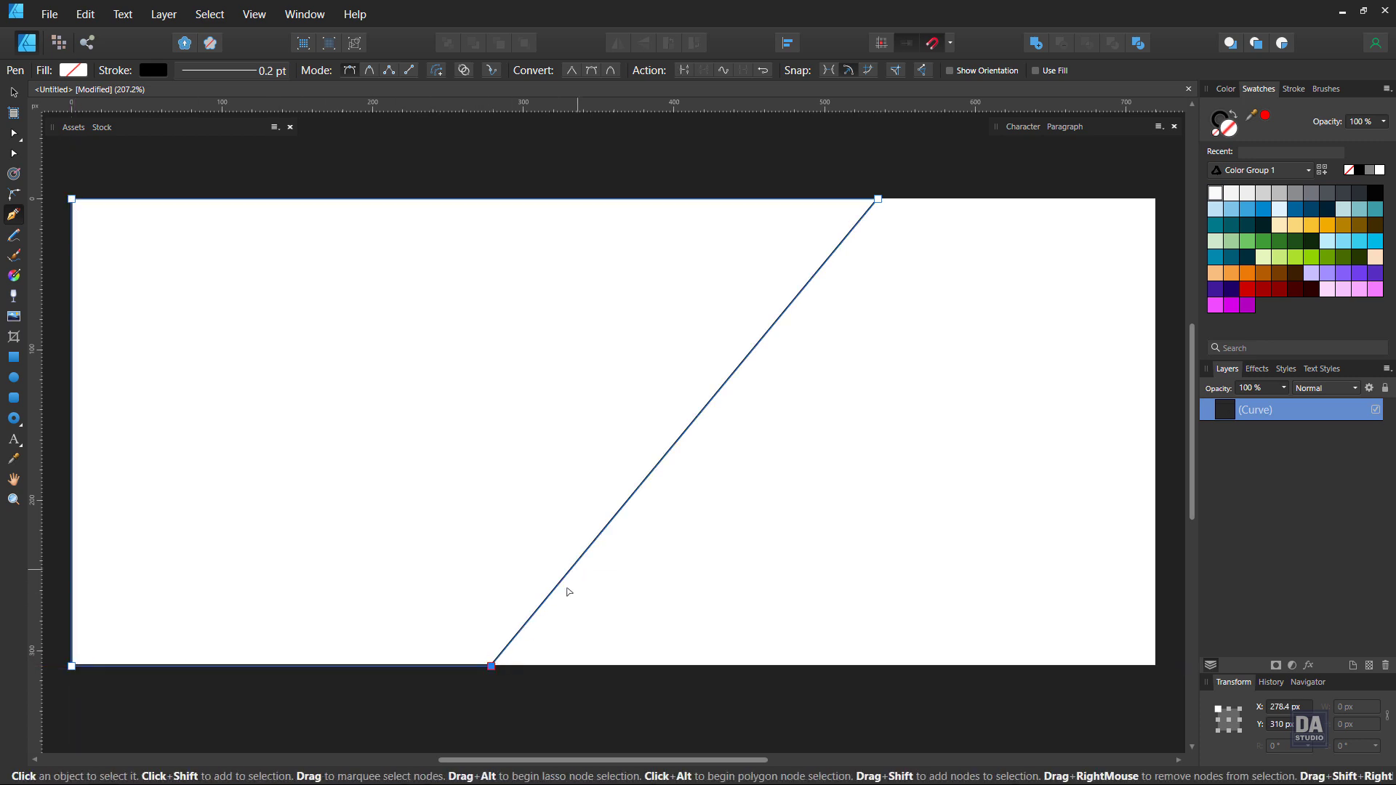
Bend the diagonal edge into a curve and pull a new middle node into an S-shape
{"action": "left_click_drag", "start_coordinate": [557, 591], "coordinate": [699, 309]}
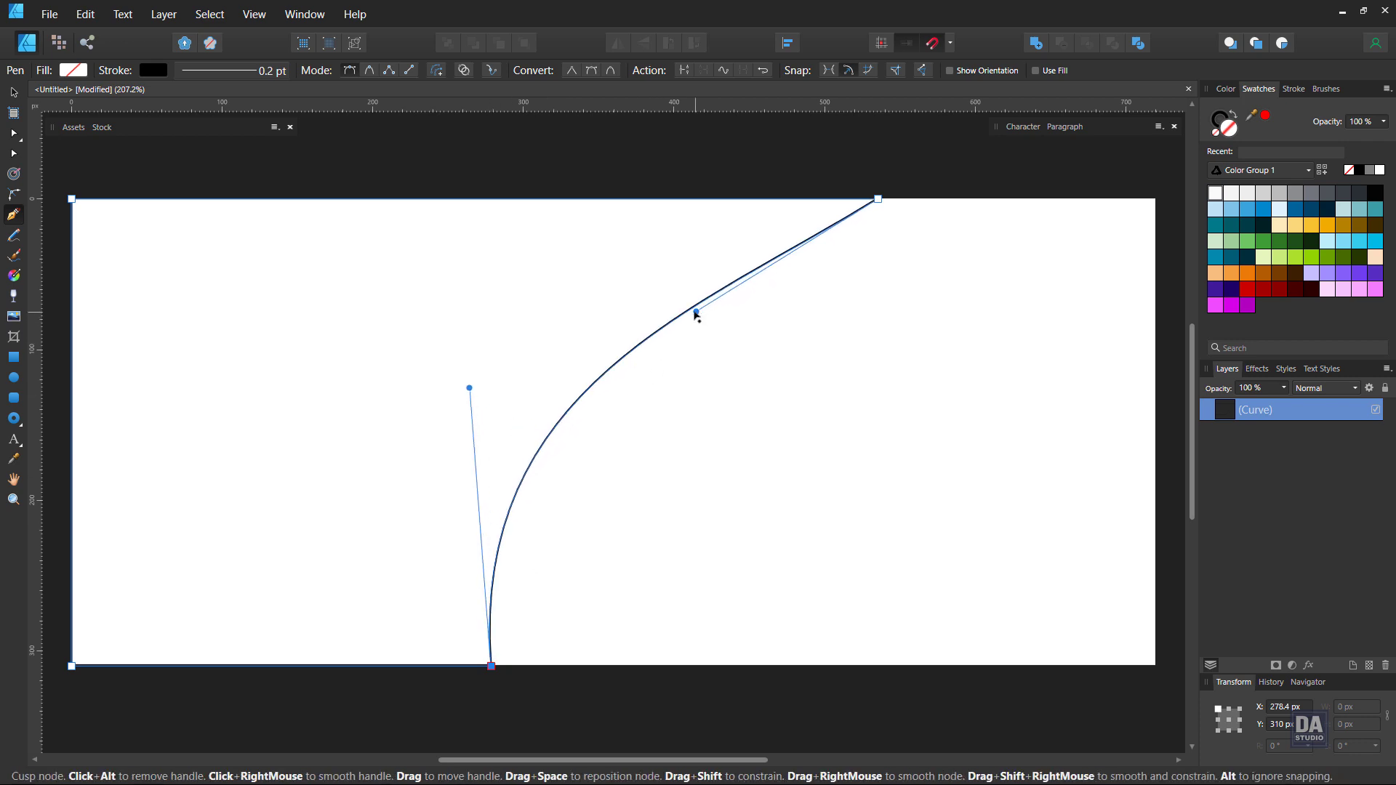
{"action": "mouse_move", "coordinate": [735, 359]}
{"action": "left_mouse_down"}
{"action": "mouse_move", "coordinate": [683, 361]}
{"action": "mouse_move", "coordinate": [669, 346]}
{"action": "left_mouse_up"}
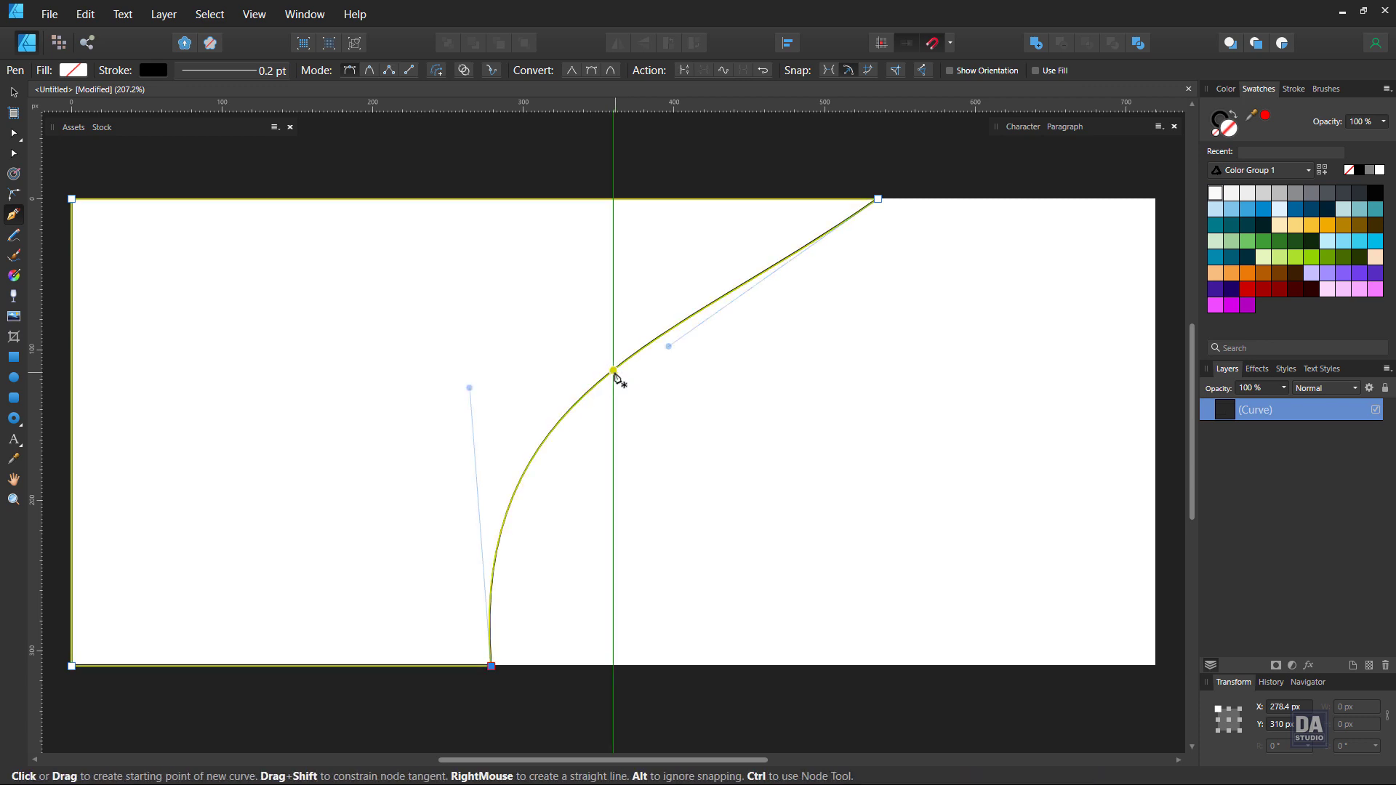
{"action": "left_click", "coordinate": [613, 371]}
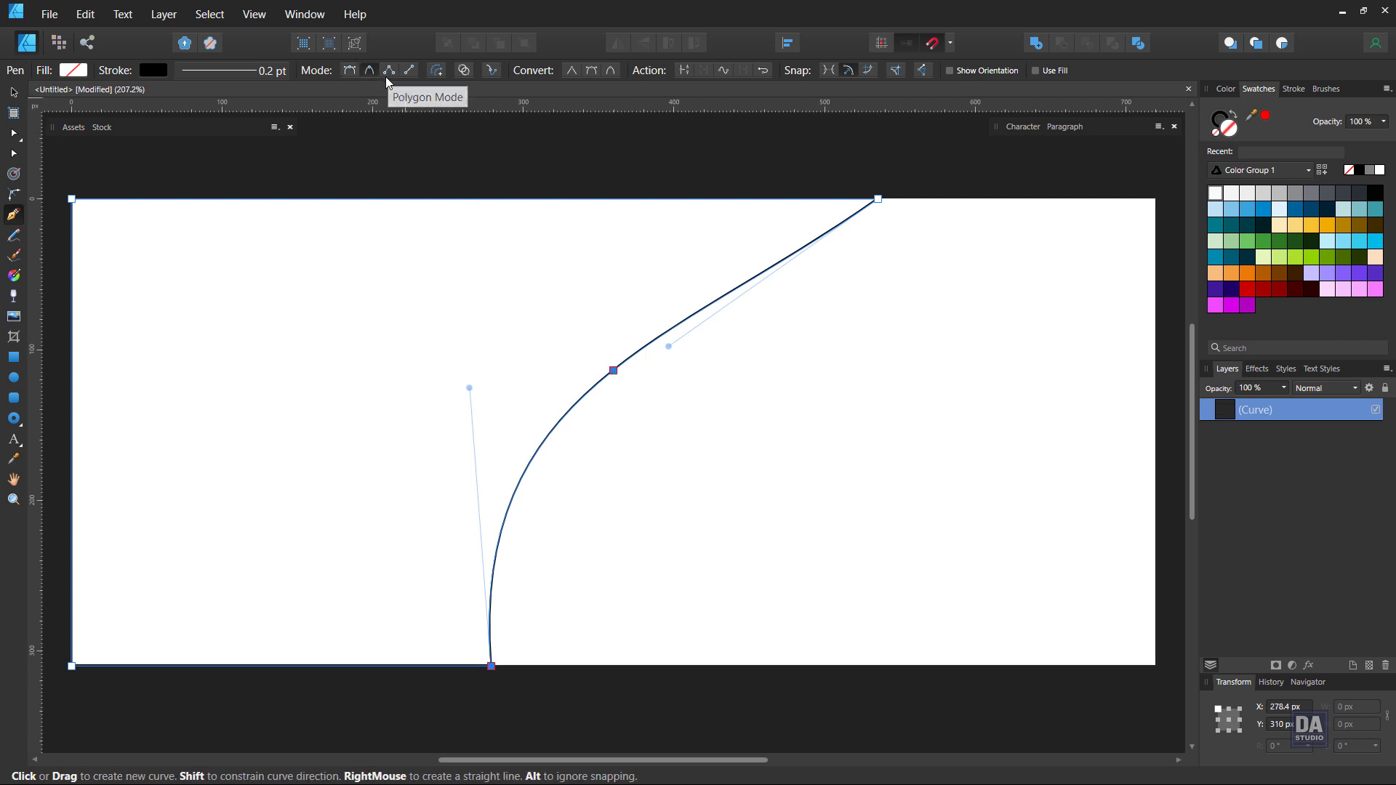
{"action": "left_click", "coordinate": [14, 134]}
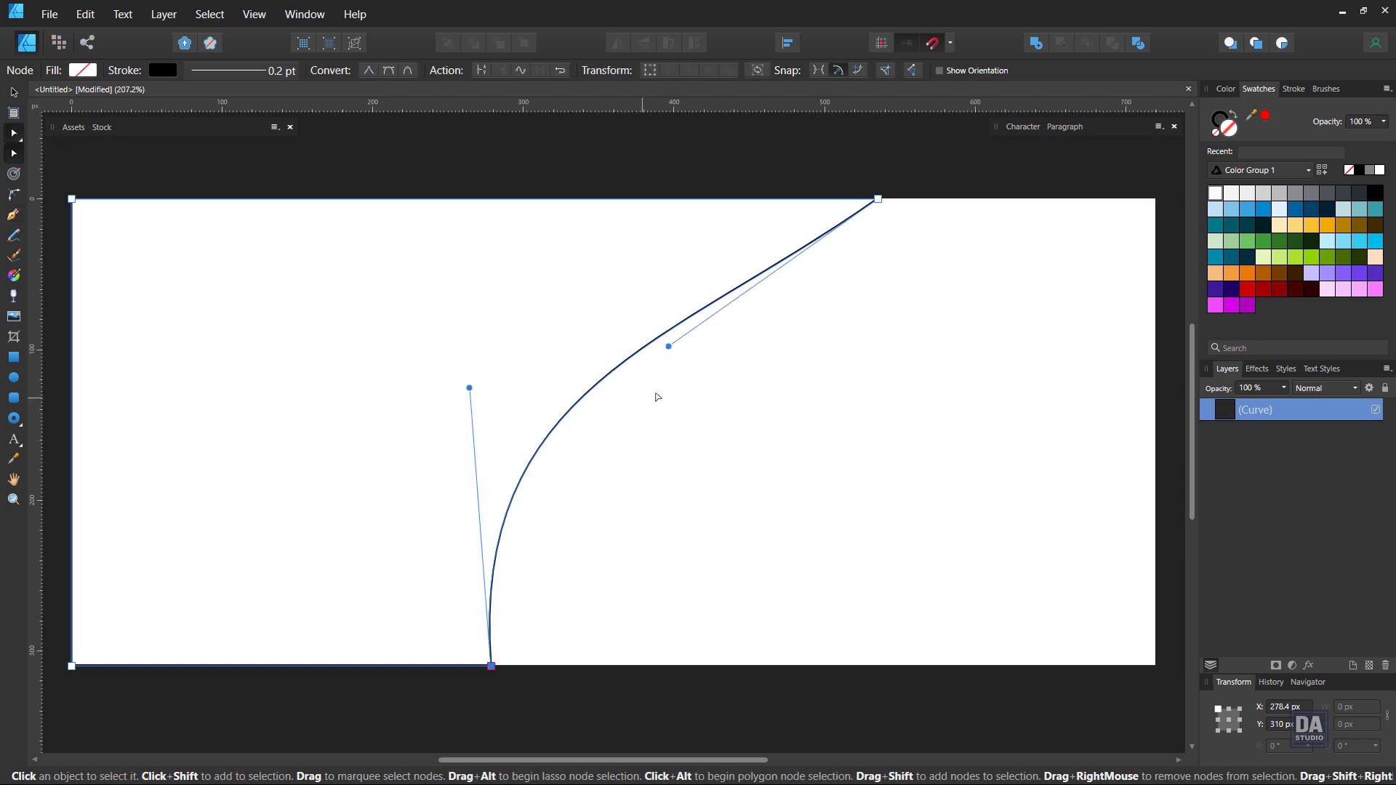
{"action": "left_click", "coordinate": [615, 370]}
{"action": "left_click_drag", "start_coordinate": [615, 369], "coordinate": [726, 491]}
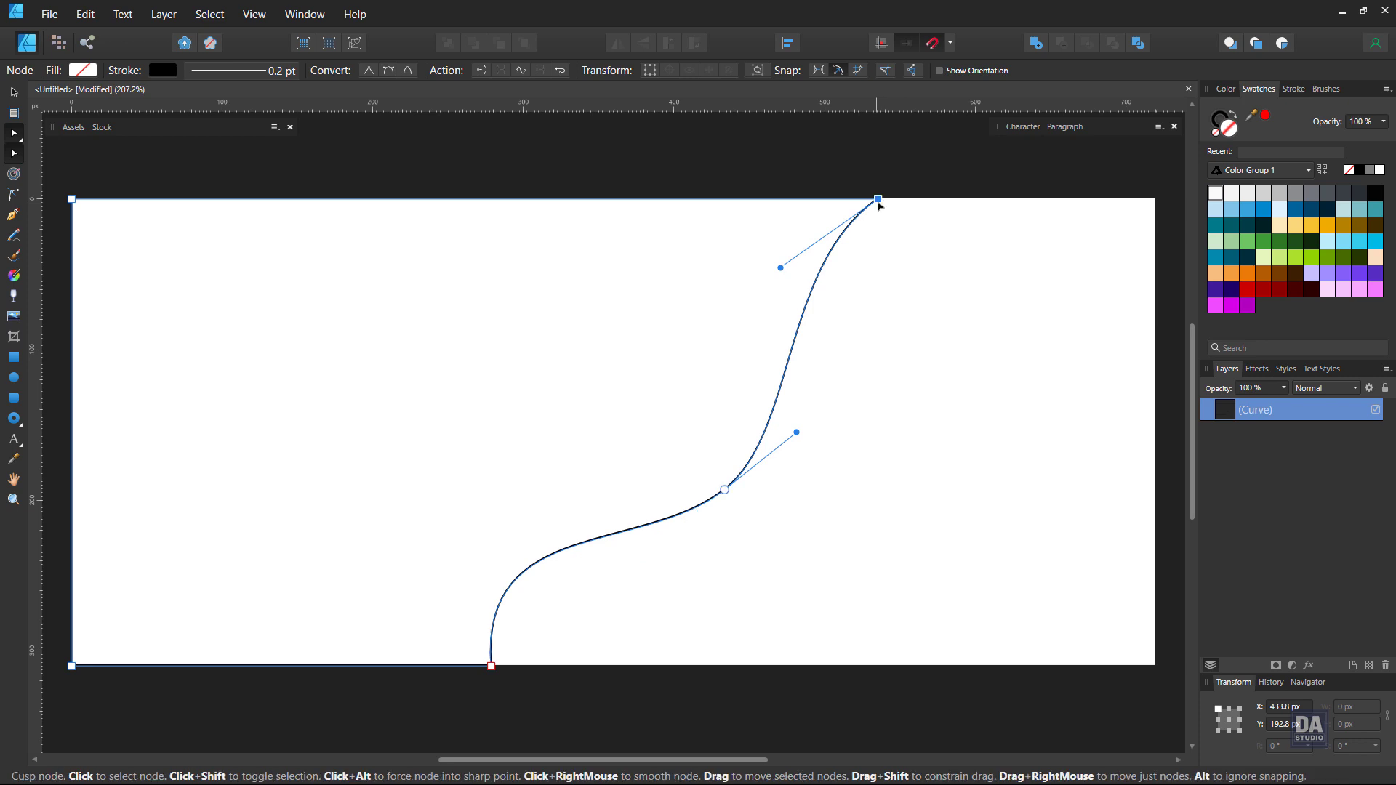
Fine-tune the S-curve's top, middle and bottom nodes and their handles
{"action": "mouse_move", "coordinate": [882, 201]}
{"action": "left_mouse_down"}
{"action": "mouse_move", "coordinate": [985, 209]}
{"action": "mouse_move", "coordinate": [969, 213]}
{"action": "left_mouse_up"}
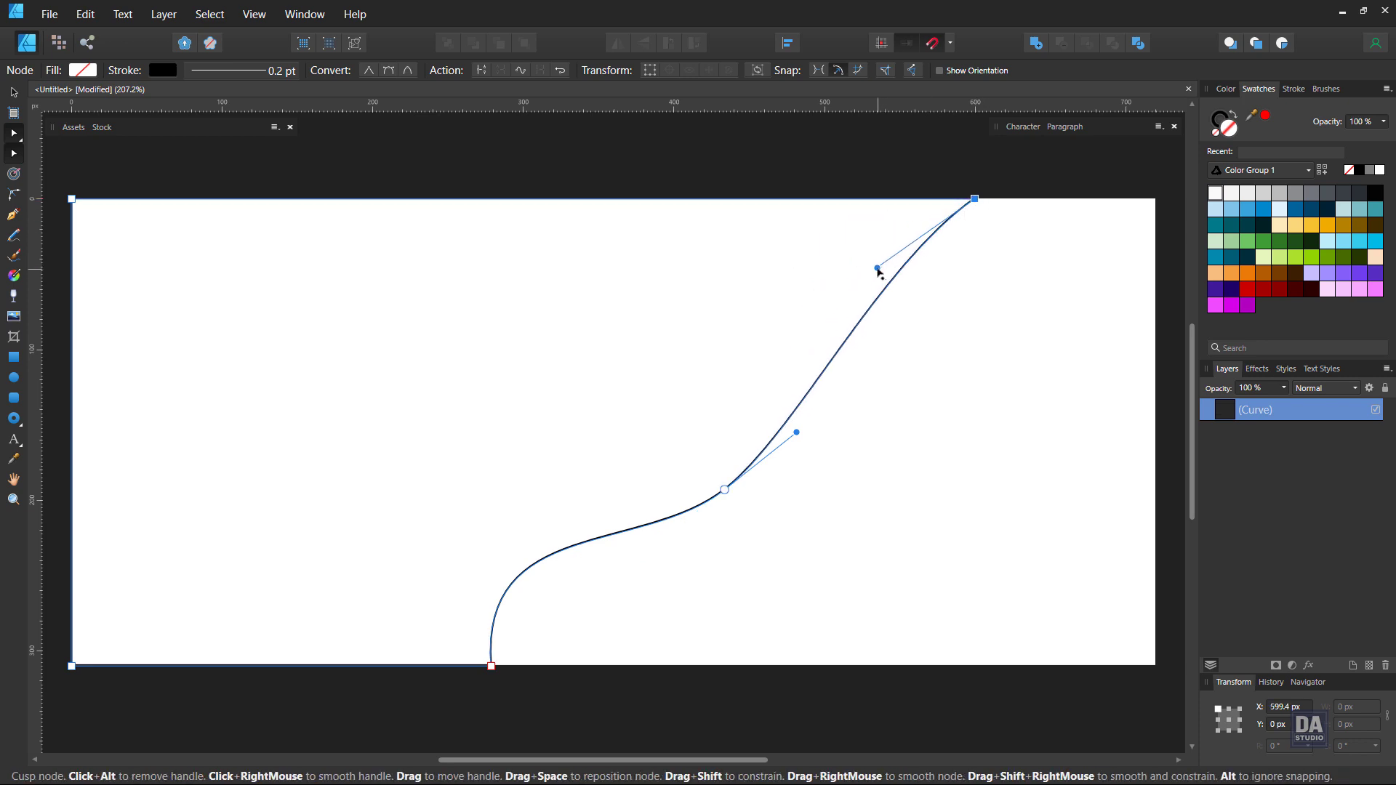
{"action": "left_click_drag", "start_coordinate": [878, 268], "coordinate": [783, 256]}
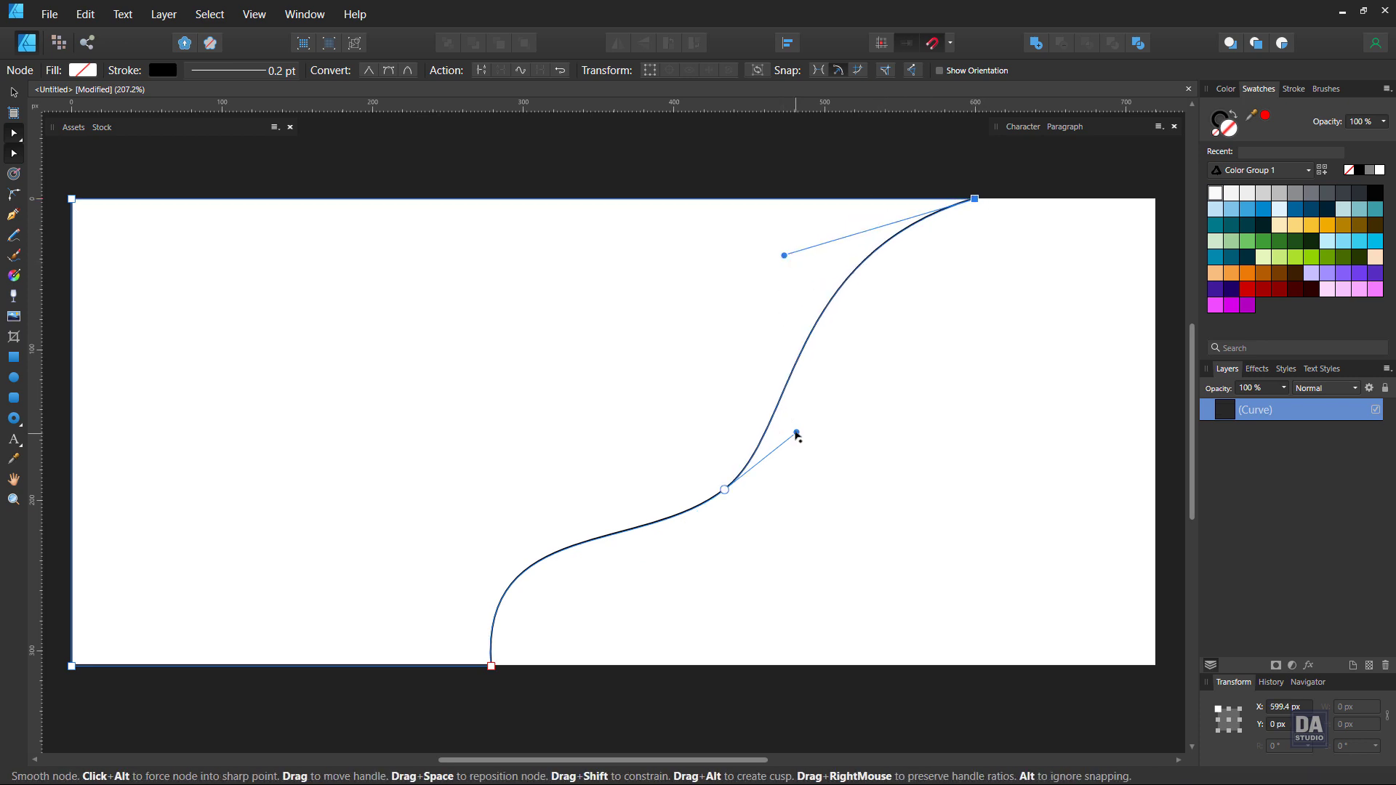
{"action": "left_click_drag", "start_coordinate": [796, 432], "coordinate": [797, 412]}
{"action": "left_click", "coordinate": [724, 489]}
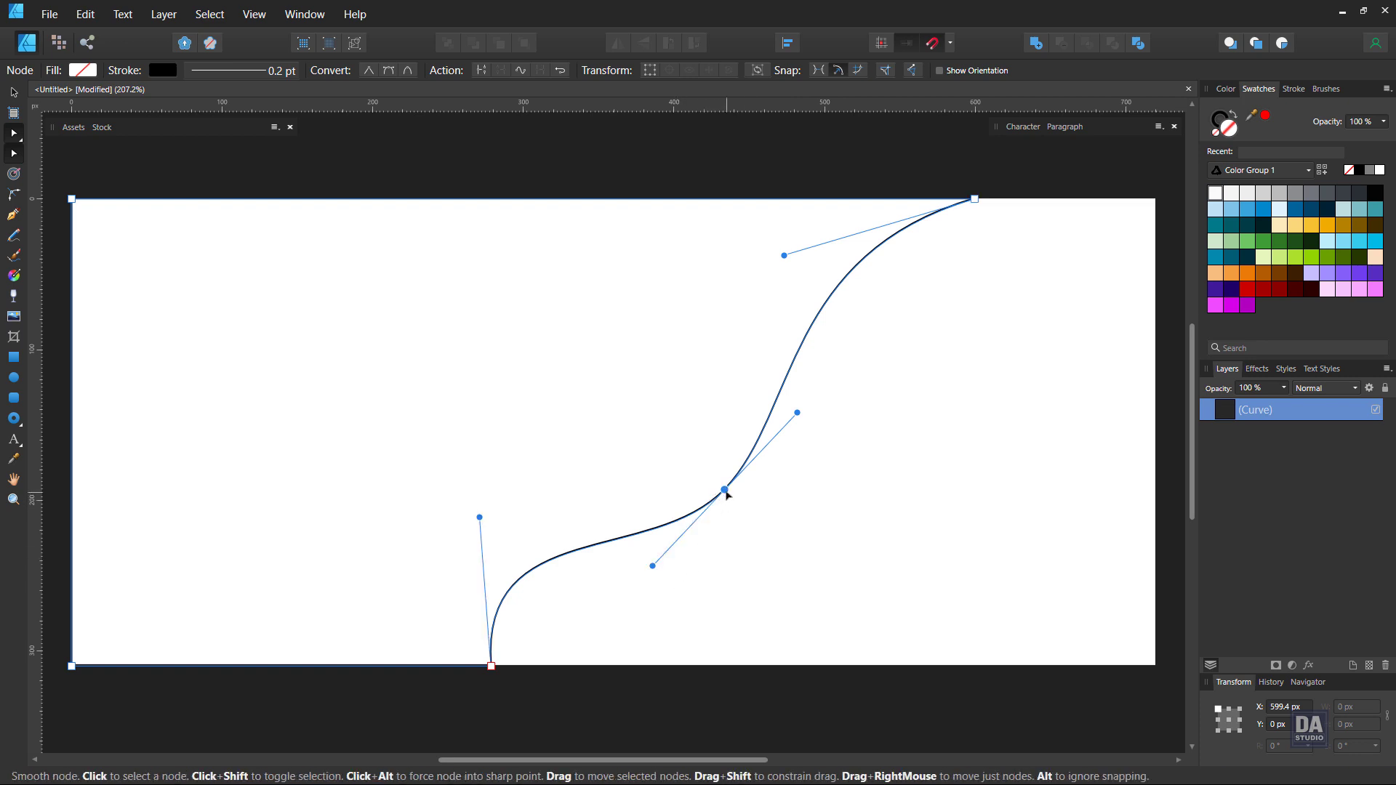
{"action": "left_click_drag", "start_coordinate": [654, 569], "coordinate": [647, 580]}
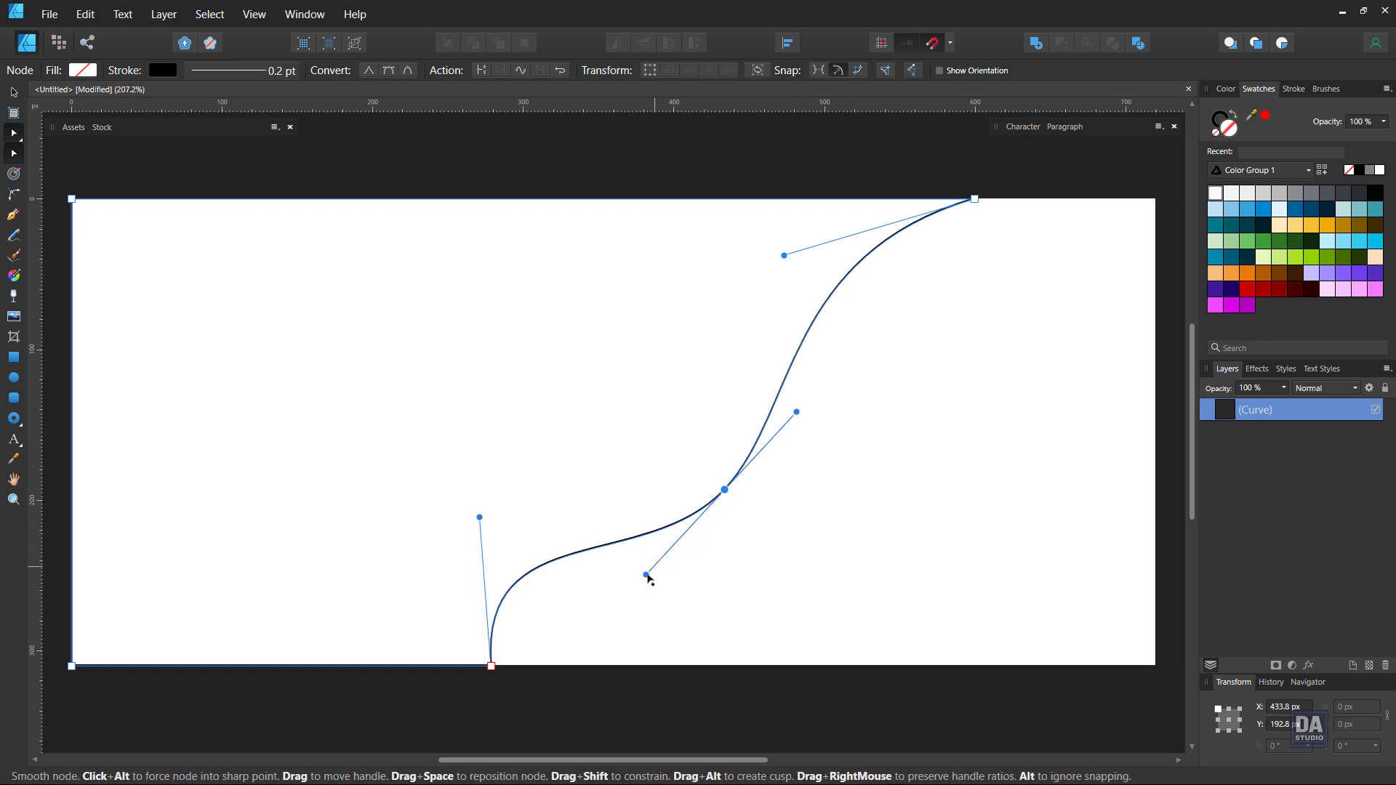
{"action": "left_click", "coordinate": [975, 199]}
{"action": "left_click_drag", "start_coordinate": [975, 199], "coordinate": [952, 199]}
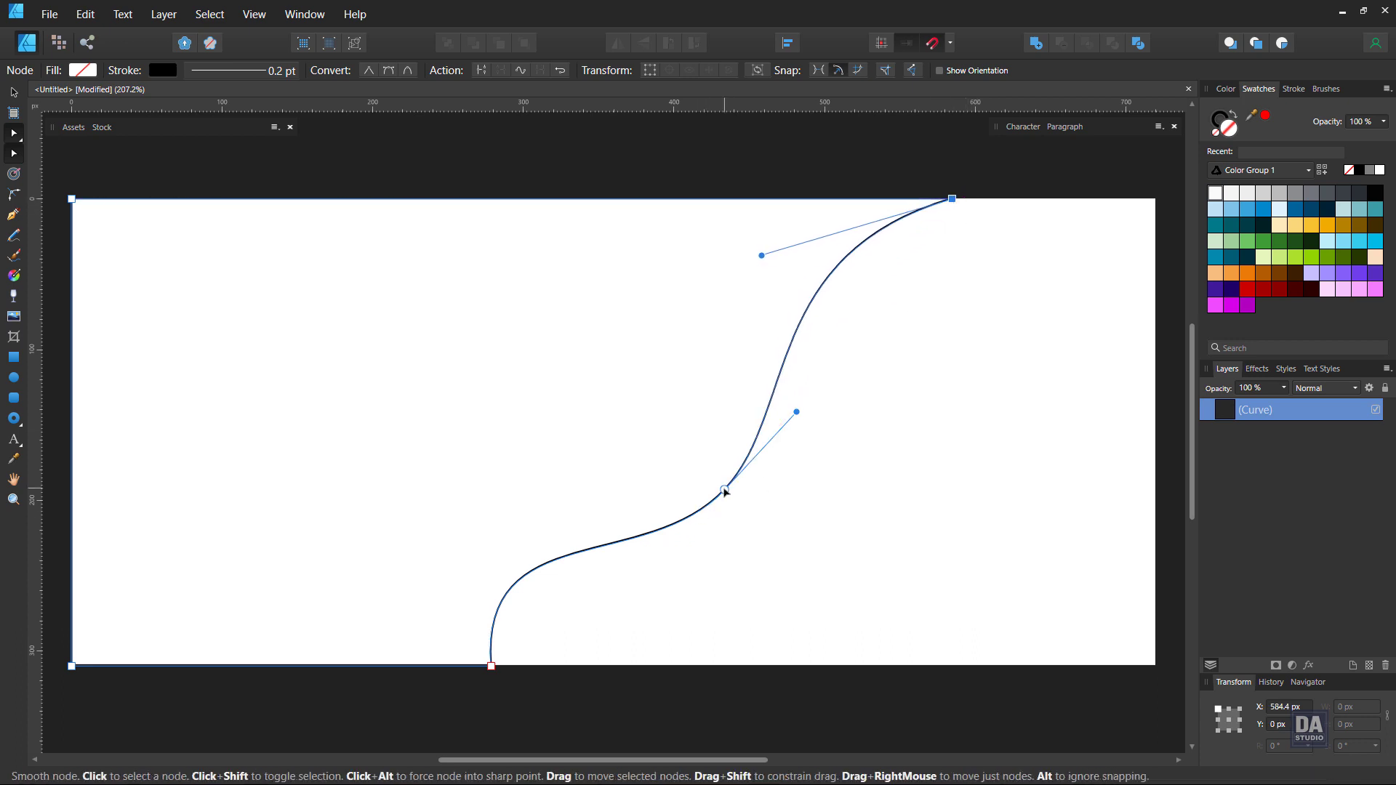
{"action": "left_click_drag", "start_coordinate": [724, 490], "coordinate": [718, 465]}
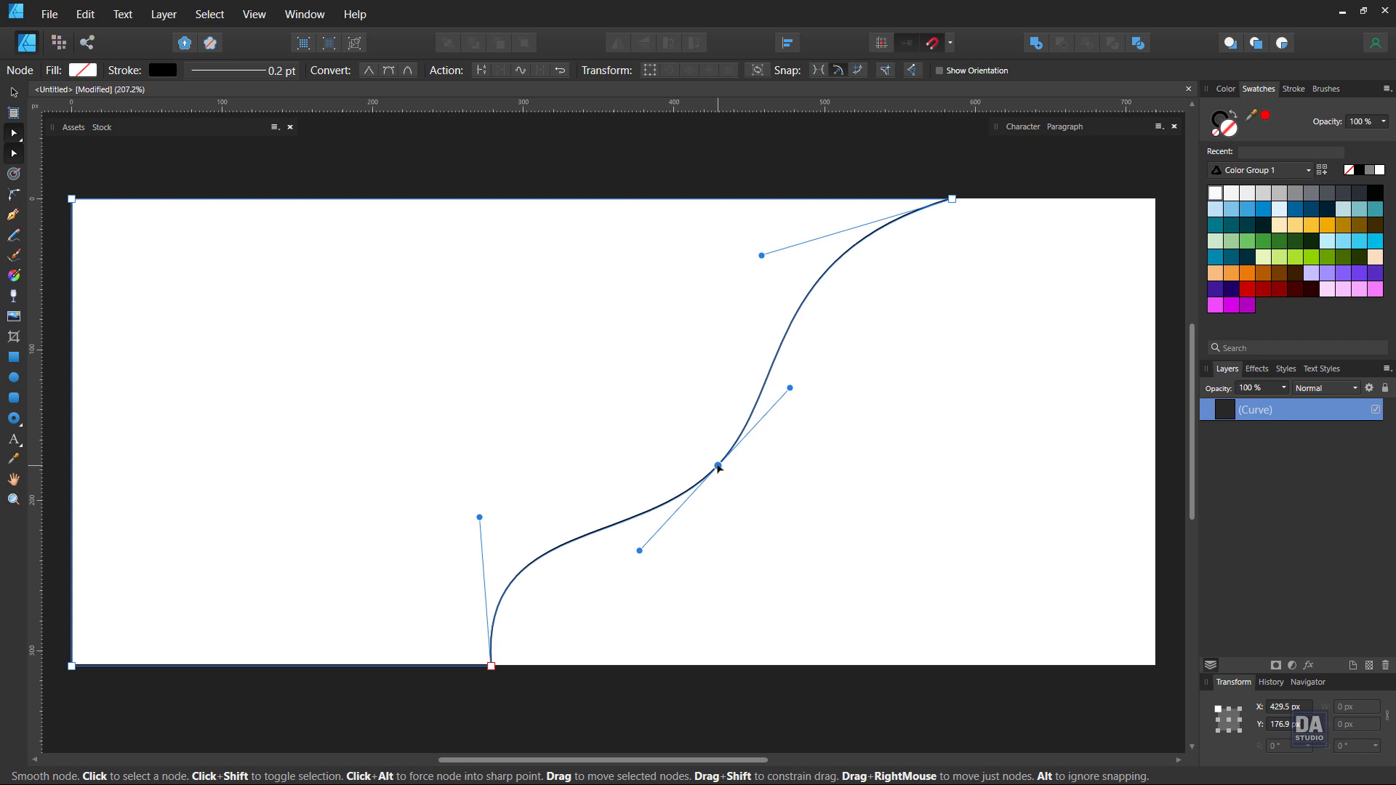
{"action": "left_click", "coordinate": [491, 666]}
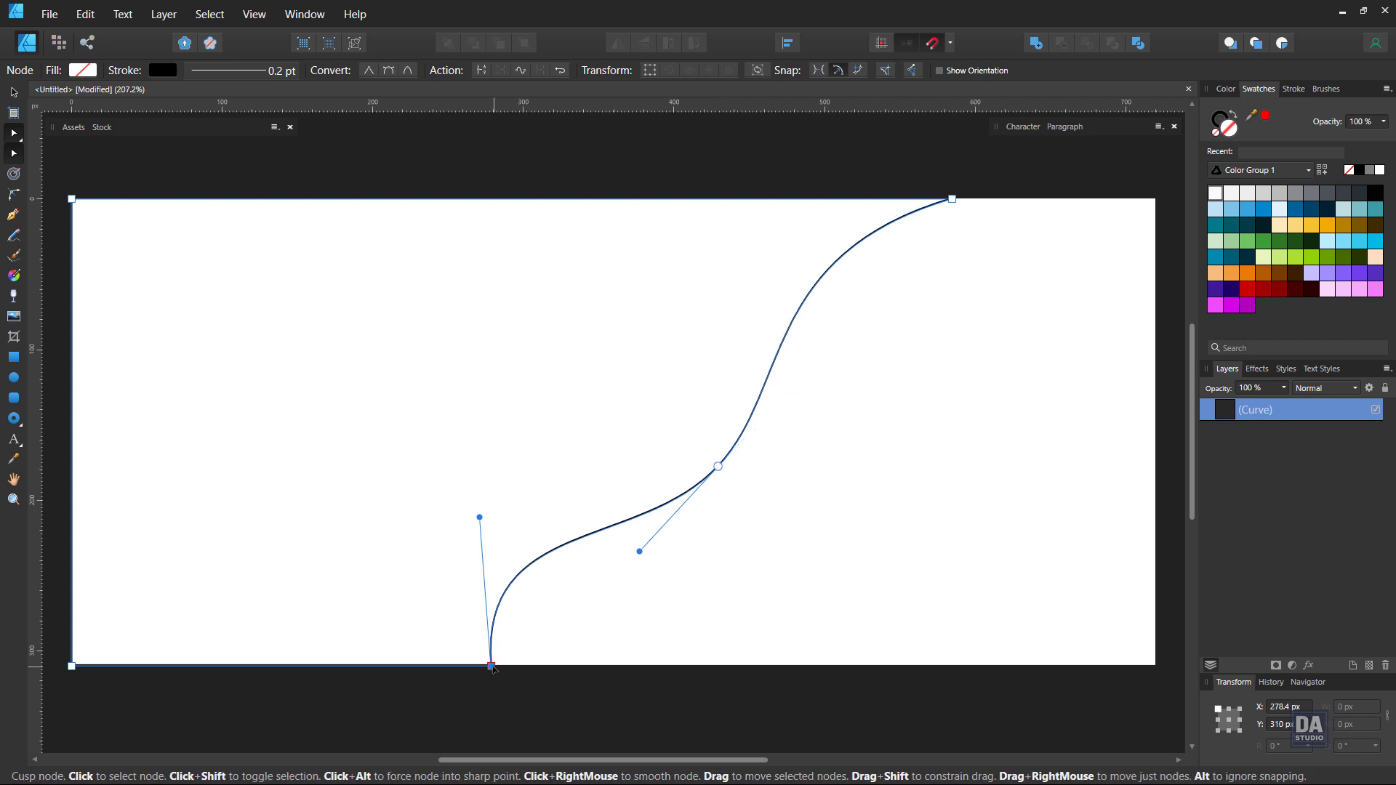
{"action": "left_click_drag", "start_coordinate": [491, 666], "coordinate": [484, 666]}
{"action": "left_click_drag", "start_coordinate": [479, 518], "coordinate": [481, 543]}
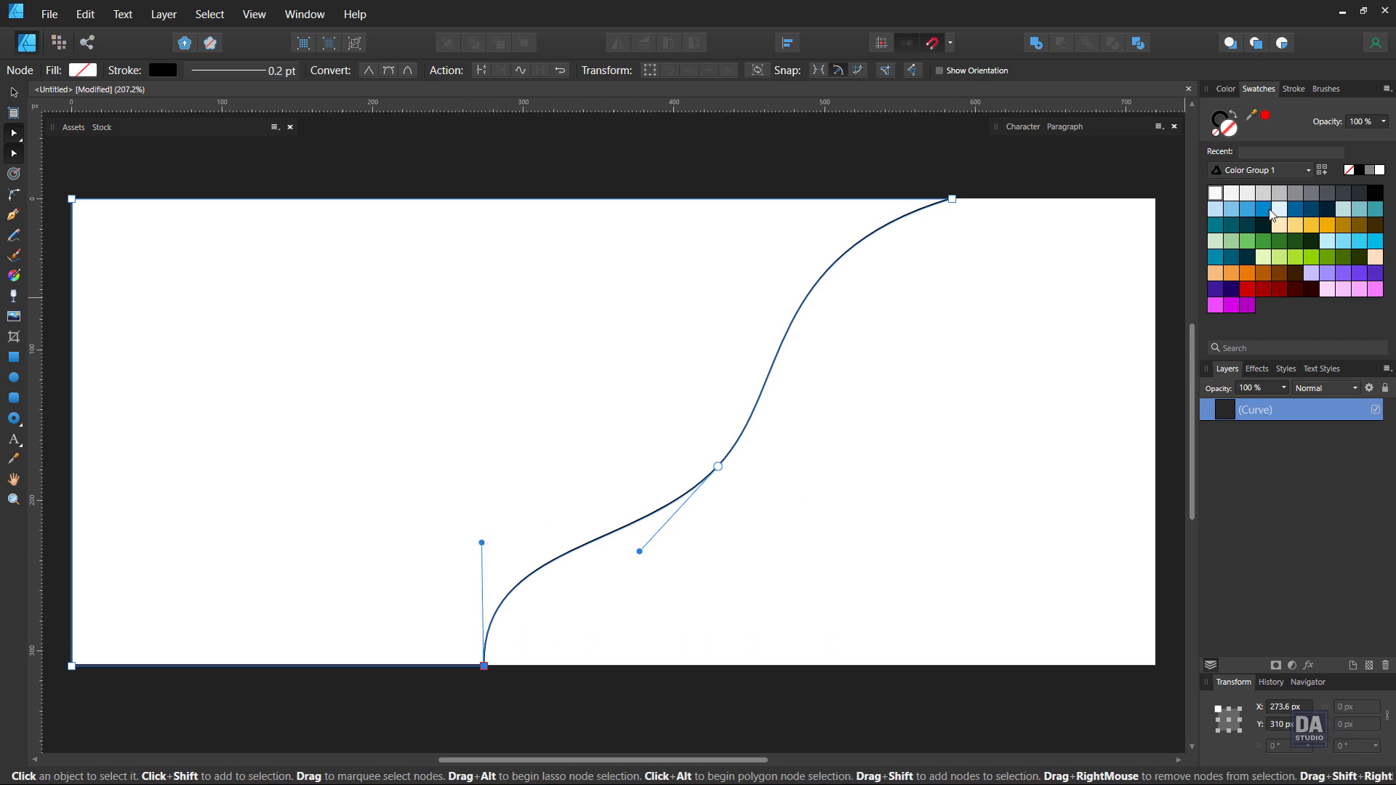
Fill the wave shape with a dark teal swatch and remove its outline stroke
{"action": "left_click", "coordinate": [1263, 227]}
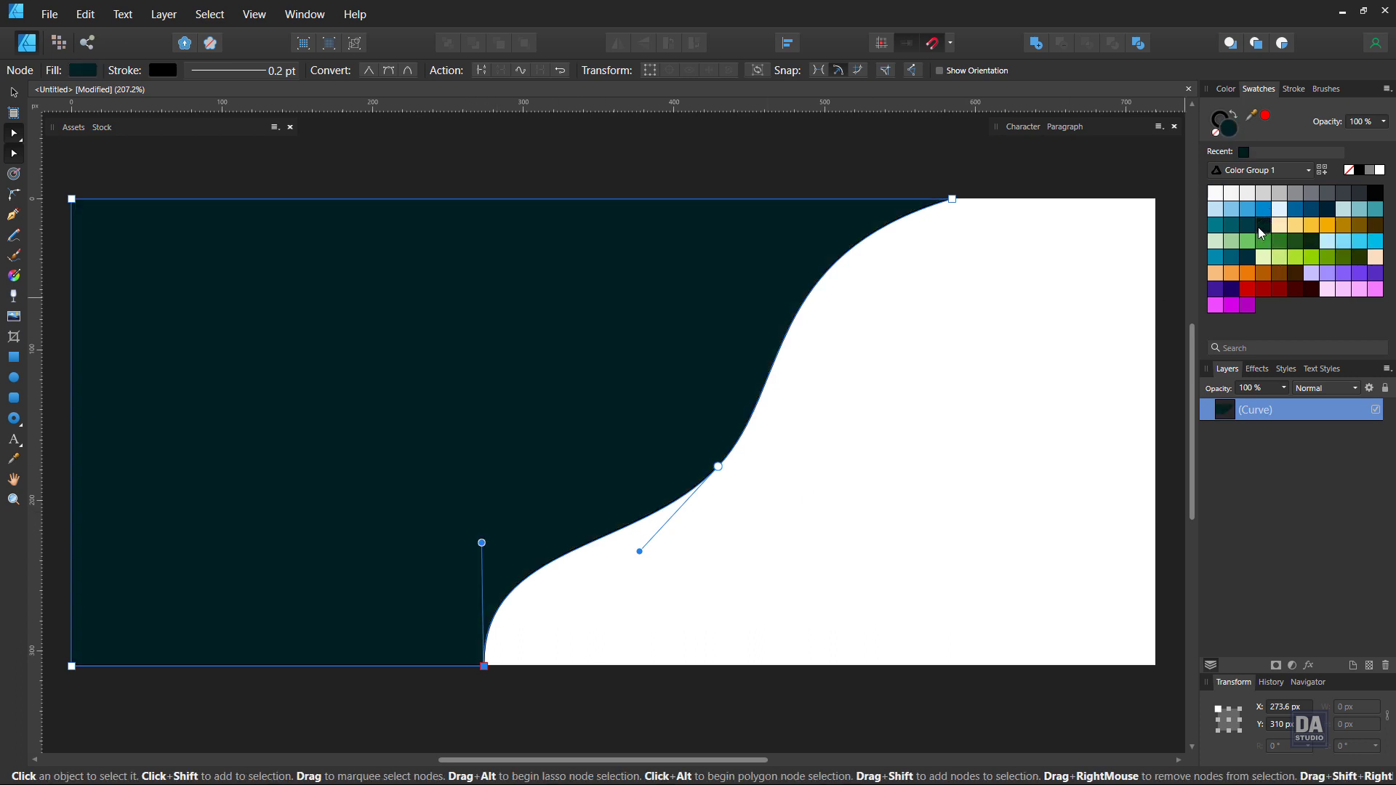
{"action": "left_click", "coordinate": [1217, 132]}
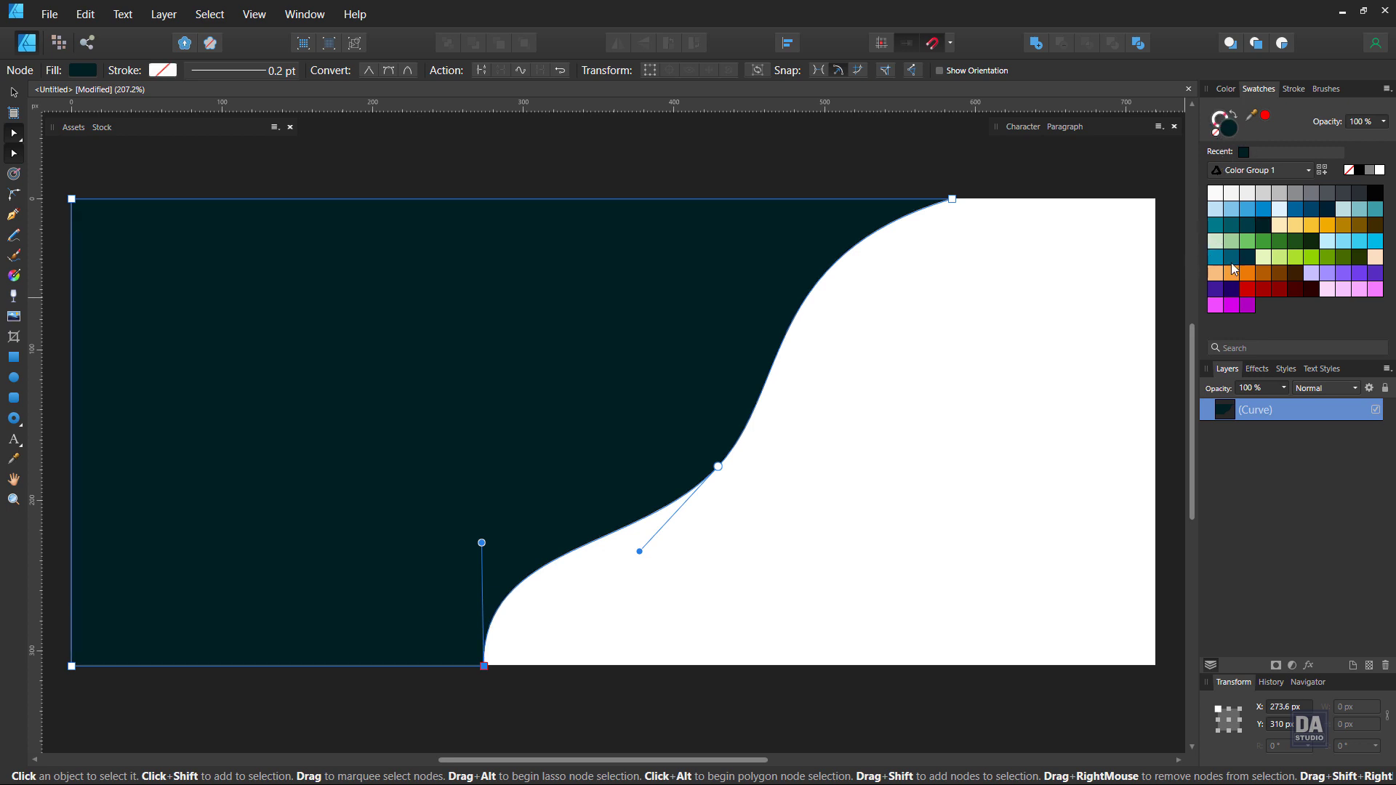
{"action": "left_click", "coordinate": [1232, 227]}
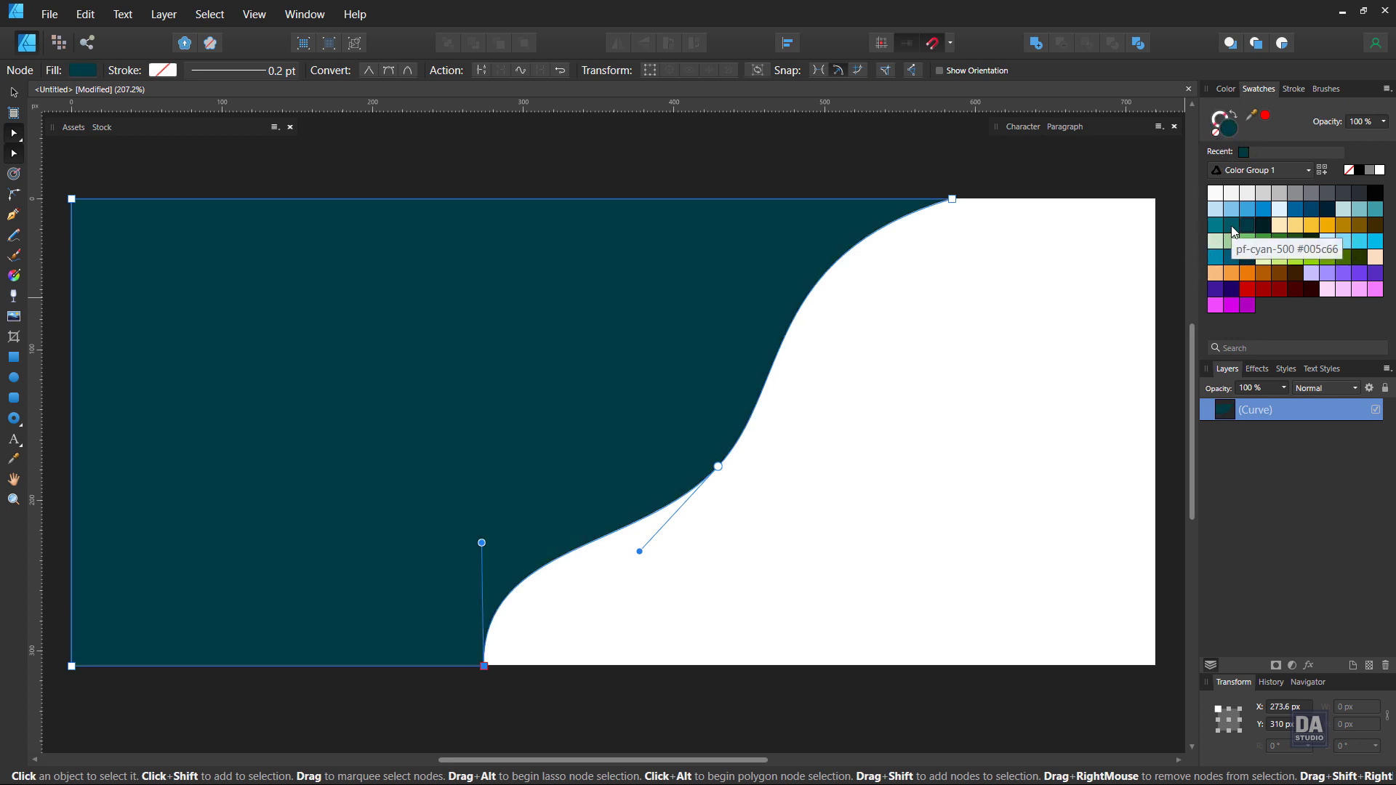
{"action": "left_click", "coordinate": [1231, 227]}
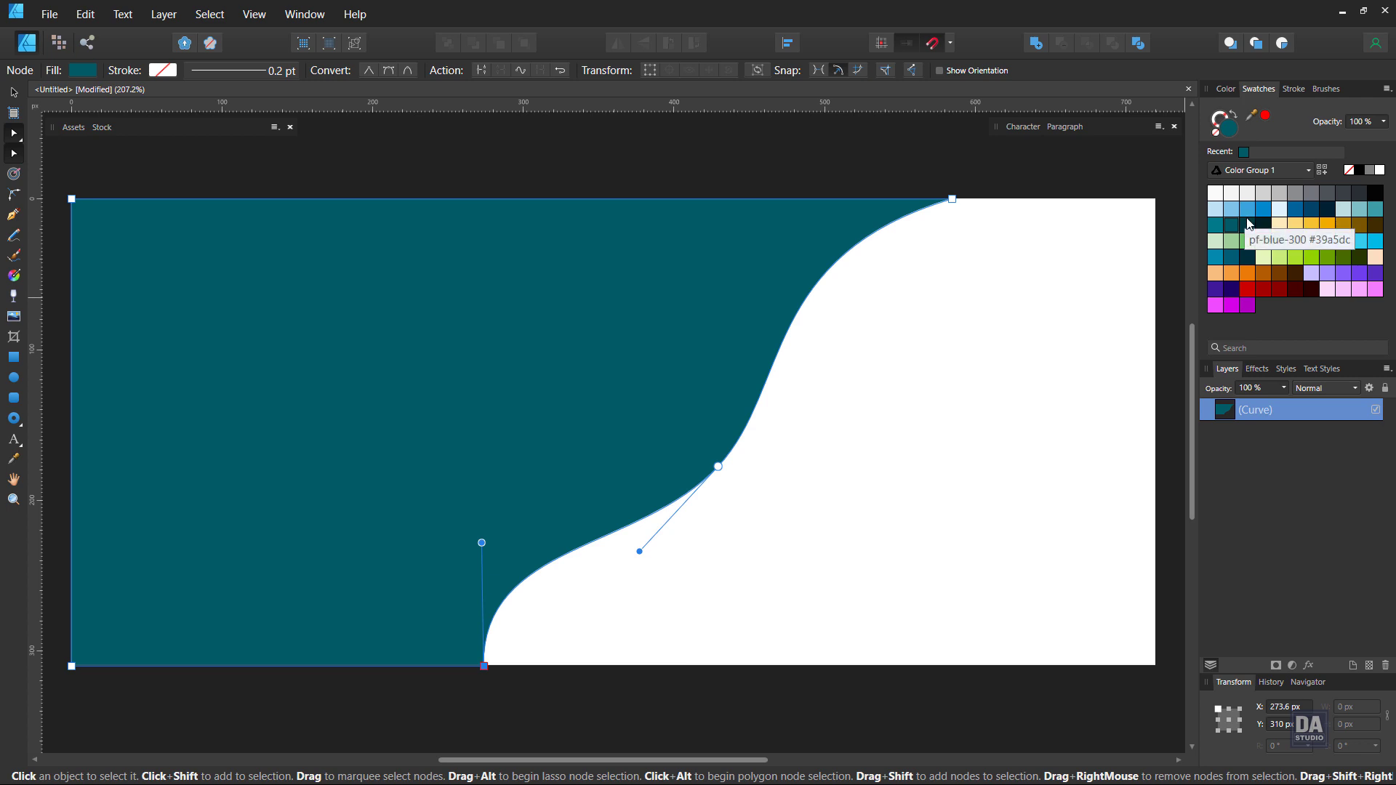
{"action": "left_click", "coordinate": [1248, 225]}
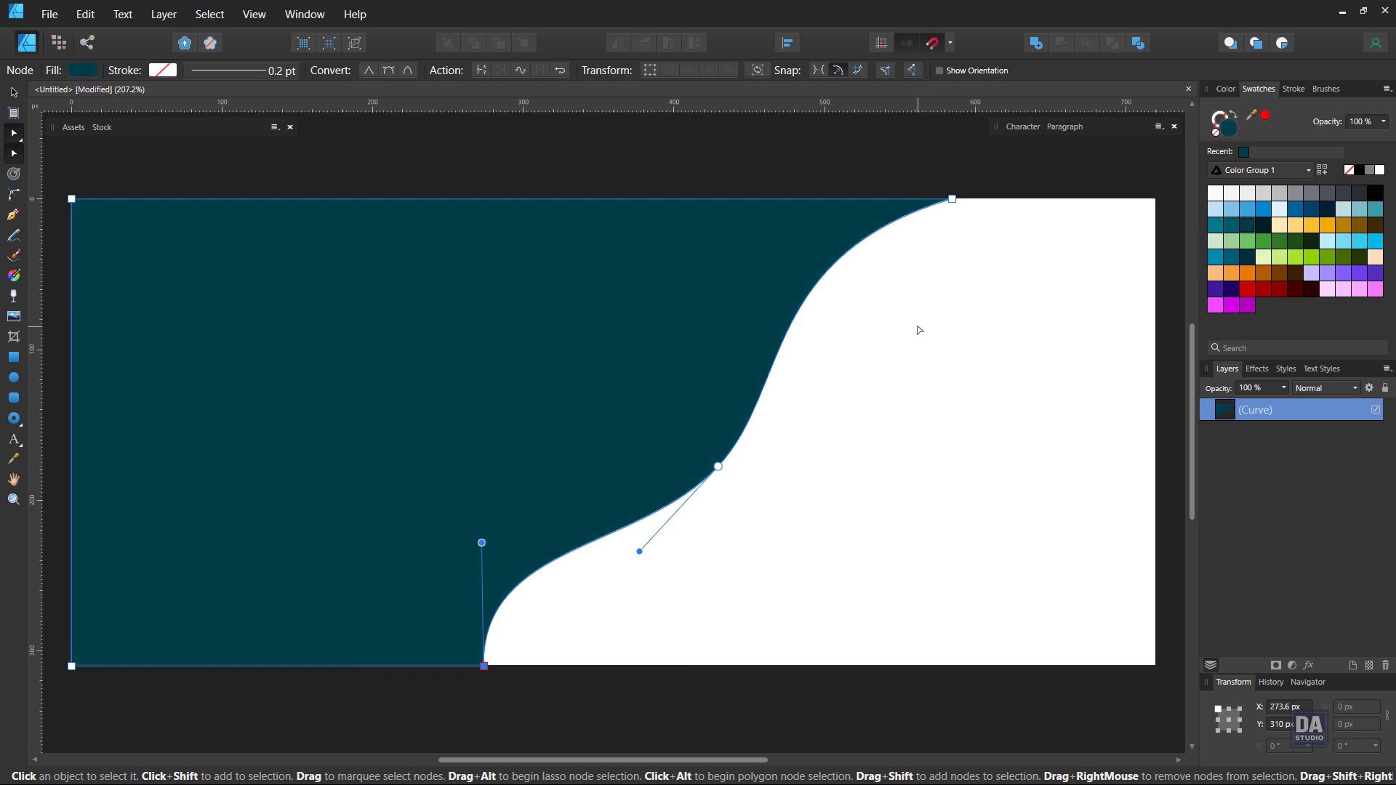
Reselect the teal shape and reshape its upper bend and middle-node handles
{"action": "key", "text": "v"}
{"action": "left_click", "coordinate": [1007, 333]}
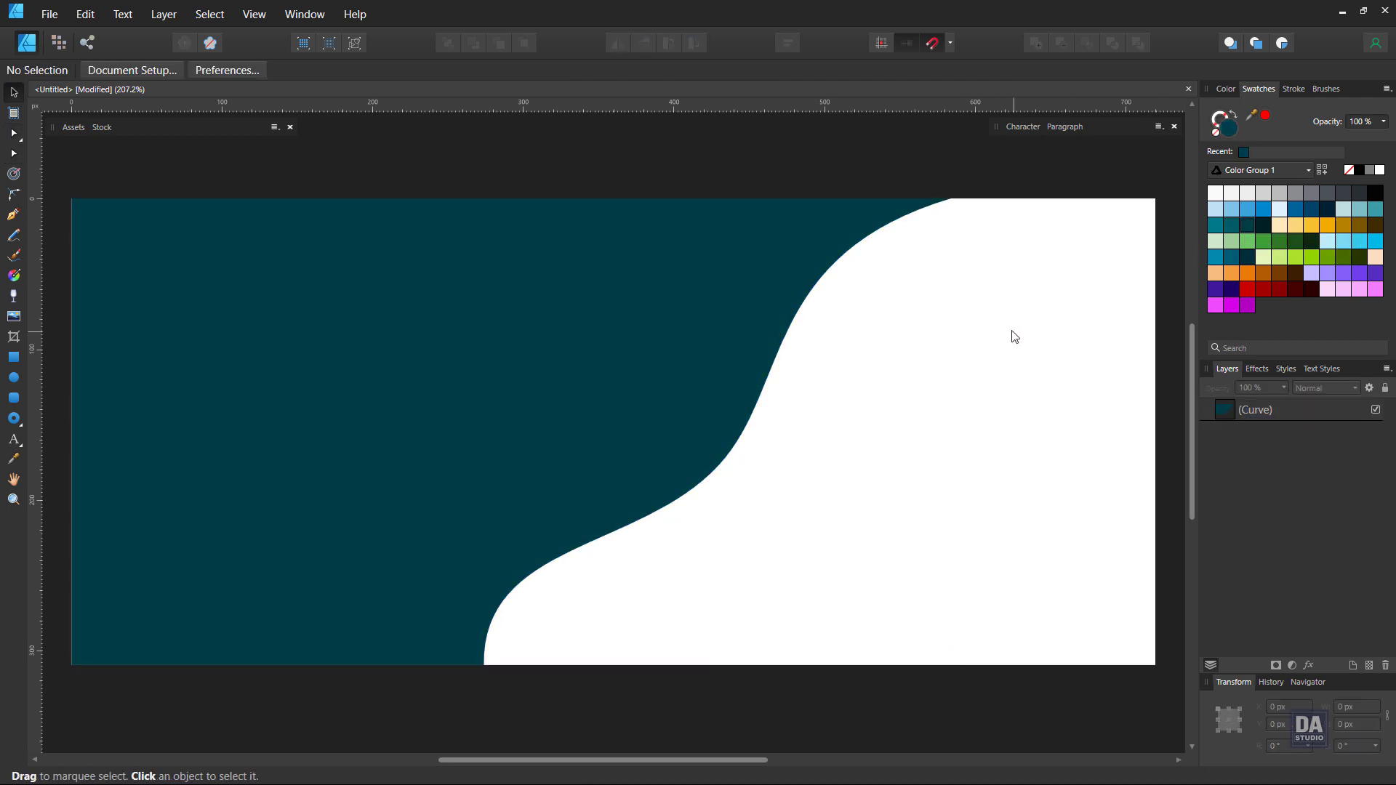
{"action": "left_click", "coordinate": [796, 293]}
{"action": "key", "text": "a"}
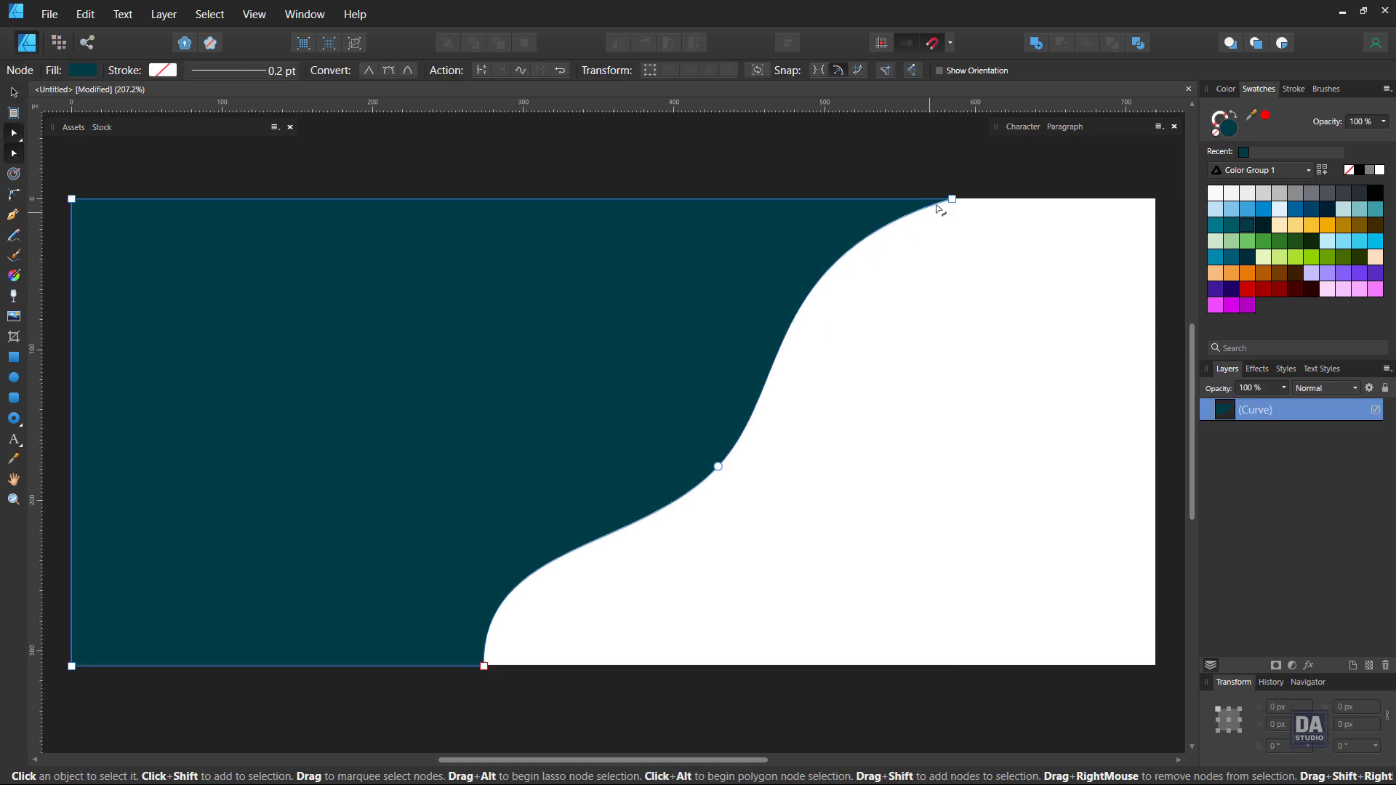
{"action": "left_click_drag", "start_coordinate": [761, 256], "coordinate": [770, 225]}
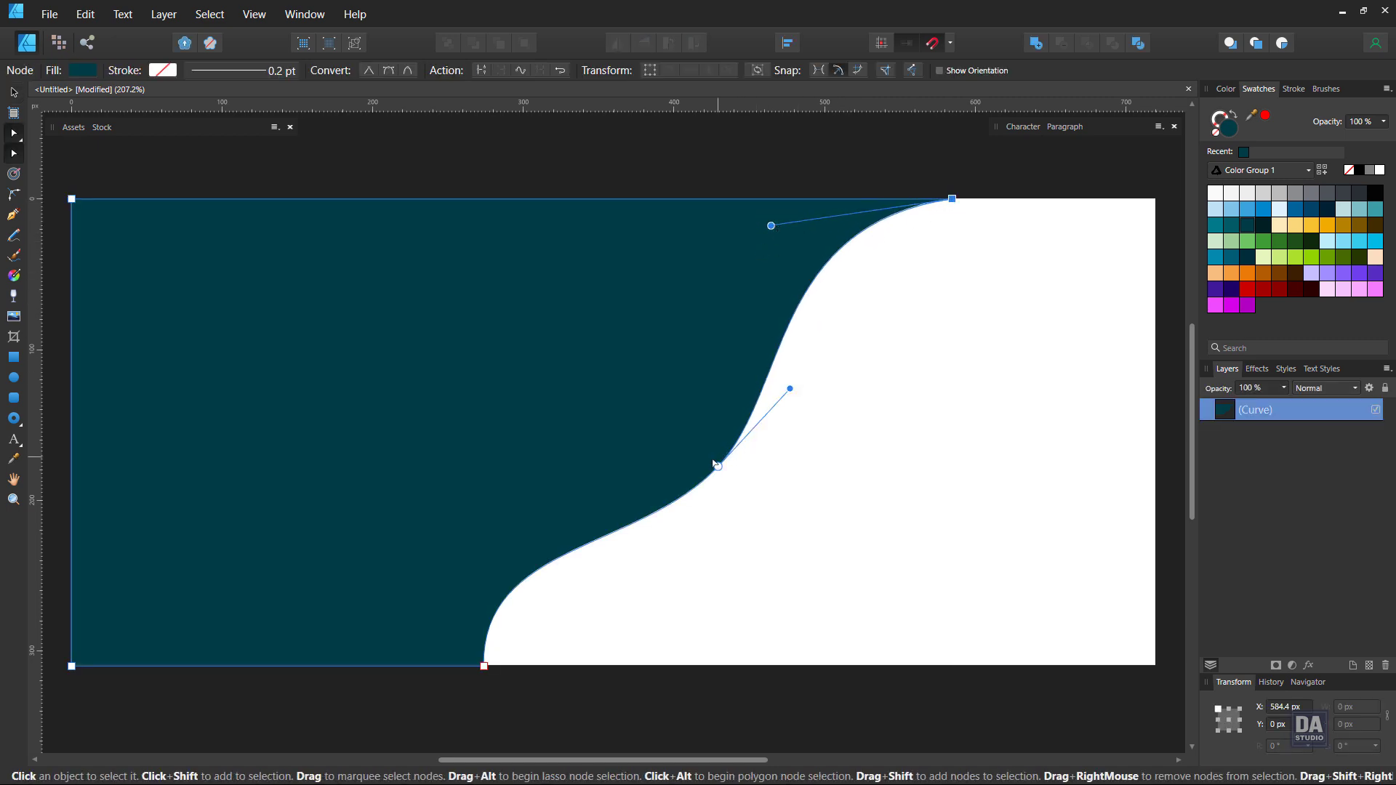
{"action": "left_click", "coordinate": [718, 466]}
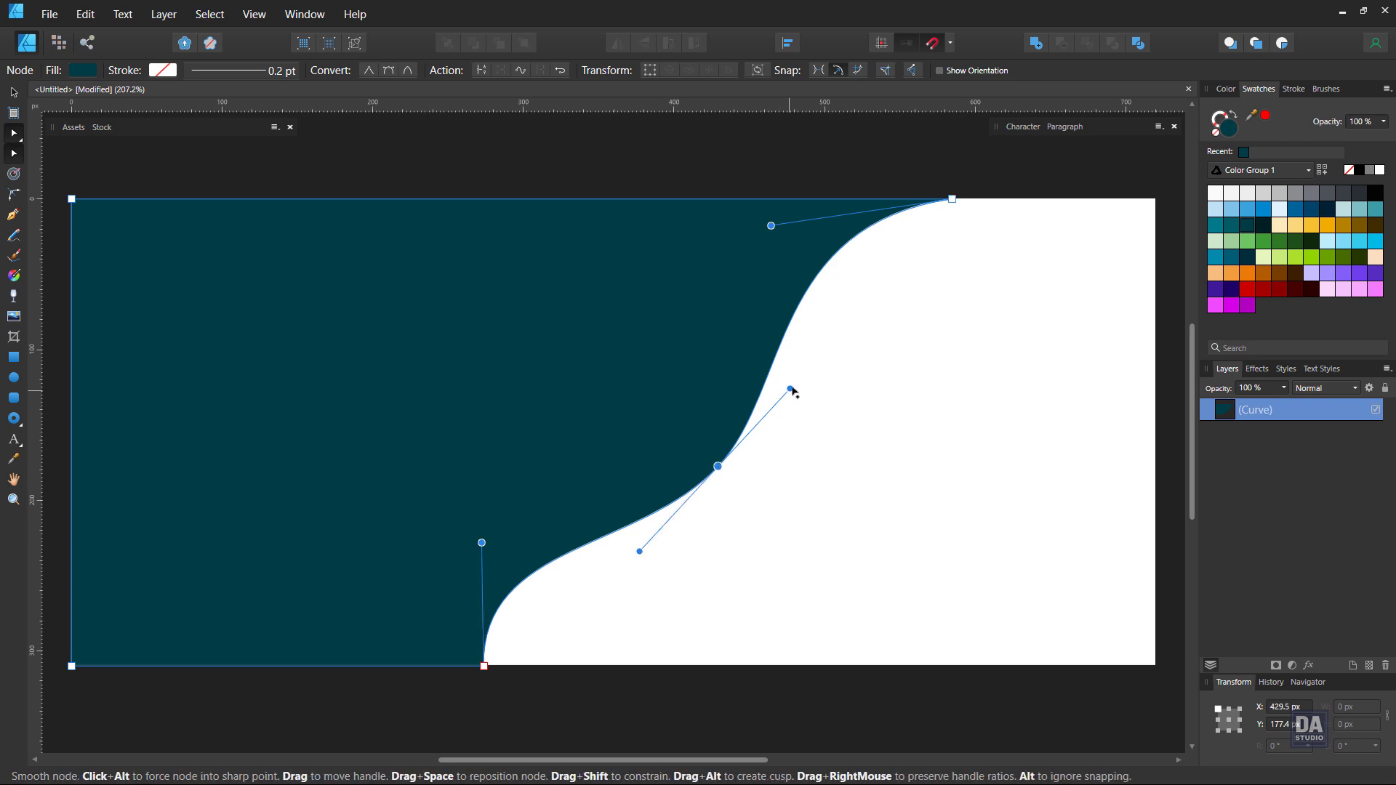
{"action": "left_click_drag", "start_coordinate": [790, 388], "coordinate": [781, 392]}
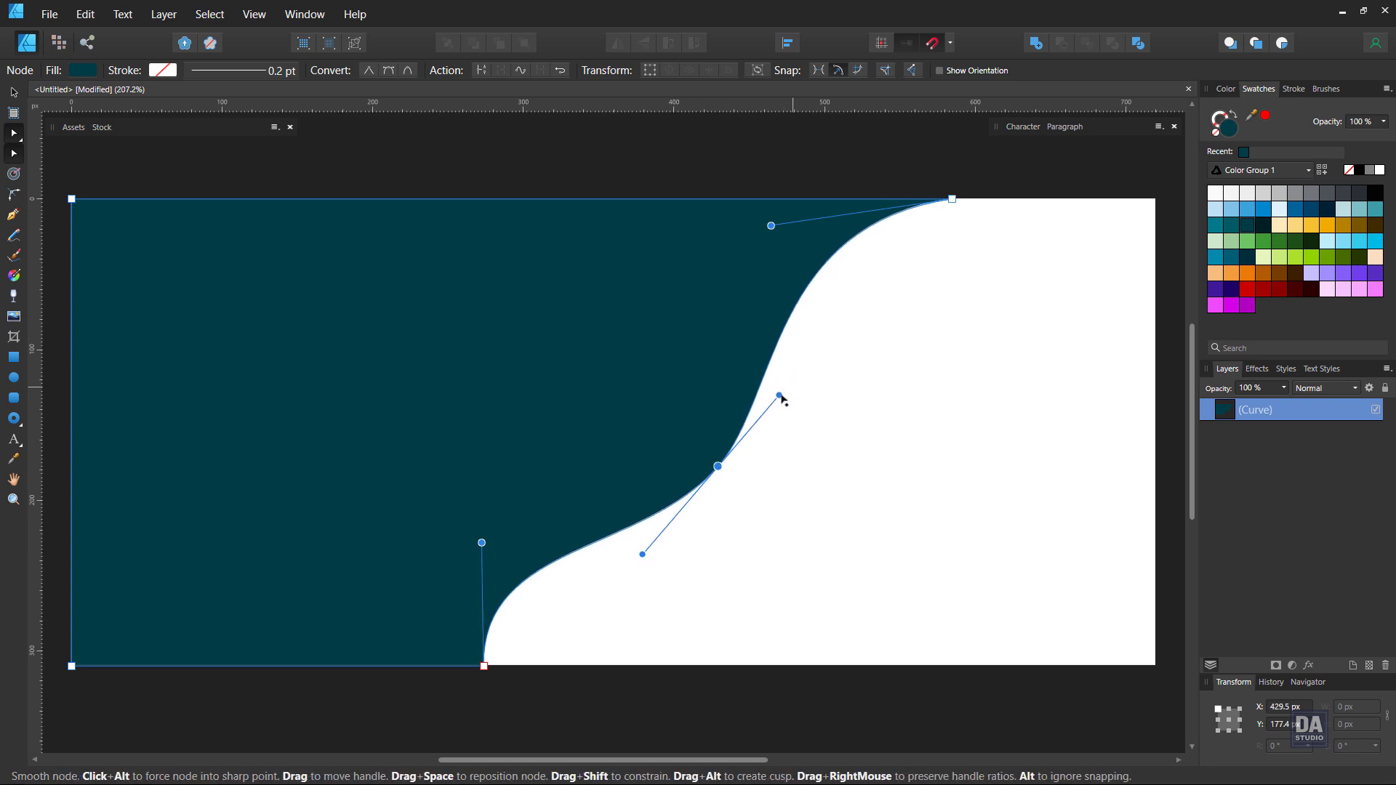
{"action": "left_click_drag", "start_coordinate": [781, 392], "coordinate": [787, 379]}
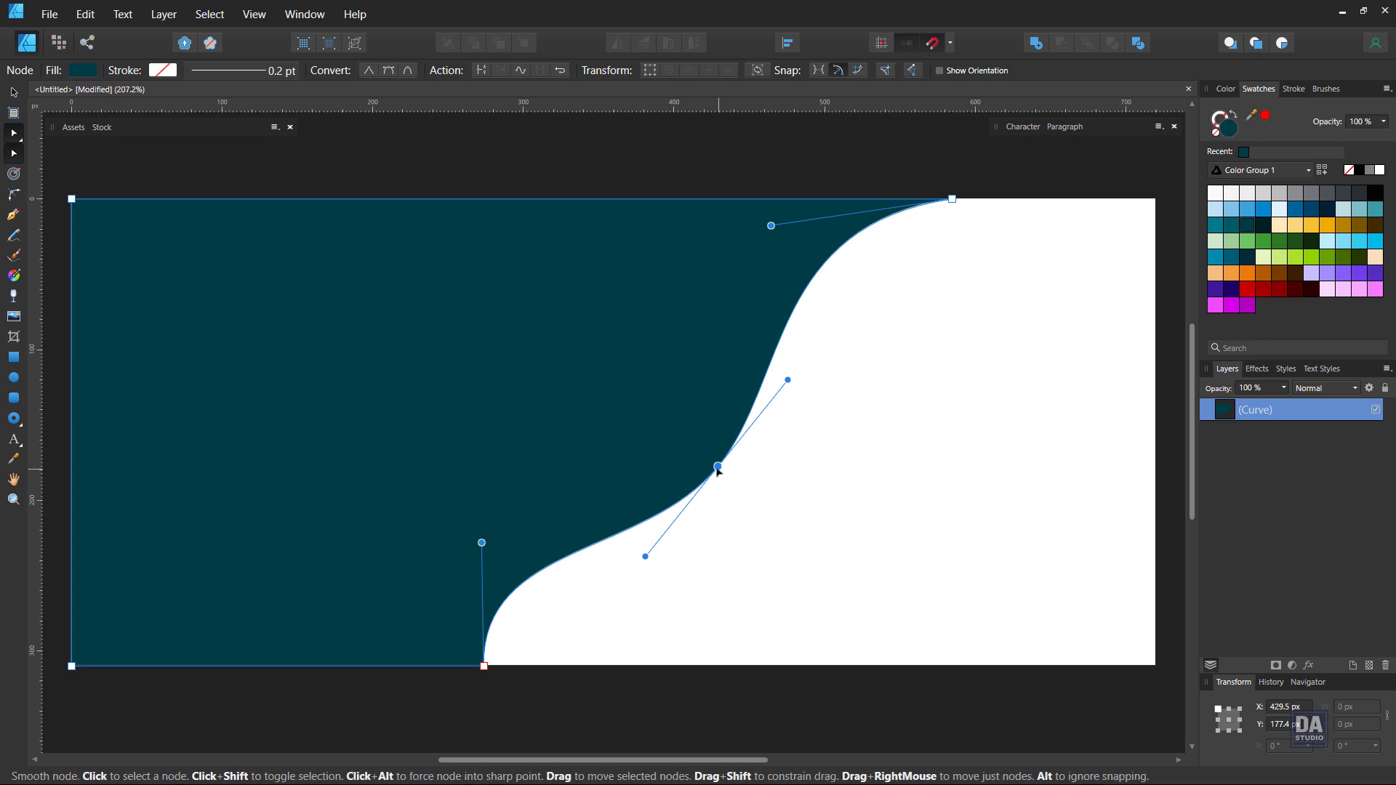
Refine the middle node position and the lower and upper bends, then clear the node selection
{"action": "left_click_drag", "start_coordinate": [718, 467], "coordinate": [734, 472]}
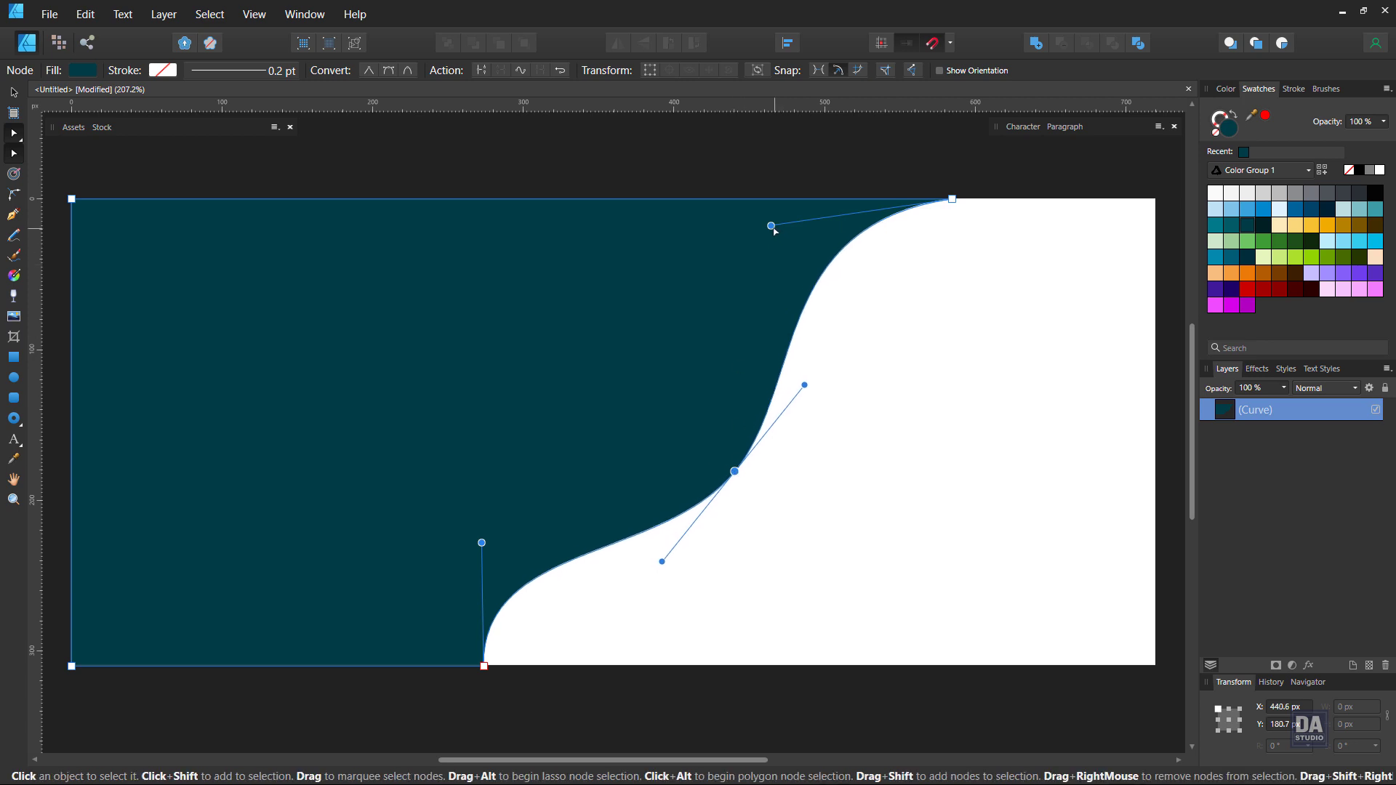
{"action": "left_click_drag", "start_coordinate": [771, 226], "coordinate": [750, 252]}
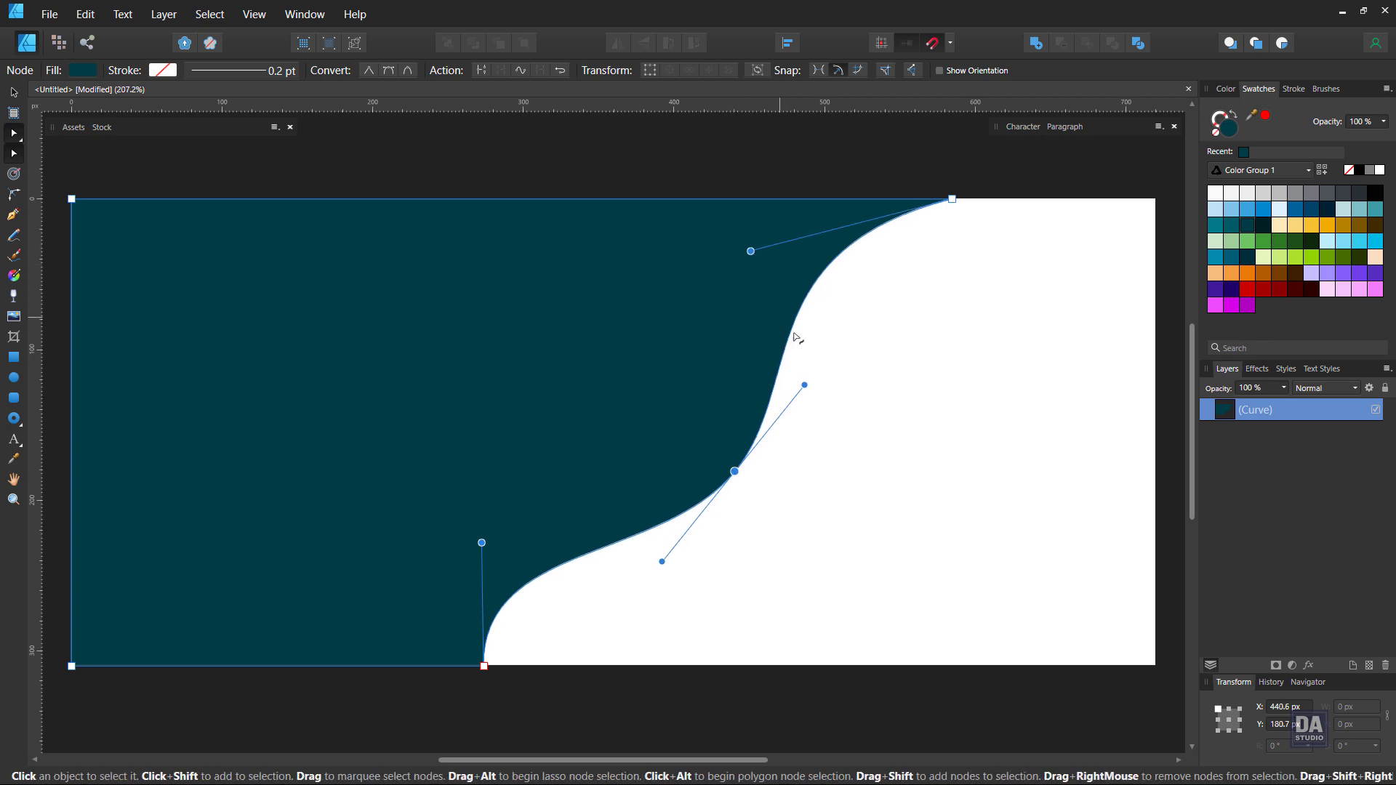
{"action": "left_click_drag", "start_coordinate": [735, 471], "coordinate": [710, 463]}
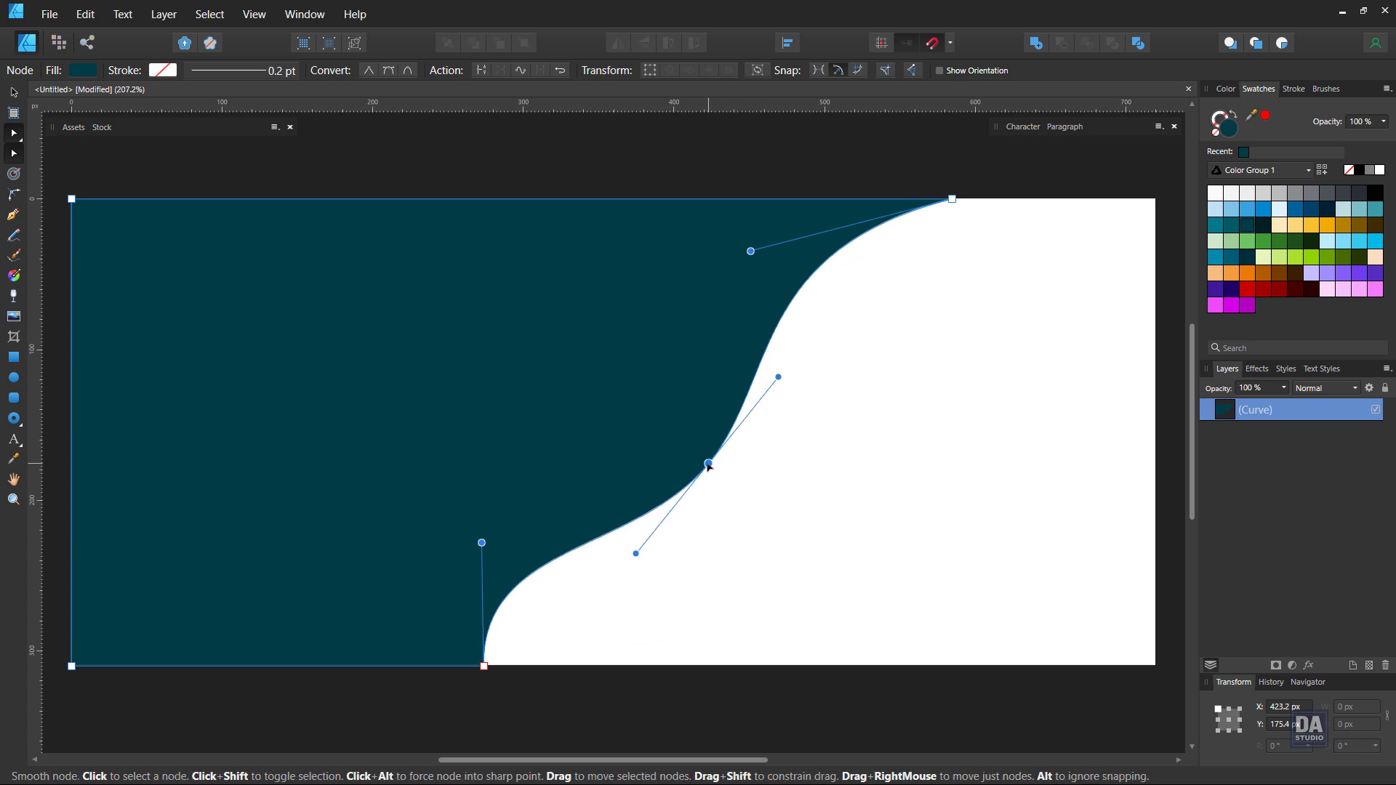
{"action": "left_click_drag", "start_coordinate": [482, 543], "coordinate": [485, 561]}
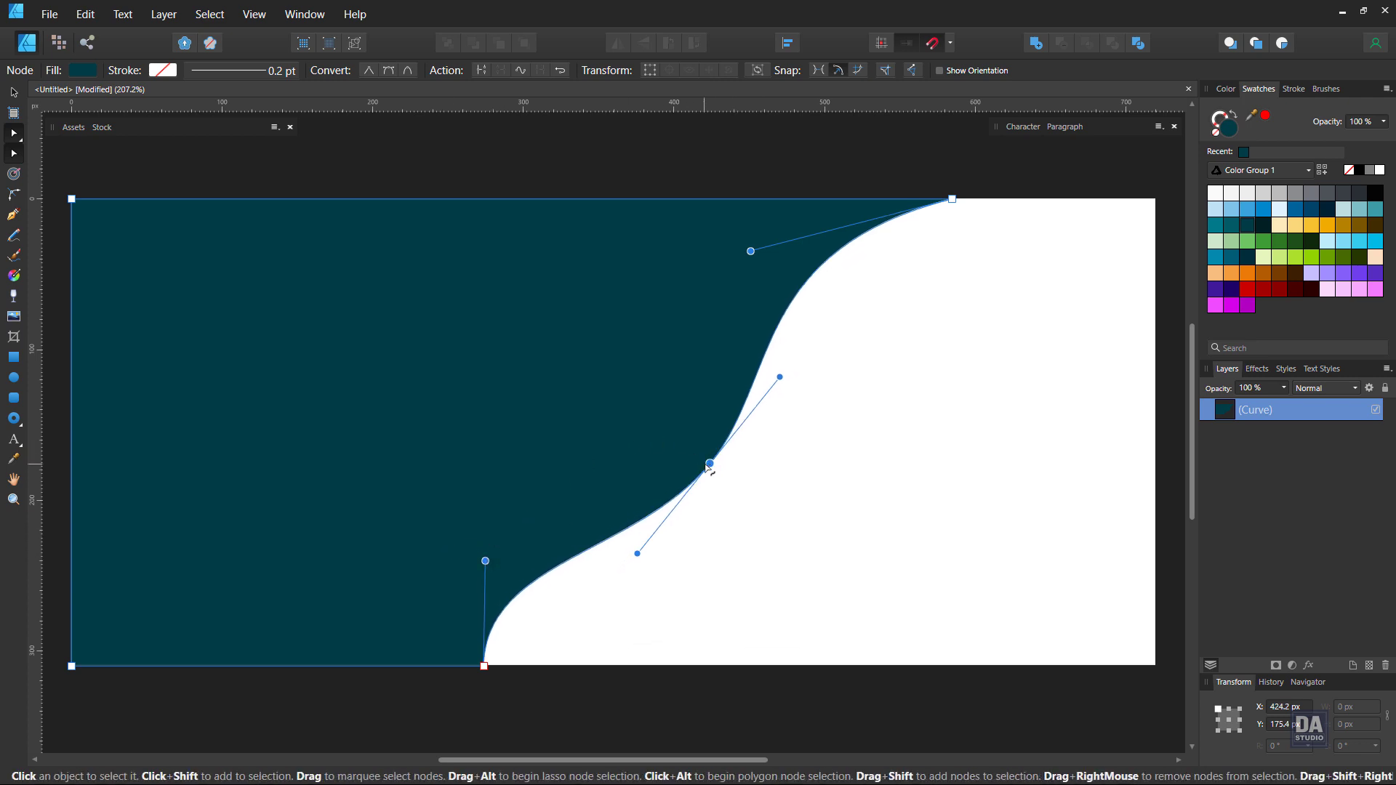
{"action": "left_click_drag", "start_coordinate": [780, 377], "coordinate": [791, 359]}
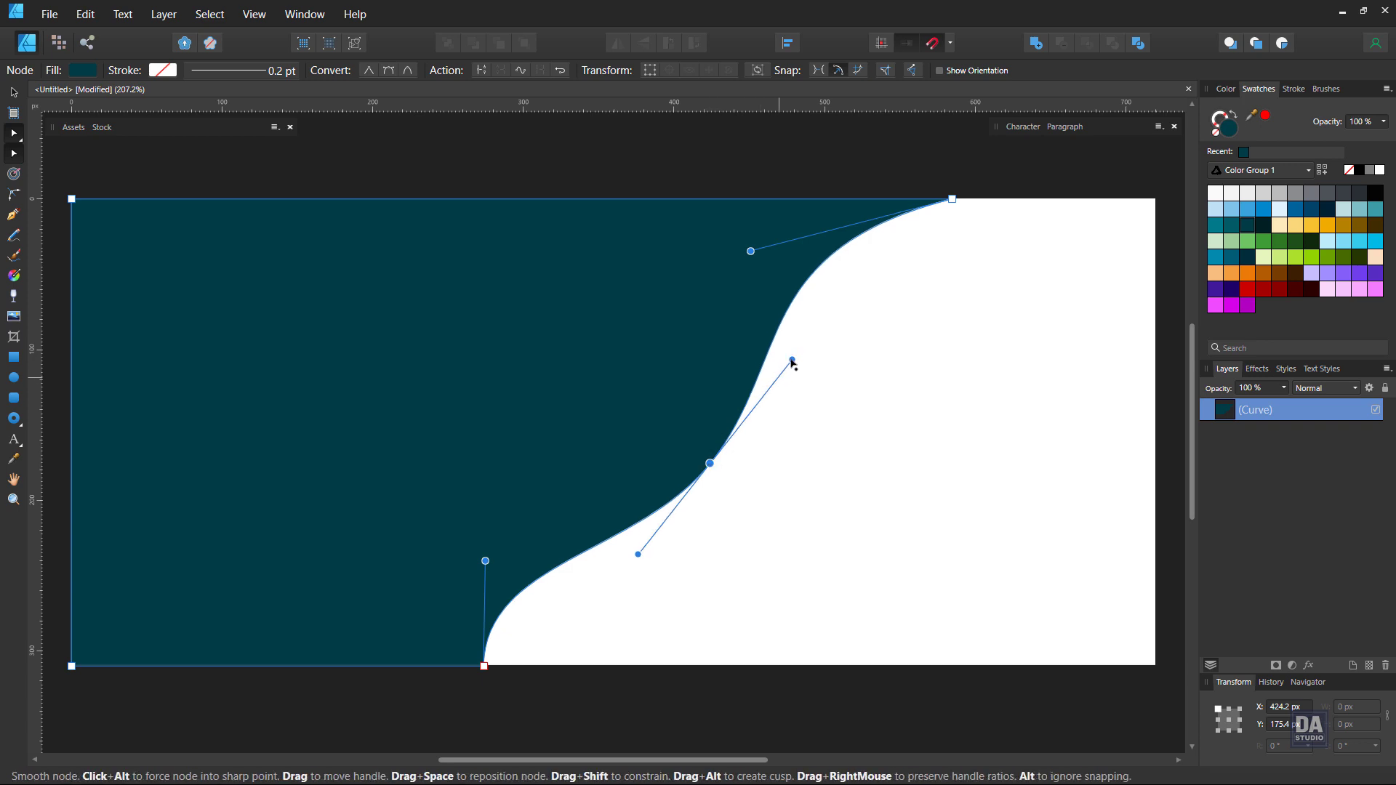
{"action": "left_click_drag", "start_coordinate": [750, 251], "coordinate": [770, 229]}
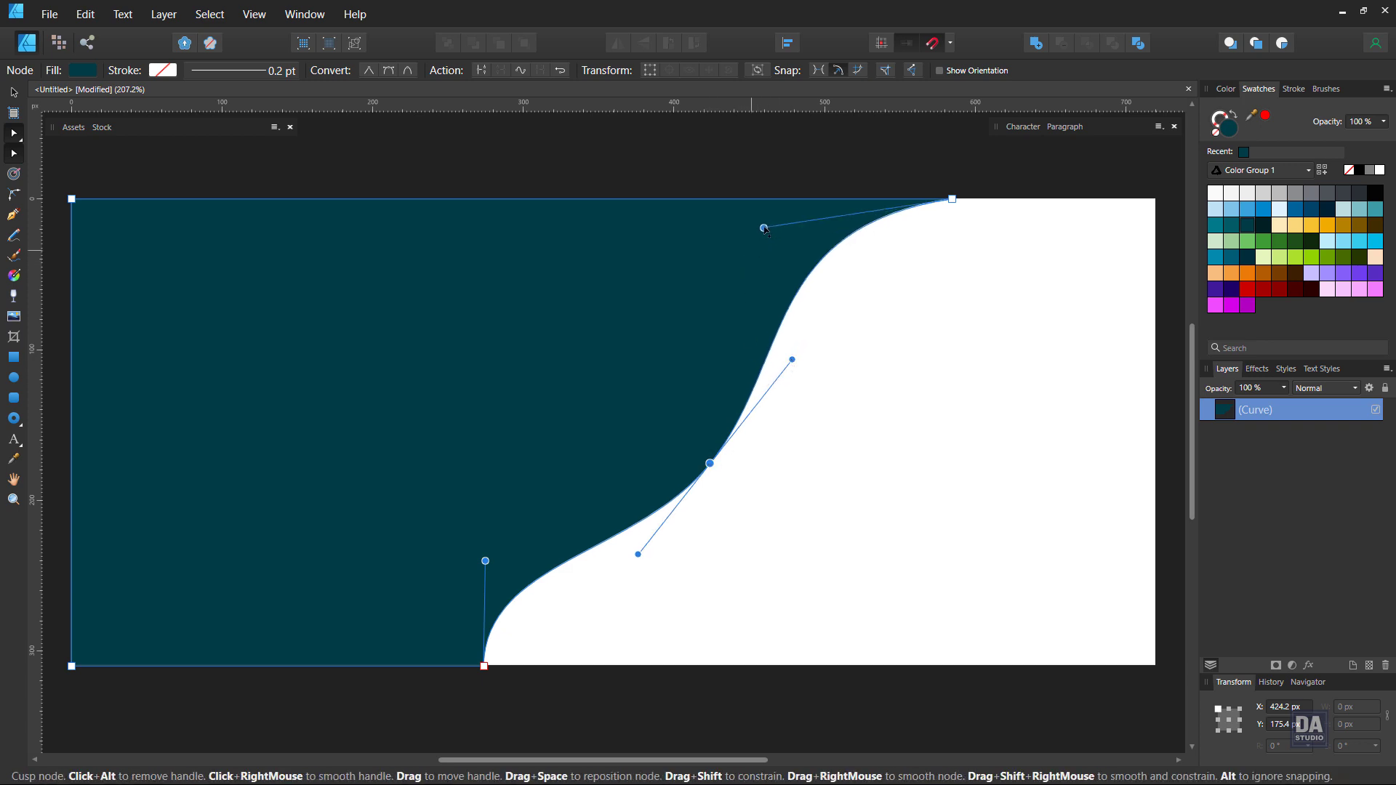
{"action": "left_click", "coordinate": [937, 330]}
{"action": "left_click", "coordinate": [752, 353]}
Give the teal shape a soft, light 36.4 px outer shadow, then deselect it
{"action": "left_click", "coordinate": [1308, 666]}
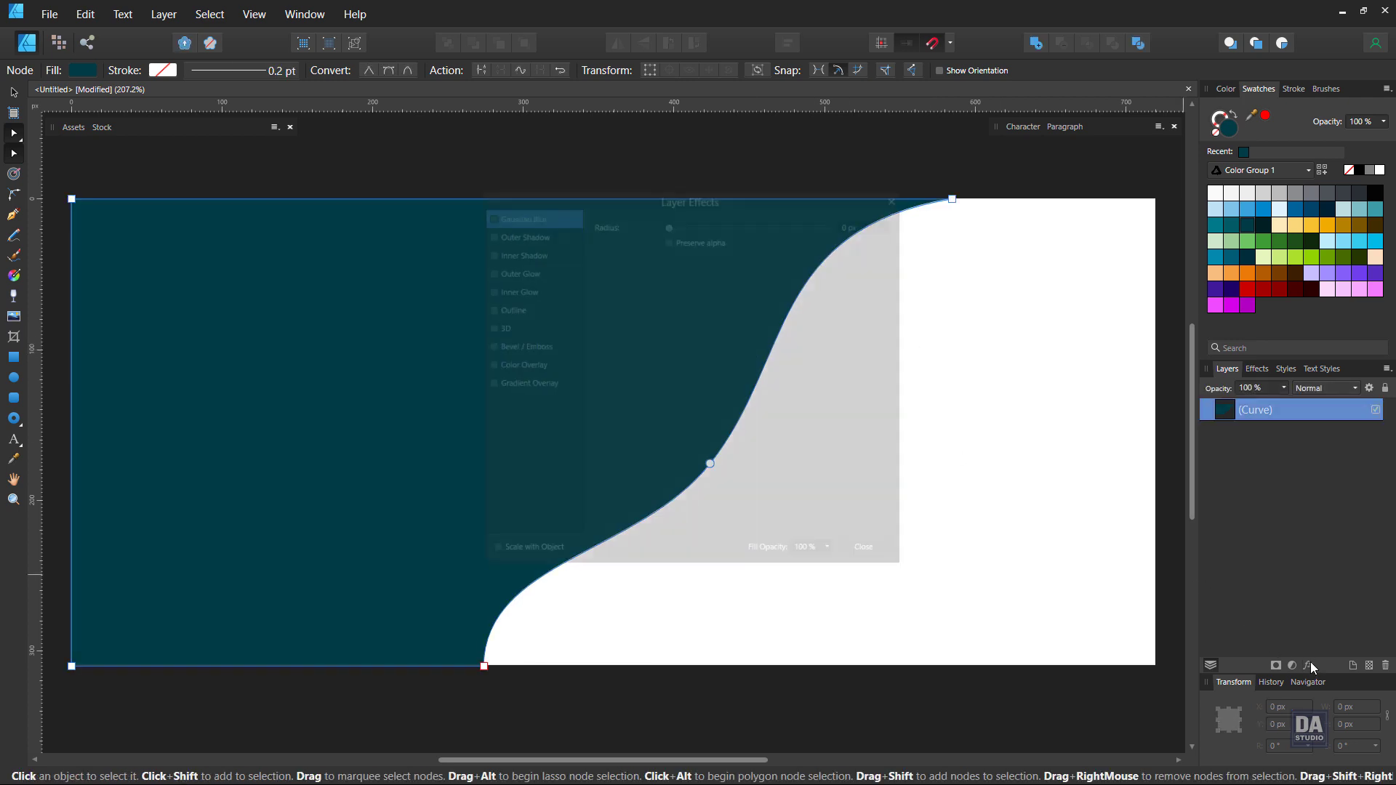
{"action": "left_click_drag", "start_coordinate": [643, 195], "coordinate": [1117, 296]}
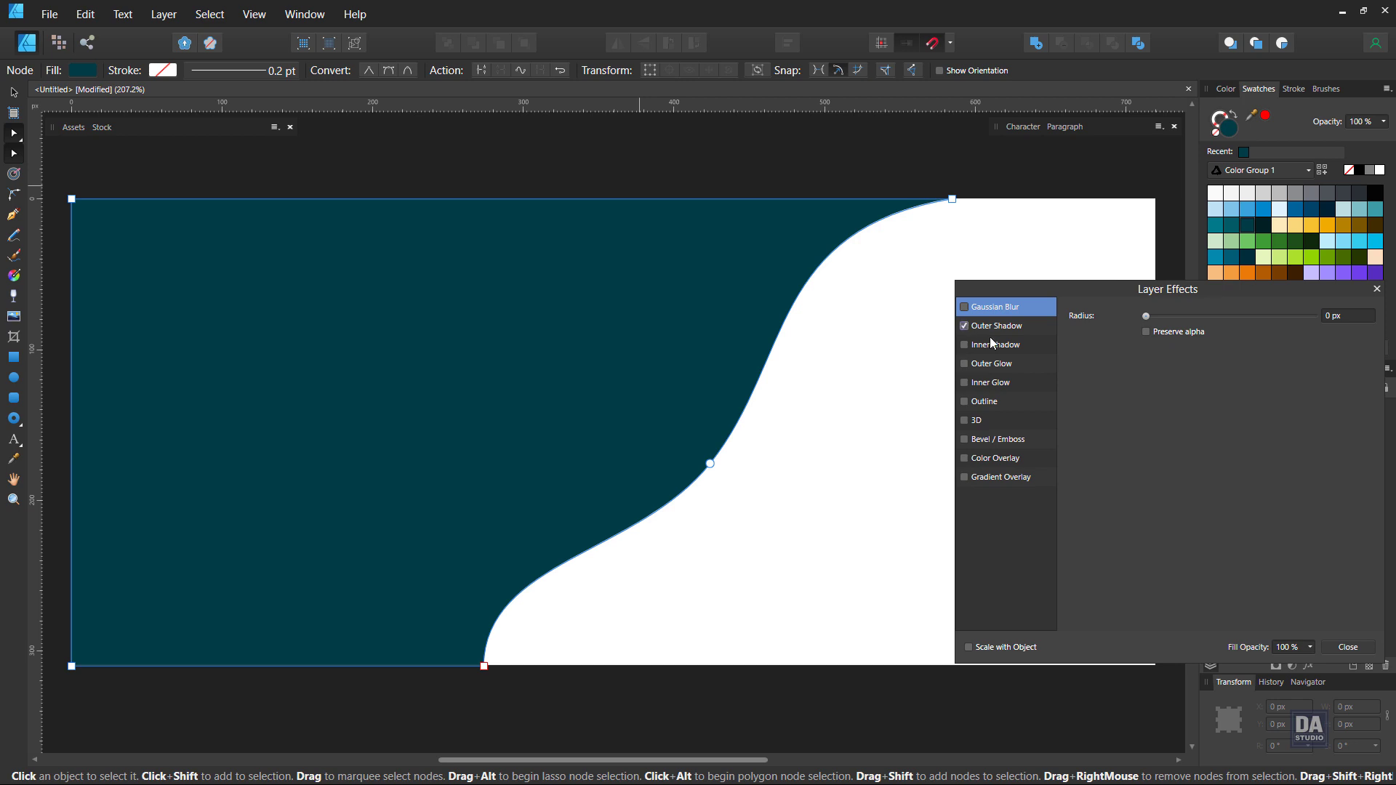
{"action": "mouse_move", "coordinate": [1136, 294]}
{"action": "left_mouse_down"}
{"action": "mouse_move", "coordinate": [1084, 299]}
{"action": "mouse_move", "coordinate": [1107, 321]}
{"action": "mouse_move", "coordinate": [1140, 322]}
{"action": "mouse_move", "coordinate": [1090, 321]}
{"action": "mouse_move", "coordinate": [1144, 356]}
{"action": "mouse_move", "coordinate": [1258, 343]}
{"action": "left_mouse_up"}
{"action": "left_click", "coordinate": [945, 335]}
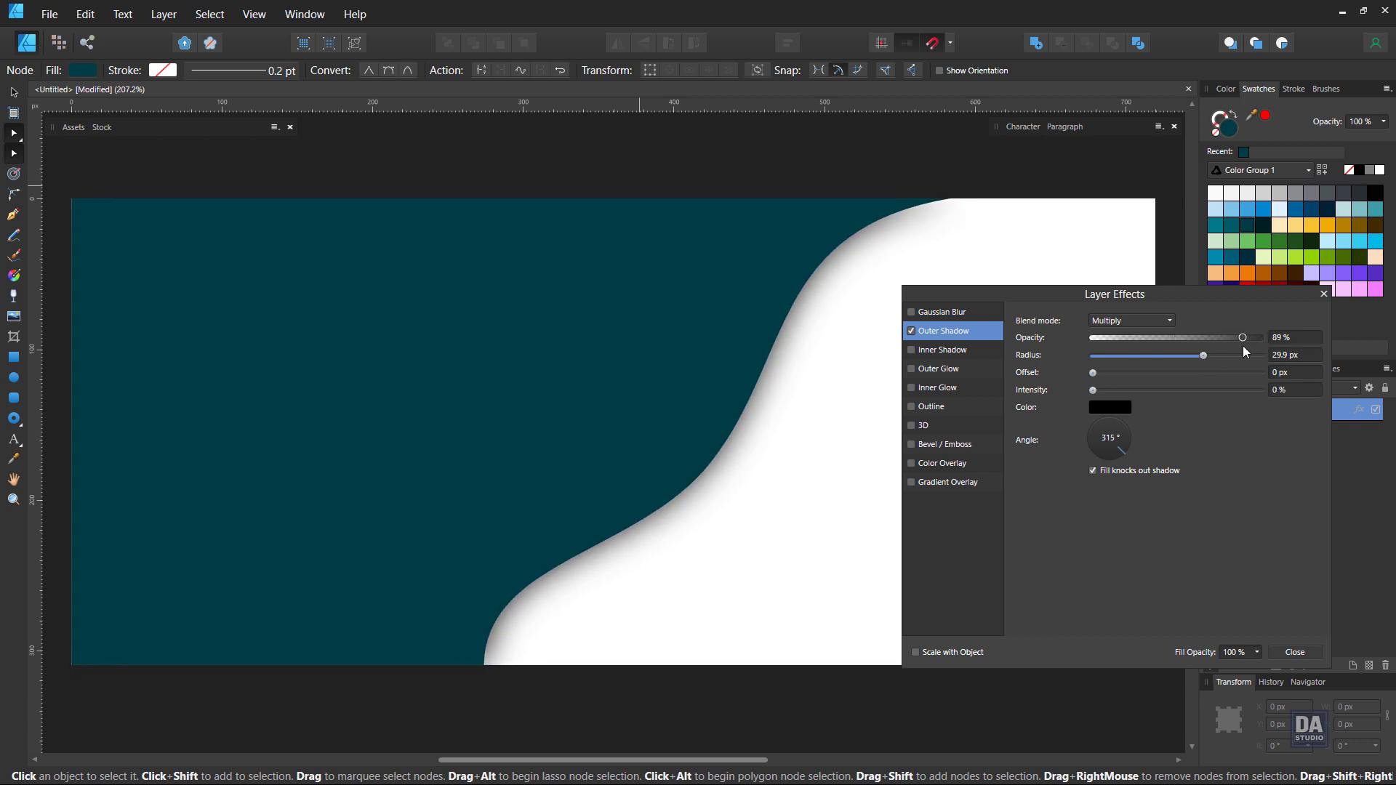
{"action": "mouse_move", "coordinate": [1203, 356]}
{"action": "left_mouse_down"}
{"action": "mouse_move", "coordinate": [1236, 355]}
{"action": "mouse_move", "coordinate": [1216, 357]}
{"action": "left_mouse_up"}
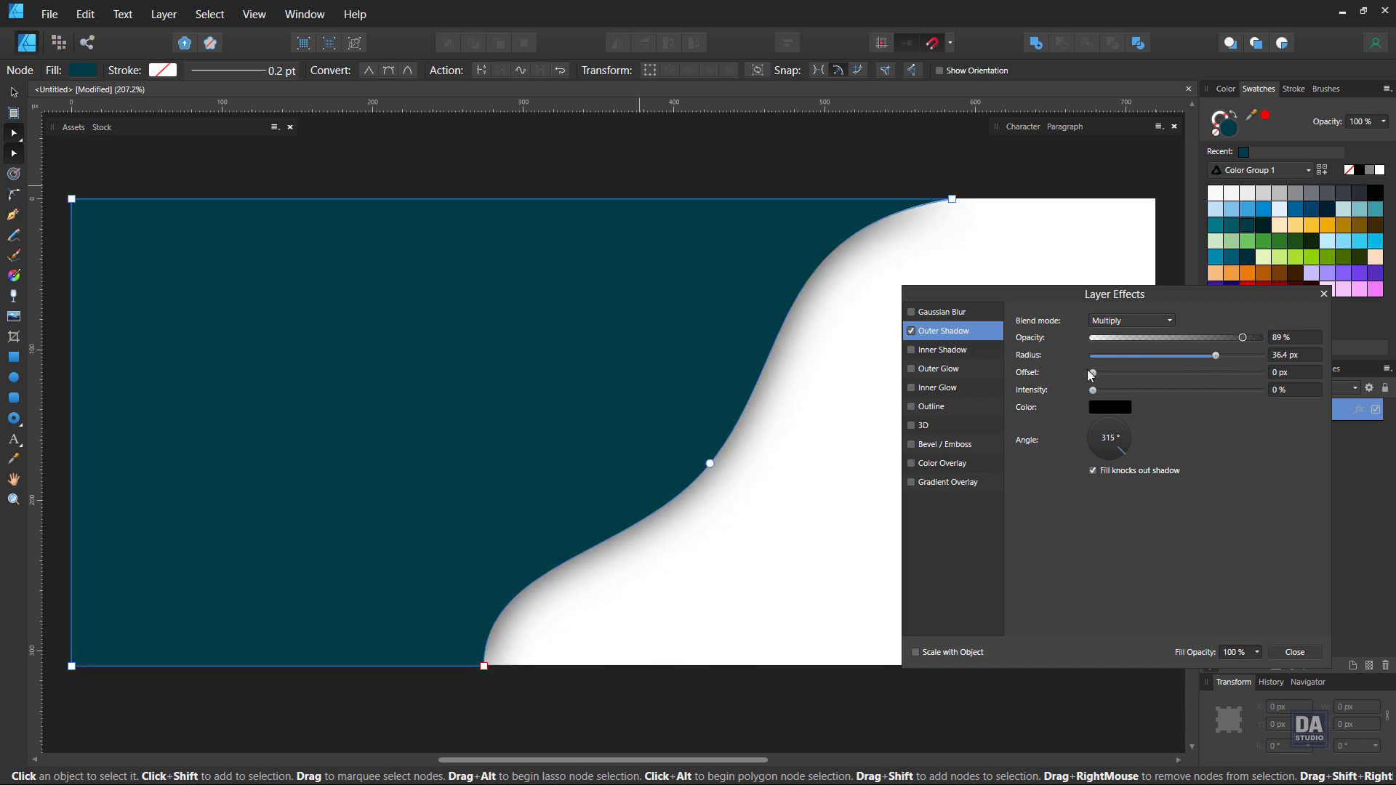
{"action": "mouse_move", "coordinate": [1093, 373]}
{"action": "left_mouse_down"}
{"action": "mouse_move", "coordinate": [1146, 377]}
{"action": "mouse_move", "coordinate": [1089, 381]}
{"action": "left_mouse_up"}
{"action": "mouse_move", "coordinate": [1243, 337]}
{"action": "left_mouse_down"}
{"action": "mouse_move", "coordinate": [1197, 338]}
{"action": "mouse_move", "coordinate": [1244, 339]}
{"action": "left_mouse_up"}
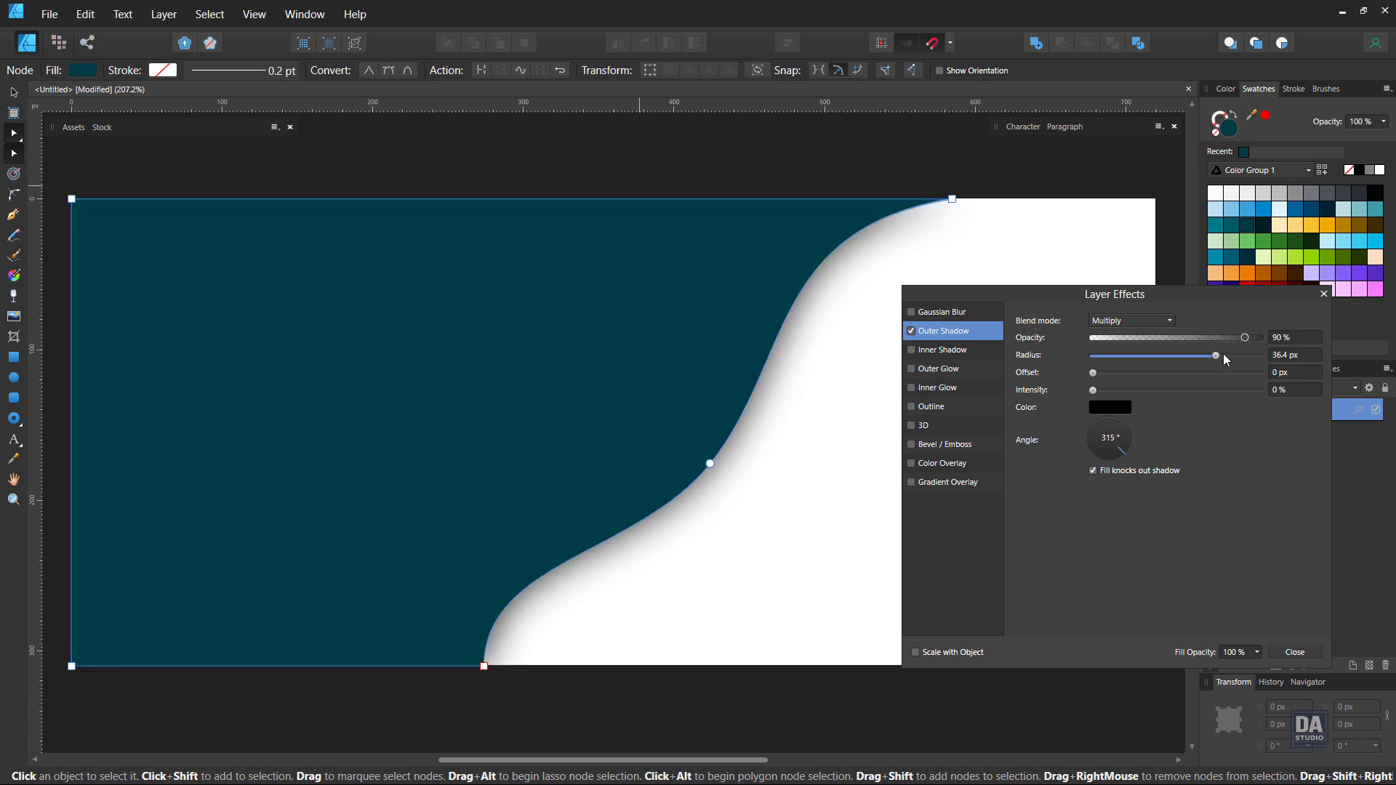
{"action": "left_click", "coordinate": [1294, 655]}
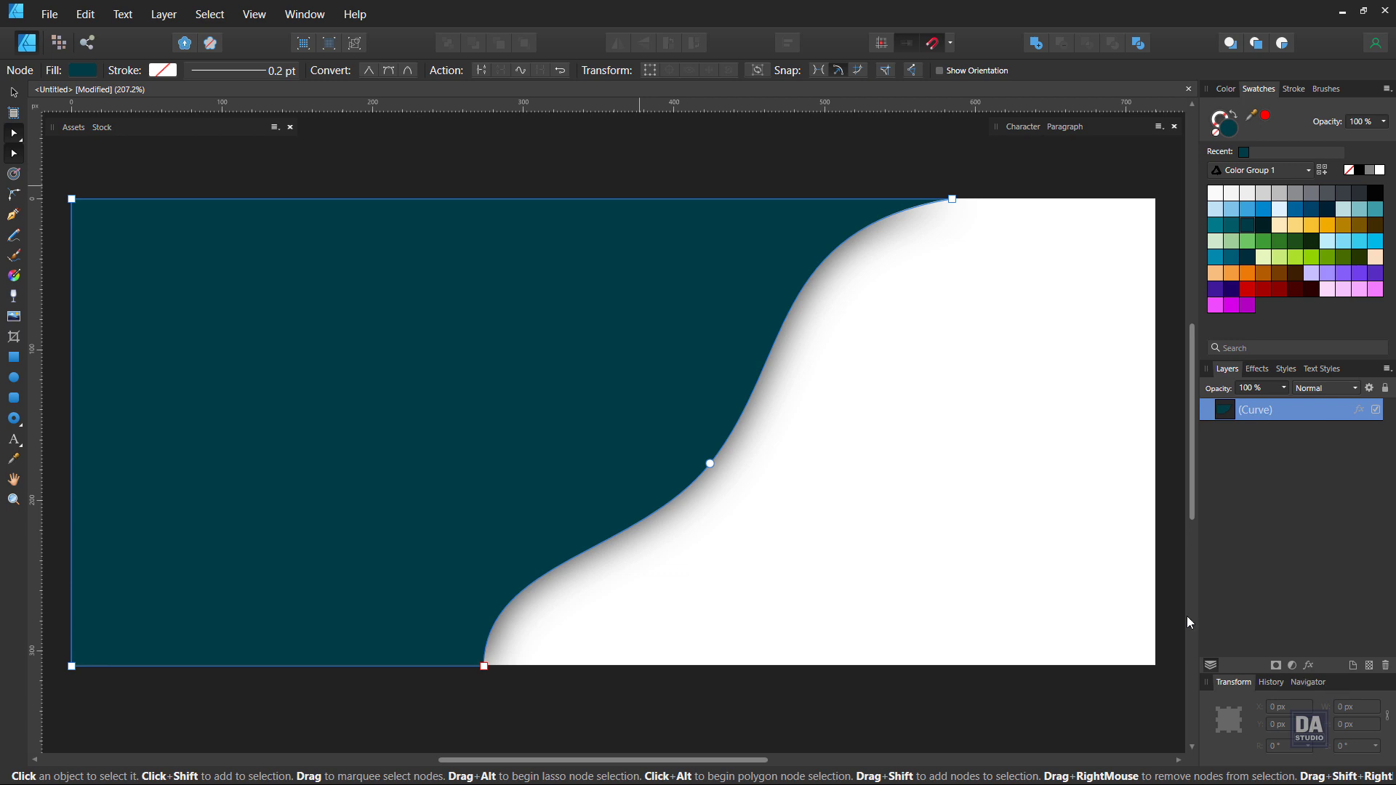
{"action": "key", "text": "Escape"}
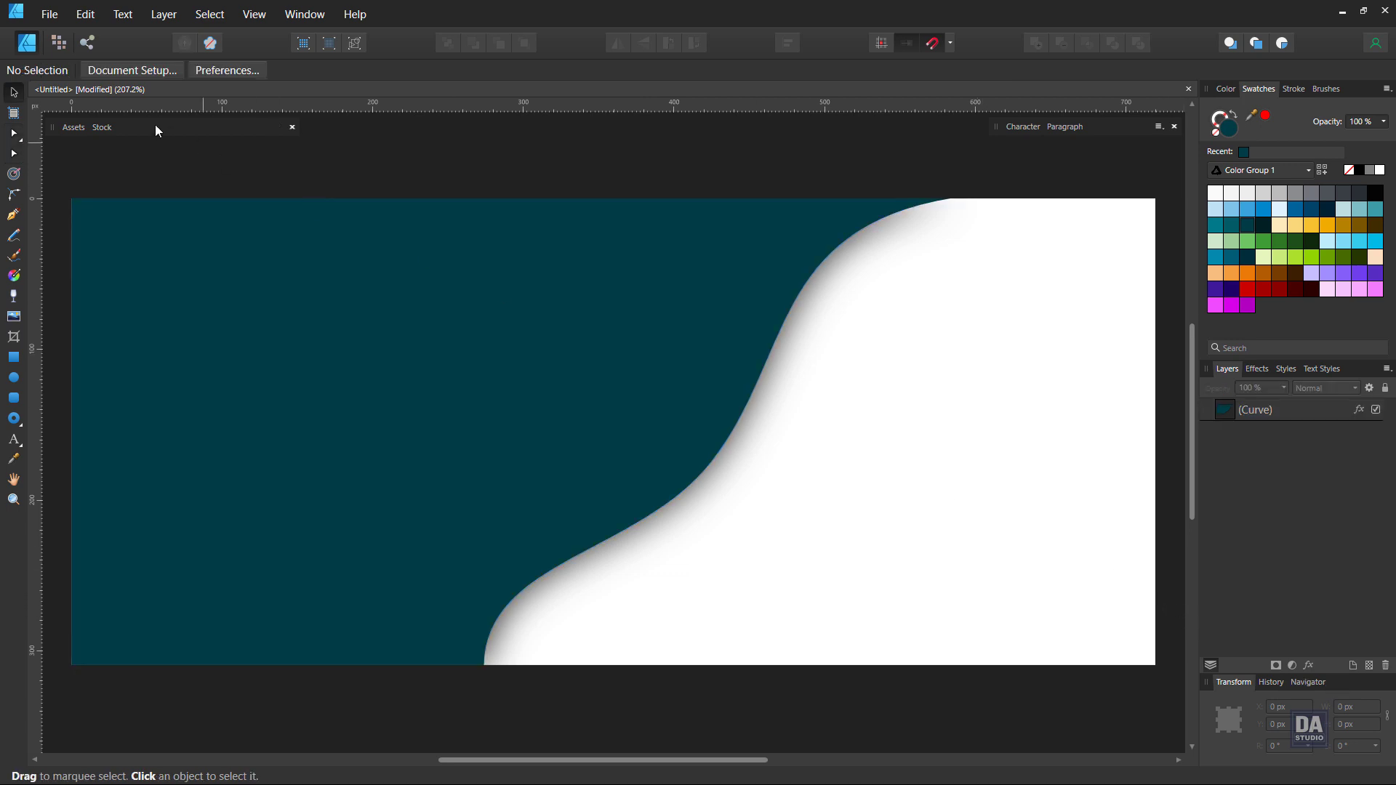
{"action": "left_click", "coordinate": [101, 127]}
Drop the aerial boat stock photo onto the banner and shrink it down
{"action": "left_click_drag", "start_coordinate": [191, 570], "coordinate": [863, 515]}
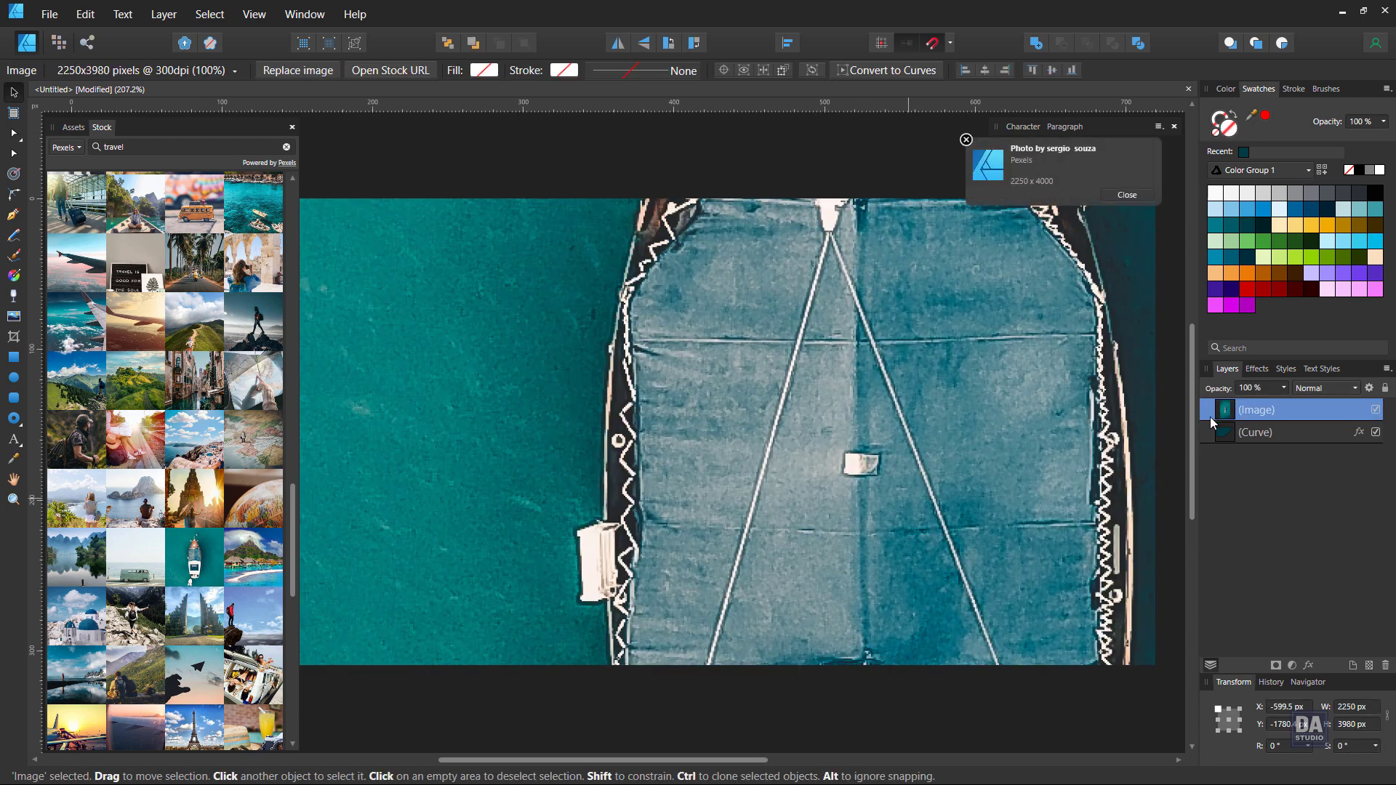
{"action": "key", "text": "ctrl+0"}
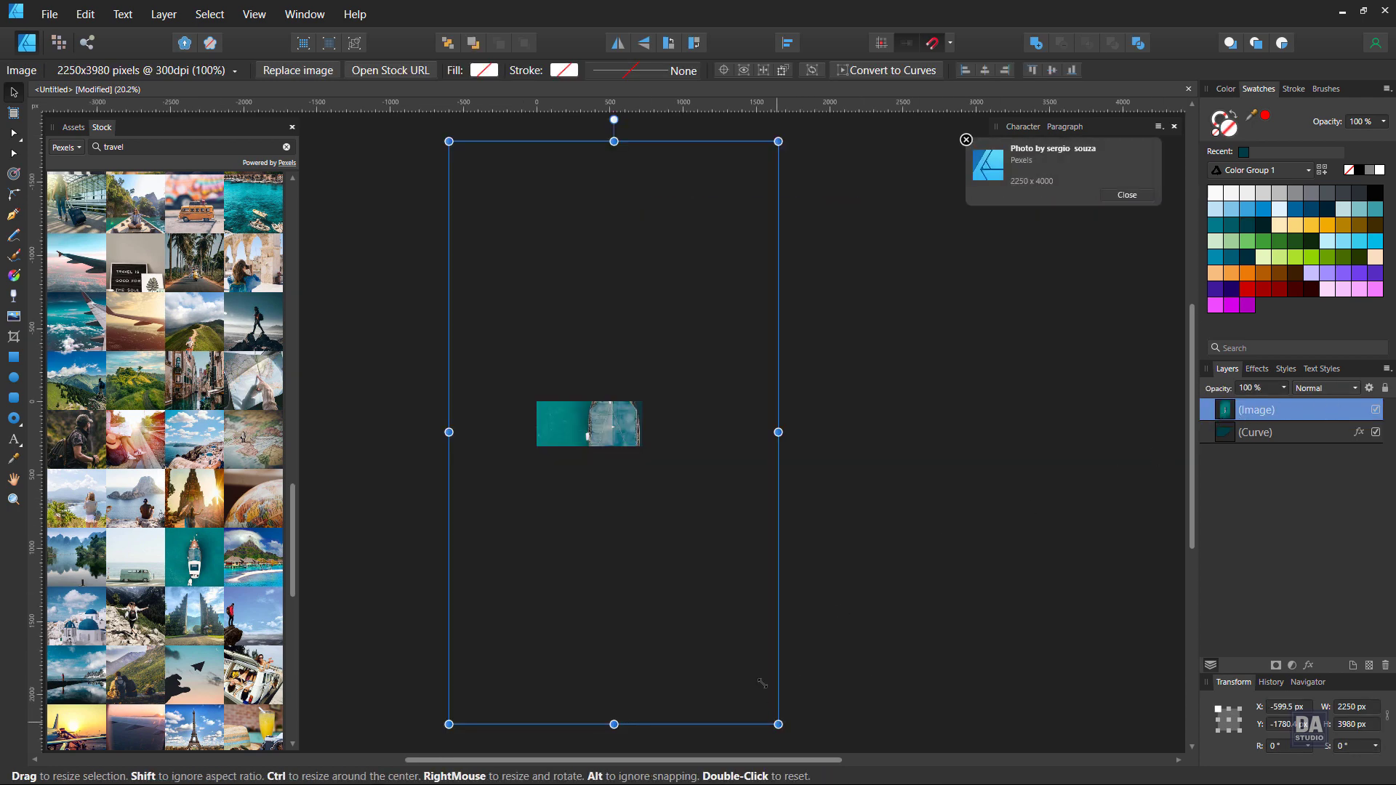
{"action": "left_click_drag", "start_coordinate": [779, 722], "coordinate": [651, 479]}
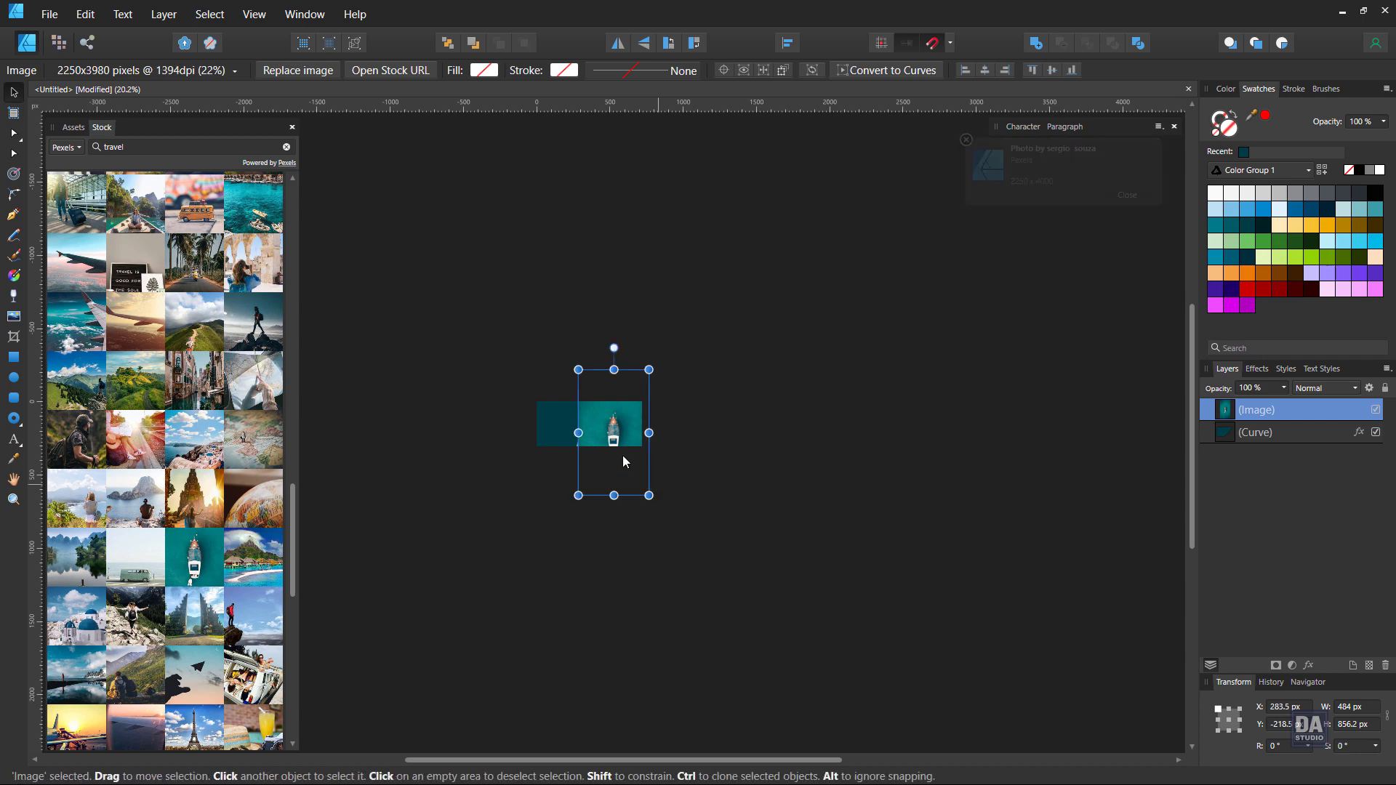
{"action": "scroll", "coordinate": [614, 440], "scroll_direction": "up", "scroll_amount": 3}
{"action": "scroll", "coordinate": [596, 433], "scroll_direction": "up", "scroll_amount": 3}
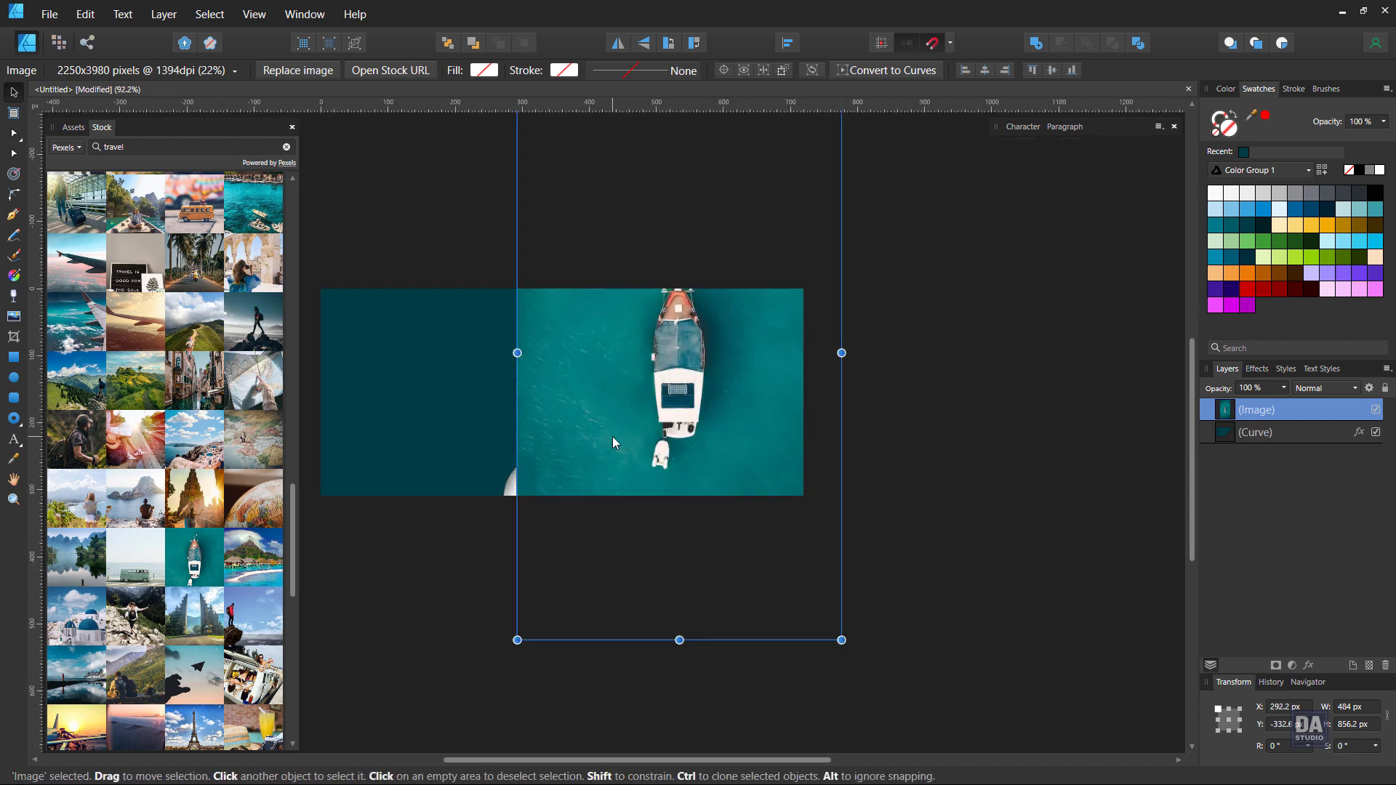
{"action": "left_click_drag", "start_coordinate": [616, 456], "coordinate": [613, 480]}
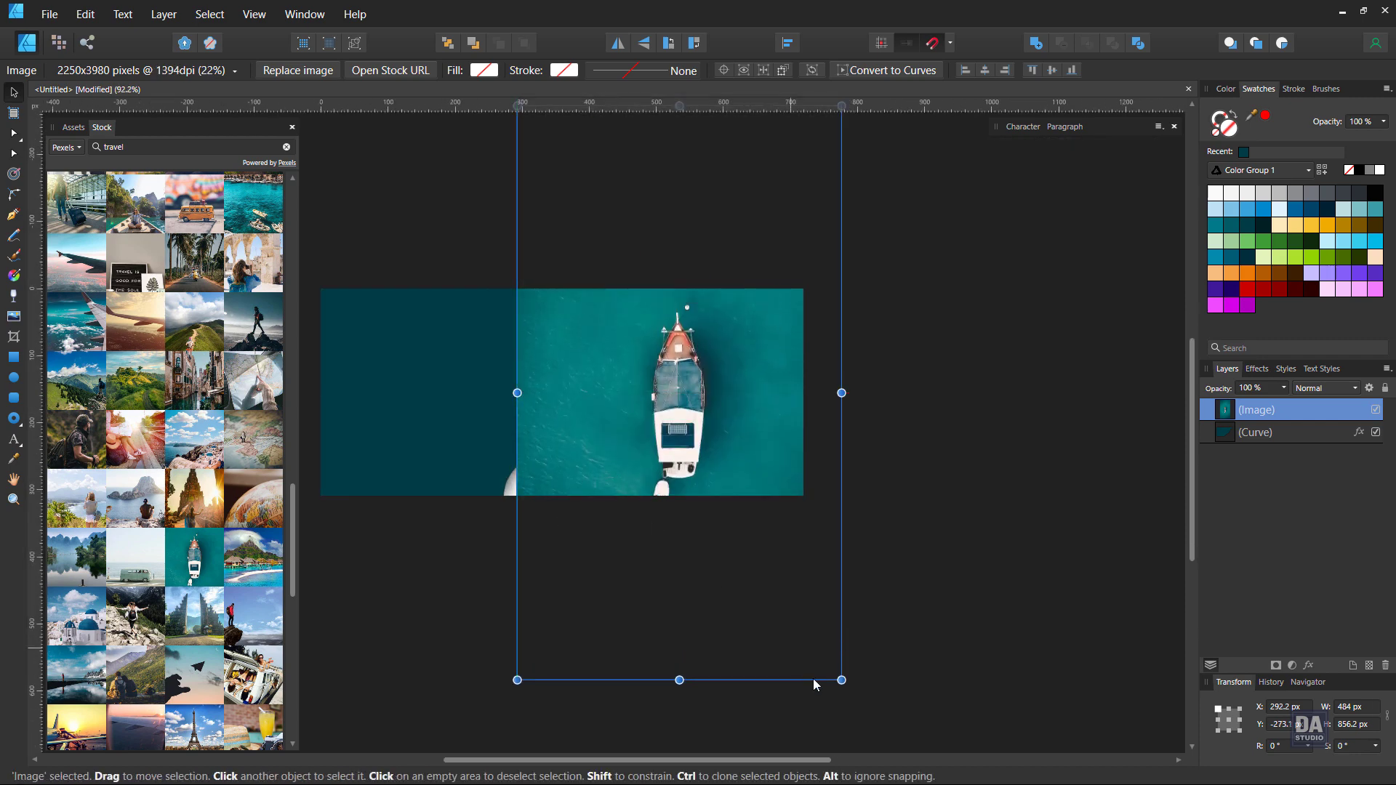
{"action": "left_click_drag", "start_coordinate": [842, 680], "coordinate": [822, 637]}
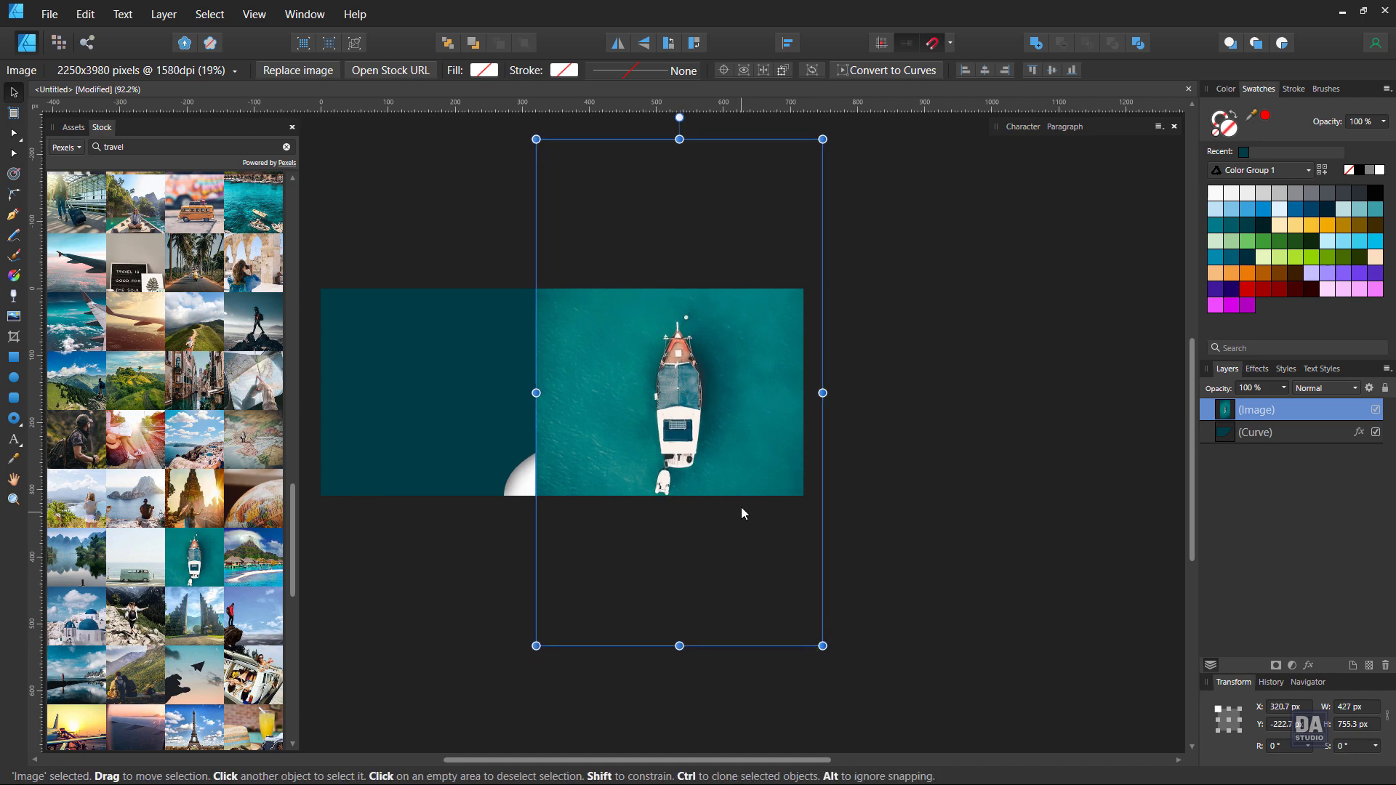
Move the photo beneath the Curve layer, shift it right and resize to about 395 × 698 px
{"action": "left_click_drag", "start_coordinate": [1294, 420], "coordinate": [1291, 477]}
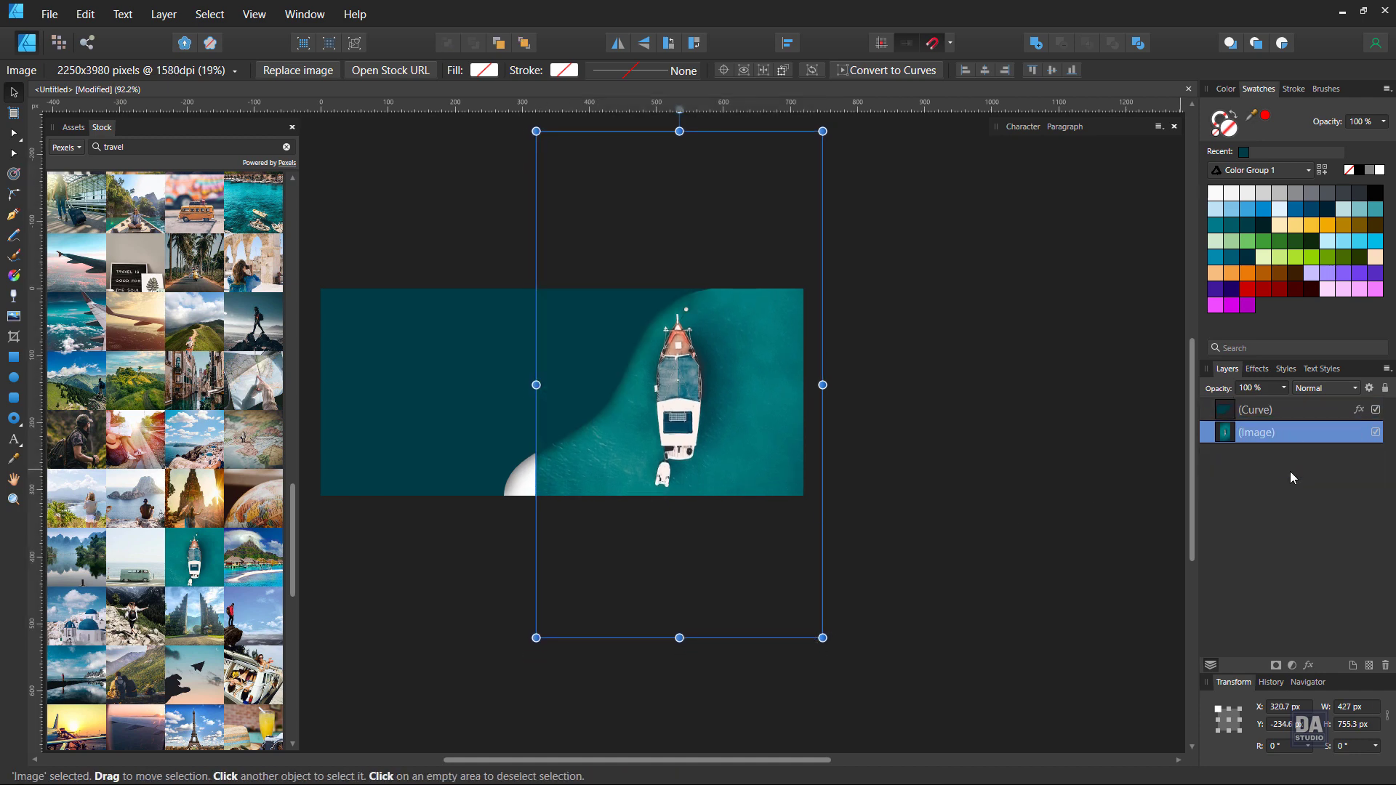
{"action": "left_click_drag", "start_coordinate": [681, 439], "coordinate": [714, 447]}
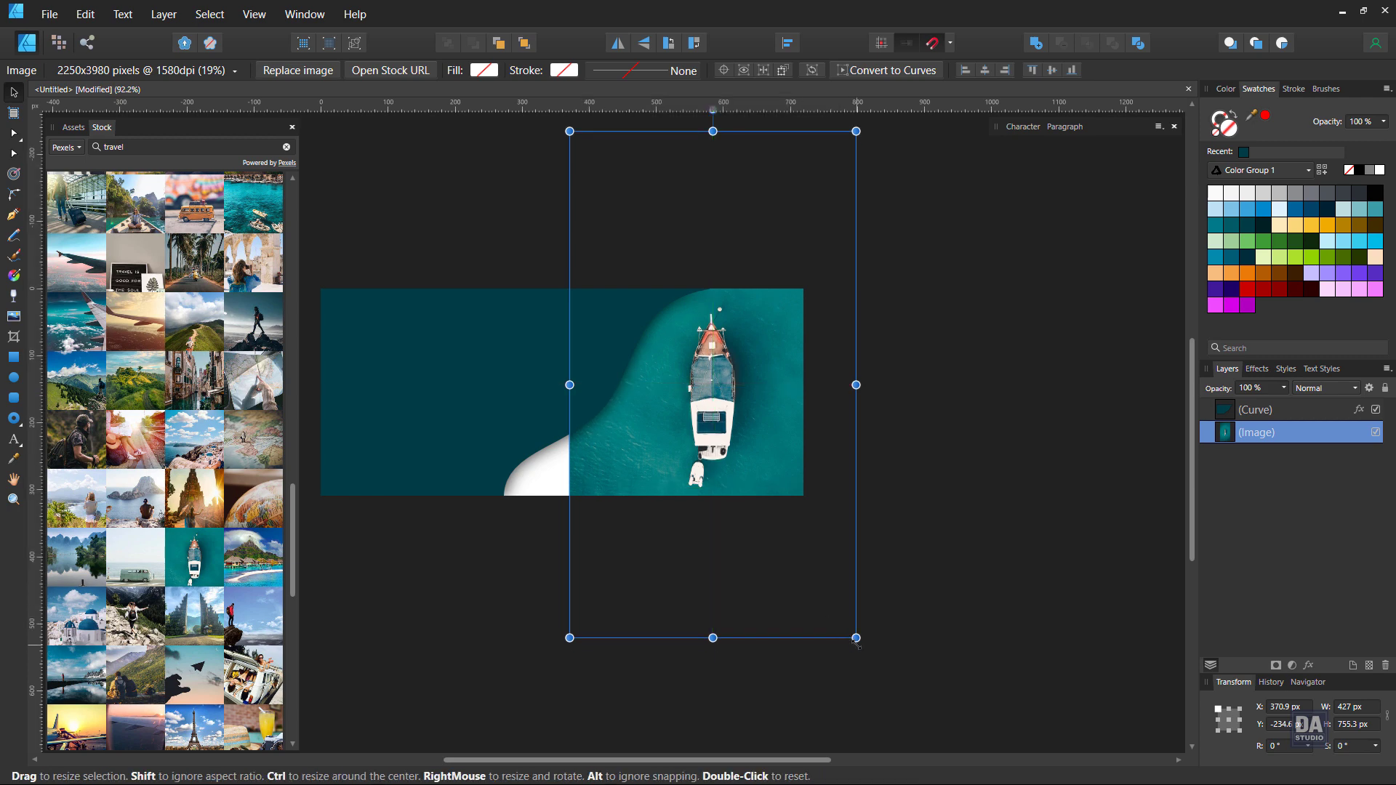
{"action": "left_click_drag", "start_coordinate": [856, 645], "coordinate": [842, 622]}
{"action": "scroll", "coordinate": [584, 420], "scroll_direction": "up", "scroll_amount": 3}
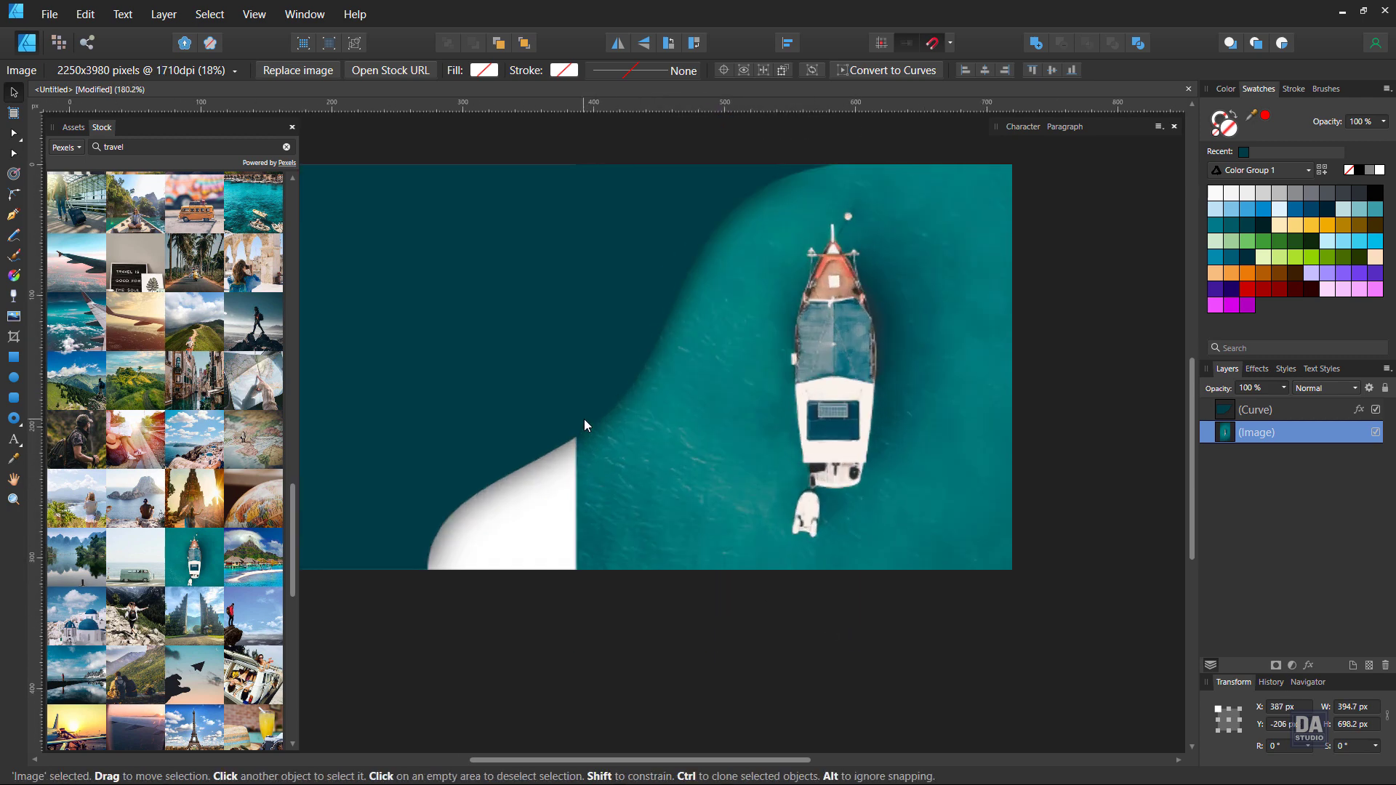
{"action": "left_click_drag", "start_coordinate": [594, 474], "coordinate": [692, 476]}
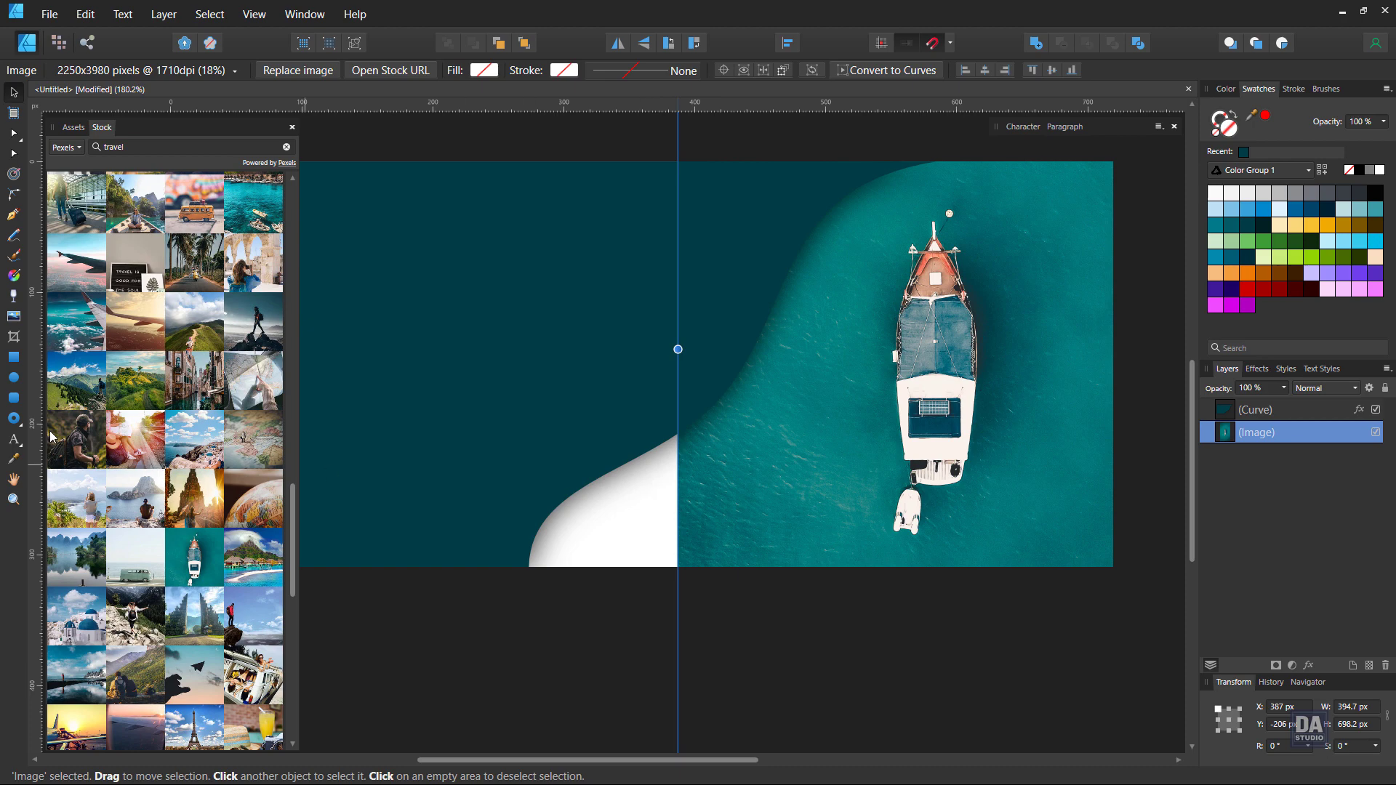
Duplicate the boat photo layer and move the lower copy left over the white gap
{"action": "left_click", "coordinate": [13, 357]}
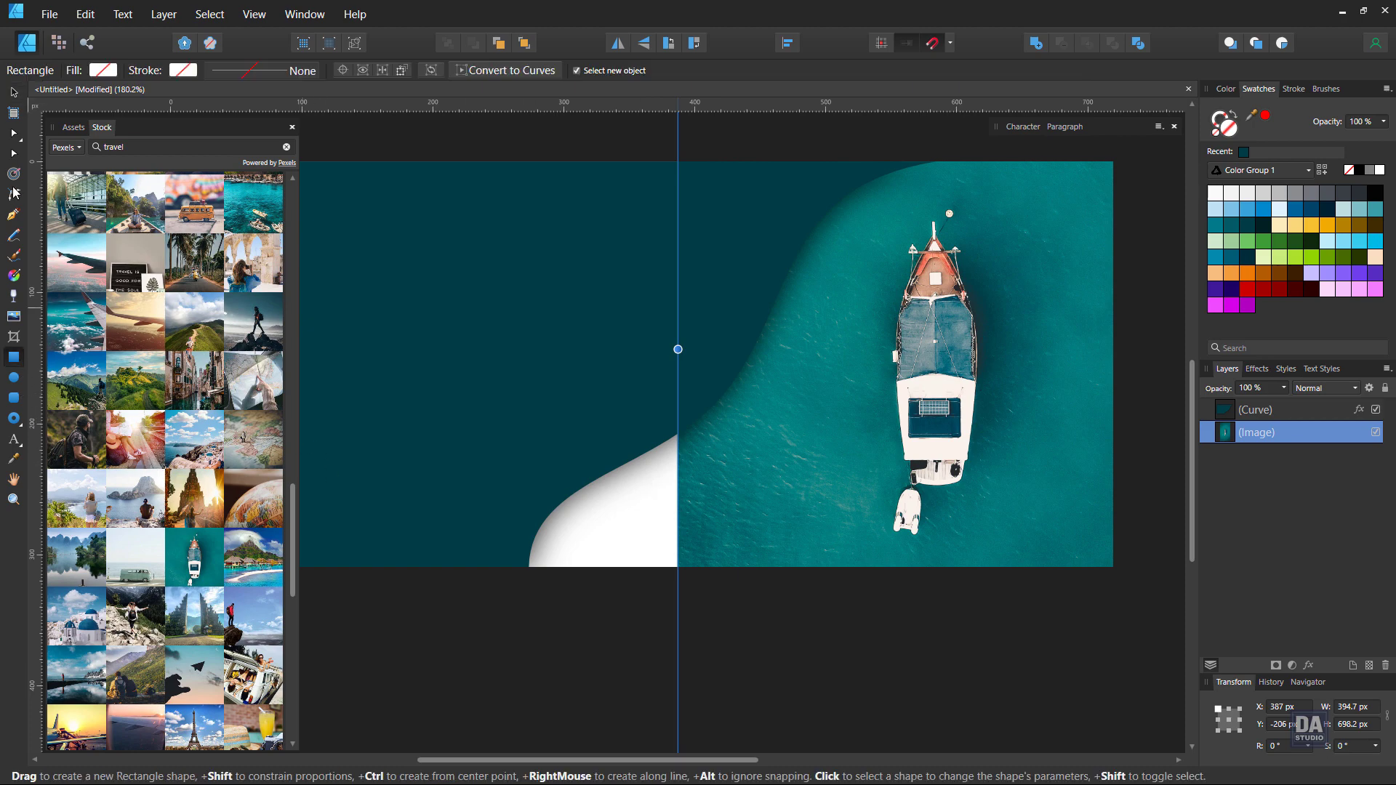
{"action": "left_click", "coordinate": [13, 93]}
{"action": "right_click", "coordinate": [1276, 432]}
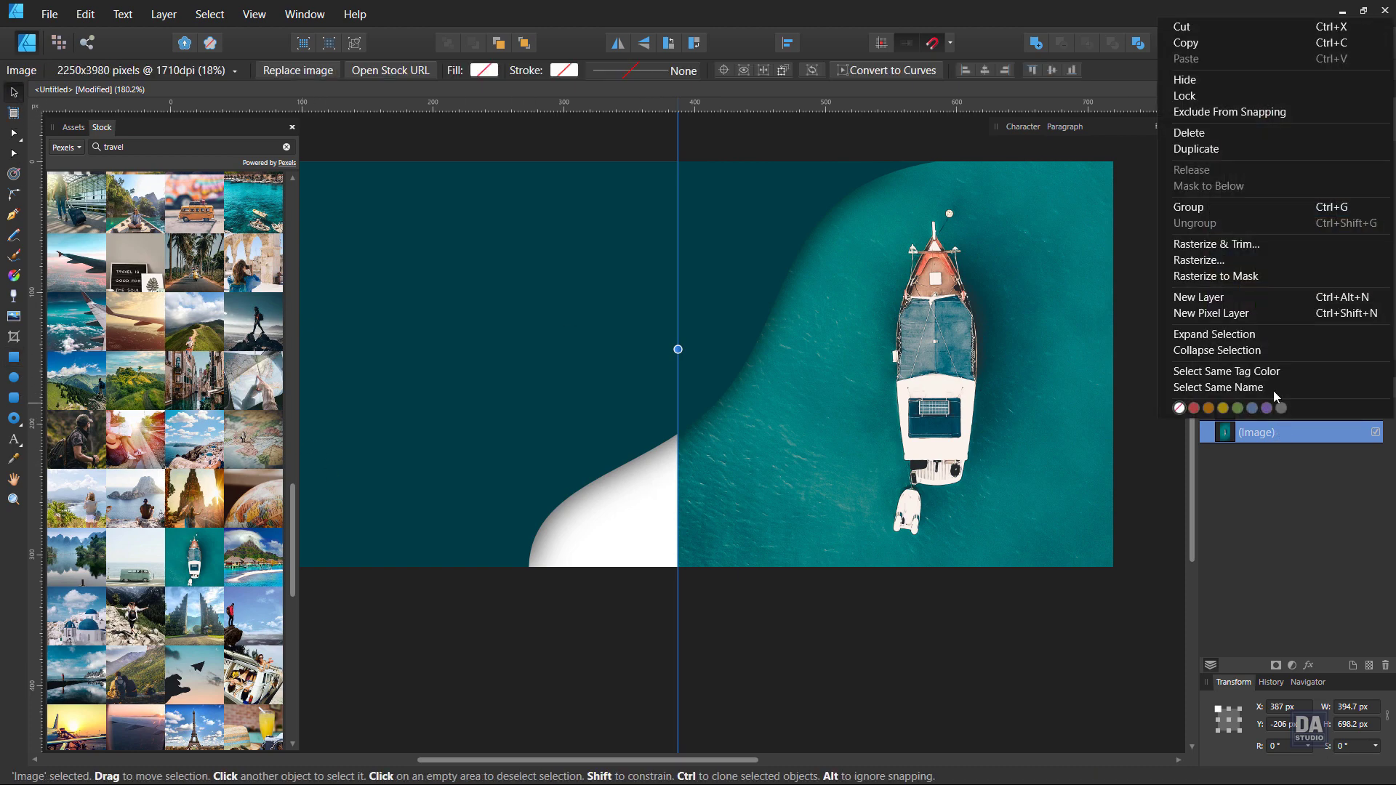
{"action": "left_click", "coordinate": [1237, 149]}
{"action": "left_click", "coordinate": [1267, 455]}
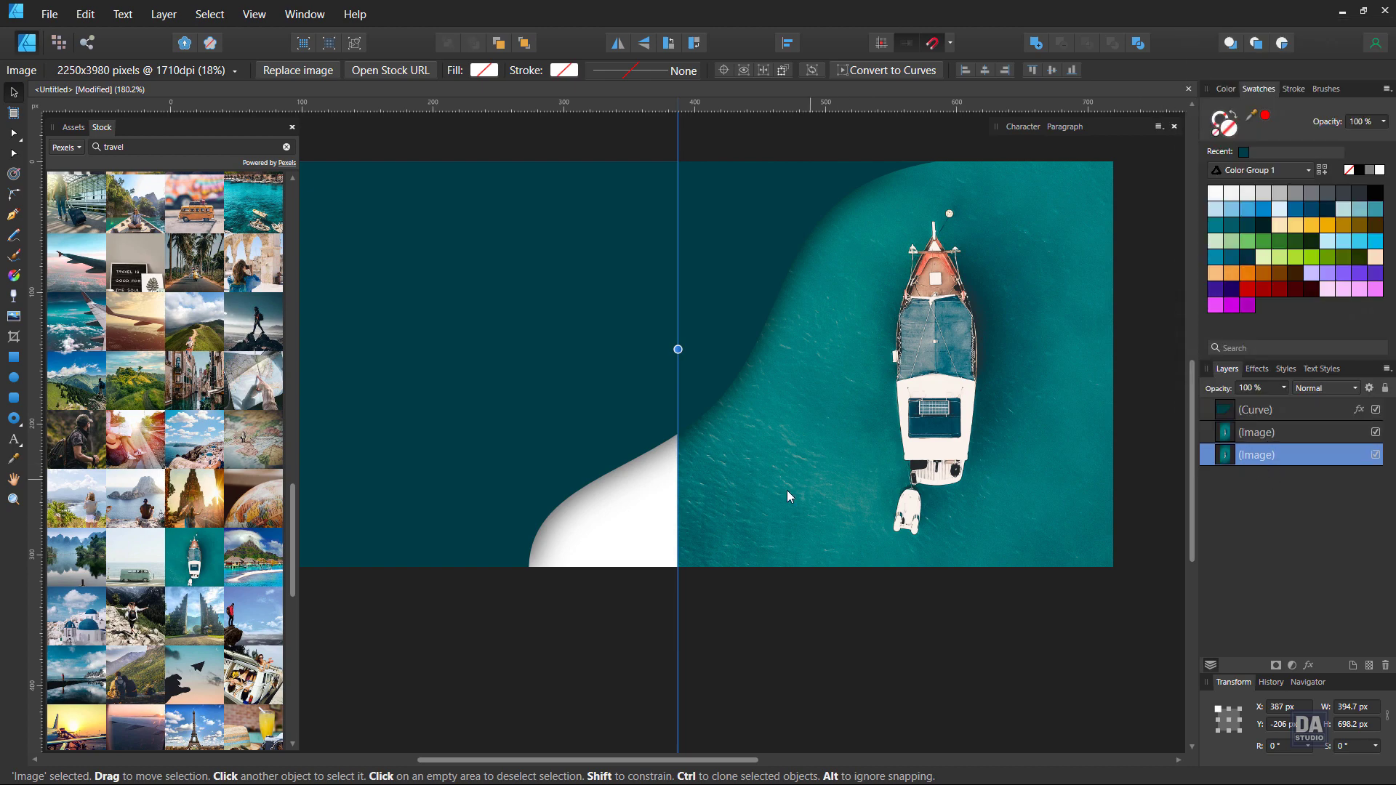
{"action": "mouse_move", "coordinate": [776, 503]}
{"action": "left_mouse_down"}
{"action": "mouse_move", "coordinate": [555, 507]}
{"action": "mouse_move", "coordinate": [609, 485]}
{"action": "left_mouse_up"}
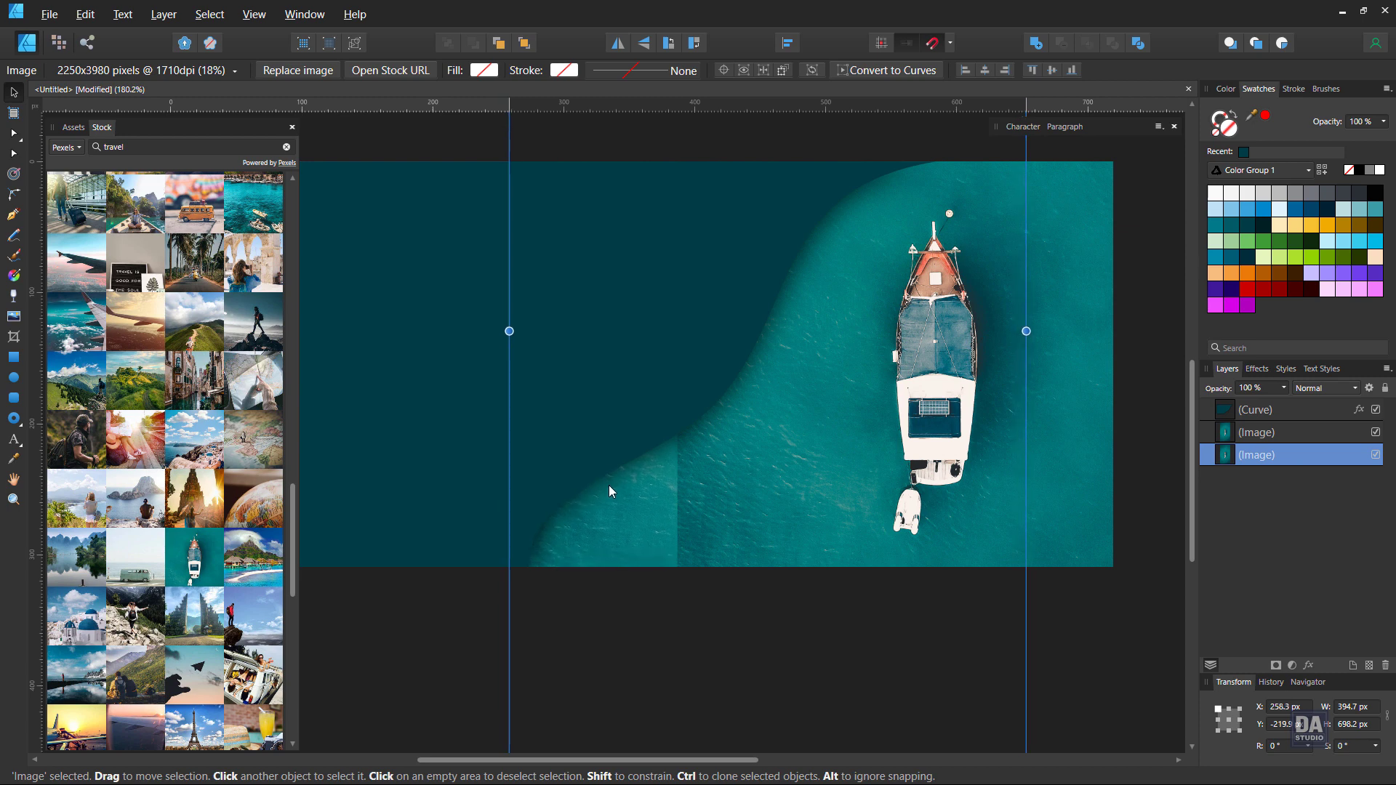
{"action": "left_click_drag", "start_coordinate": [609, 487], "coordinate": [611, 486]}
Delete the extra photo copy, select the upper photo and switch to the Pixel Persona
{"action": "key", "text": "ctrl+j"}
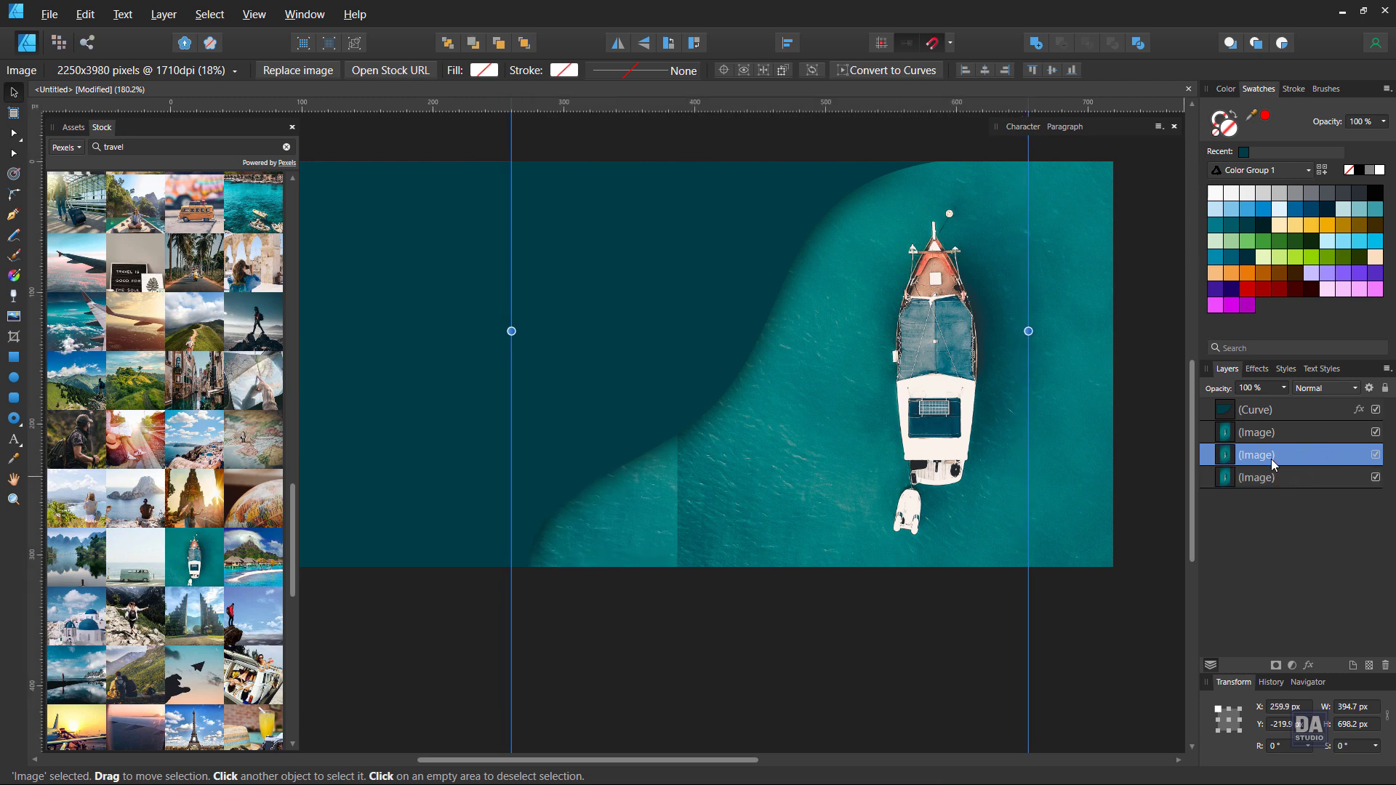
{"action": "left_click", "coordinate": [1272, 478]}
{"action": "key", "text": "Delete"}
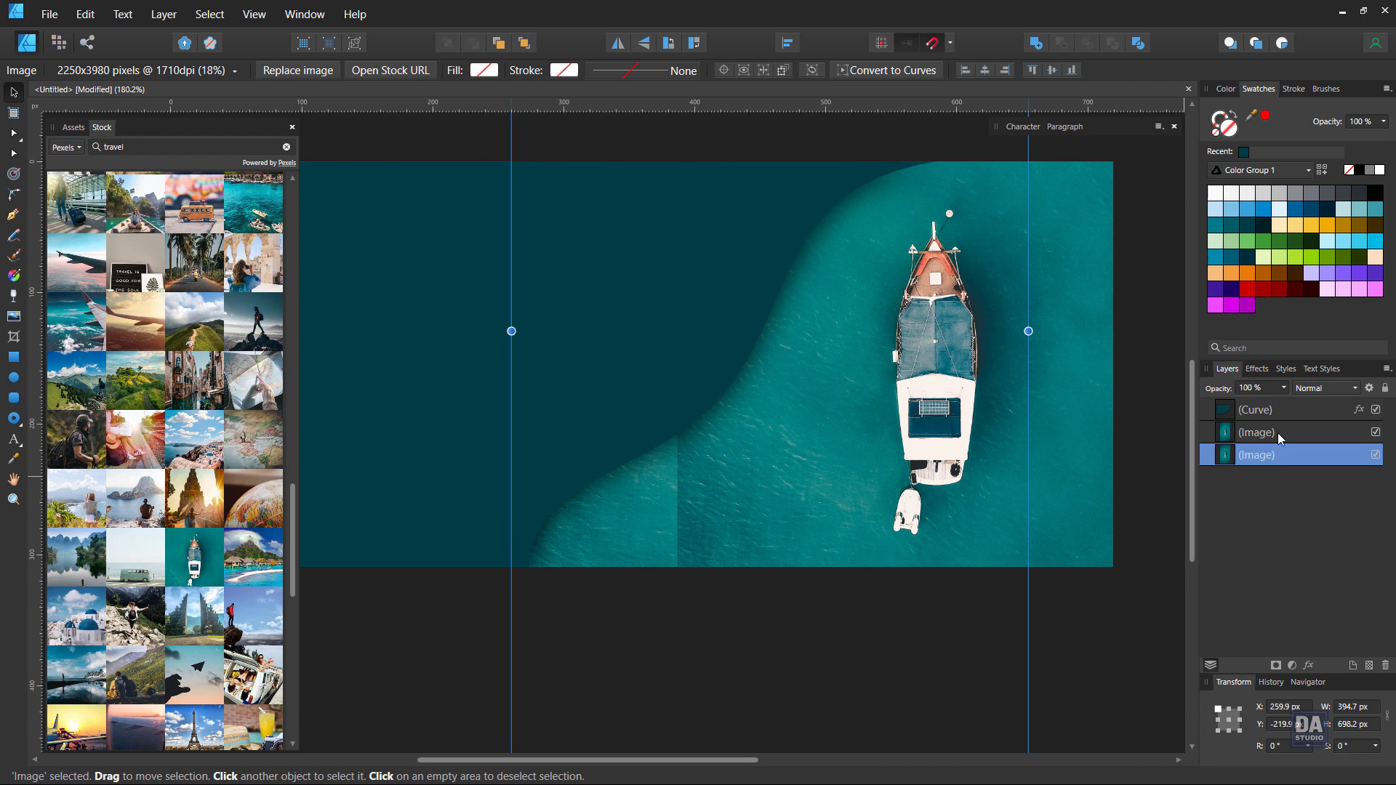
{"action": "left_click", "coordinate": [1278, 437]}
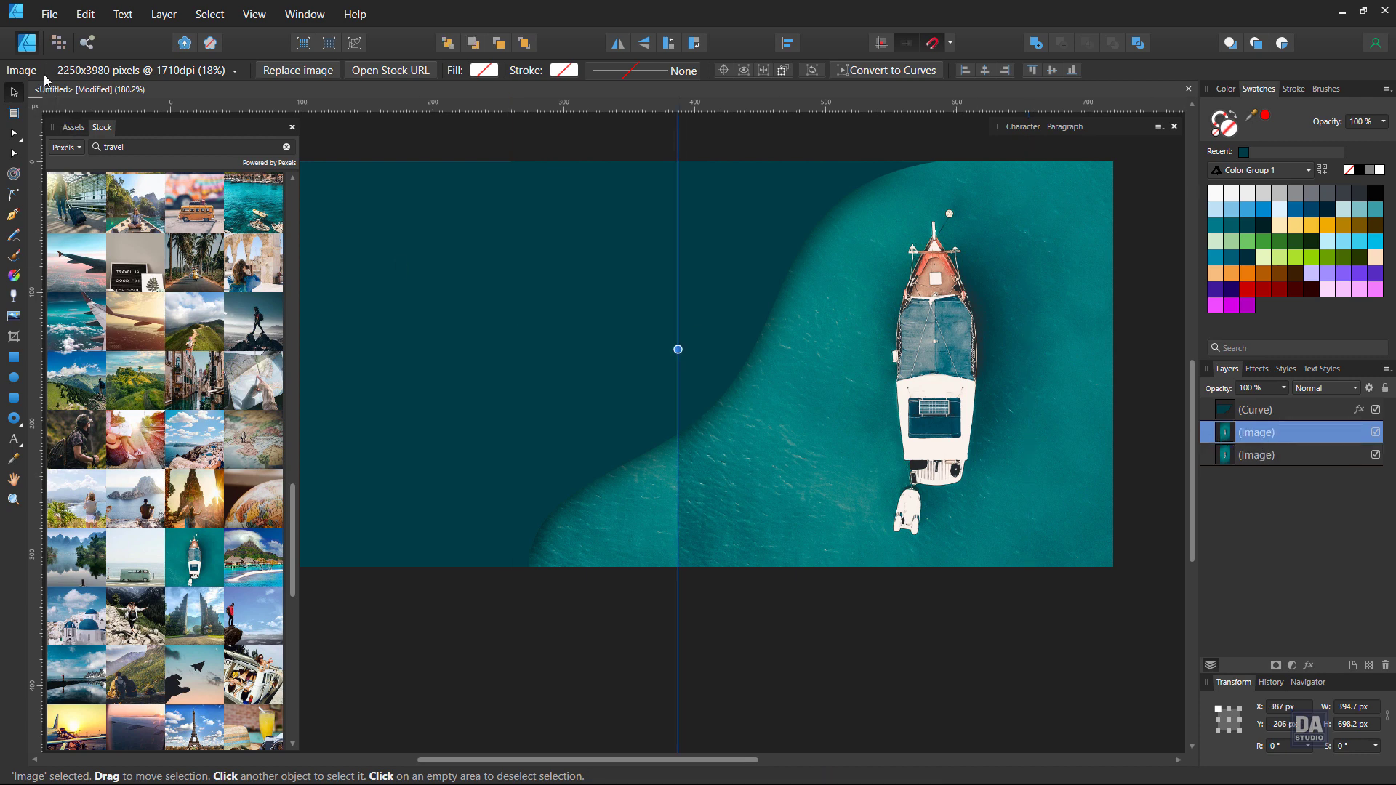
{"action": "left_click", "coordinate": [59, 43]}
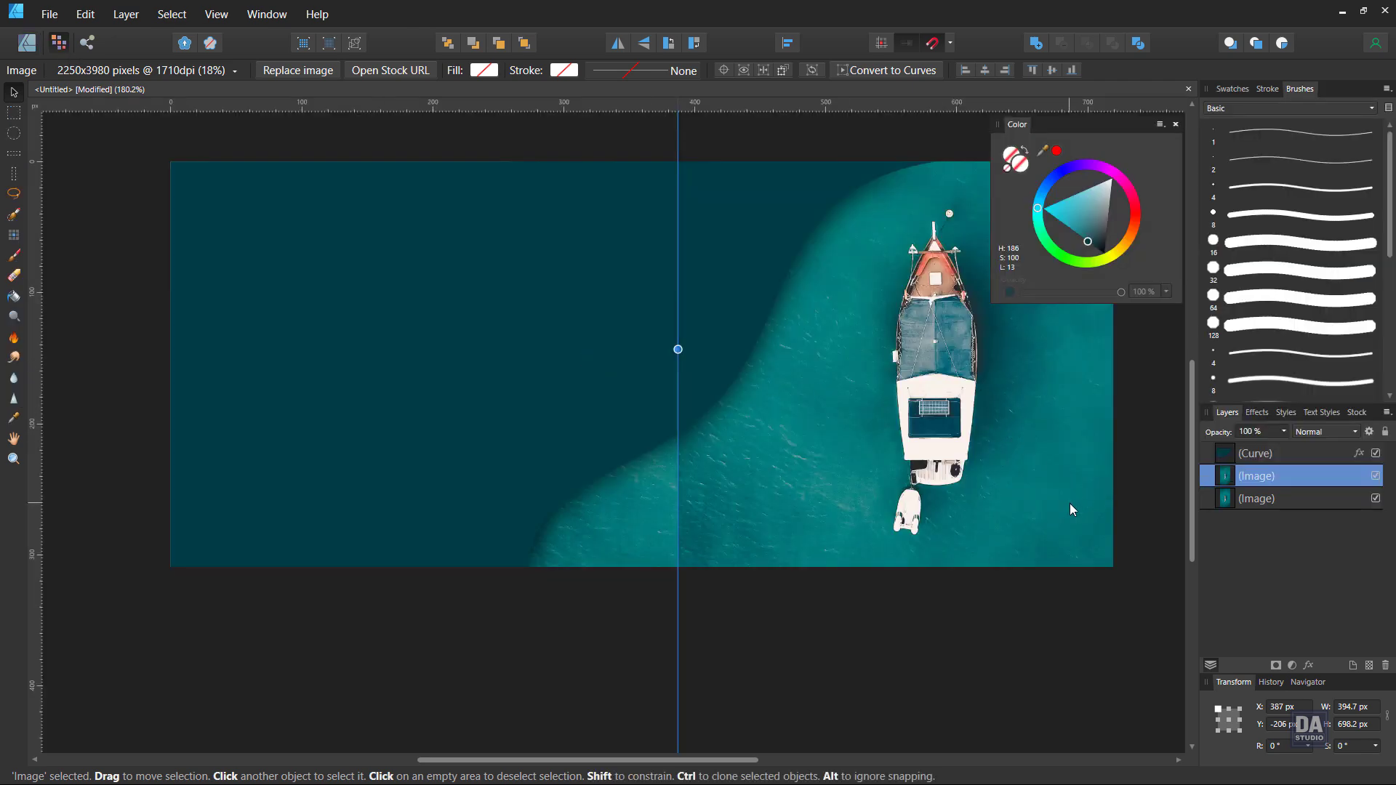
Add a mask to the upper photo and brush a first soft stroke over the seam near the dinghy
{"action": "left_click", "coordinate": [1274, 665]}
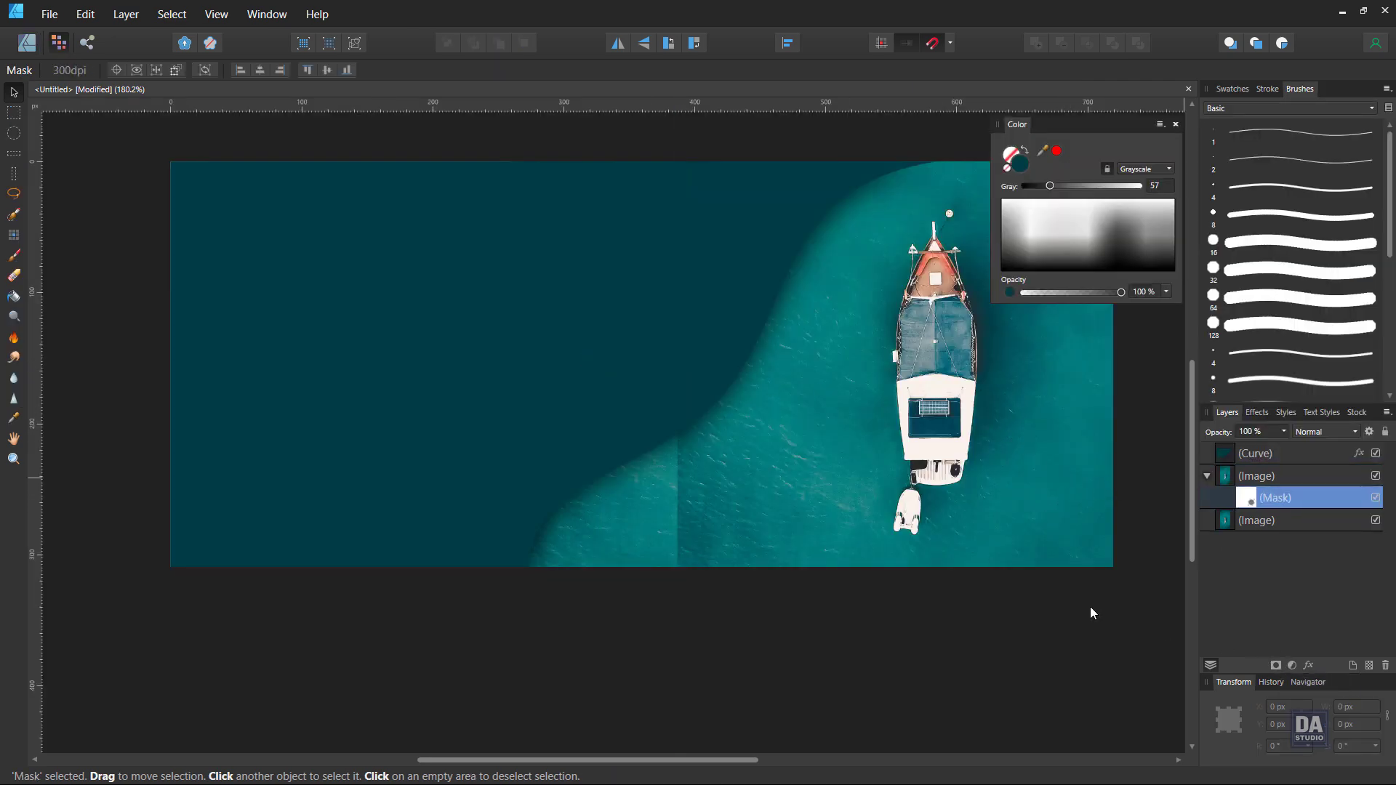
{"action": "left_click", "coordinate": [15, 256]}
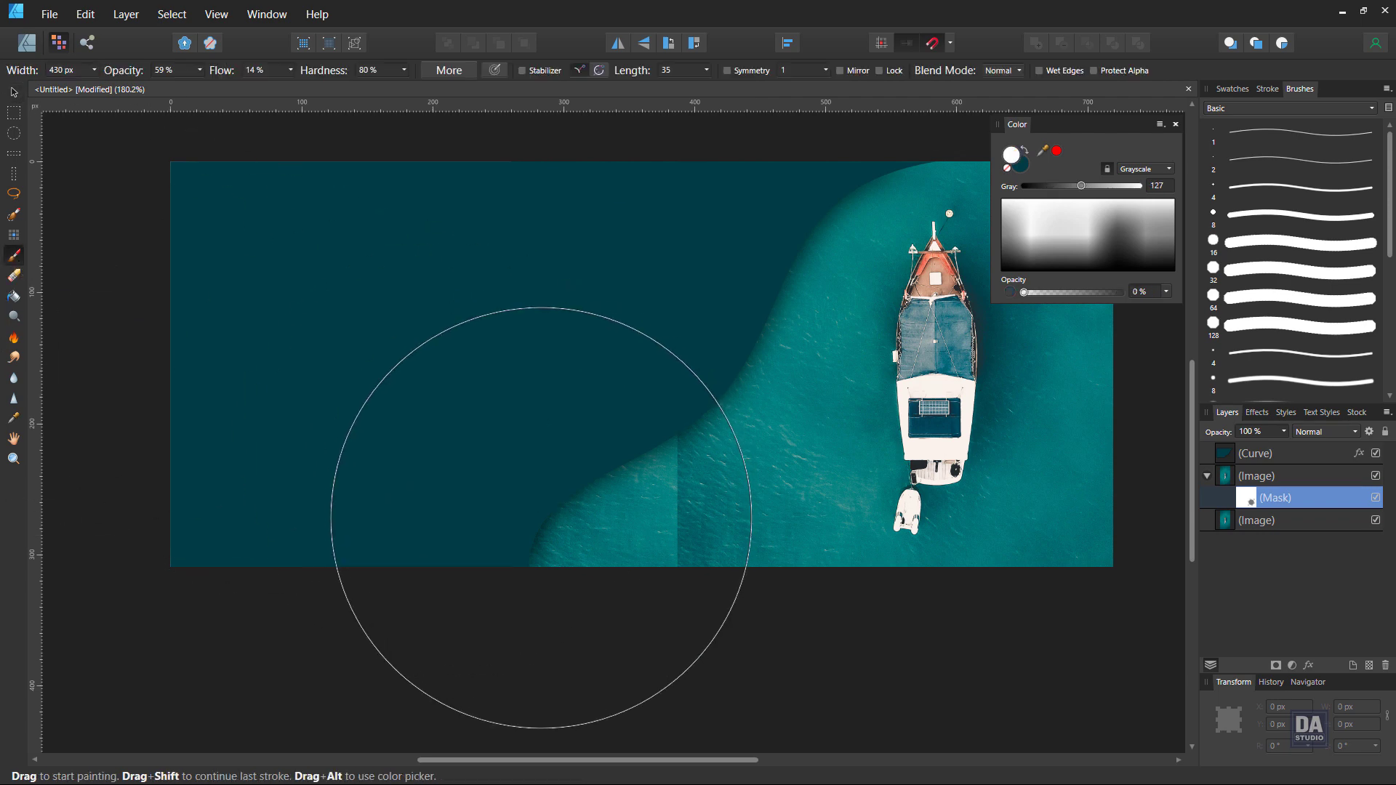
{"action": "key", "text": "bracketleft"}
{"action": "key", "text": "bracketleft"}
{"action": "key", "text": "bracketleft"}
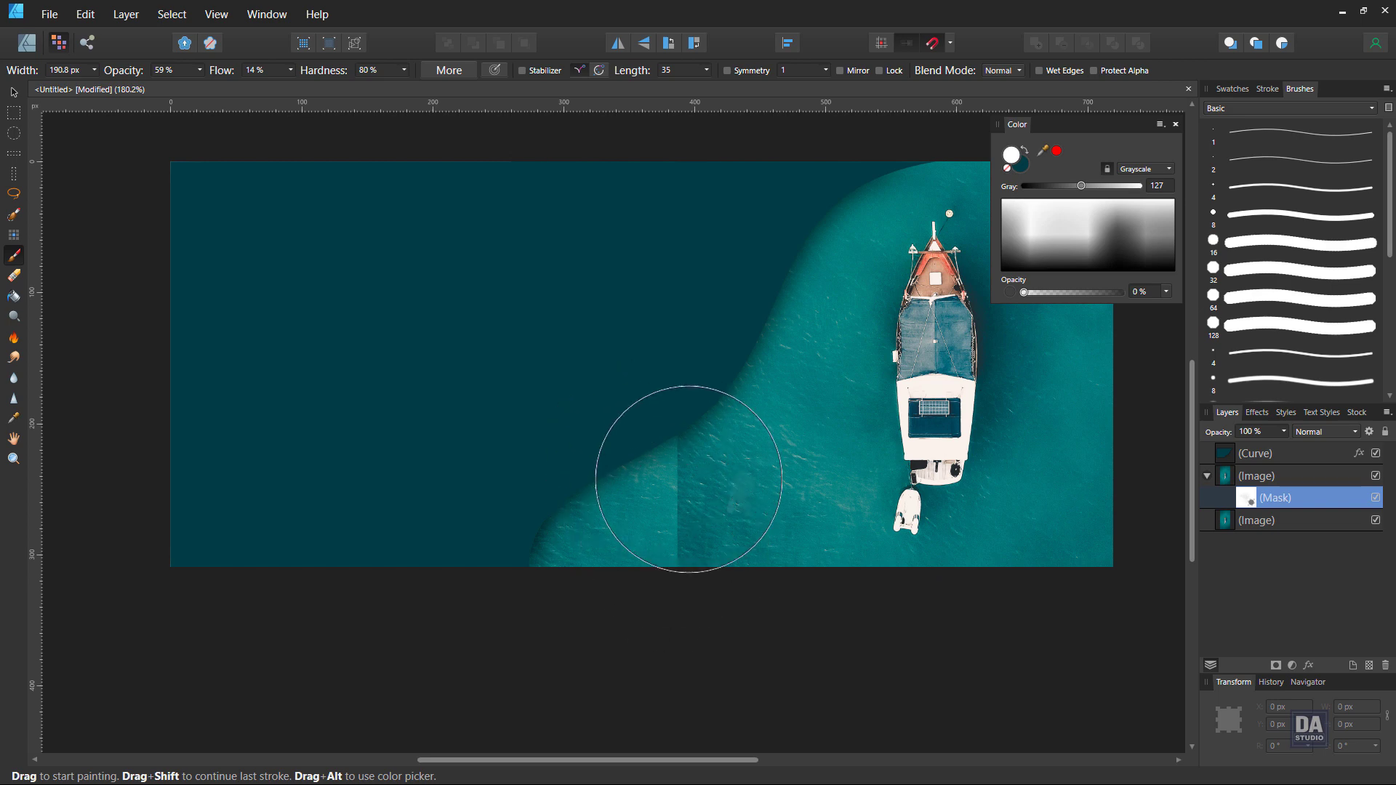
{"action": "left_click_drag", "start_coordinate": [688, 479], "coordinate": [737, 399]}
Paint the seam away with the soft 512 Basic brush at about 193 px width
{"action": "scroll", "coordinate": [1290, 368], "scroll_direction": "down", "scroll_amount": 2}
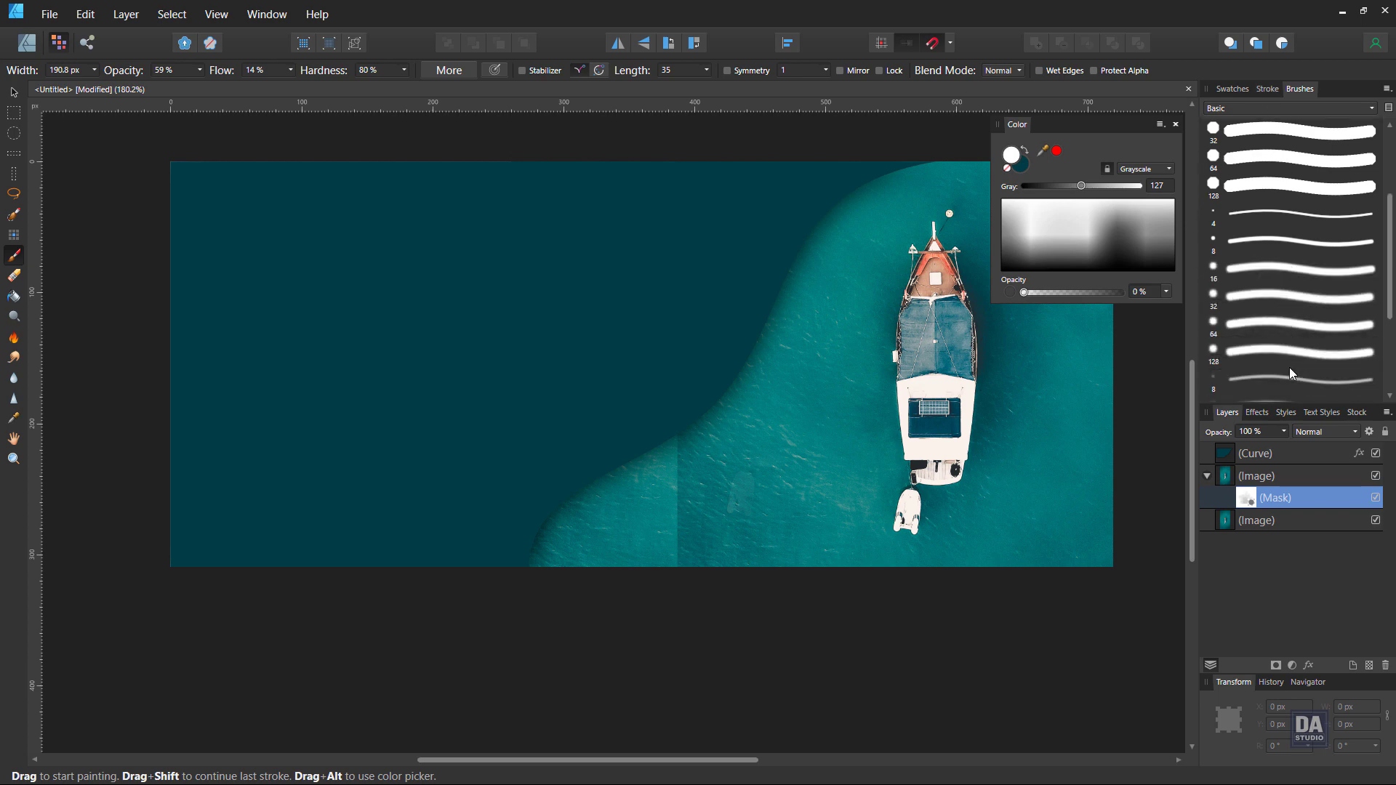
{"action": "scroll", "coordinate": [1293, 368], "scroll_direction": "down", "scroll_amount": 2}
{"action": "left_click", "coordinate": [1272, 384]}
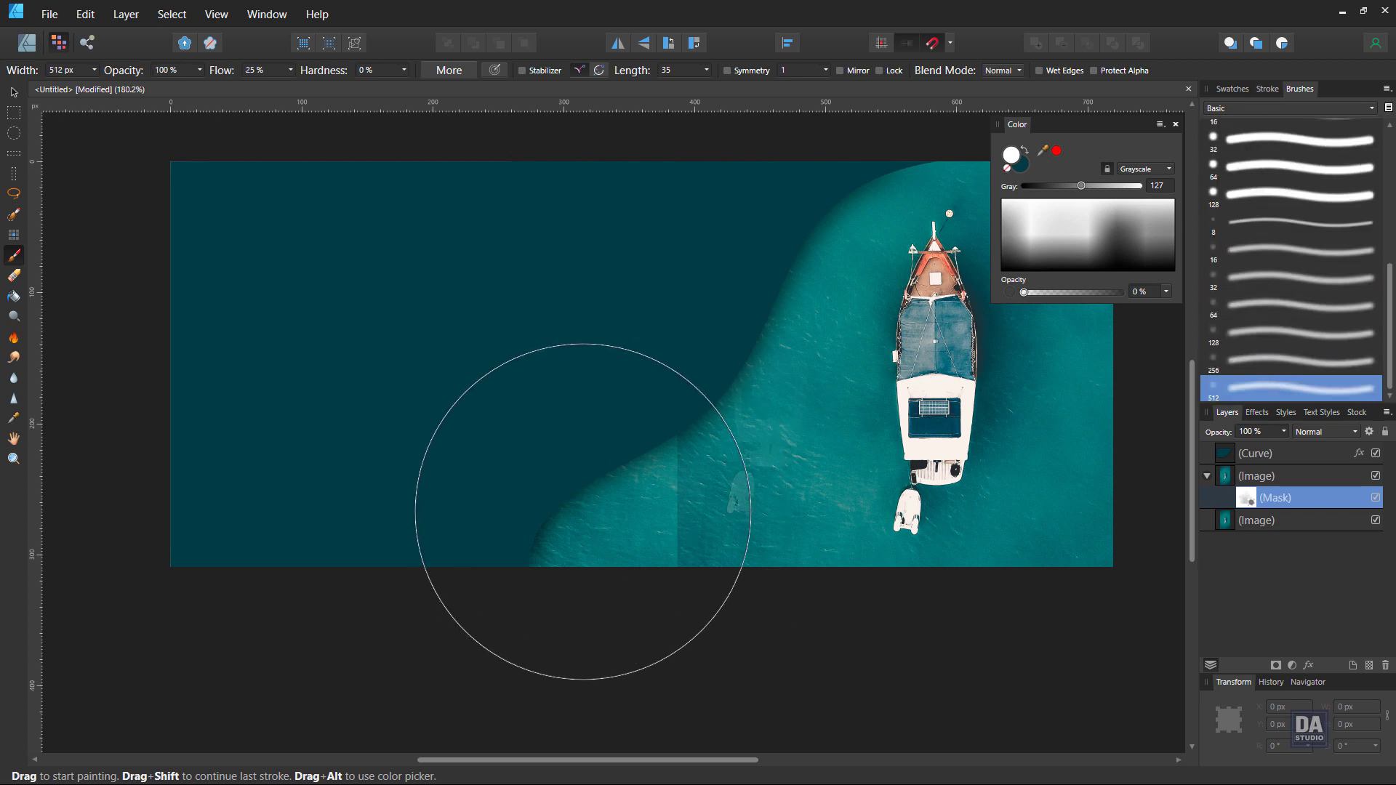
{"action": "key", "text": "bracketleft"}
{"action": "key", "text": "bracketleft"}
{"action": "key", "text": "bracketleft"}
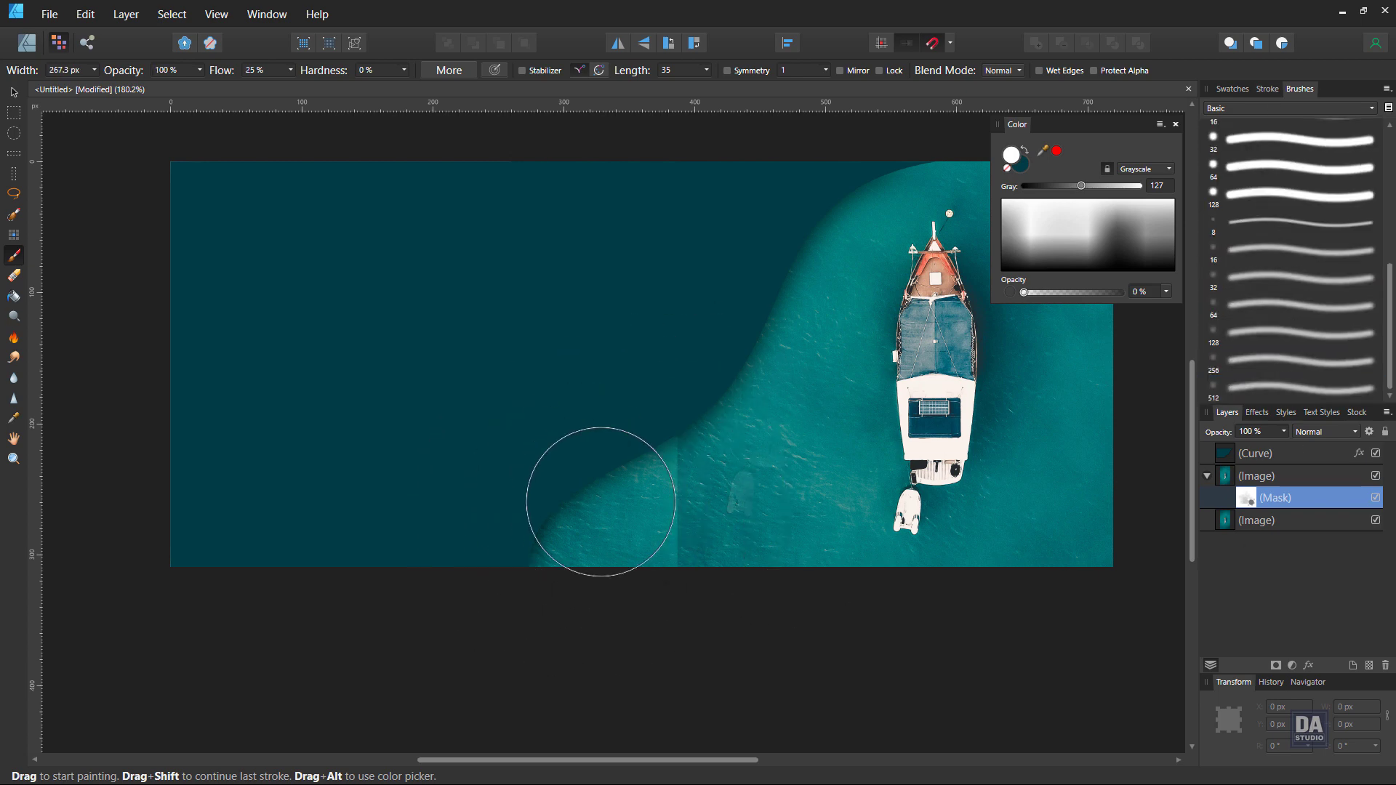
{"action": "key", "text": "bracketleft"}
{"action": "key", "text": "bracketleft"}
{"action": "left_click_drag", "start_coordinate": [643, 431], "coordinate": [636, 586]}
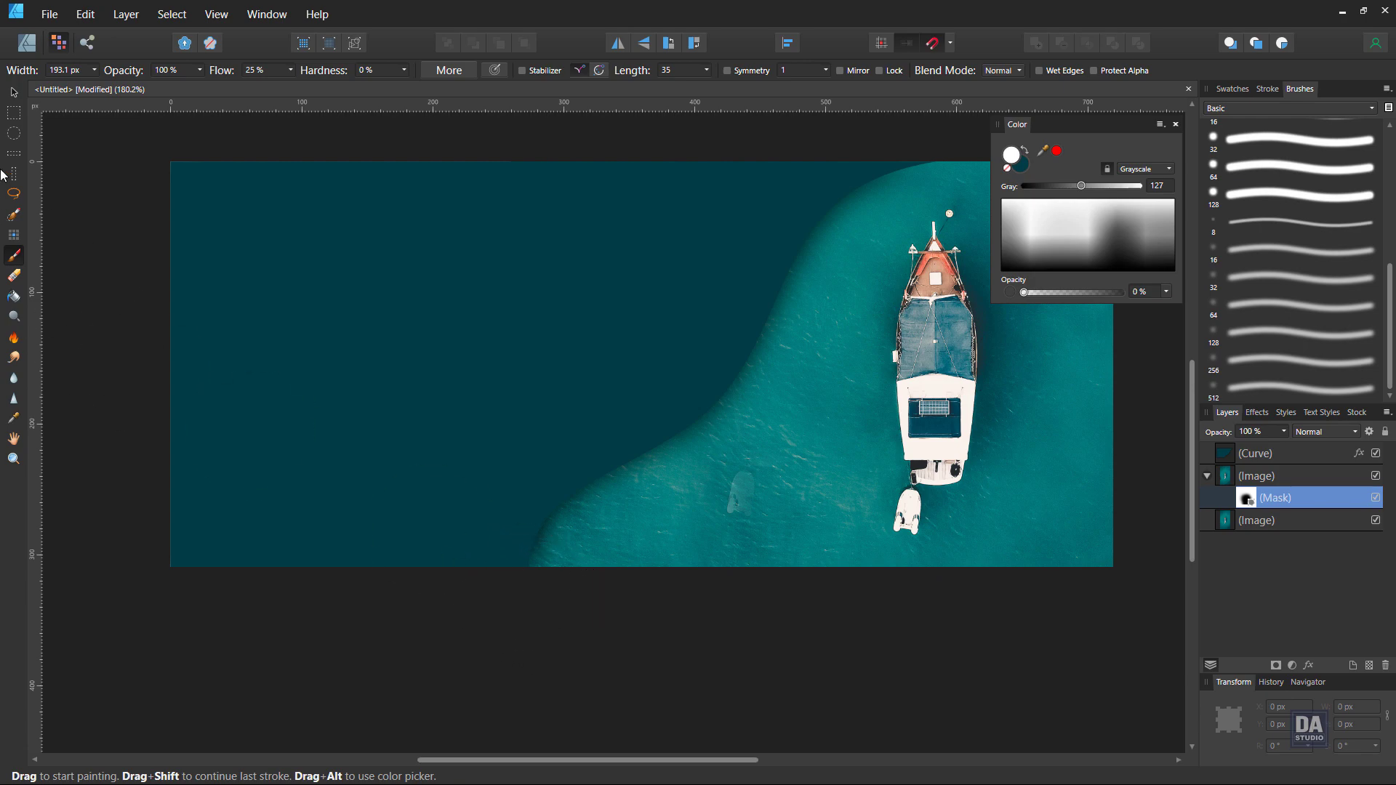
{"action": "left_click", "coordinate": [14, 93]}
Change the curve shape's fill from dark teal to a pale blue-grey swatch
{"action": "left_click", "coordinate": [27, 43]}
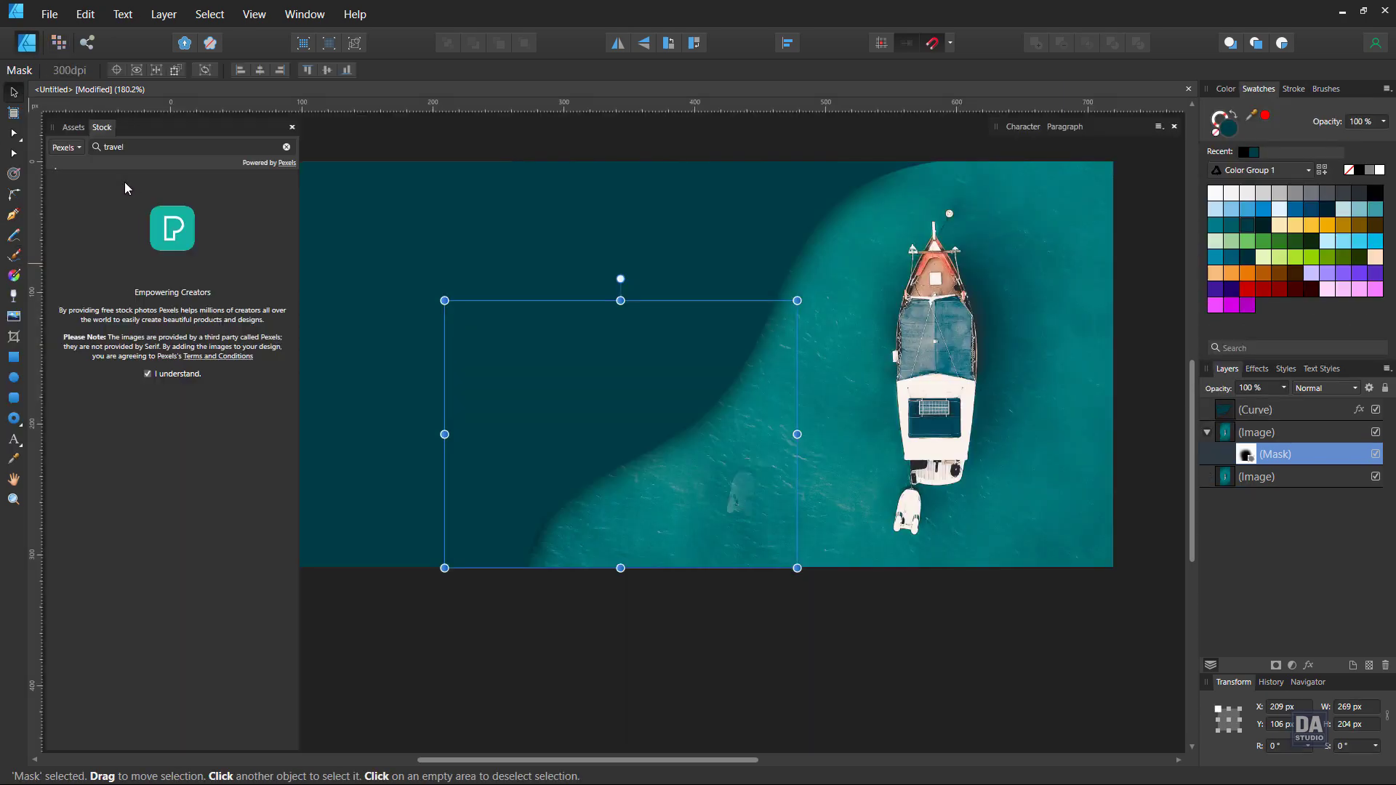
{"action": "left_click", "coordinate": [408, 137]}
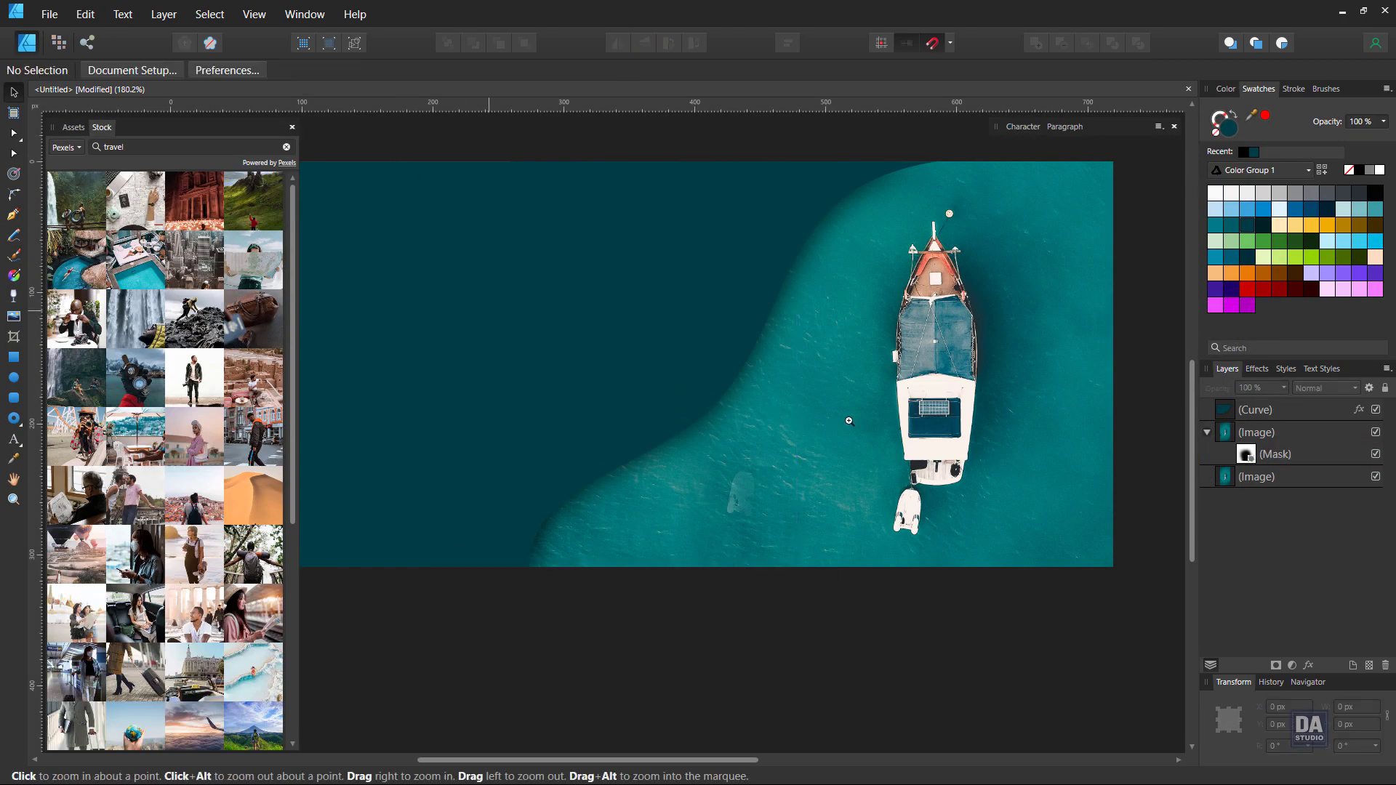
{"action": "mouse_move", "coordinate": [852, 416]}
{"action": "left_mouse_down"}
{"action": "mouse_move", "coordinate": [662, 374]}
{"action": "mouse_move", "coordinate": [637, 352]}
{"action": "left_mouse_up"}
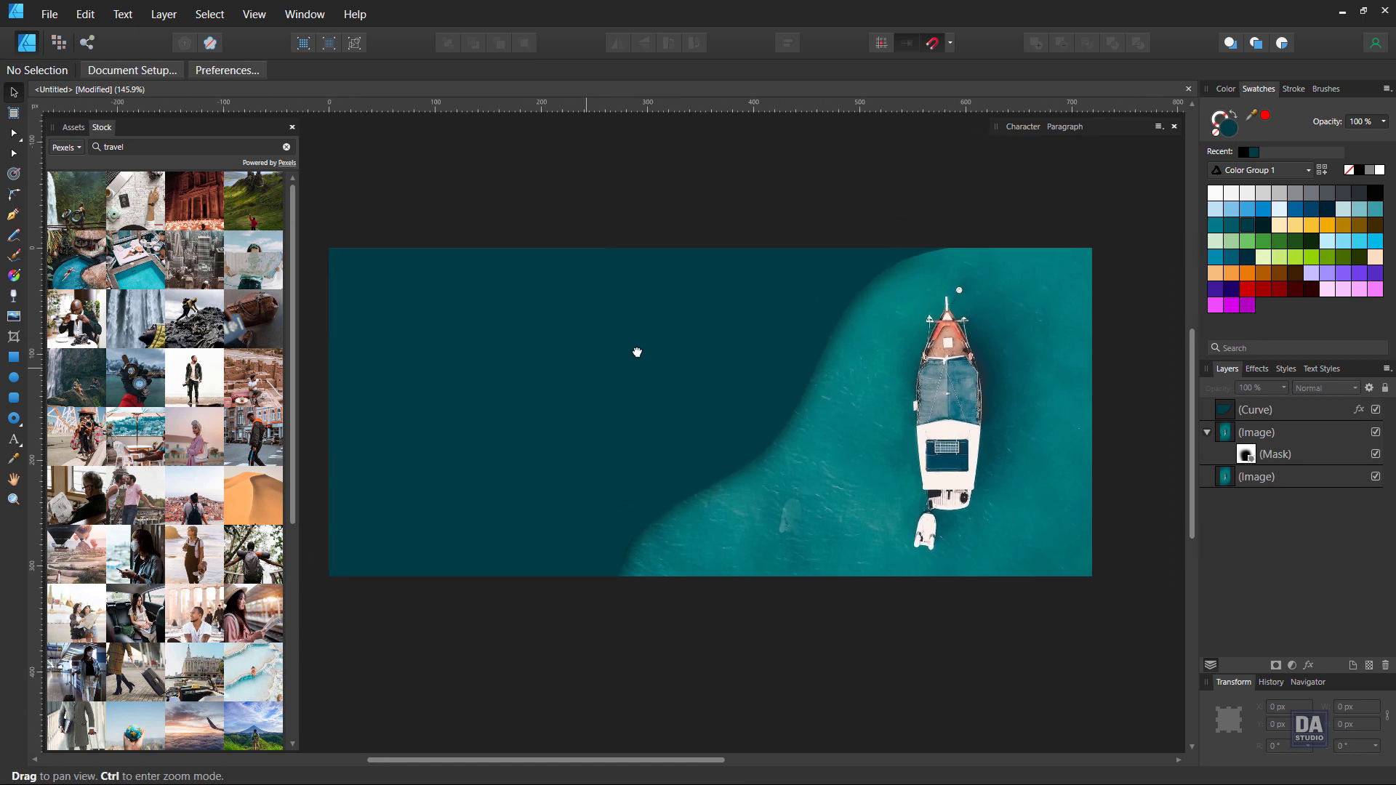
{"action": "left_click", "coordinate": [675, 373]}
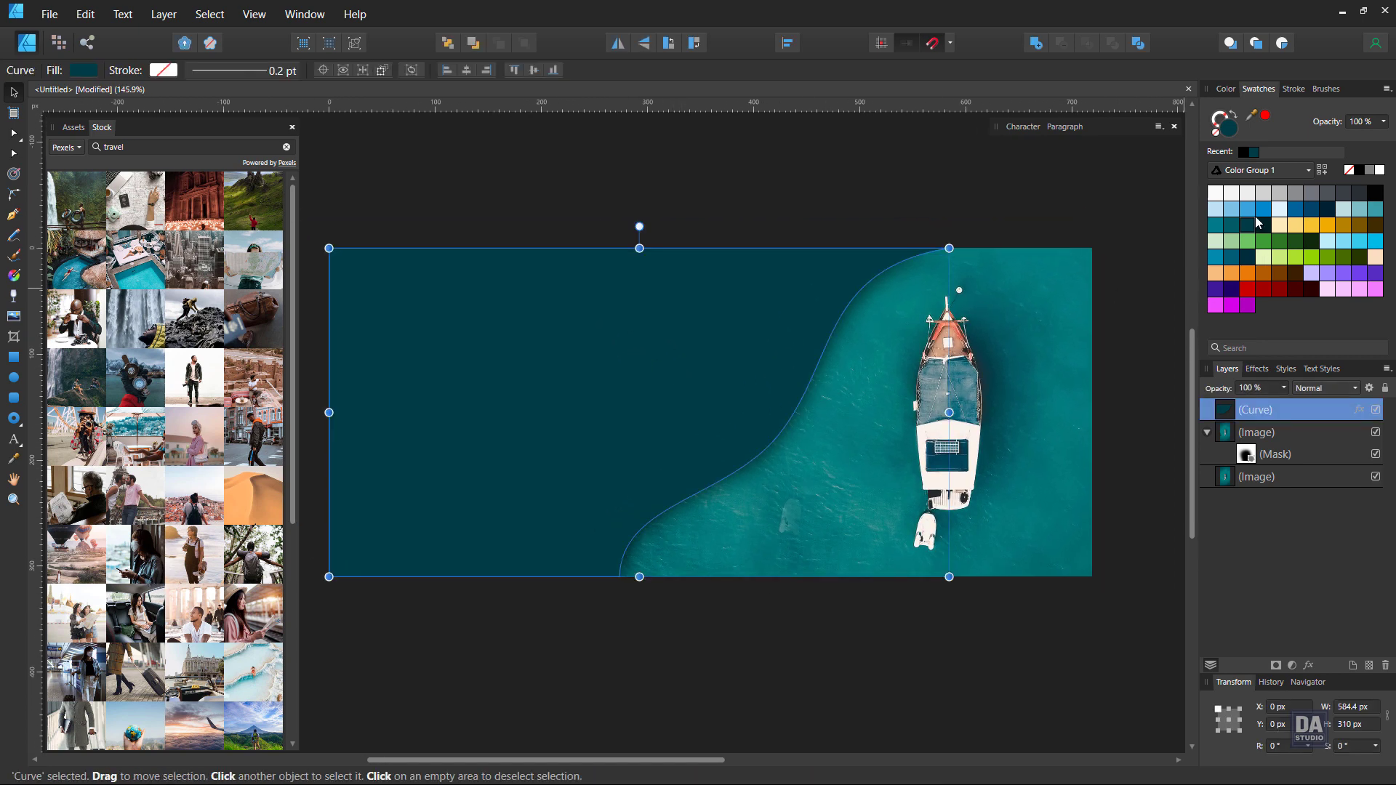
{"action": "left_click", "coordinate": [1243, 210]}
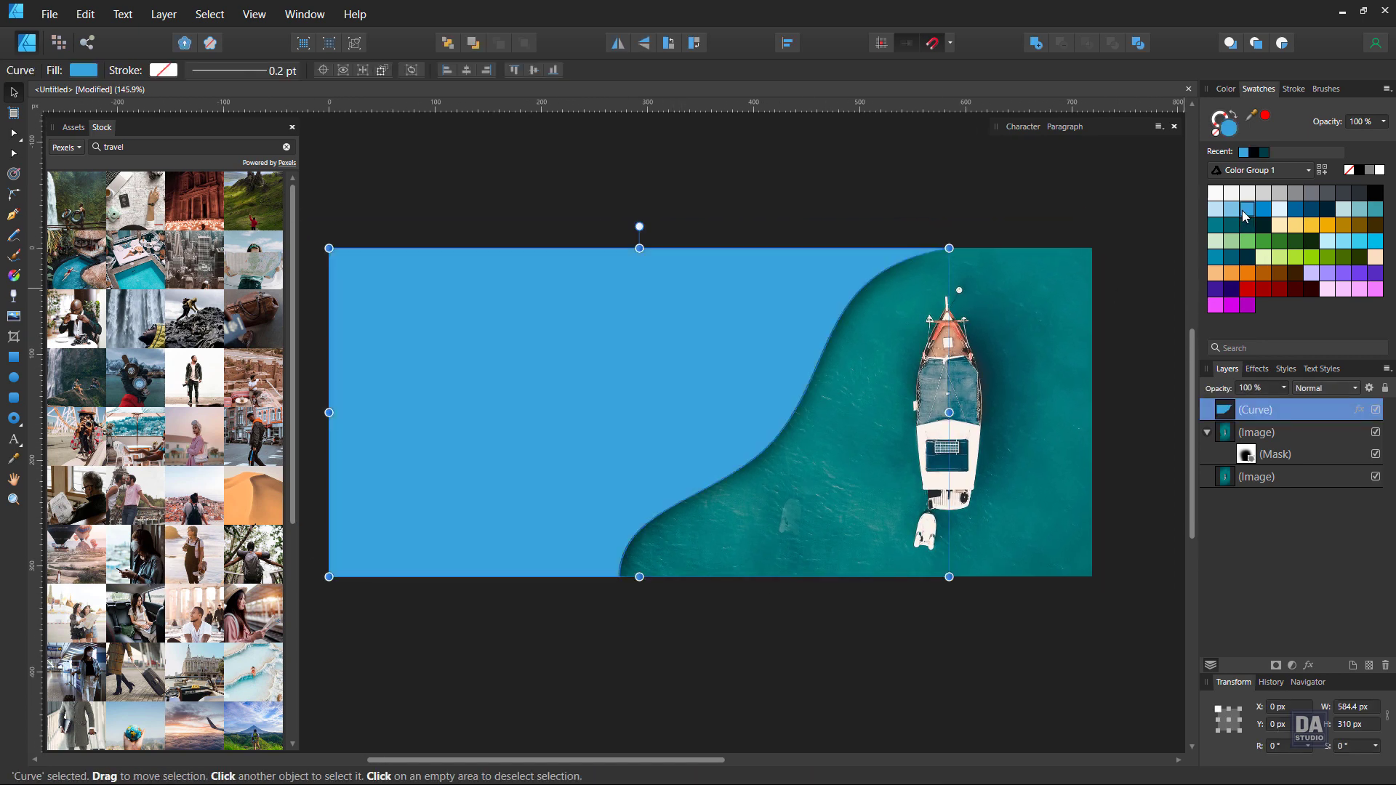
{"action": "left_click", "coordinate": [1345, 209]}
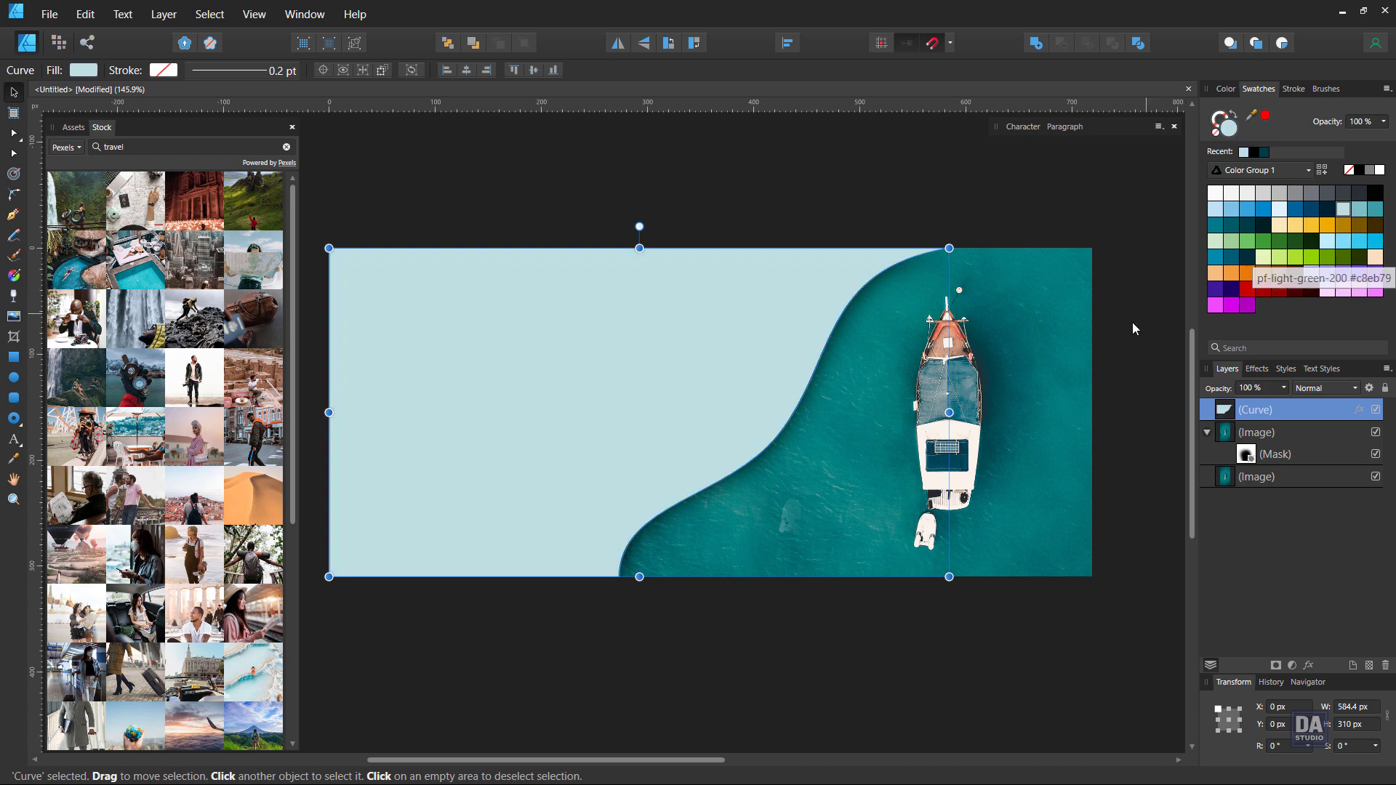
Lock both ocean Image layers and collapse the masked image group
{"action": "left_click", "coordinate": [1157, 317]}
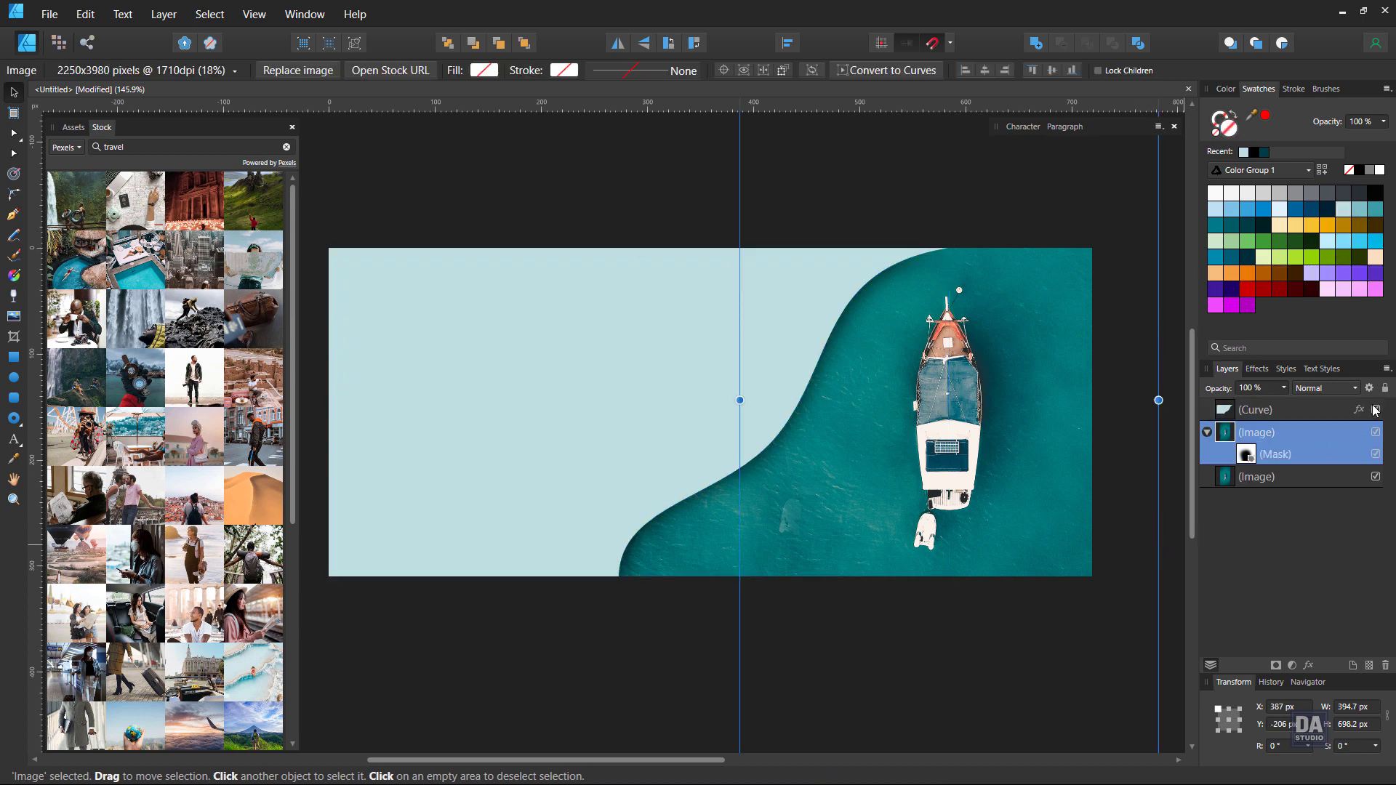
{"action": "left_click", "coordinate": [1245, 481]}
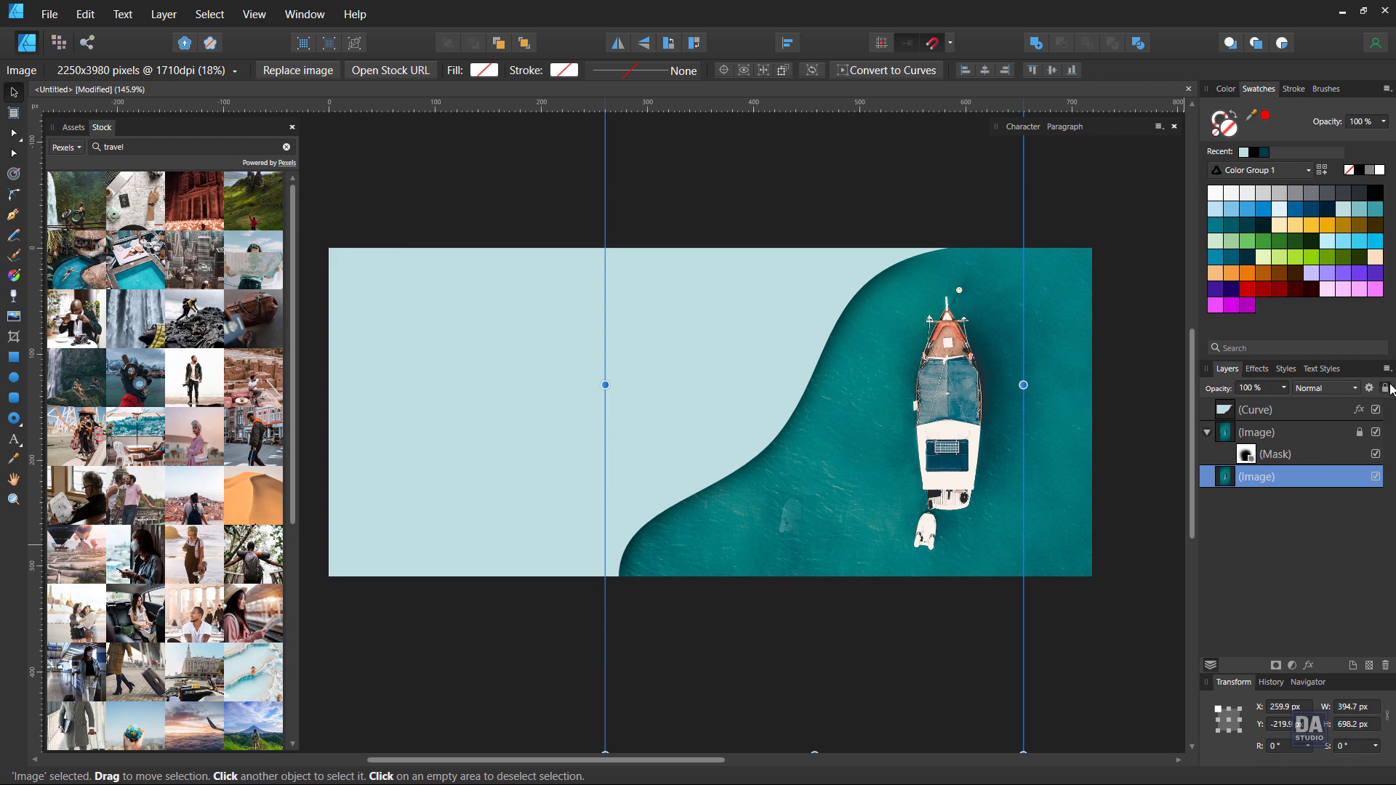
{"action": "left_click", "coordinate": [1210, 433]}
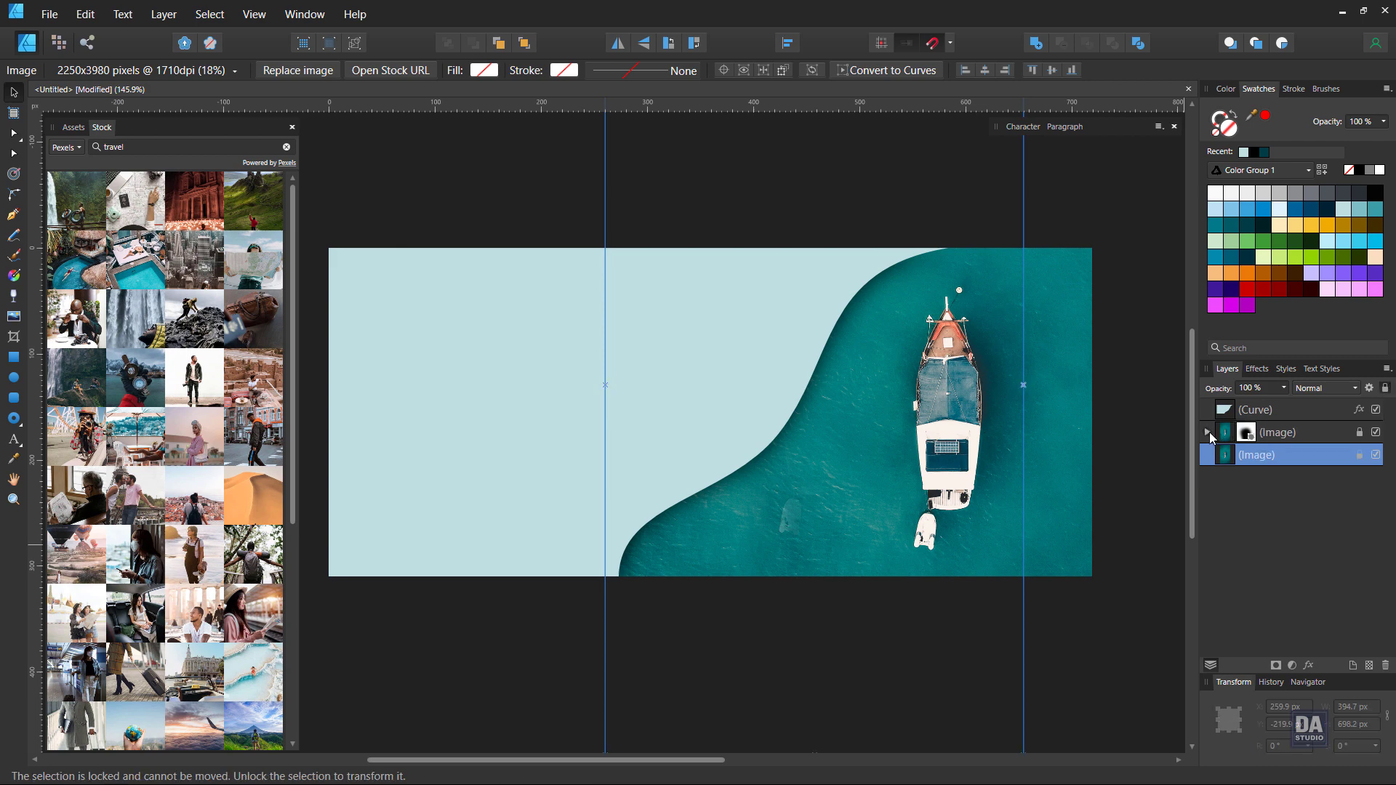
{"action": "left_click", "coordinate": [1140, 453]}
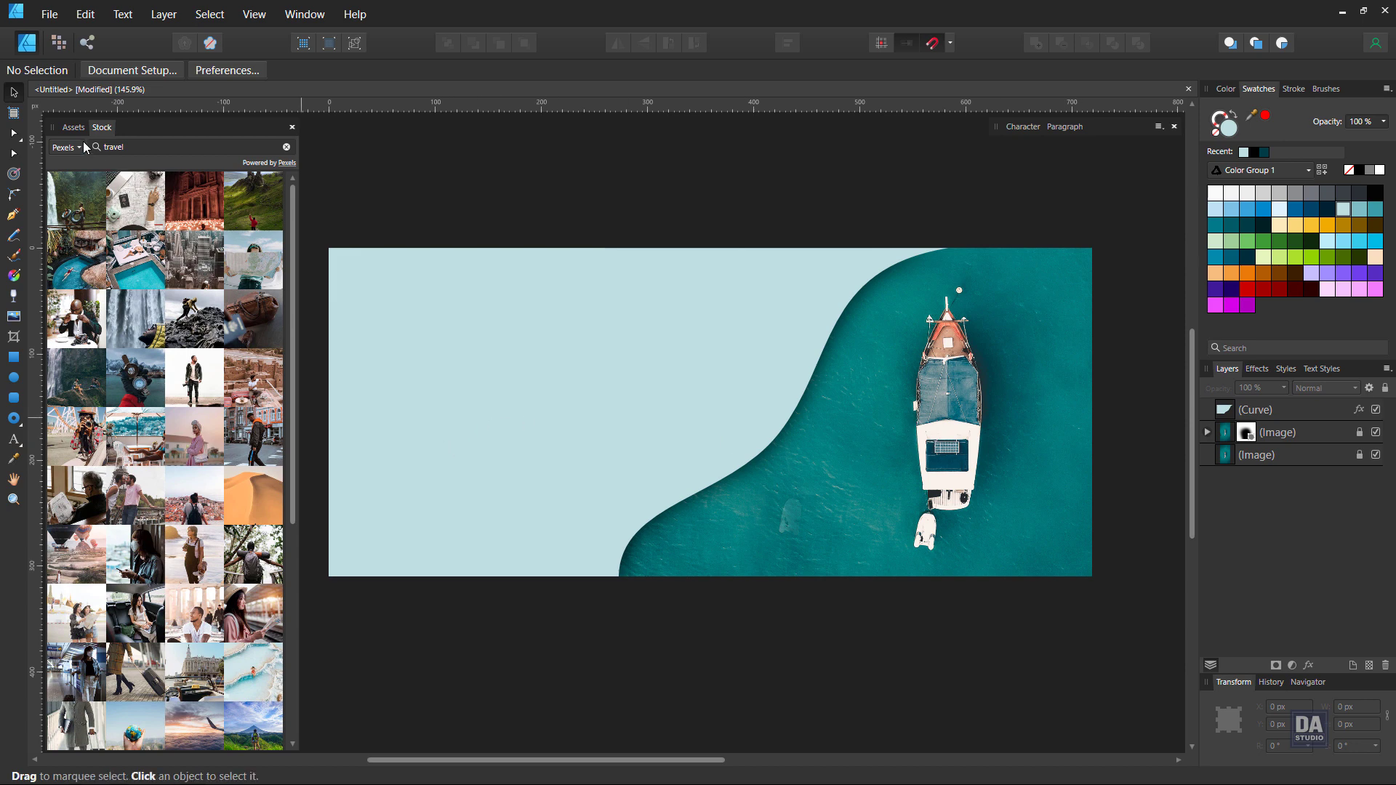
Place the NEW ARRIVALS text asset from the Assets panel onto the banner
{"action": "left_click", "coordinate": [149, 128]}
{"action": "scroll", "coordinate": [436, 331], "scroll_direction": "up", "scroll_amount": 3}
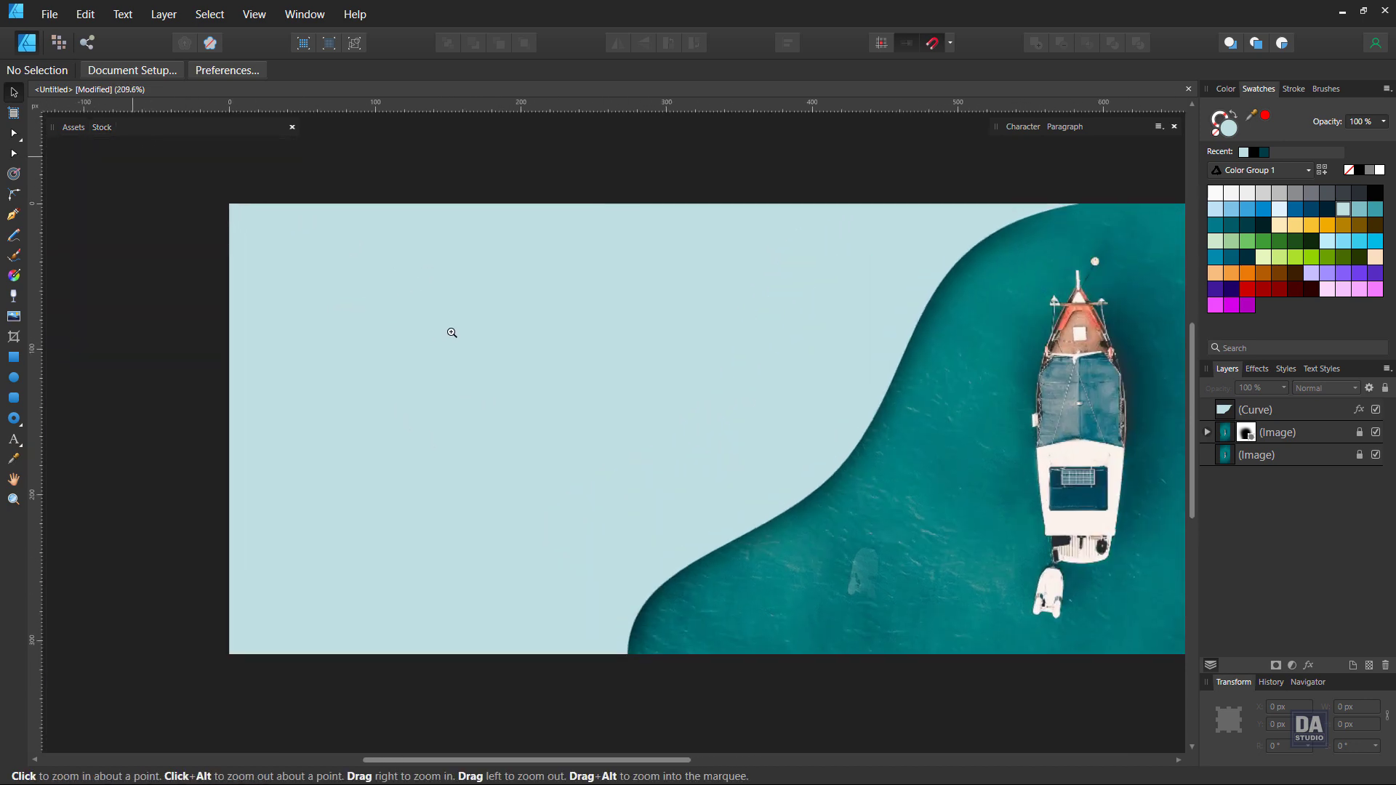
{"action": "scroll", "coordinate": [382, 347], "scroll_direction": "down", "scroll_amount": 2}
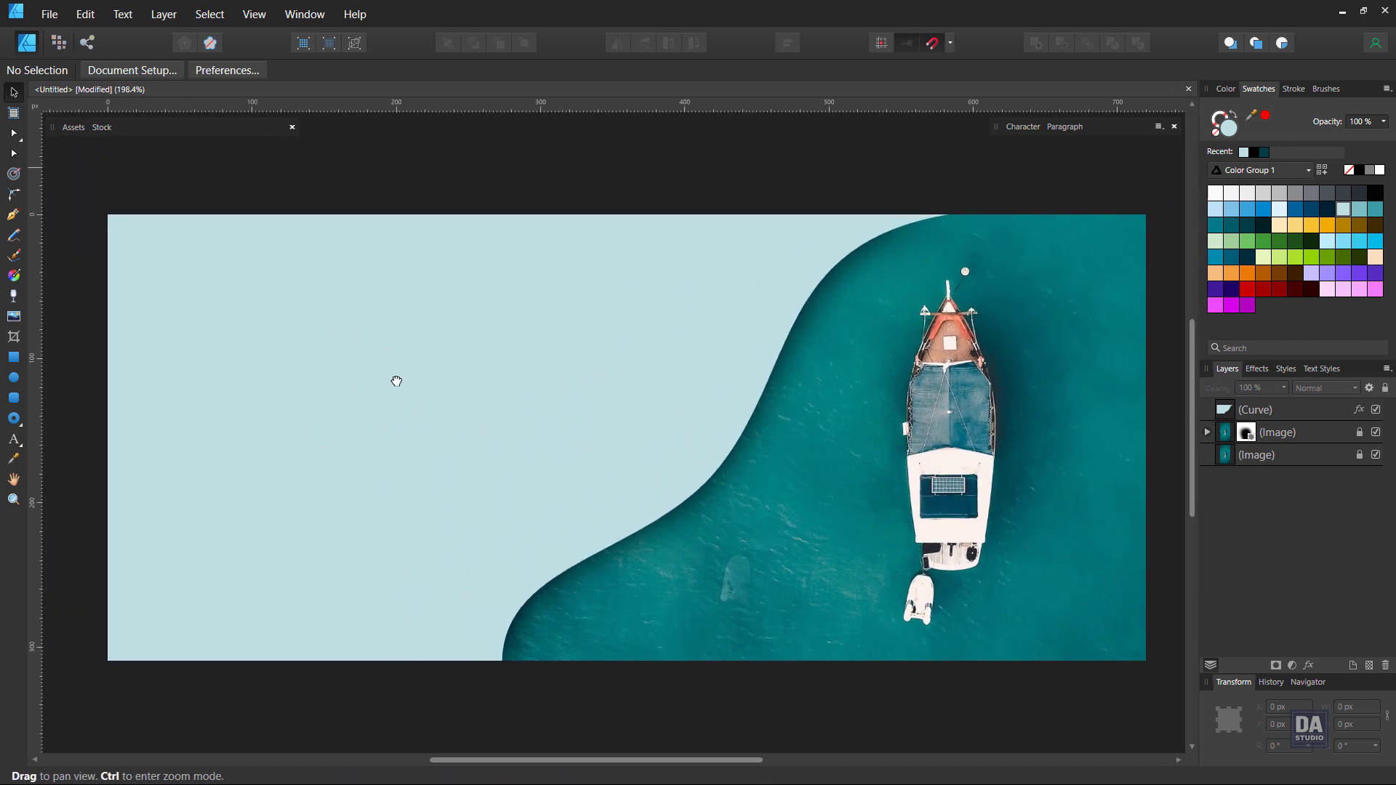
{"action": "left_click", "coordinate": [74, 128]}
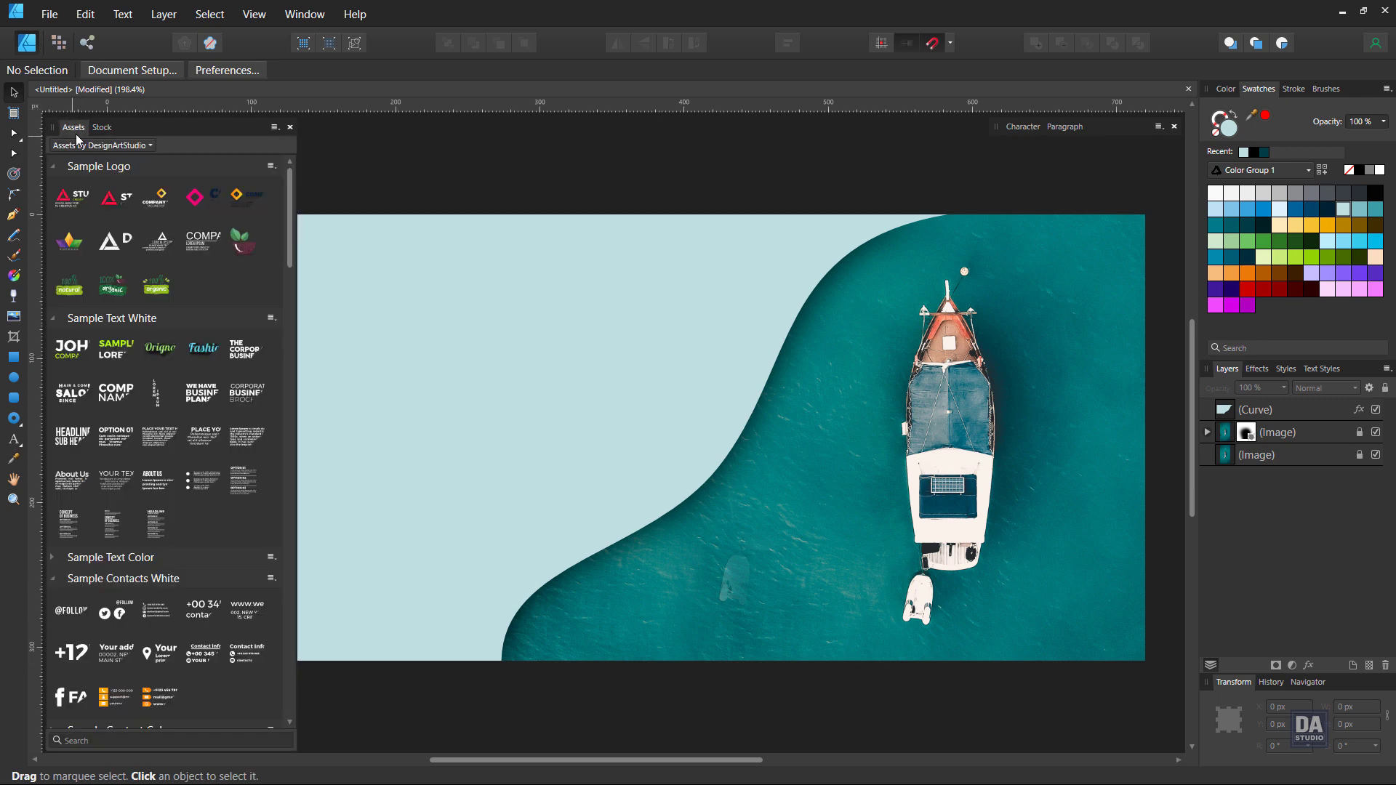
{"action": "scroll", "coordinate": [176, 427], "scroll_direction": "down", "scroll_amount": 1}
{"action": "scroll", "coordinate": [176, 427], "scroll_direction": "down", "scroll_amount": 2}
{"action": "scroll", "coordinate": [176, 427], "scroll_direction": "down", "scroll_amount": 4}
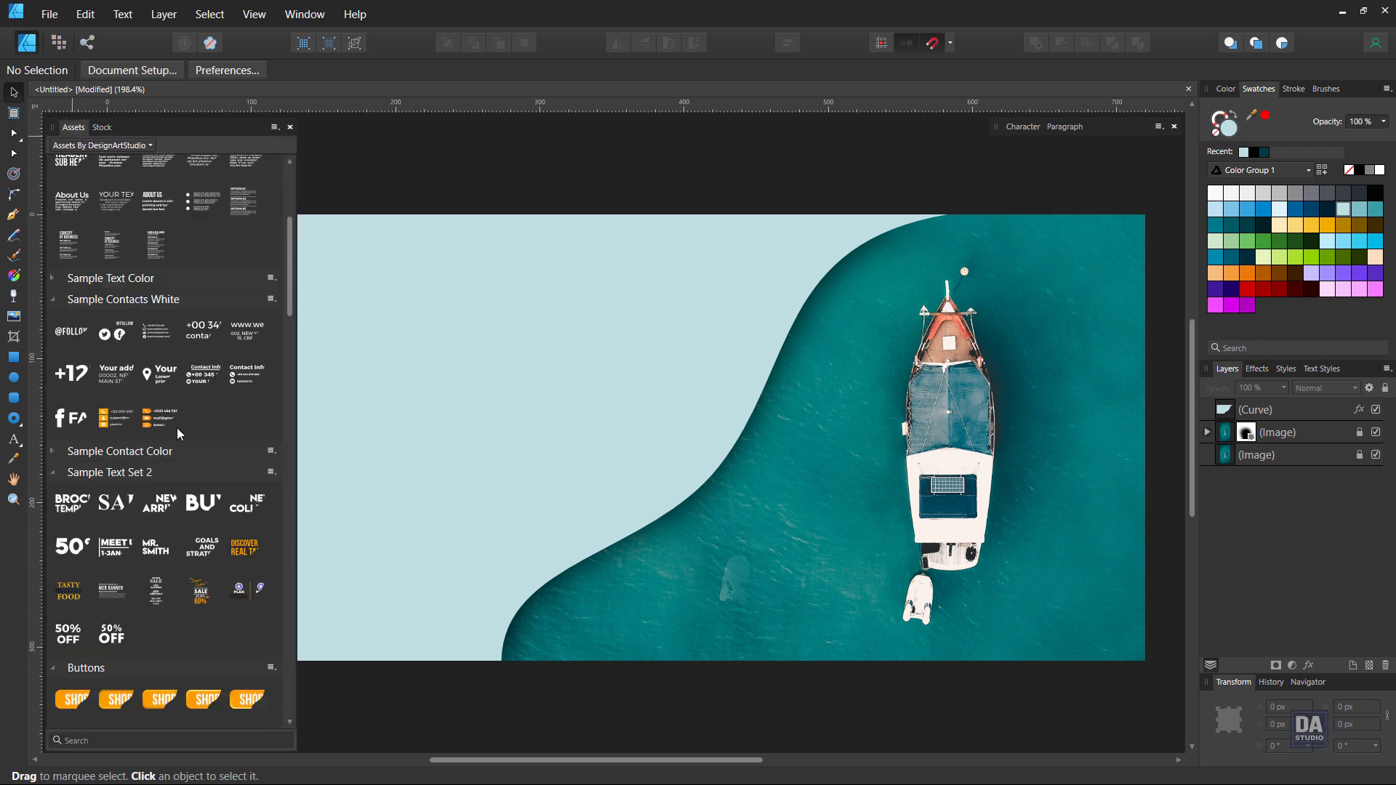
{"action": "scroll", "coordinate": [176, 427], "scroll_direction": "down", "scroll_amount": 2}
{"action": "scroll", "coordinate": [176, 427], "scroll_direction": "down", "scroll_amount": 1}
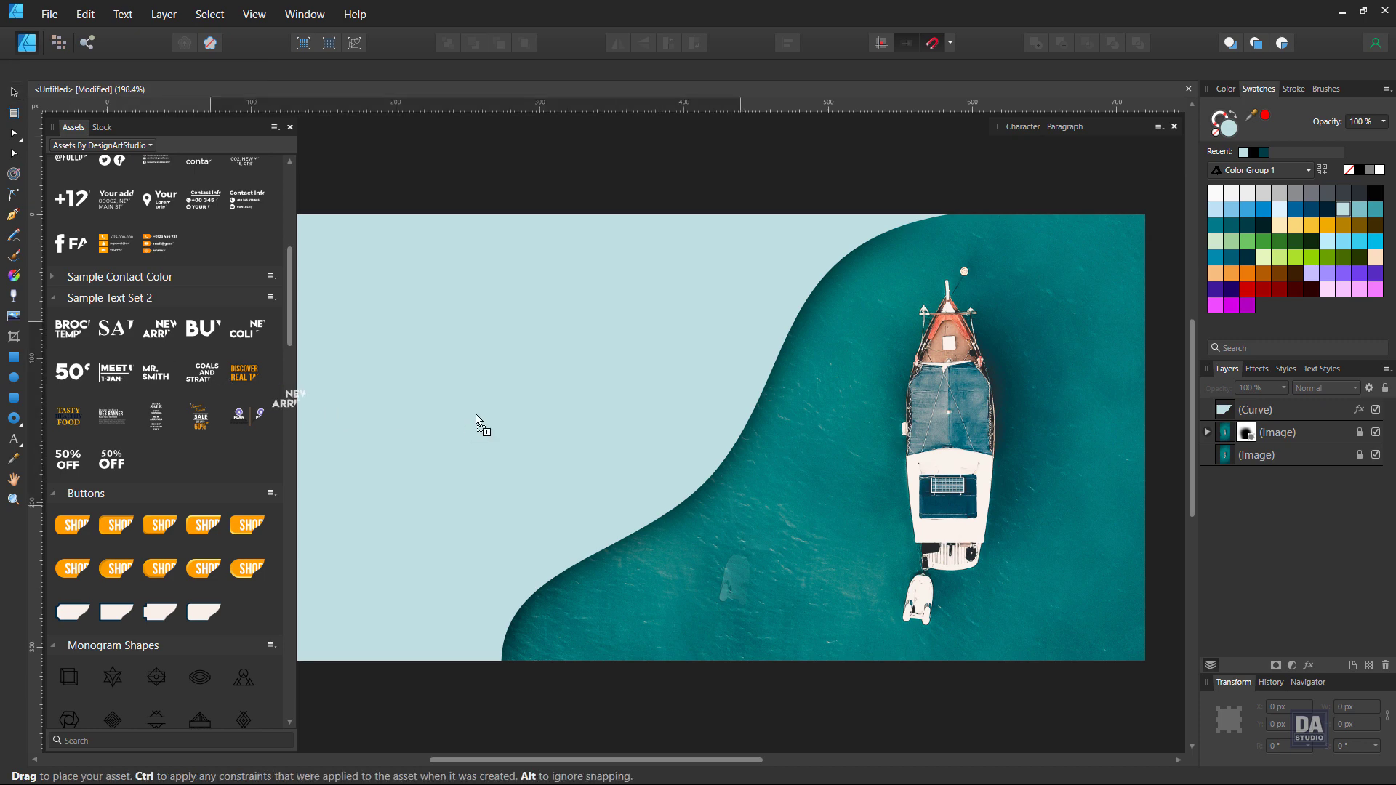
{"action": "left_click_drag", "start_coordinate": [165, 340], "coordinate": [477, 424]}
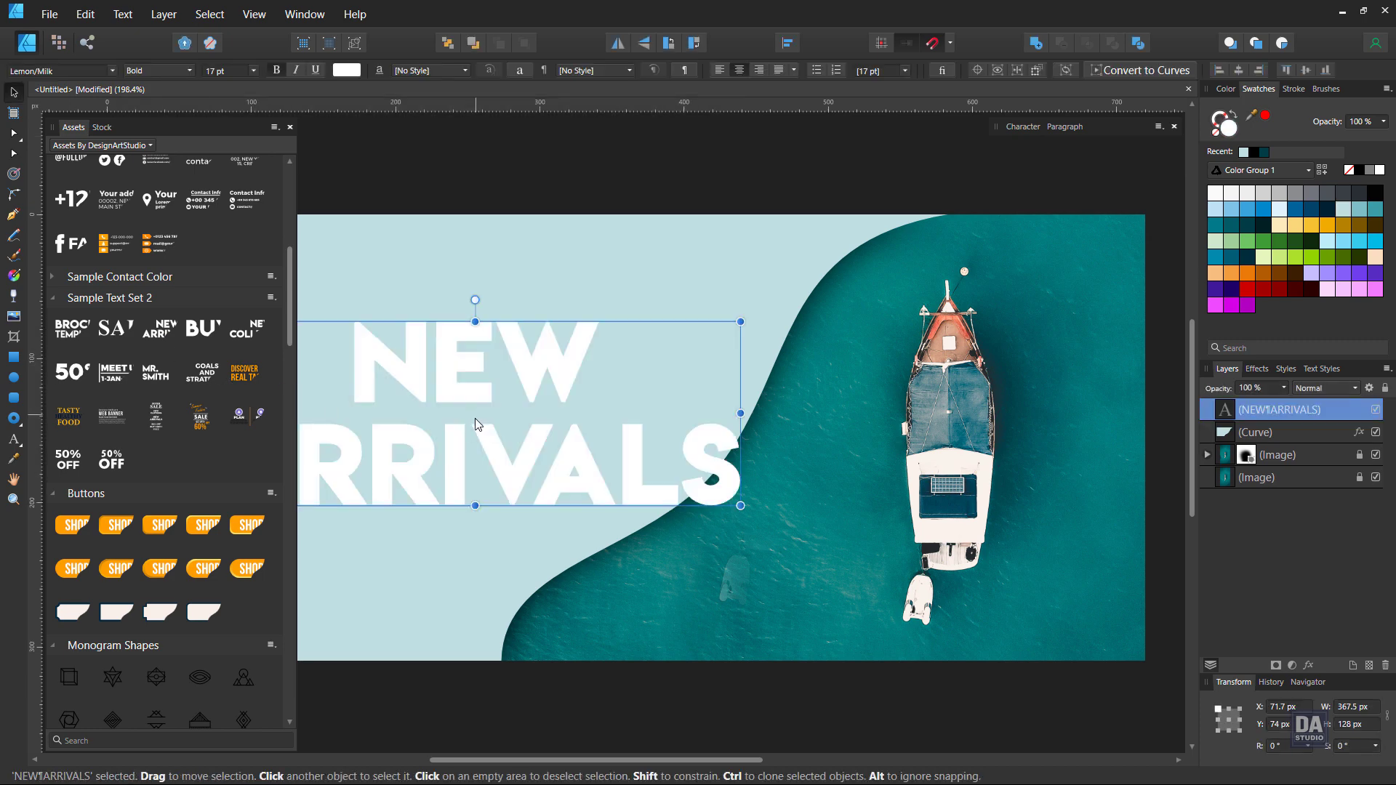
Scale down the white NEW ARRIVALS heading, move it to the left and left-align it
{"action": "left_click", "coordinate": [132, 123]}
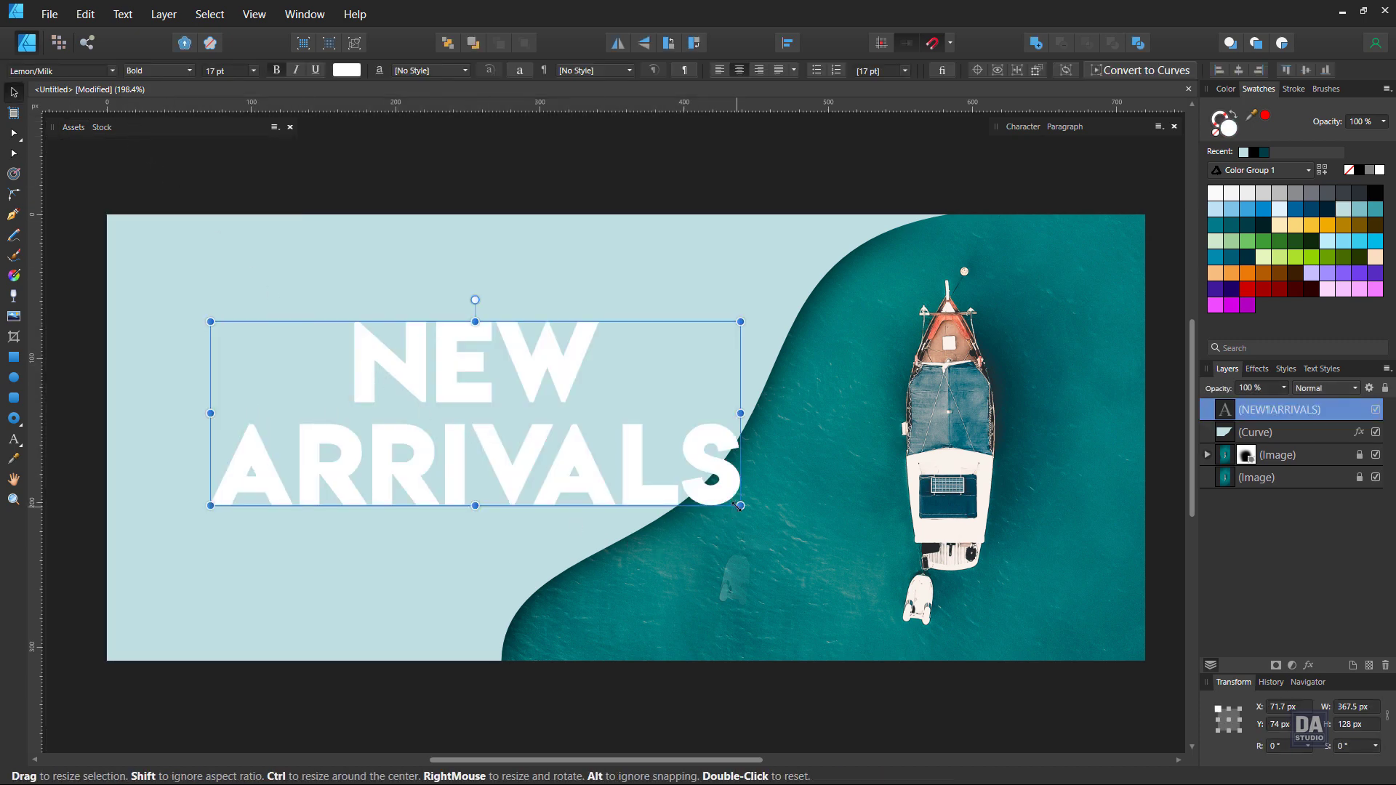
{"action": "left_click_drag", "start_coordinate": [740, 505], "coordinate": [639, 470]}
{"action": "left_click_drag", "start_coordinate": [529, 436], "coordinate": [444, 469]}
{"action": "left_click", "coordinate": [719, 70]}
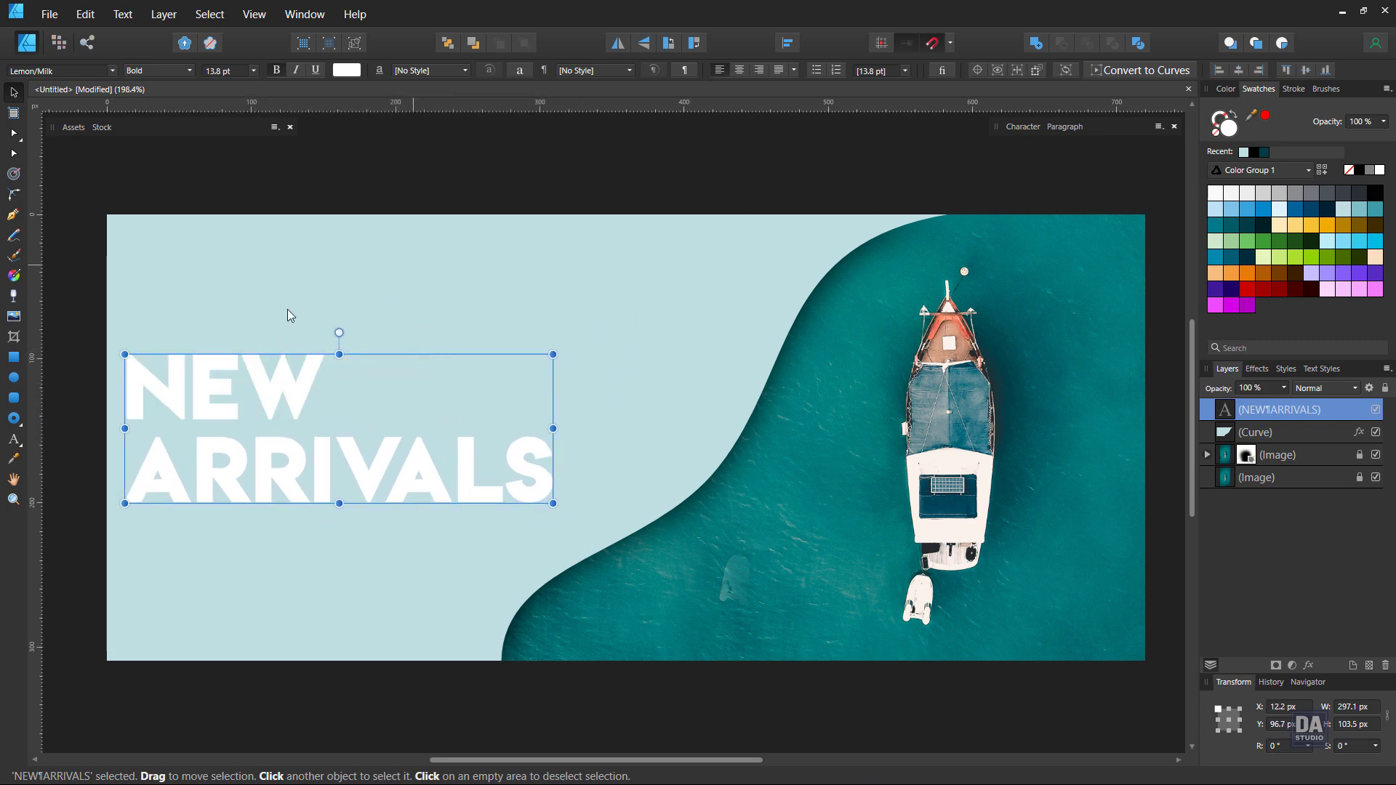
{"action": "left_click", "coordinate": [85, 72]}
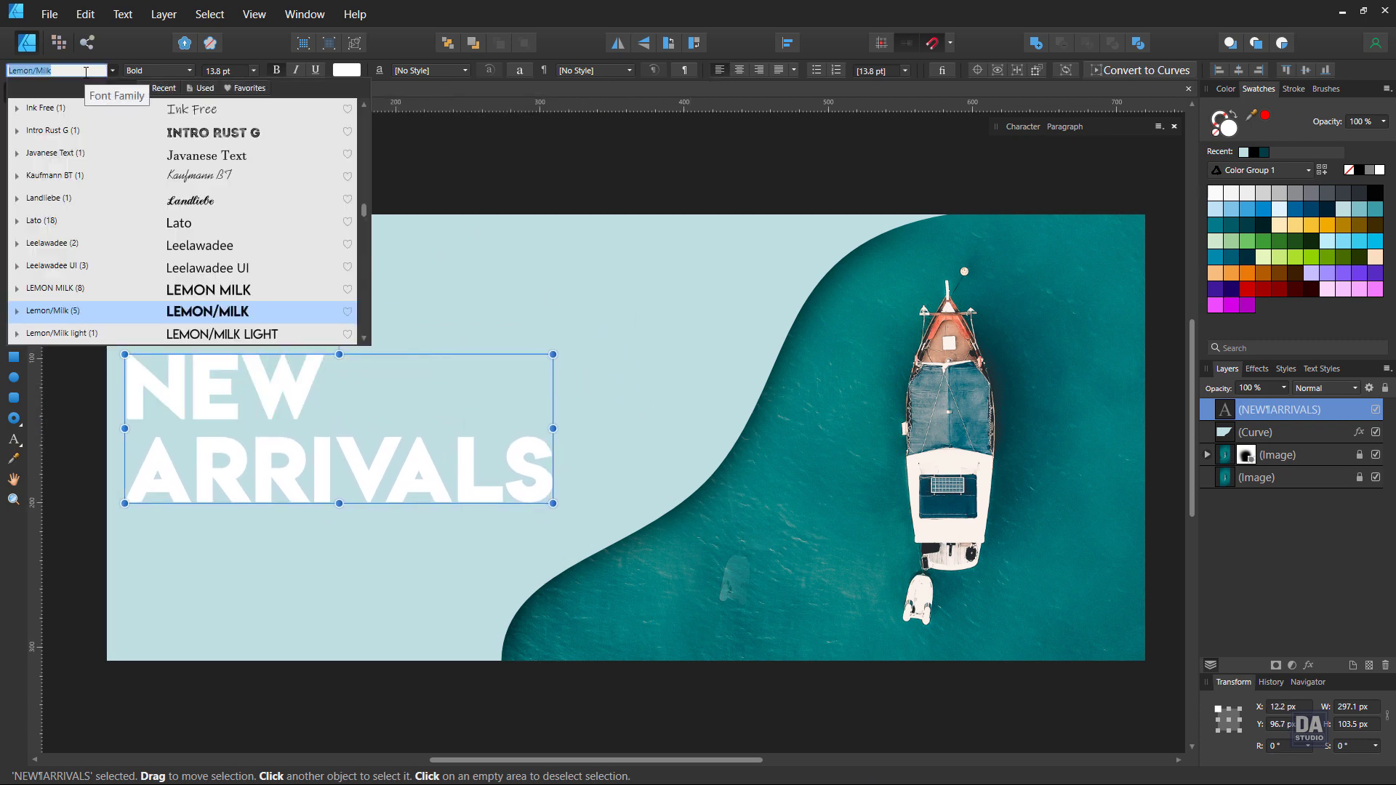
Apply the Omnes Black font to the heading and shrink it slightly
{"action": "type", "text": "on"}
{"action": "key", "text": "BackSpace"}
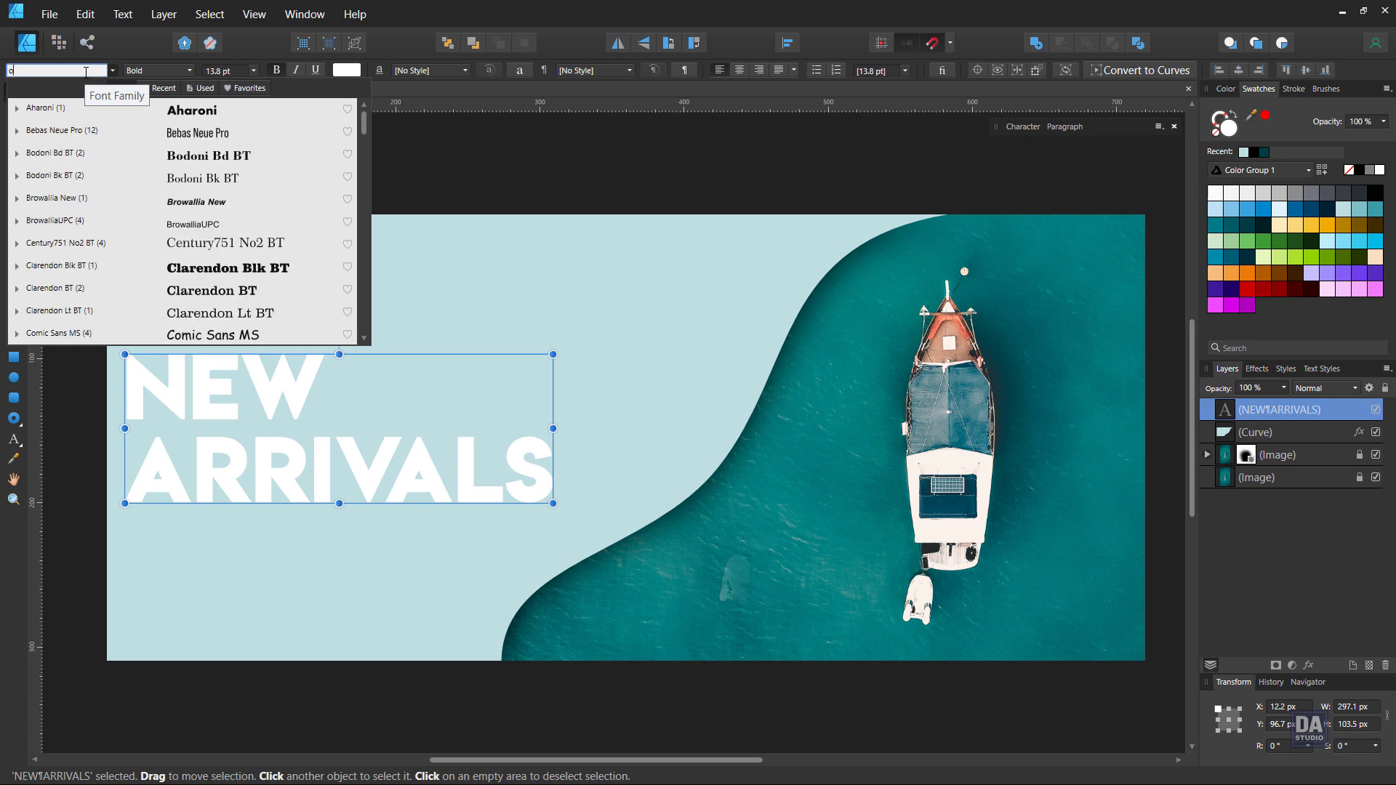
{"action": "type", "text": "m"}
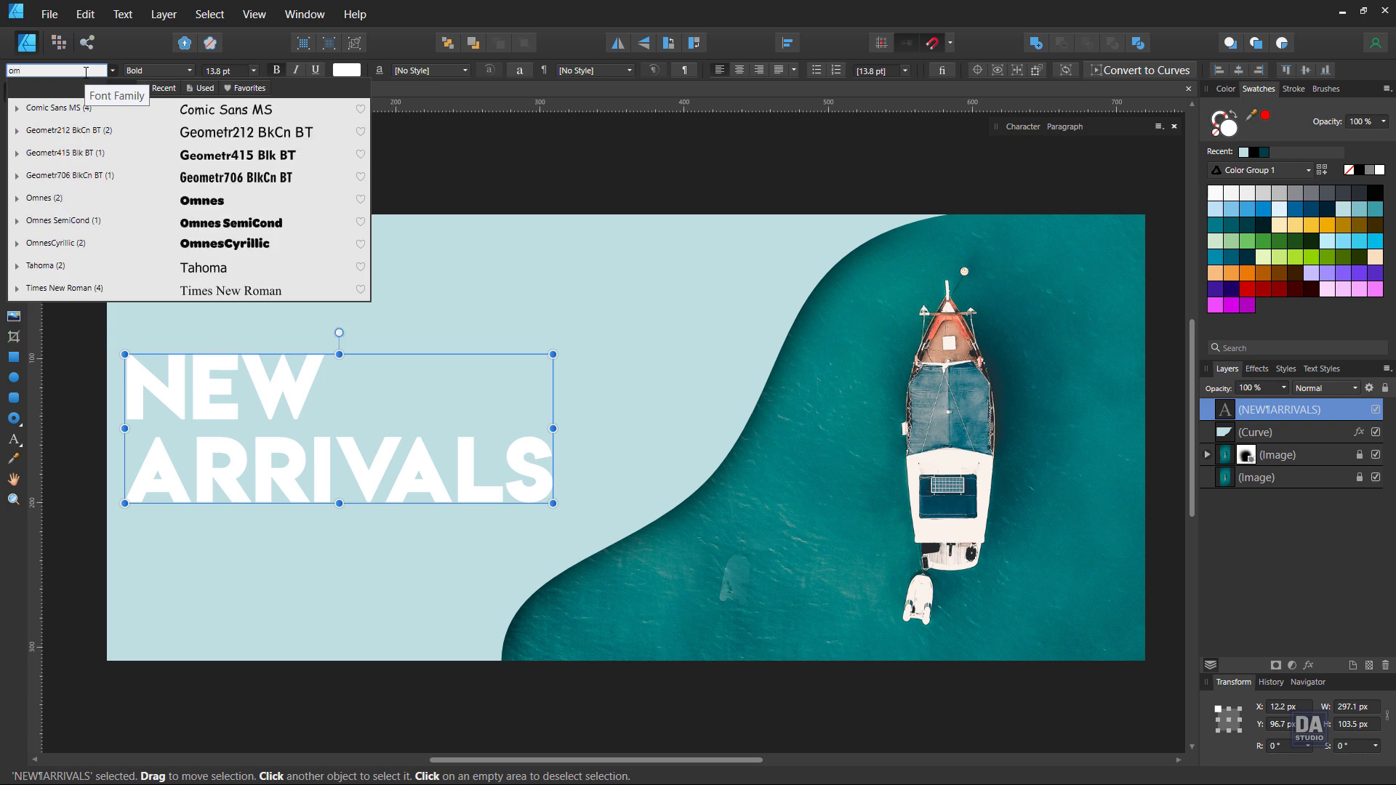
{"action": "left_click", "coordinate": [95, 202]}
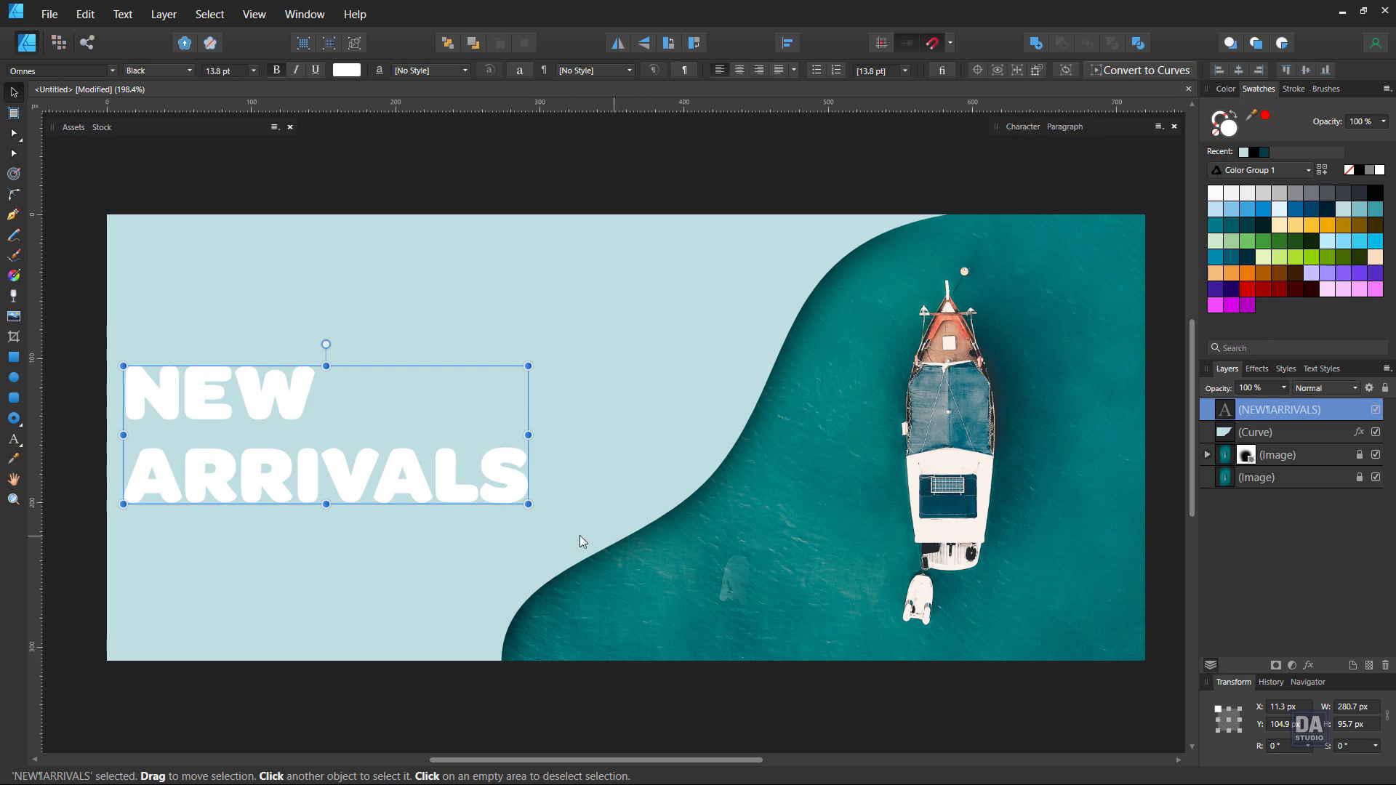
{"action": "left_click_drag", "start_coordinate": [528, 504], "coordinate": [384, 457]}
Replace the ARRIVALS heading text with 'Travel' and 'Time' on two lines
{"action": "triple_click", "coordinate": [349, 445]}
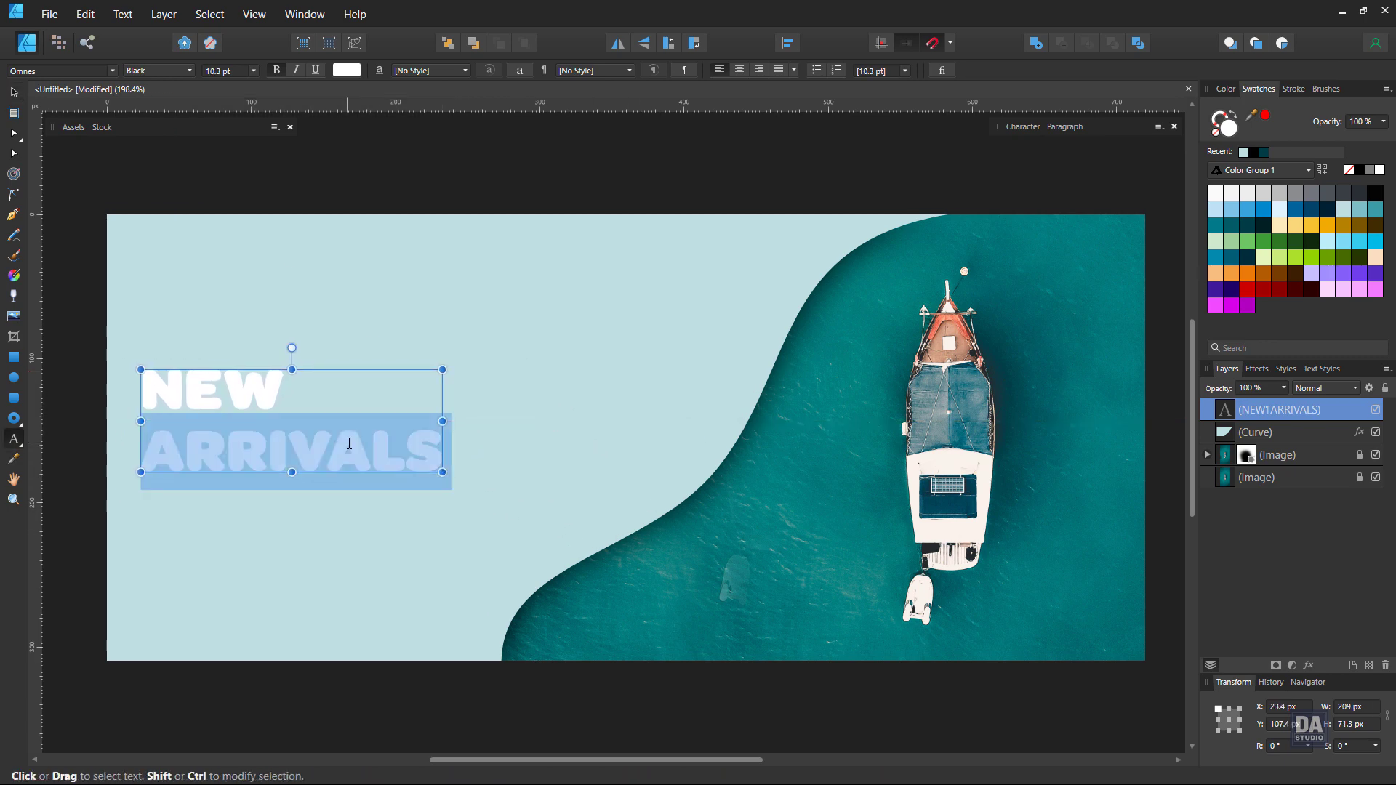
{"action": "type", "text": "A"}
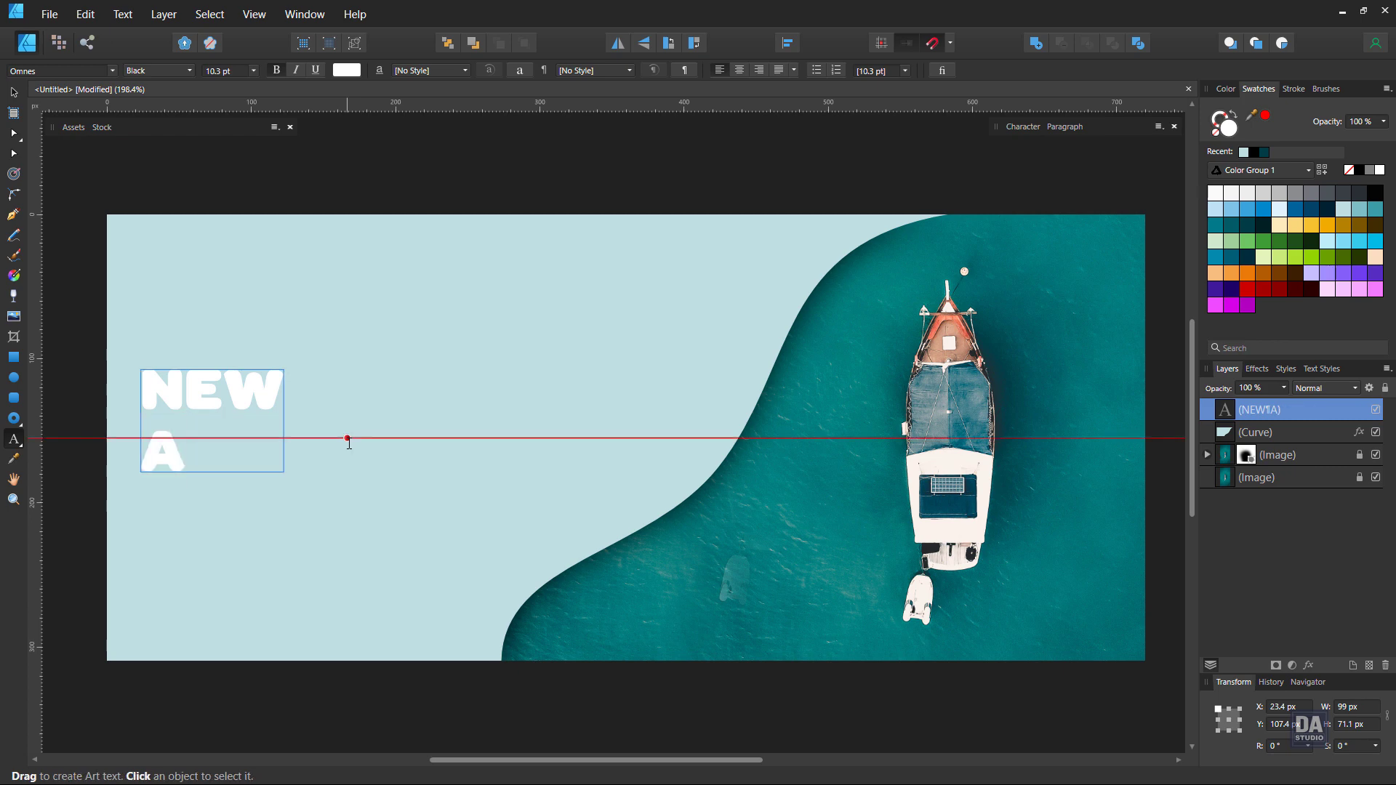
{"action": "key", "text": "ctrl+a"}
{"action": "type", "text": "T"}
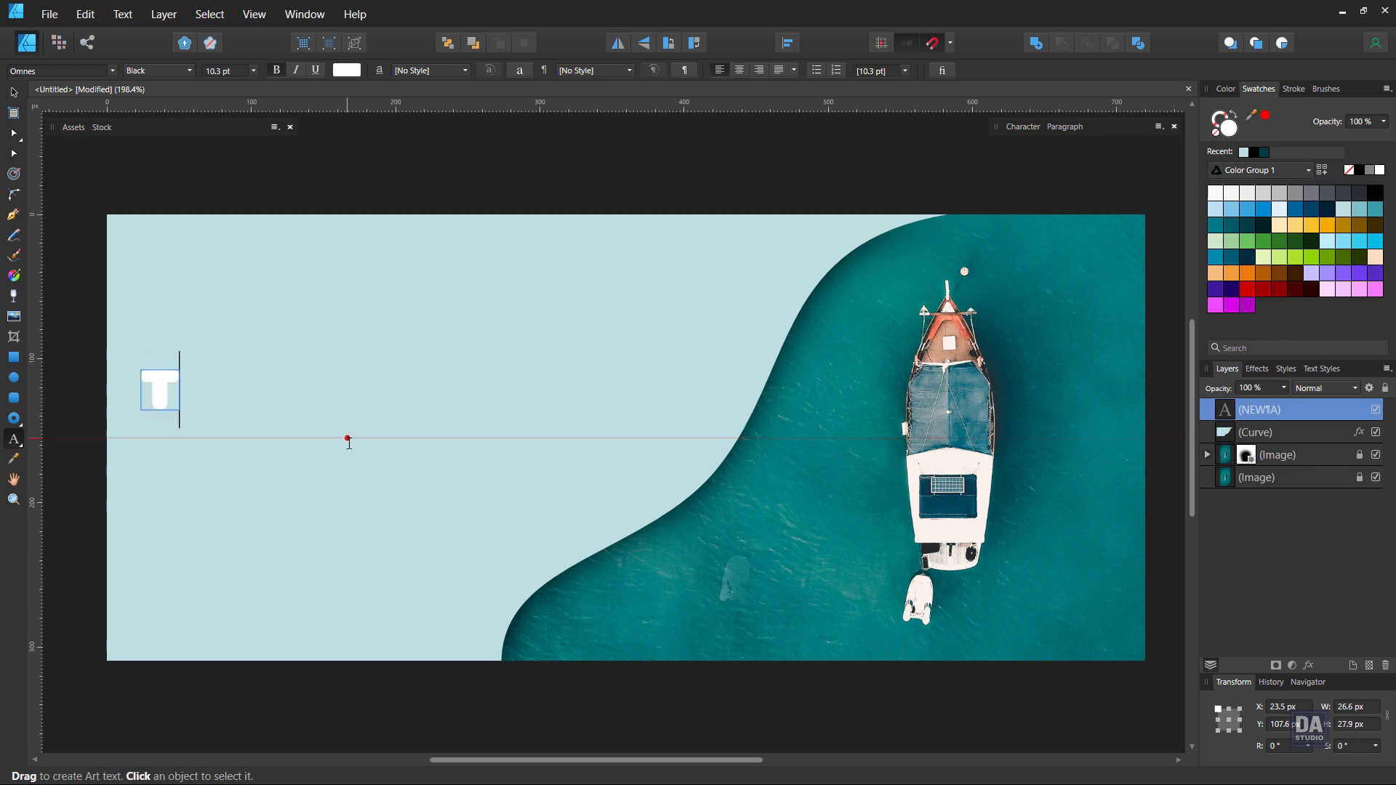
{"action": "type", "text": "rav"}
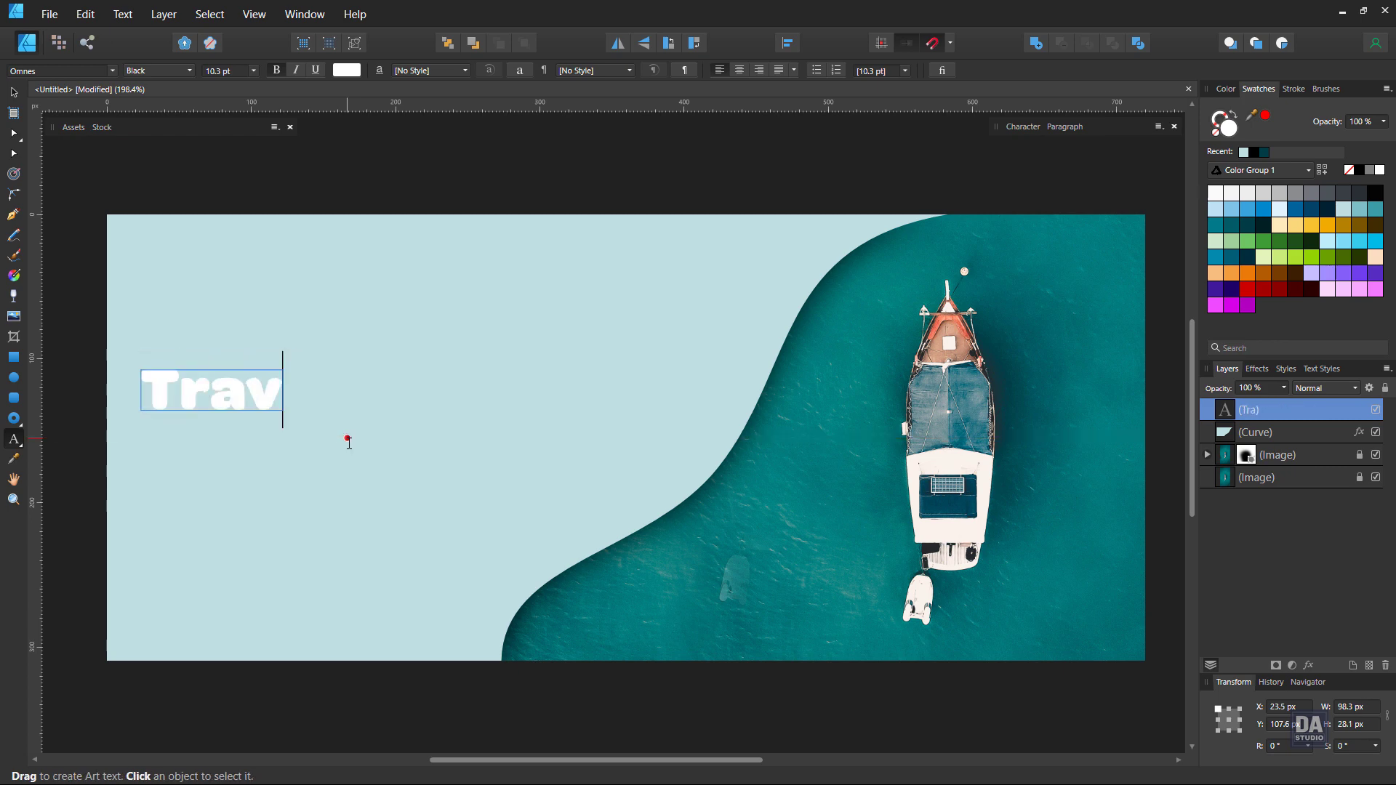
{"action": "type", "text": "el"}
{"action": "key", "text": "Return"}
{"action": "type", "text": "T"}
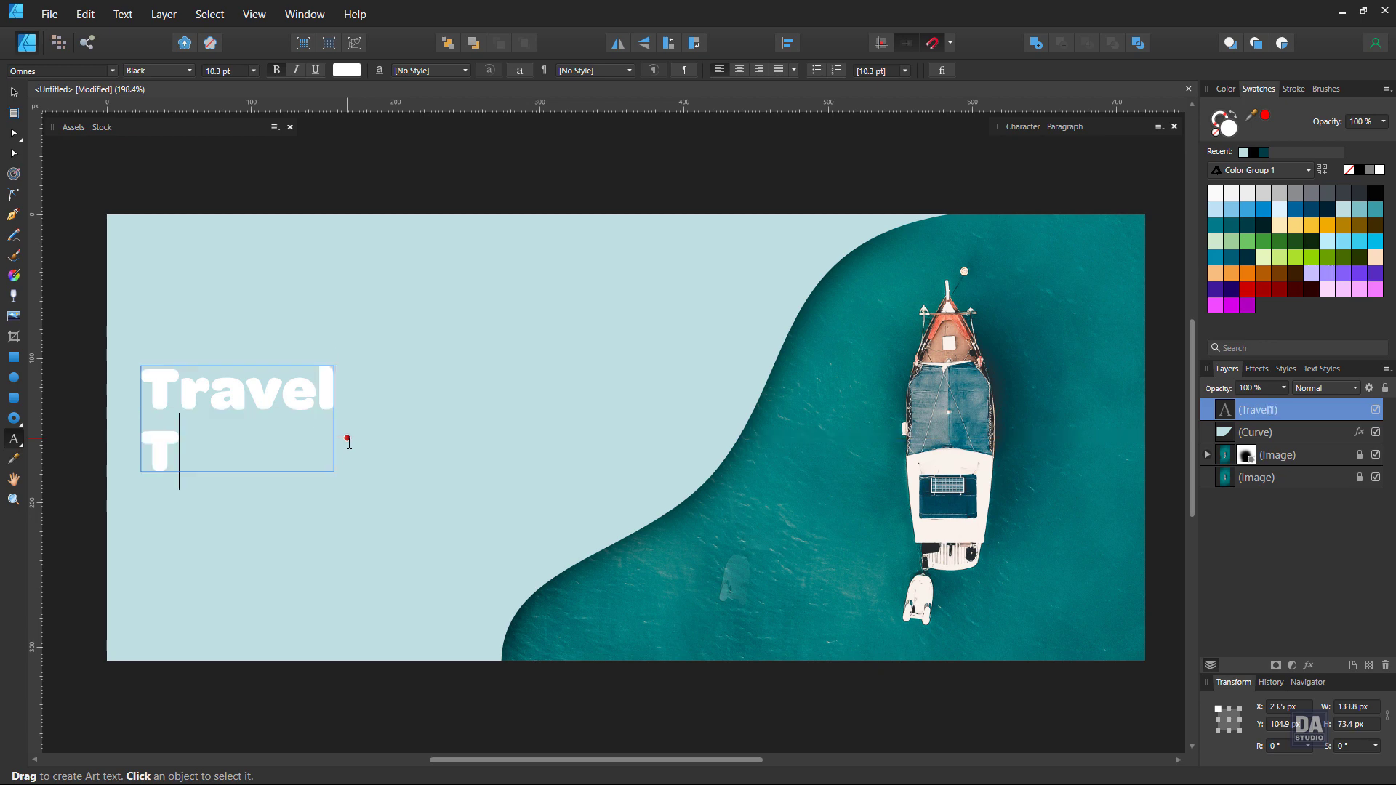
{"action": "type", "text": "ime"}
{"action": "key", "text": "Escape"}
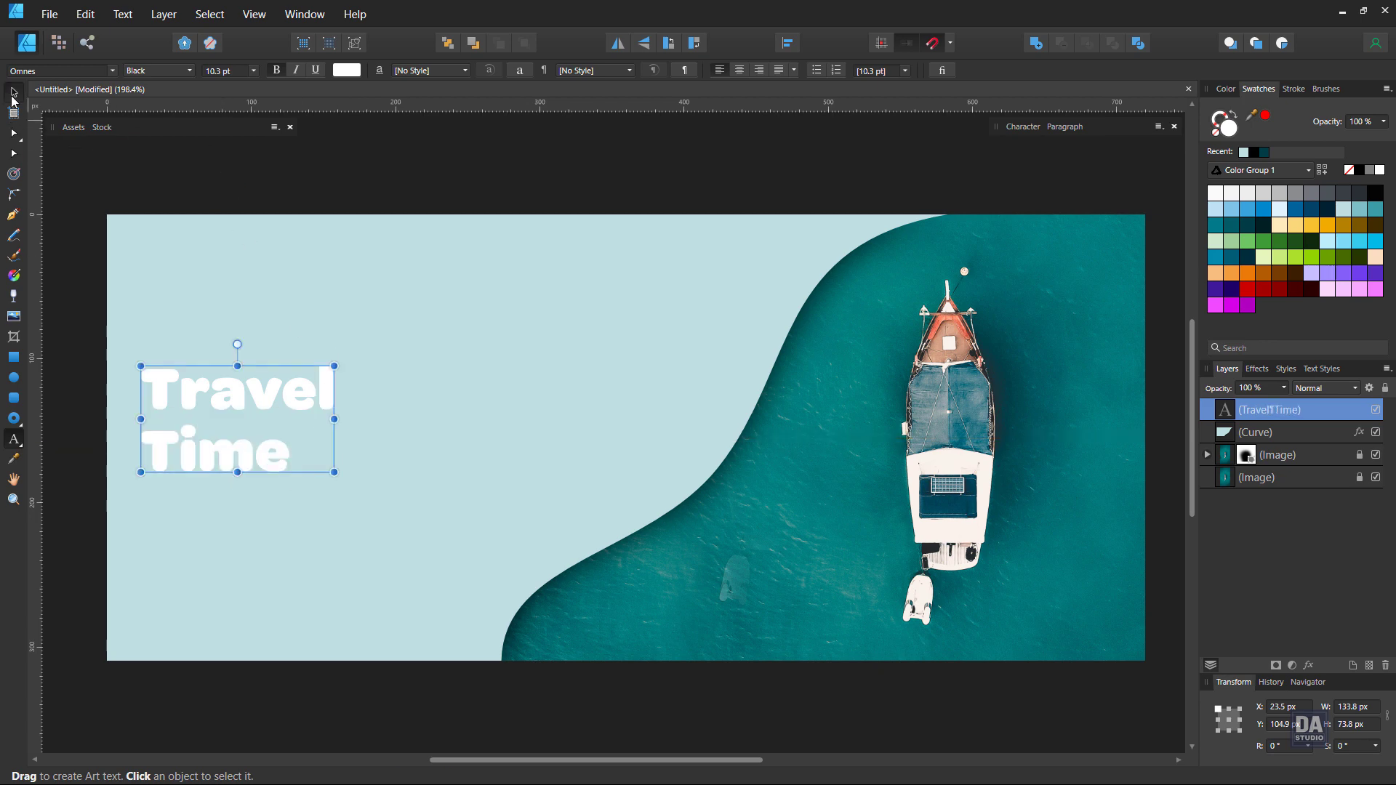
{"action": "left_click", "coordinate": [12, 95]}
Scale up the Travel Time heading, set 14.5 pt leading, and reposition it at left
{"action": "left_click_drag", "start_coordinate": [334, 472], "coordinate": [451, 536]}
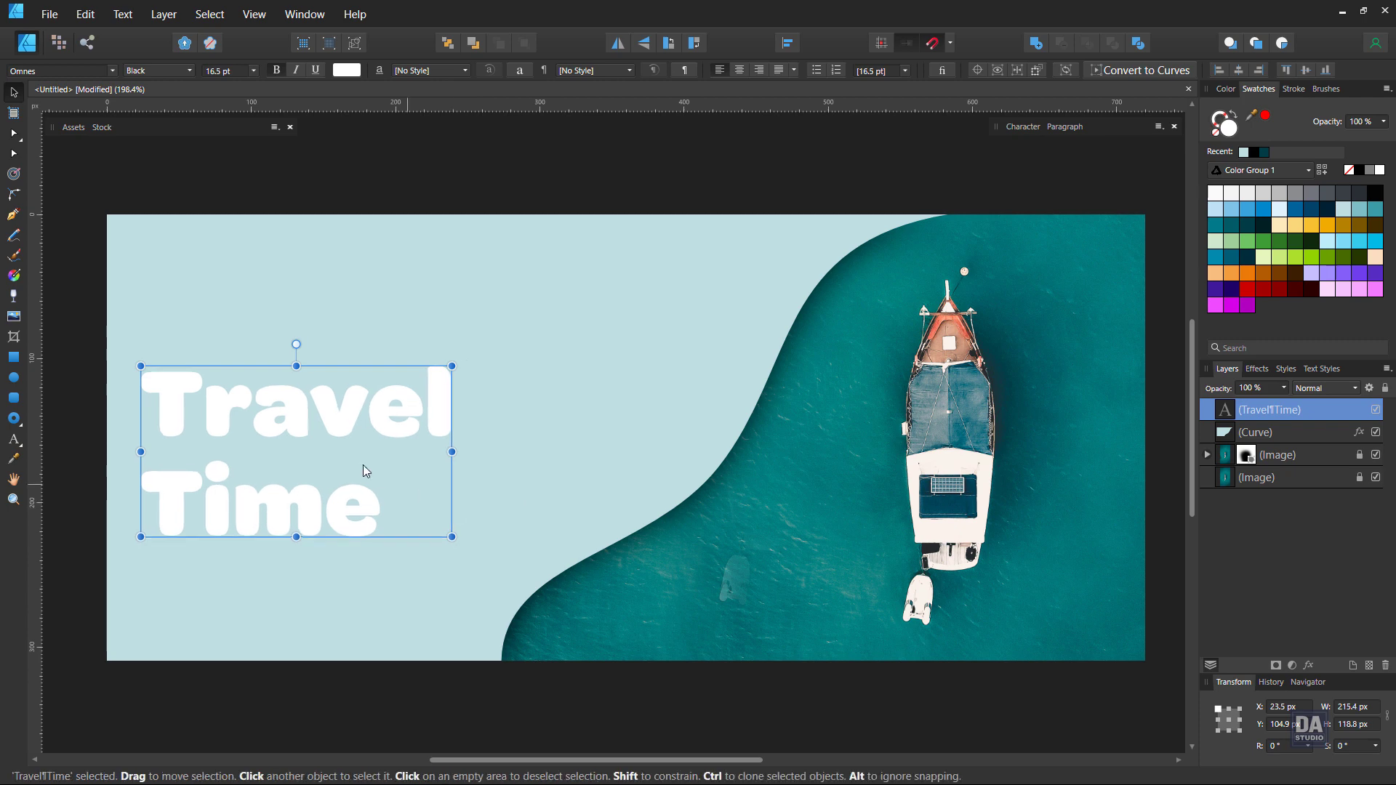
{"action": "left_click_drag", "start_coordinate": [362, 466], "coordinate": [389, 442]}
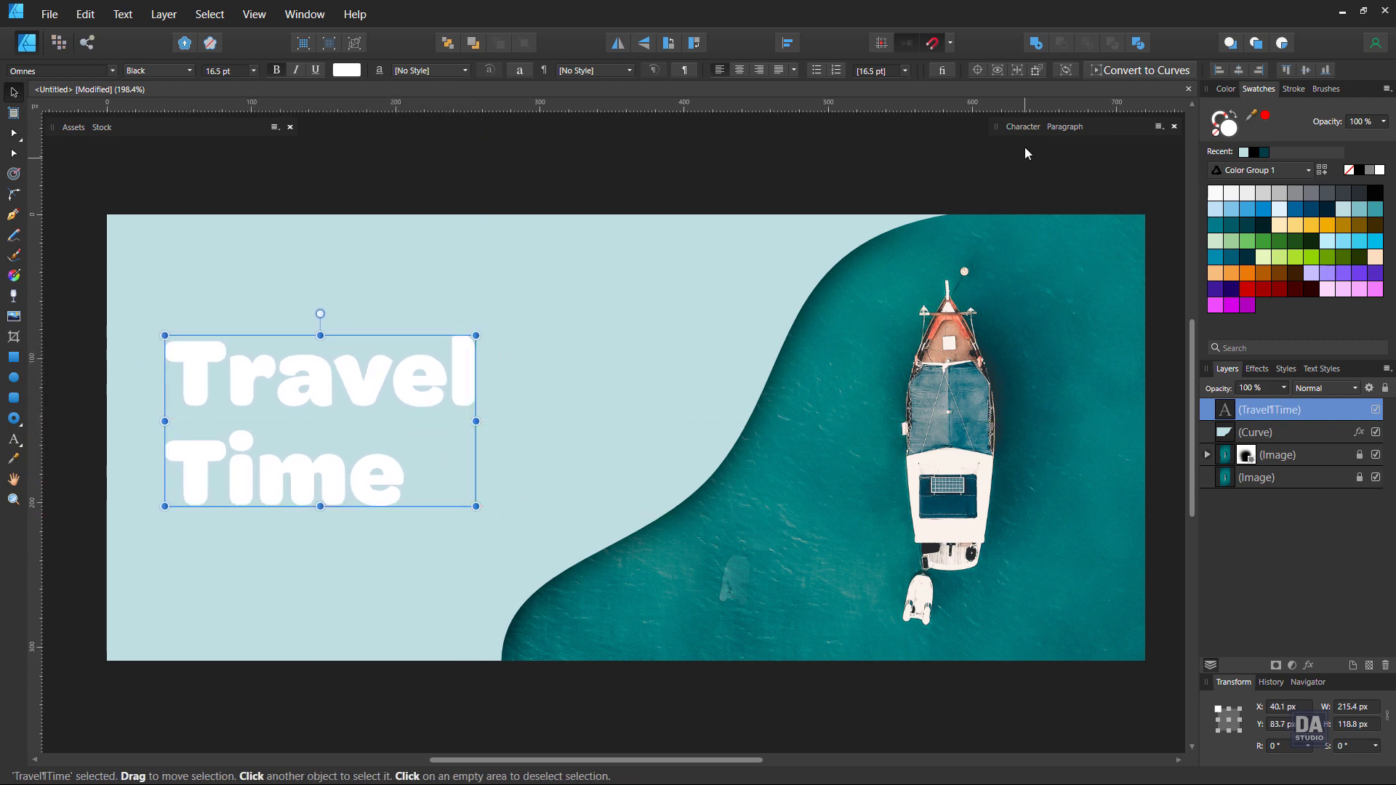
{"action": "left_click", "coordinate": [1018, 128]}
{"action": "scroll", "coordinate": [1040, 340], "scroll_direction": "down", "scroll_amount": 2}
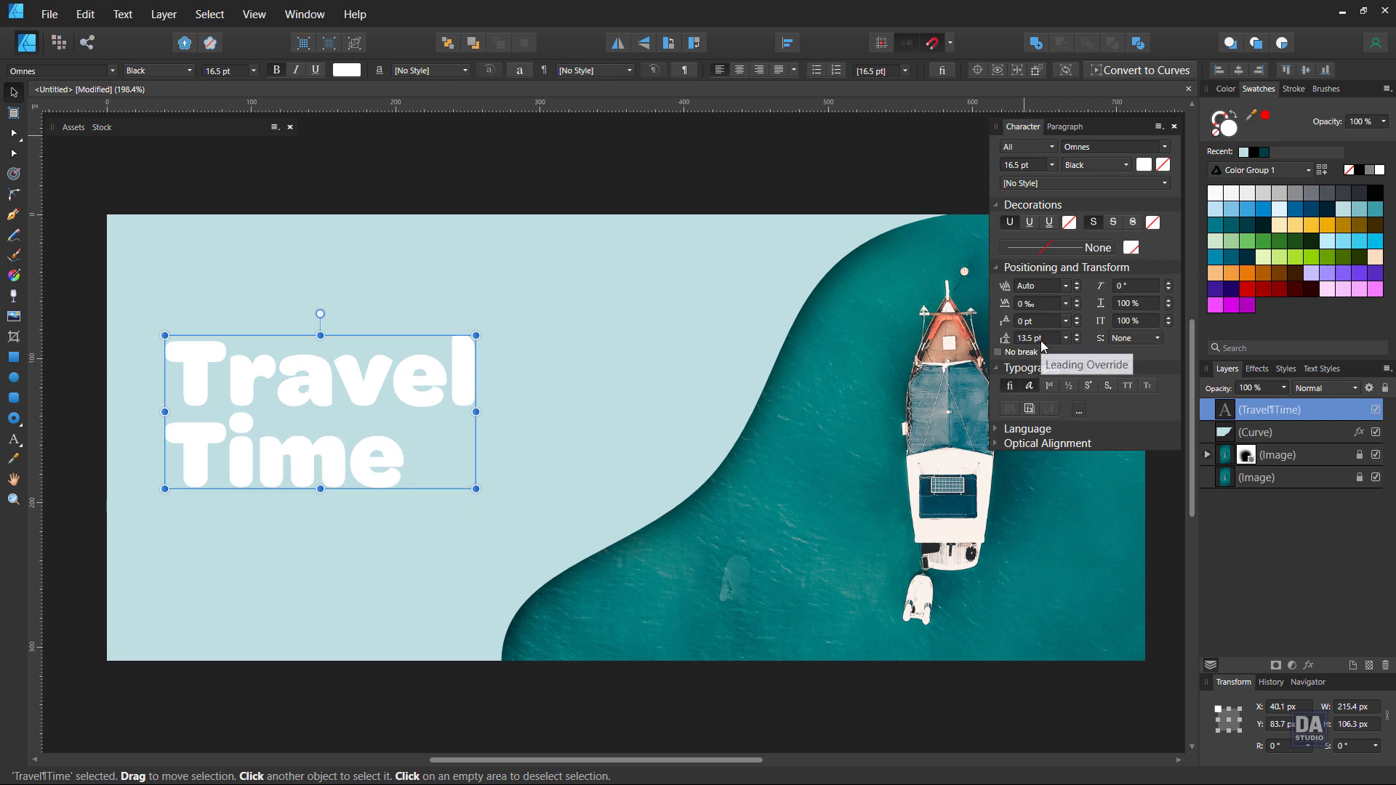
{"action": "left_click", "coordinate": [1034, 129]}
{"action": "left_click_drag", "start_coordinate": [477, 495], "coordinate": [430, 486]}
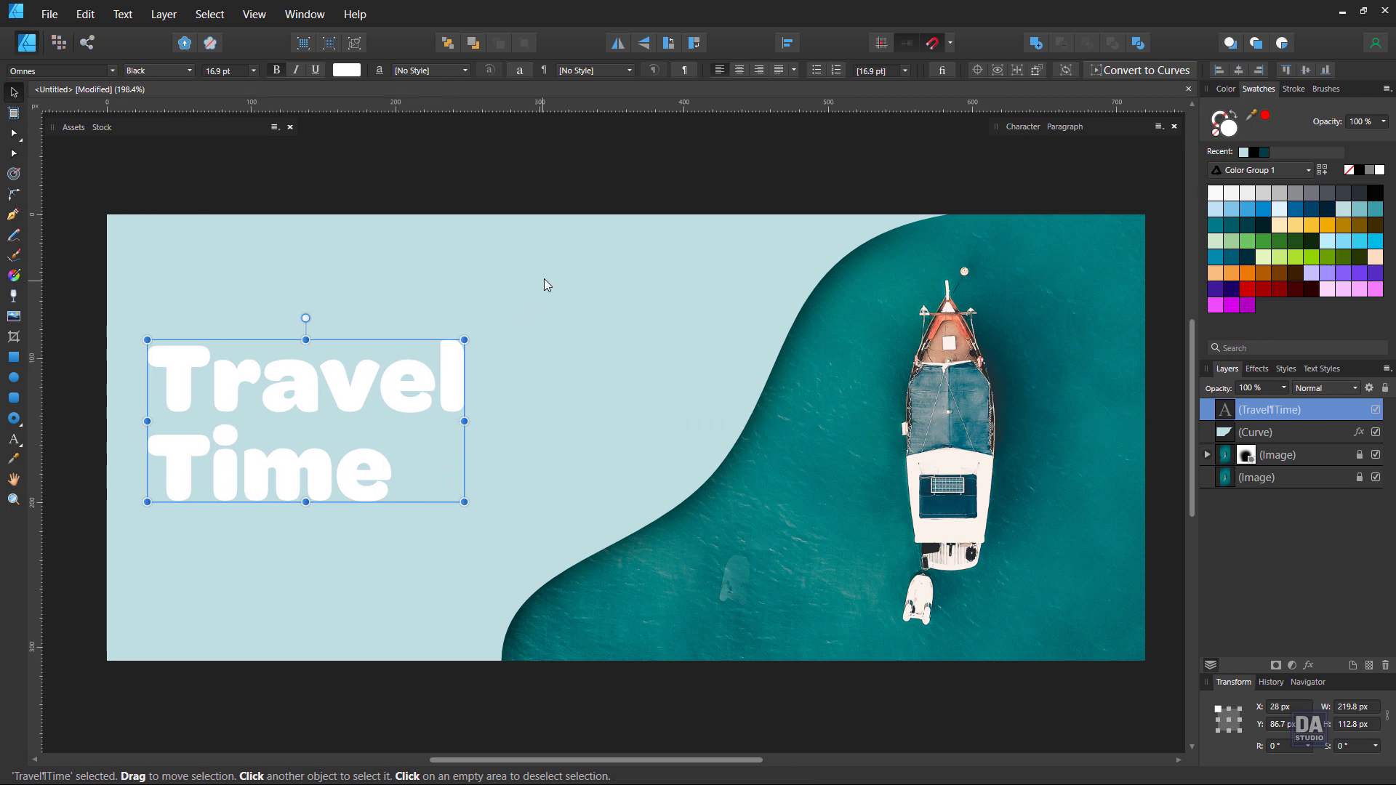
{"action": "scroll", "coordinate": [526, 289], "scroll_direction": "left", "scroll_amount": 5}
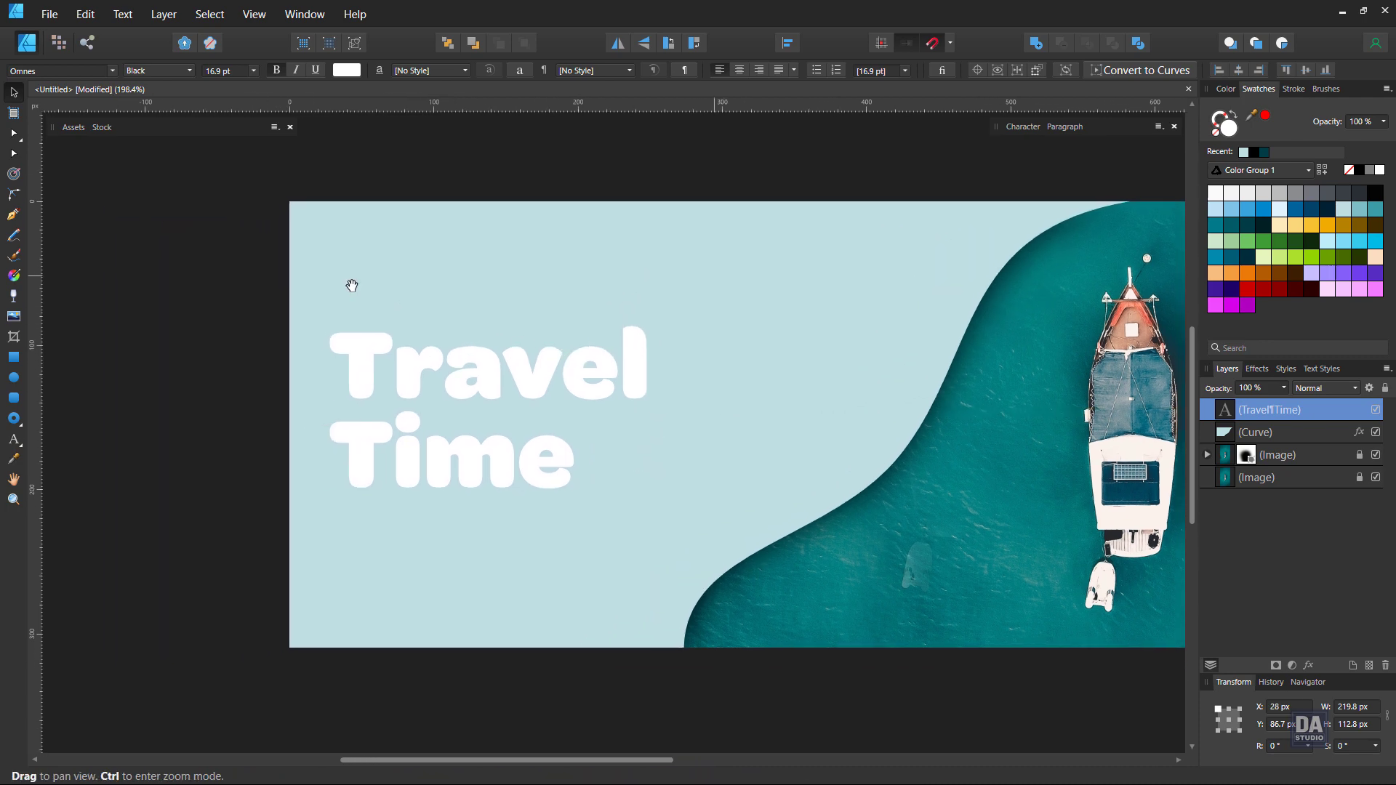
Place the DESIGN ART STUDIO logo from Assets, fill it white, and shrink it top-left
{"action": "left_click", "coordinate": [76, 133]}
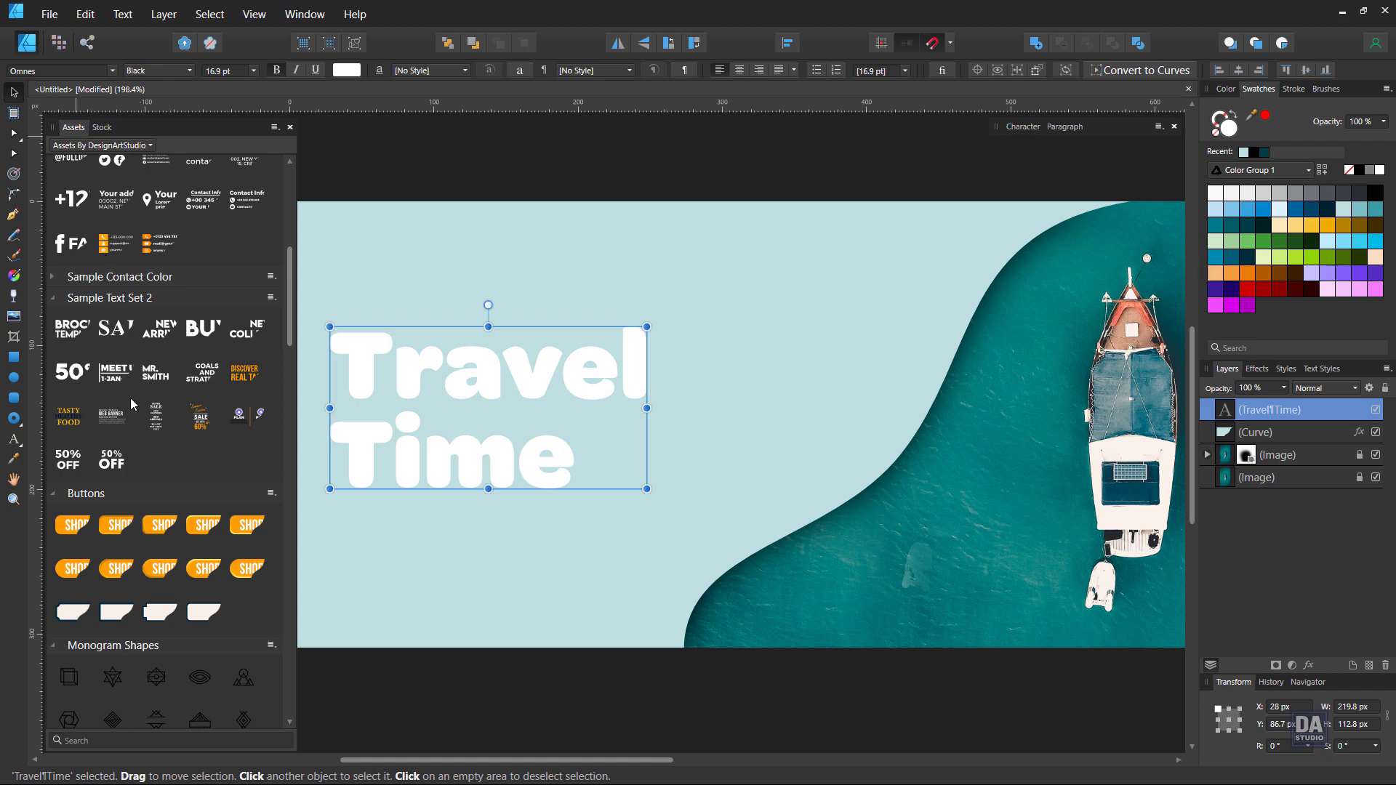
{"action": "scroll", "coordinate": [135, 414], "scroll_direction": "up", "scroll_amount": 3}
{"action": "scroll", "coordinate": [152, 443], "scroll_direction": "up", "scroll_amount": 2}
{"action": "scroll", "coordinate": [139, 392], "scroll_direction": "up", "scroll_amount": 2}
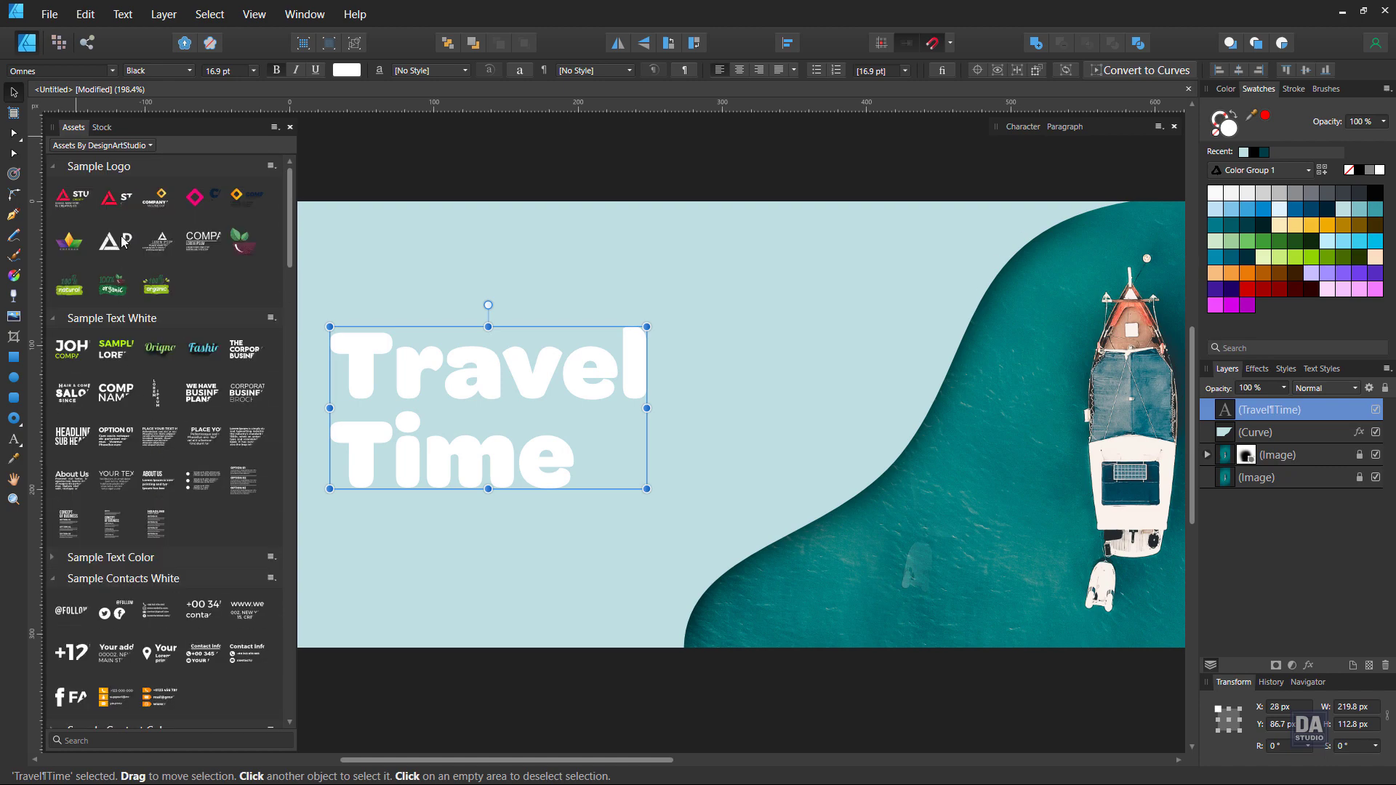
{"action": "left_click_drag", "start_coordinate": [122, 243], "coordinate": [405, 287]}
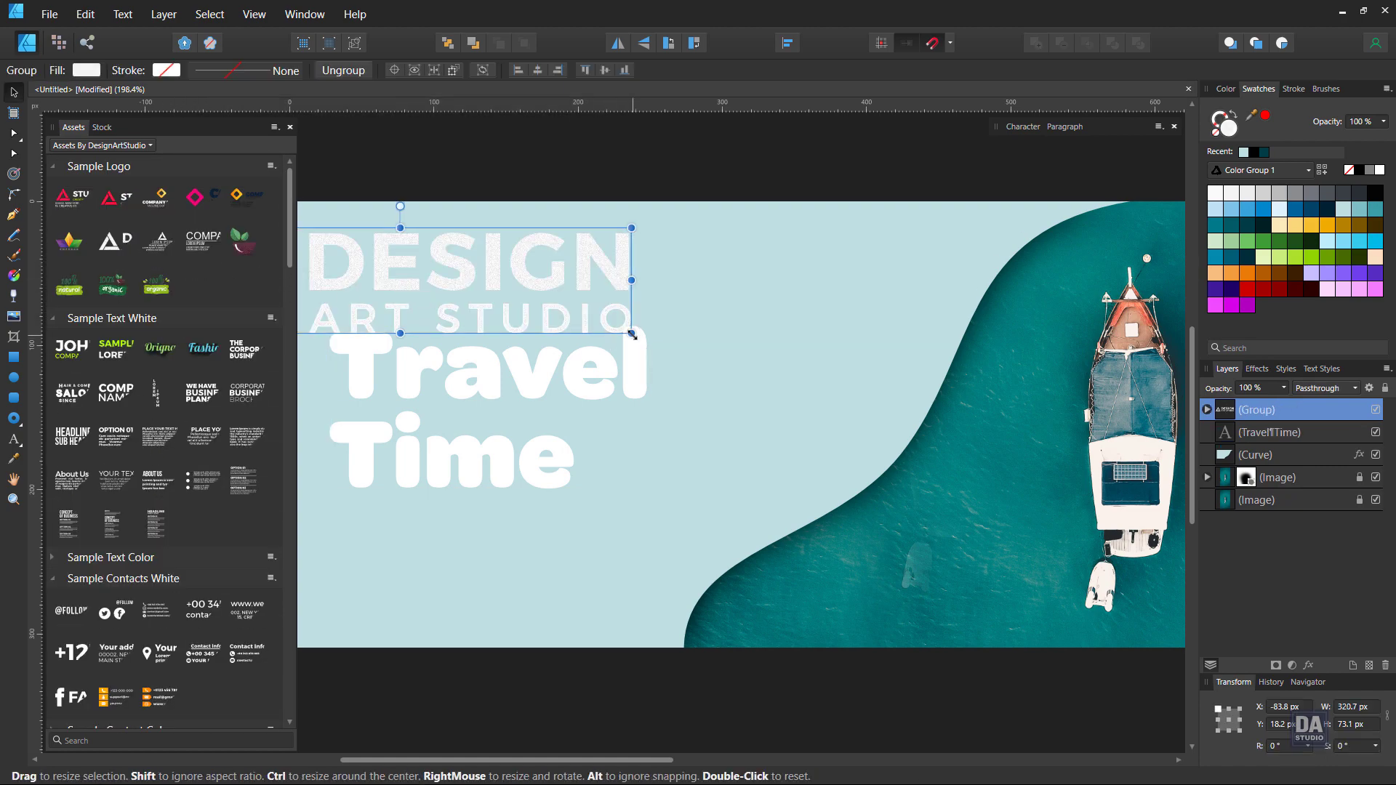
{"action": "mouse_move", "coordinate": [636, 337]}
{"action": "left_mouse_down"}
{"action": "mouse_move", "coordinate": [453, 280]}
{"action": "mouse_move", "coordinate": [508, 249]}
{"action": "left_mouse_up"}
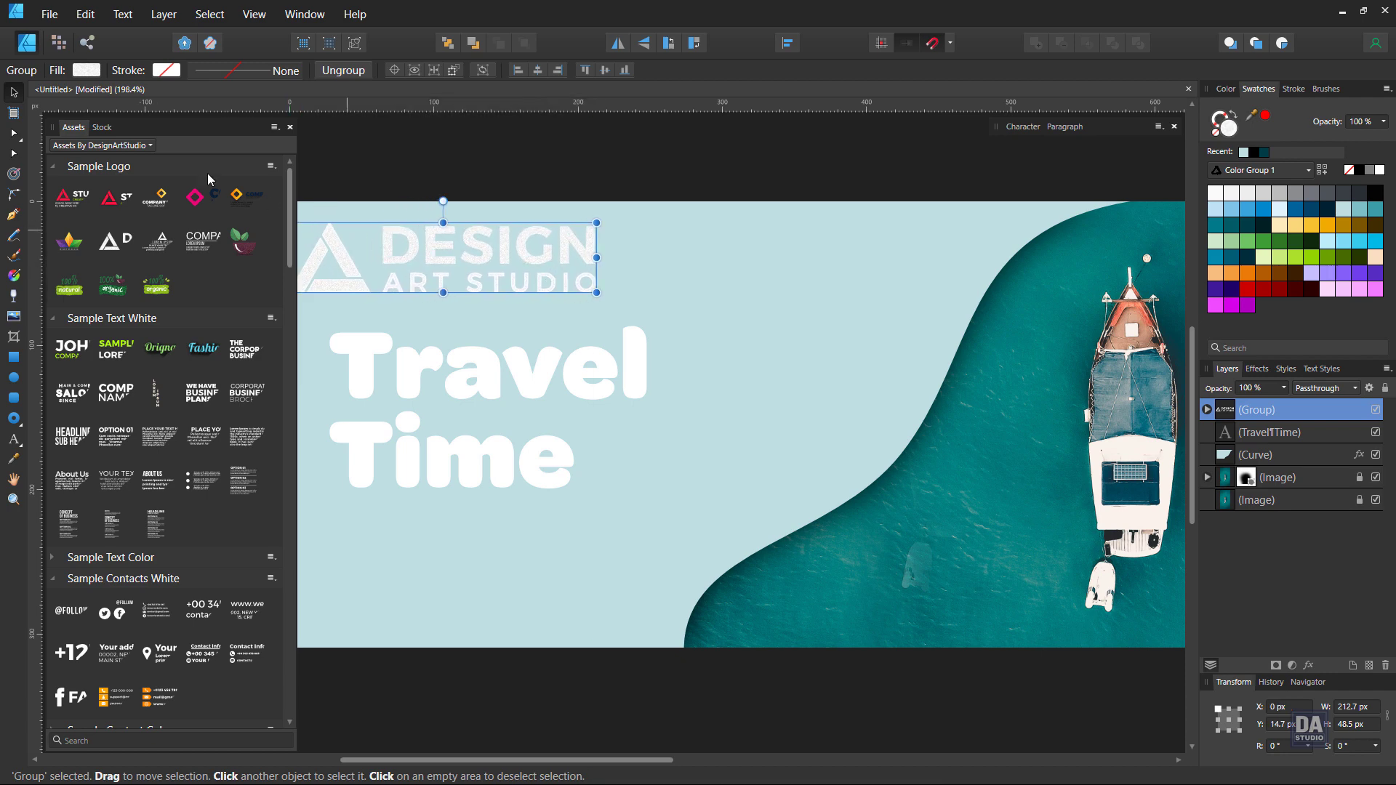
{"action": "left_click", "coordinate": [159, 132]}
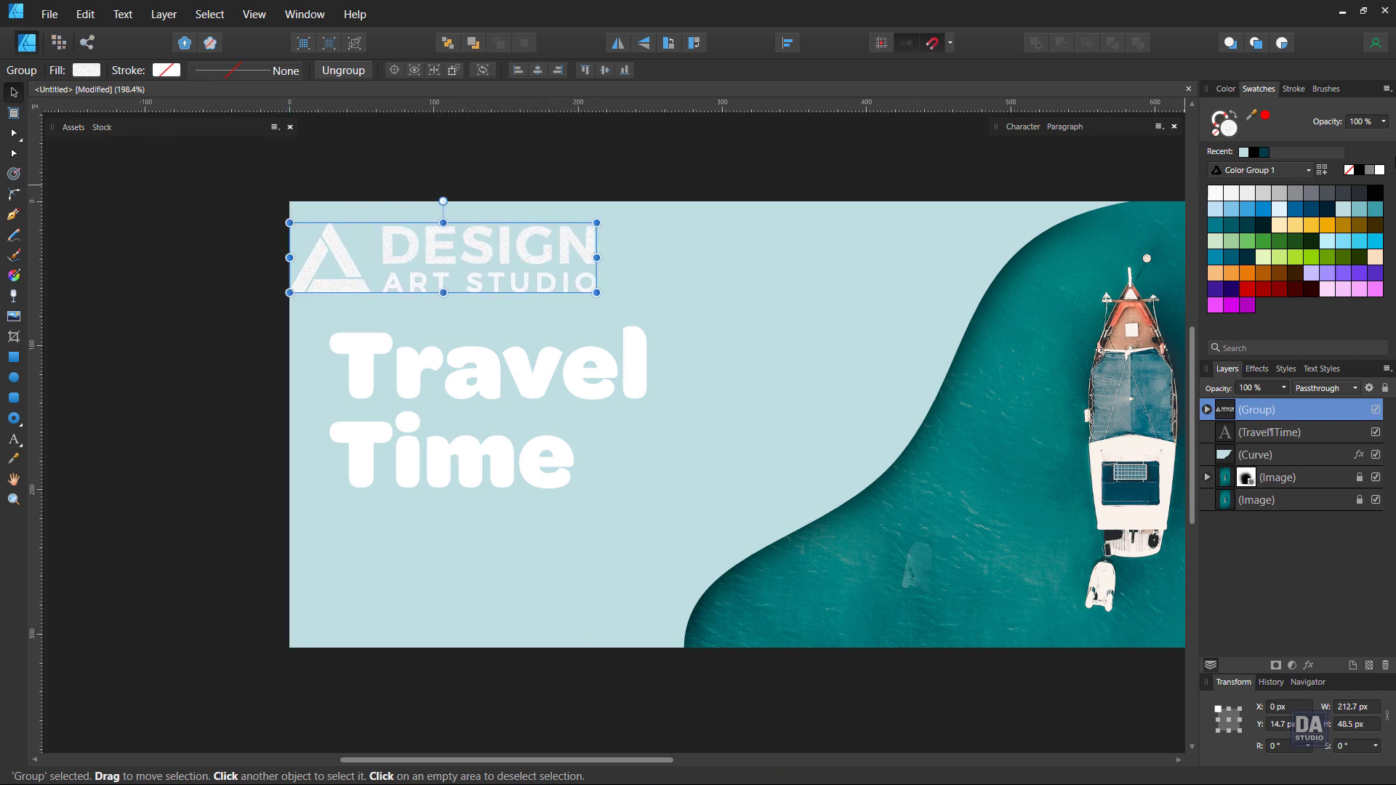
{"action": "left_click", "coordinate": [1380, 170]}
{"action": "left_click_drag", "start_coordinate": [597, 293], "coordinate": [400, 249]}
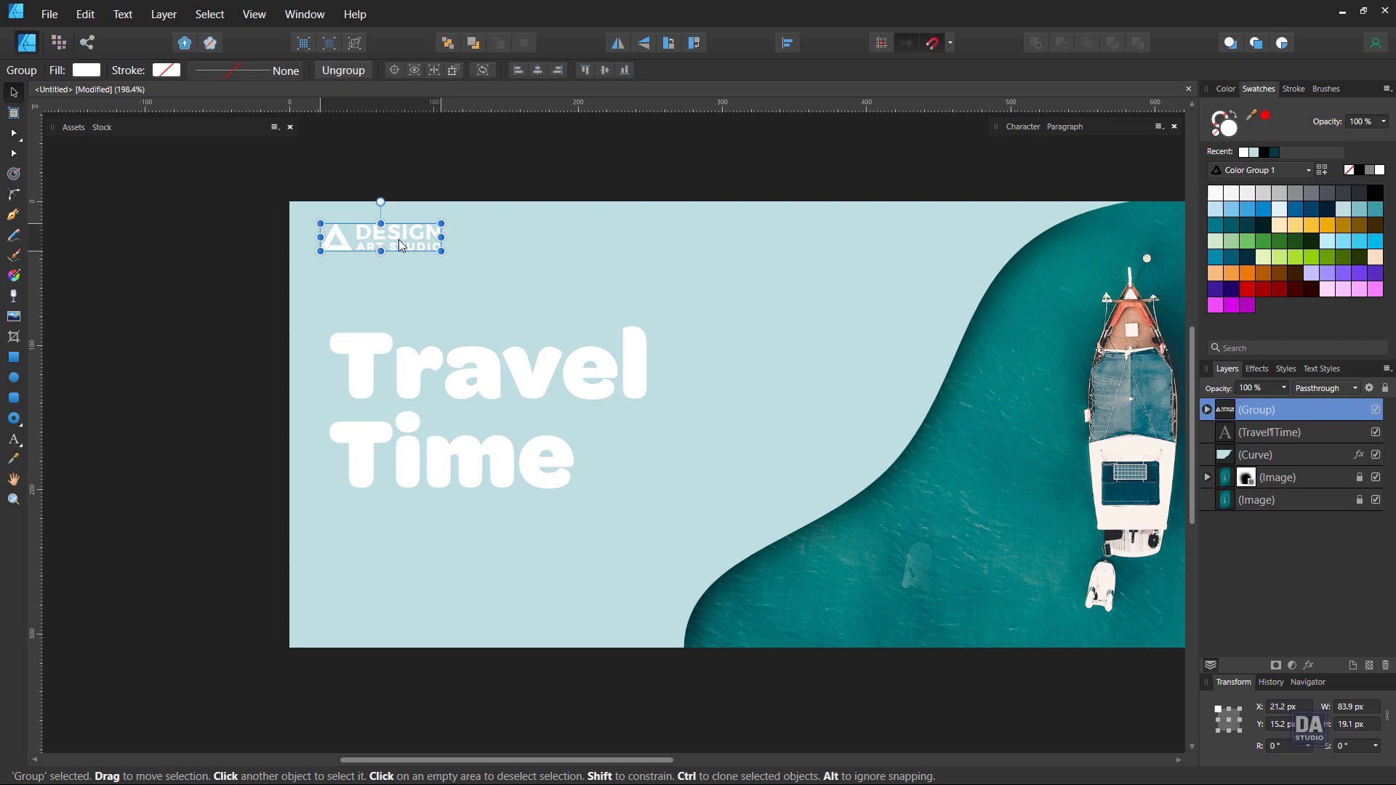
Move the Travel Time heading left under the logo and make it slightly smaller
{"action": "left_click", "coordinate": [426, 399]}
{"action": "left_click_drag", "start_coordinate": [454, 389], "coordinate": [443, 388]}
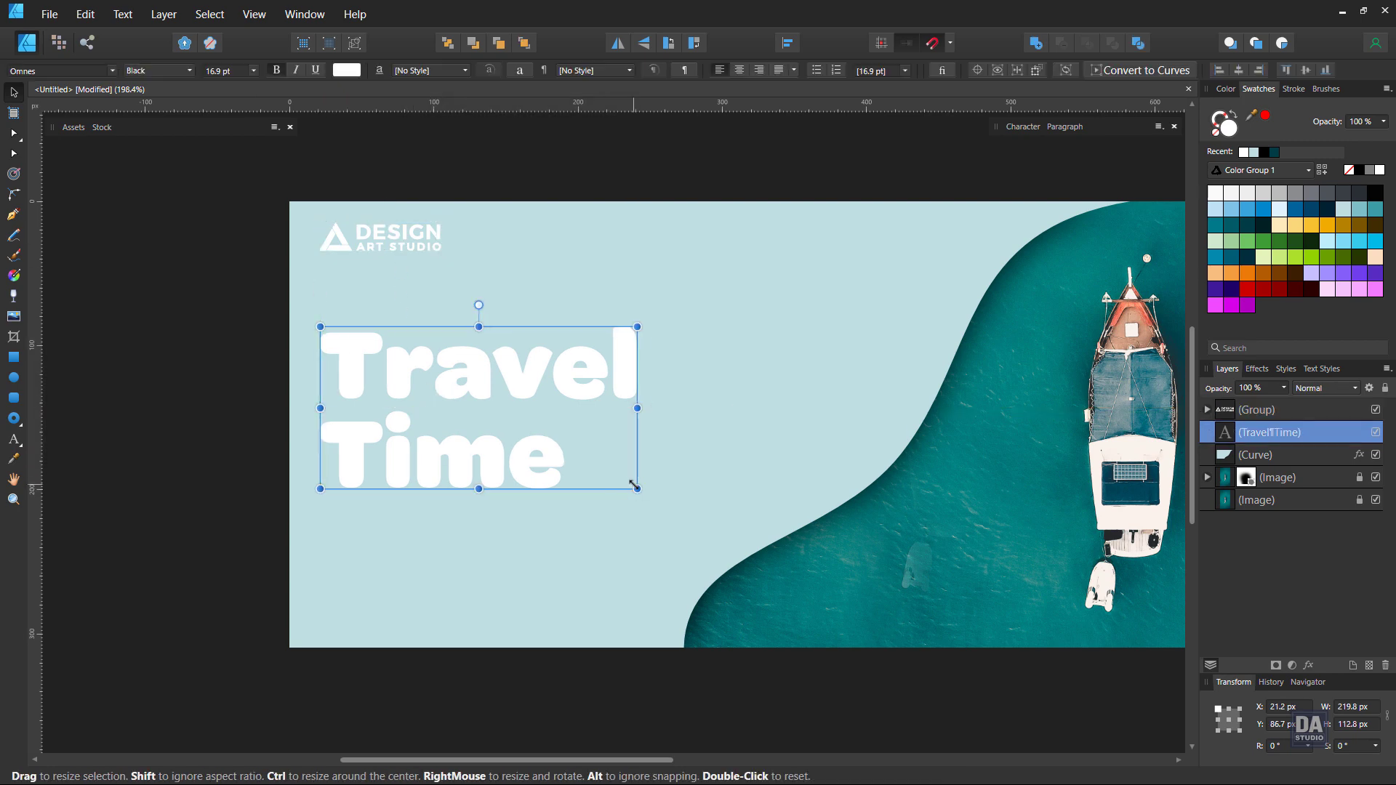
{"action": "left_click_drag", "start_coordinate": [637, 488], "coordinate": [619, 480]}
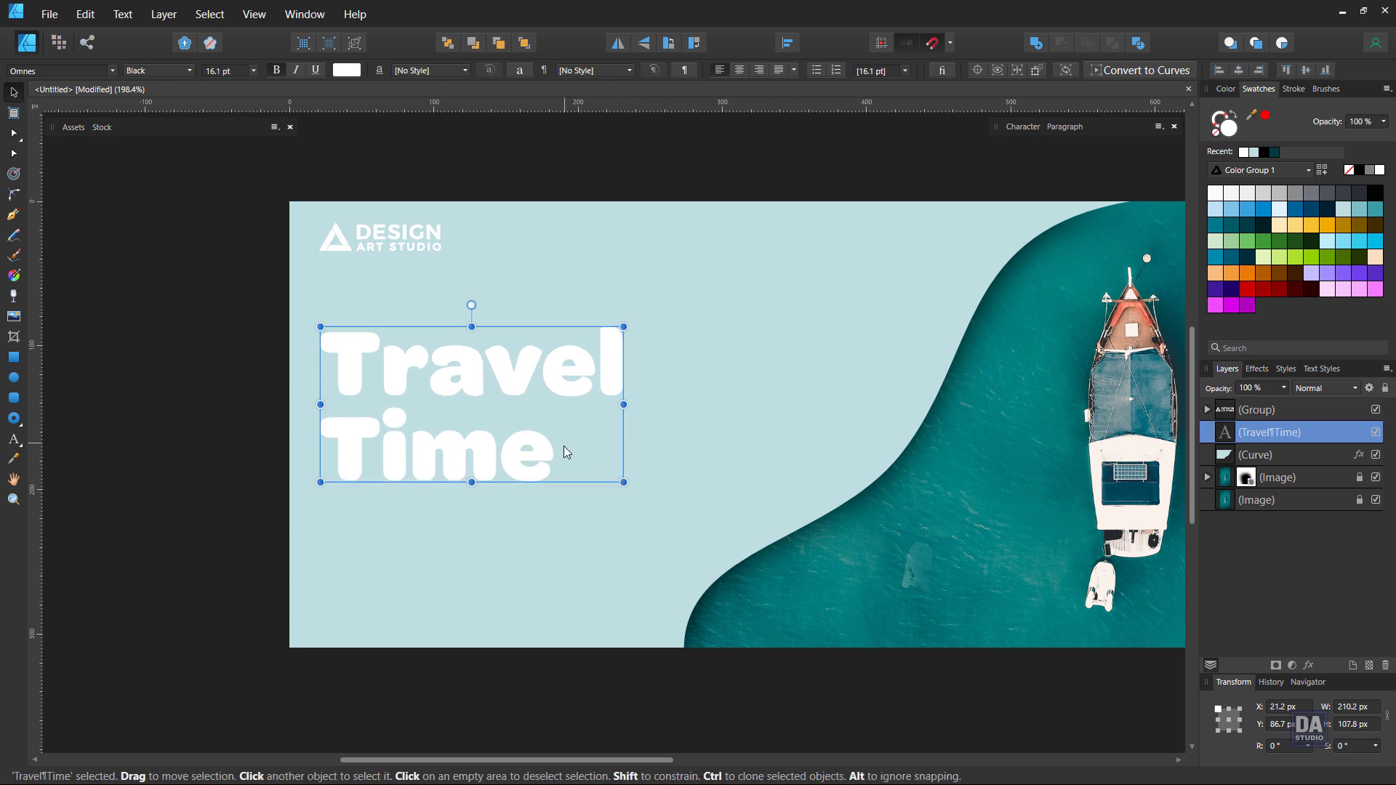
{"action": "left_click", "coordinate": [175, 405]}
Zoom out to the whole banner and nudge the logo slightly down and right
{"action": "left_click_drag", "start_coordinate": [476, 364], "coordinate": [388, 373]}
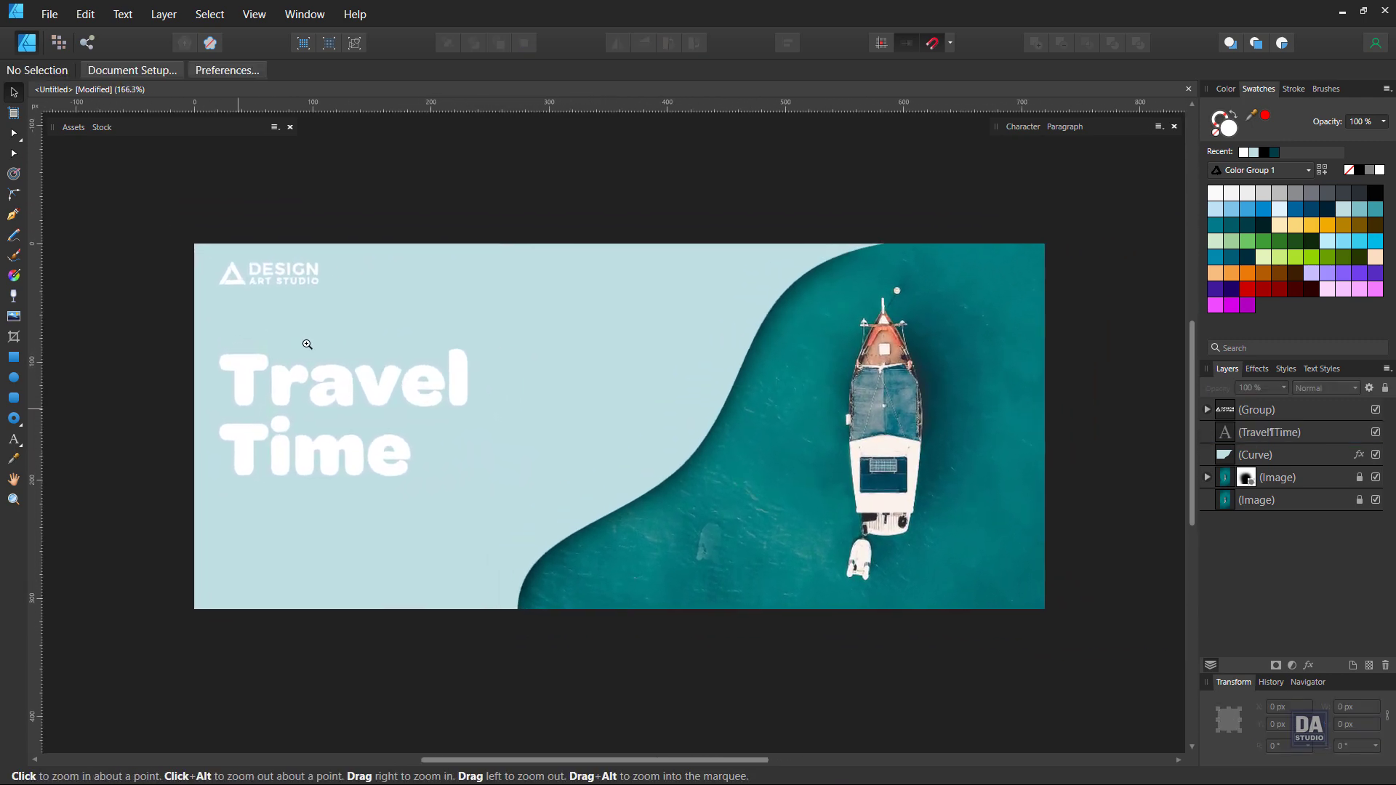
{"action": "scroll", "coordinate": [303, 349], "scroll_direction": "up", "scroll_amount": 2}
{"action": "scroll", "coordinate": [299, 364], "scroll_direction": "up", "scroll_amount": 2}
{"action": "left_click_drag", "start_coordinate": [299, 364], "coordinate": [284, 350]}
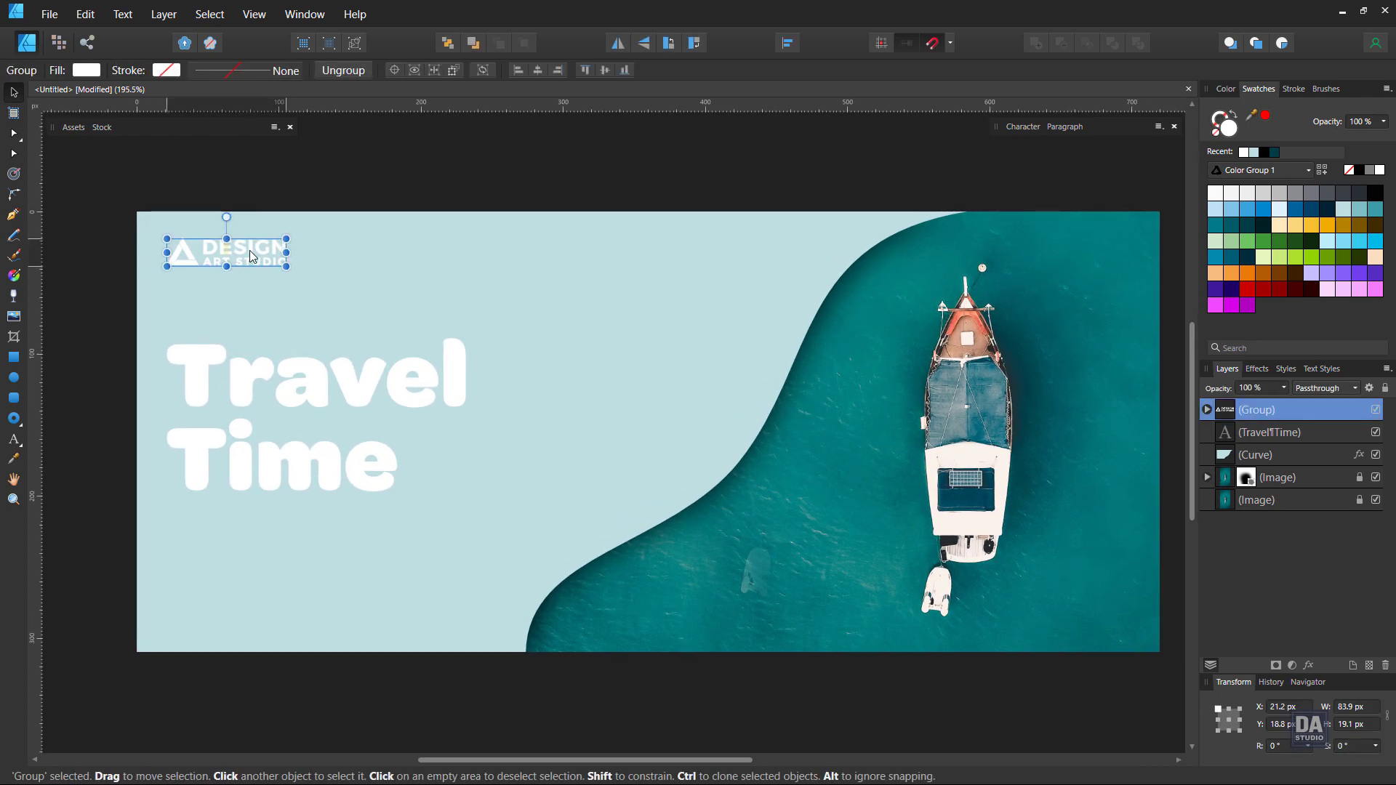
{"action": "left_click_drag", "start_coordinate": [240, 253], "coordinate": [251, 255]}
{"action": "left_click", "coordinate": [286, 189]}
{"action": "left_click_drag", "start_coordinate": [301, 404], "coordinate": [294, 396]}
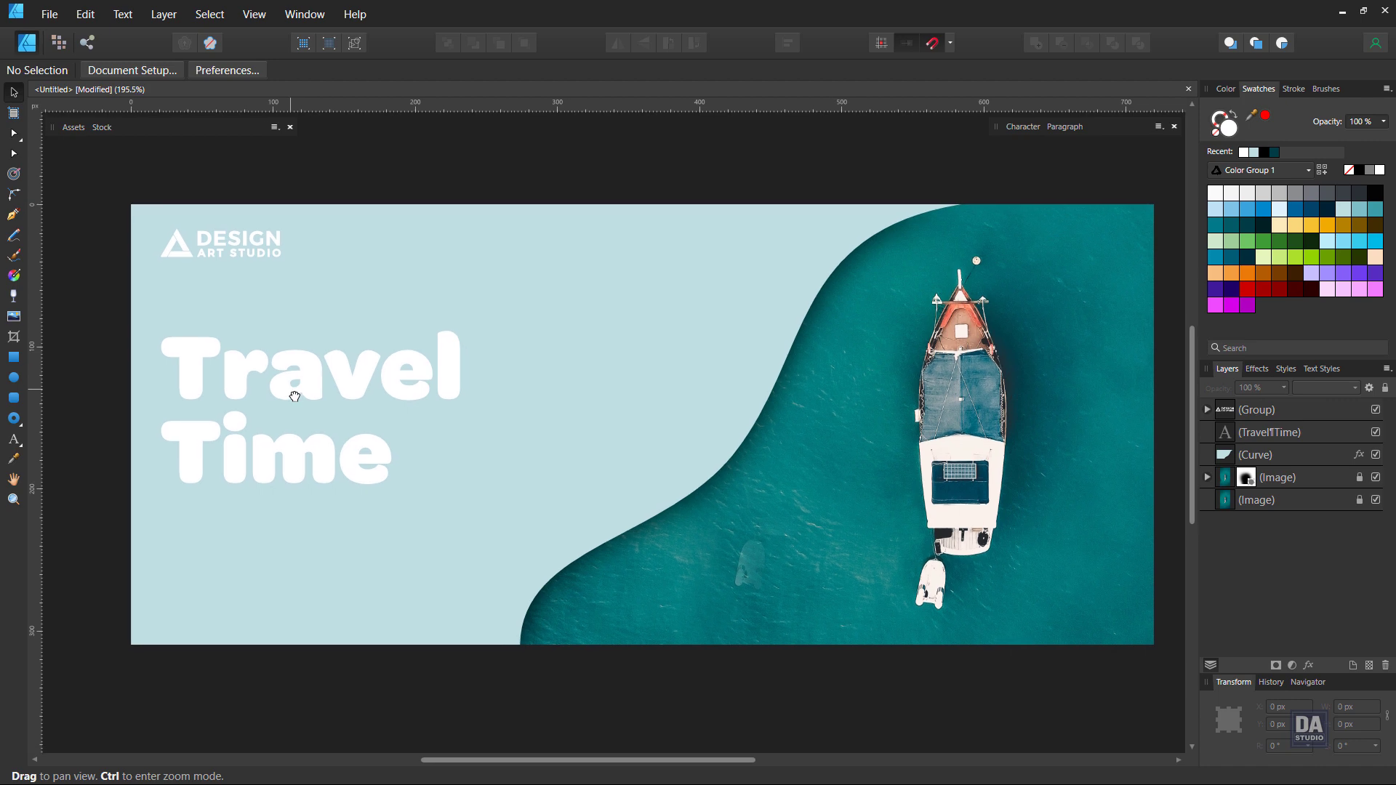
{"action": "left_click_drag", "start_coordinate": [311, 461], "coordinate": [318, 456]}
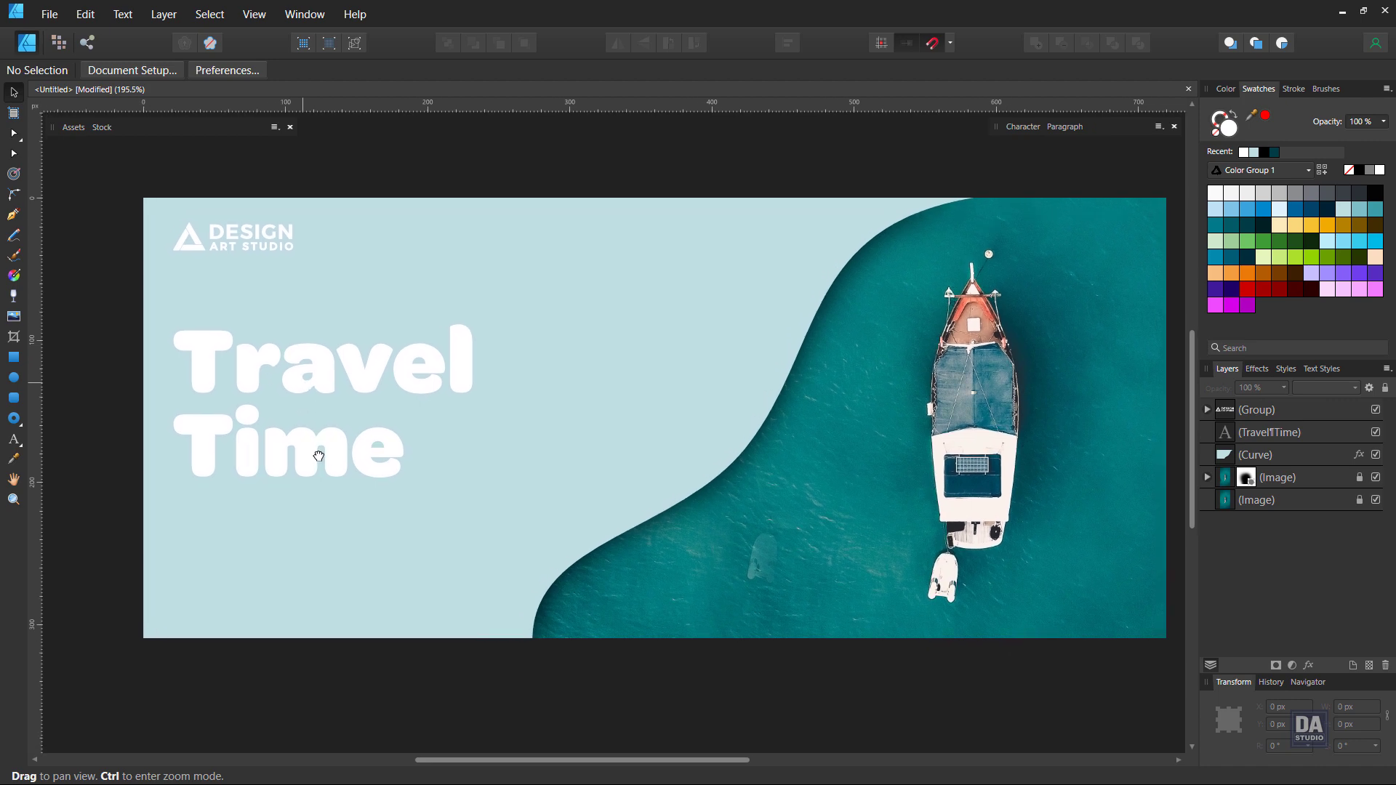
{"action": "left_click", "coordinate": [59, 129]}
{"action": "scroll", "coordinate": [131, 361], "scroll_direction": "down", "scroll_amount": 3}
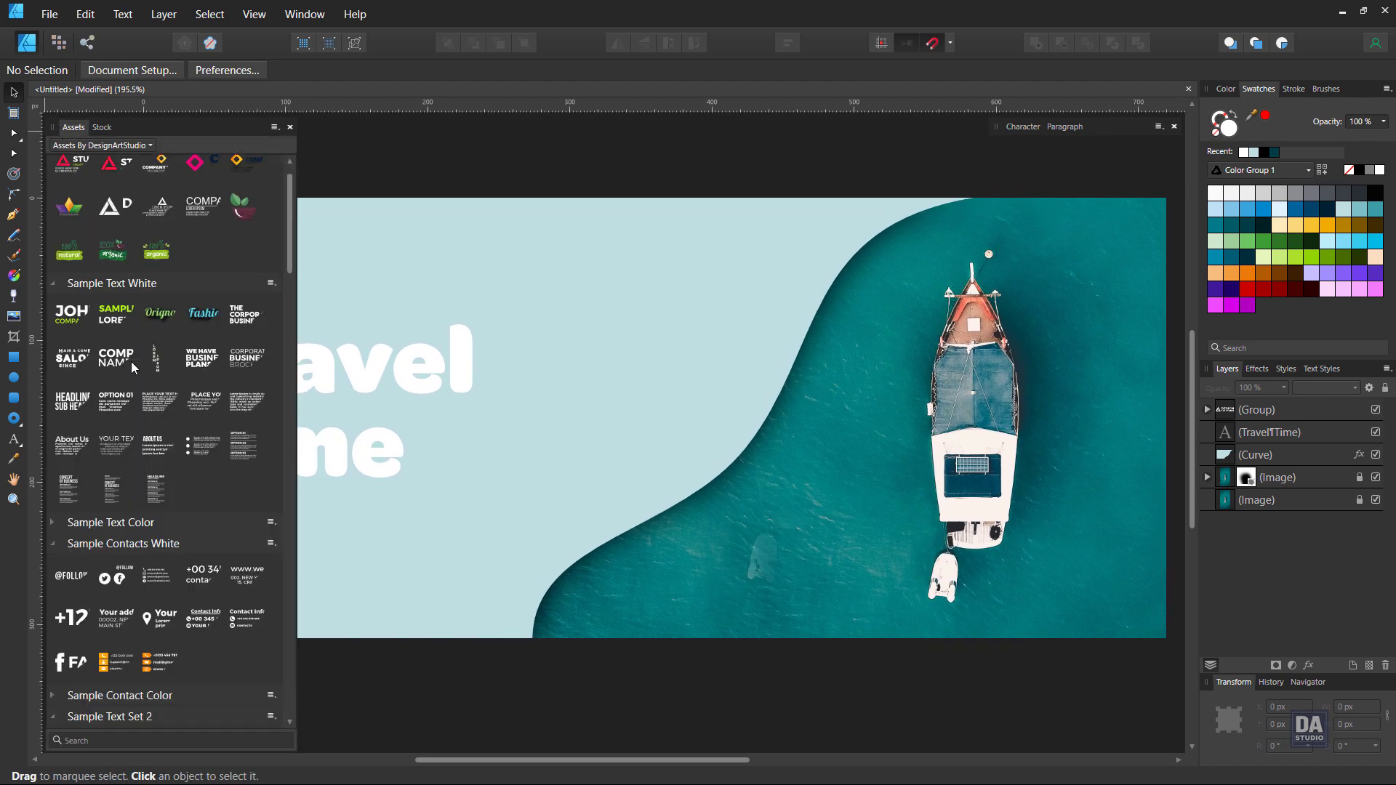
{"action": "scroll", "coordinate": [131, 364], "scroll_direction": "down", "scroll_amount": 5}
{"action": "scroll", "coordinate": [133, 374], "scroll_direction": "down", "scroll_amount": 2}
{"action": "left_click_drag", "start_coordinate": [116, 333], "coordinate": [530, 505]}
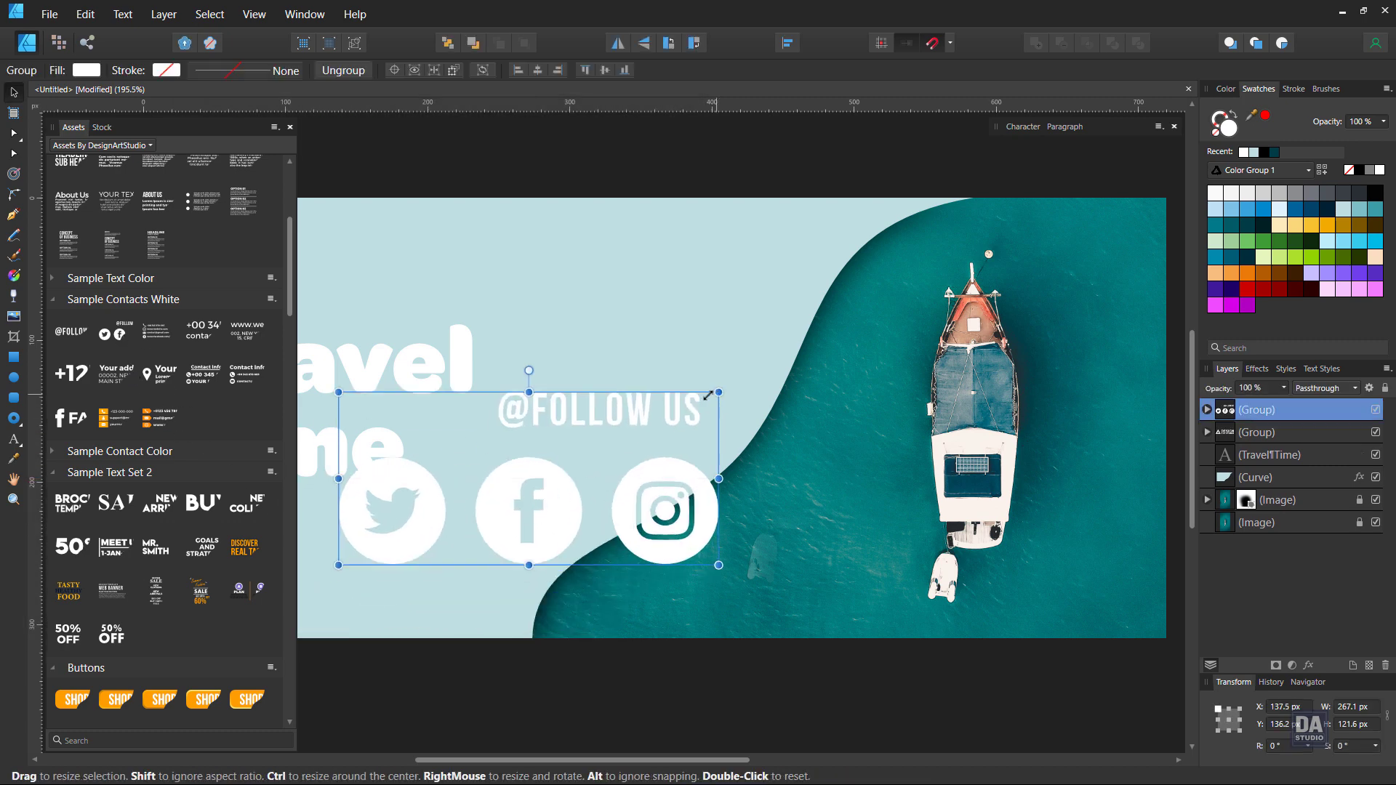
{"action": "left_click_drag", "start_coordinate": [718, 392], "coordinate": [513, 486]}
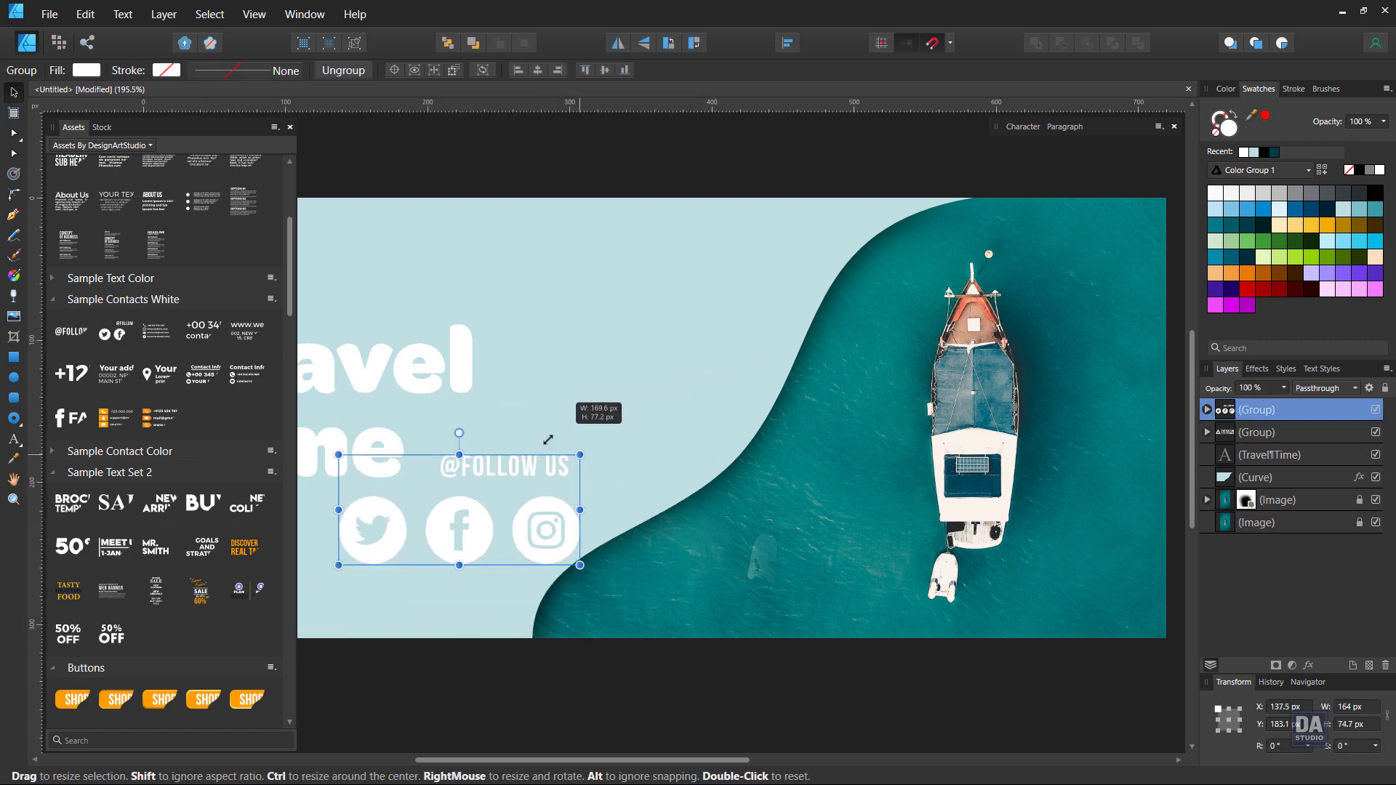
{"action": "left_click", "coordinate": [163, 125]}
{"action": "left_click_drag", "start_coordinate": [432, 549], "coordinate": [265, 599]}
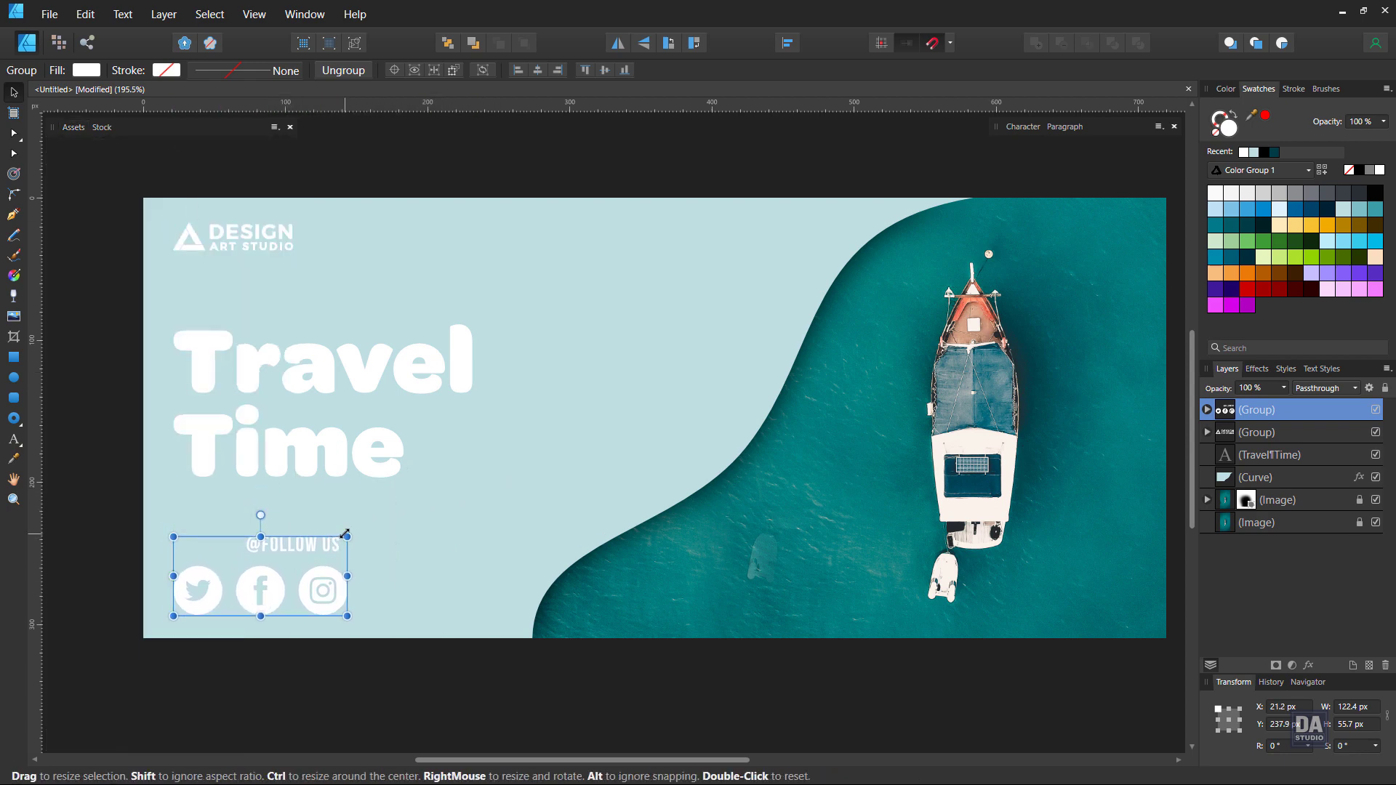
{"action": "mouse_move", "coordinate": [348, 536]}
{"action": "left_mouse_down"}
{"action": "mouse_move", "coordinate": [225, 572]}
{"action": "mouse_move", "coordinate": [260, 555]}
{"action": "left_mouse_up"}
{"action": "double_click", "coordinate": [271, 571]}
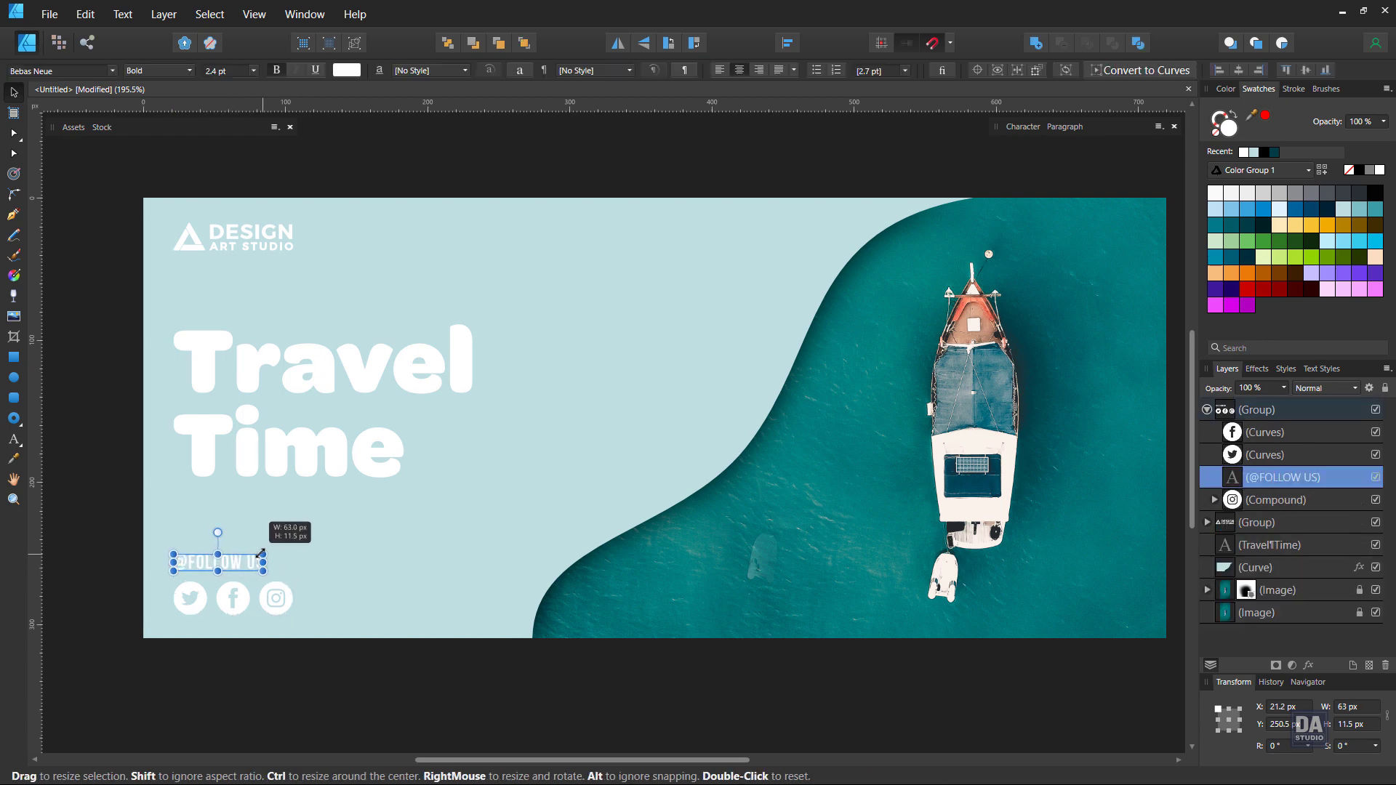
{"action": "left_click", "coordinate": [115, 561]}
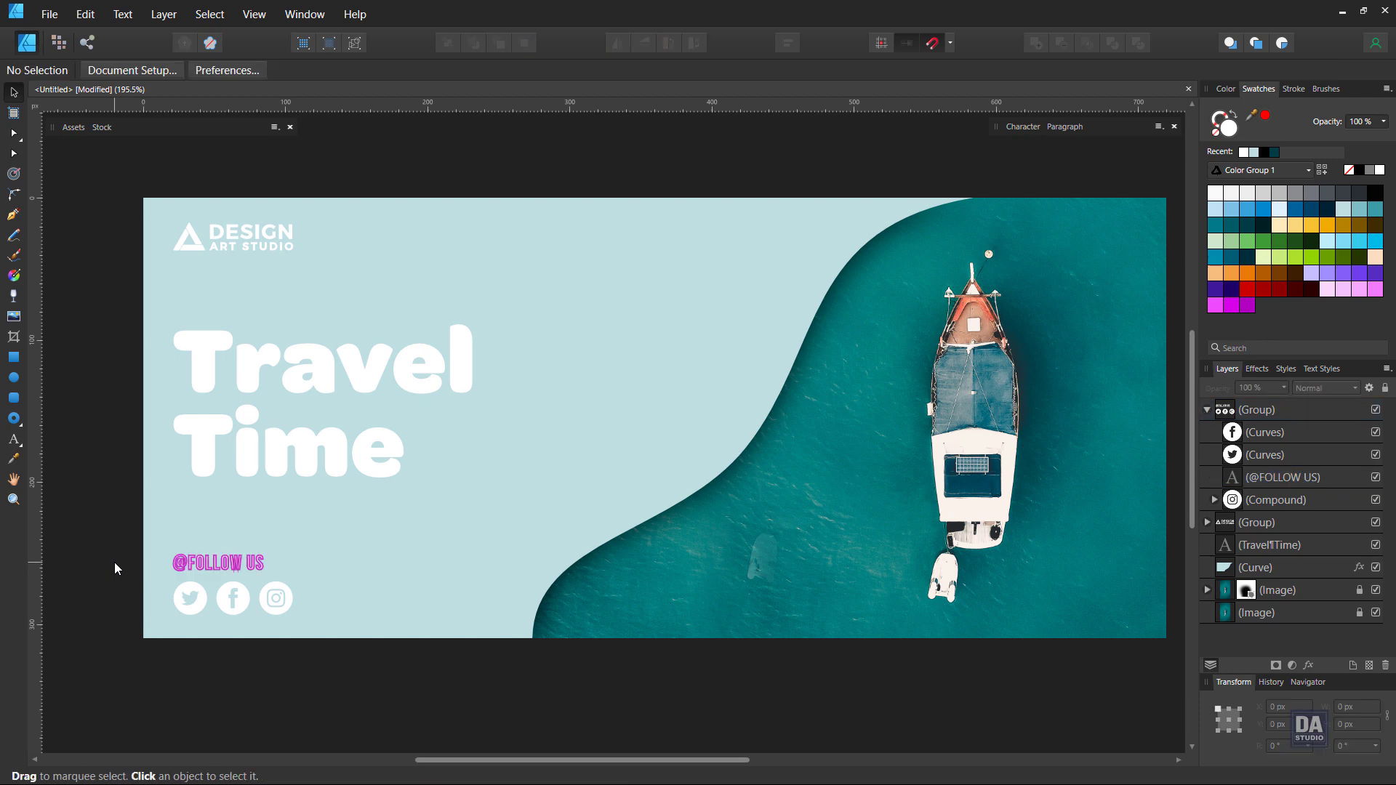
{"action": "left_click", "coordinate": [231, 573]}
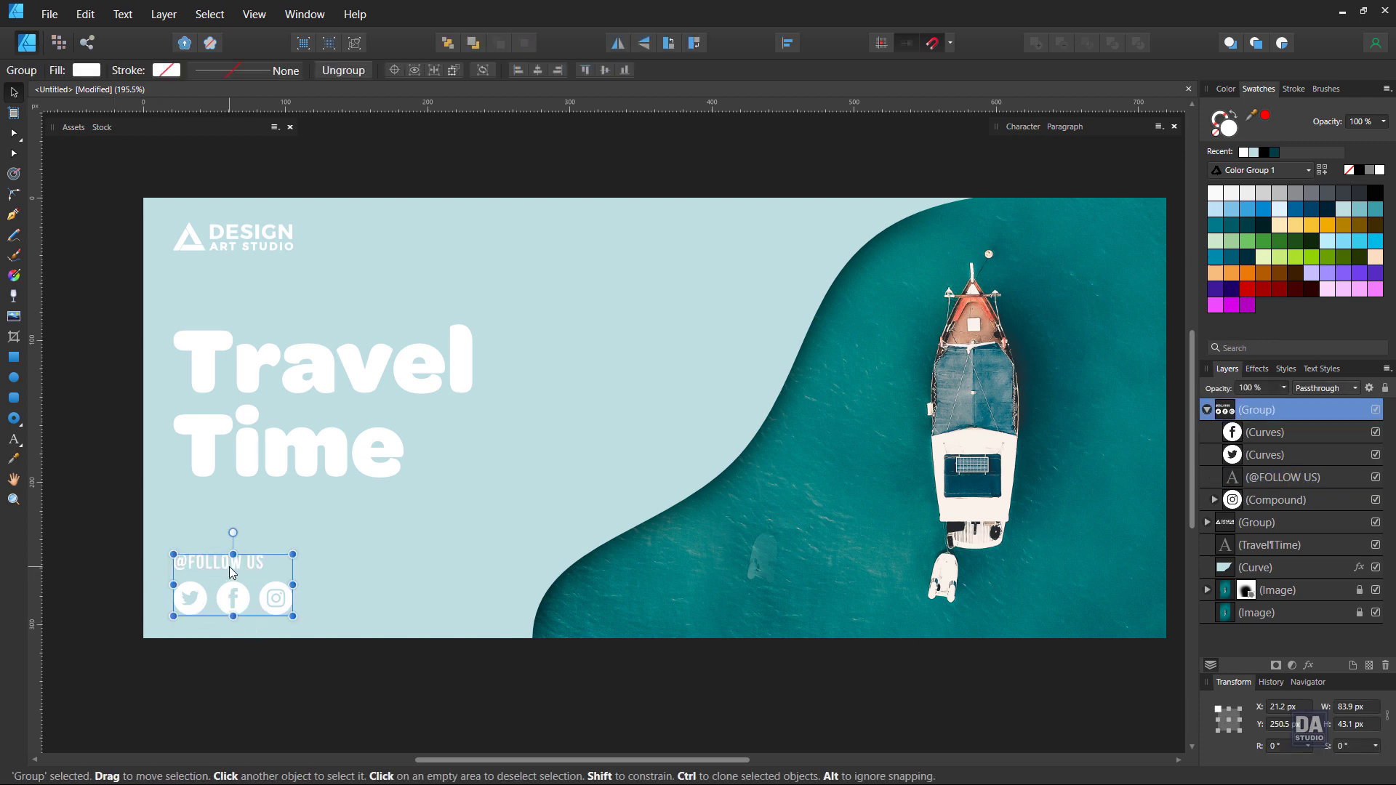
{"action": "double_click", "coordinate": [232, 572]}
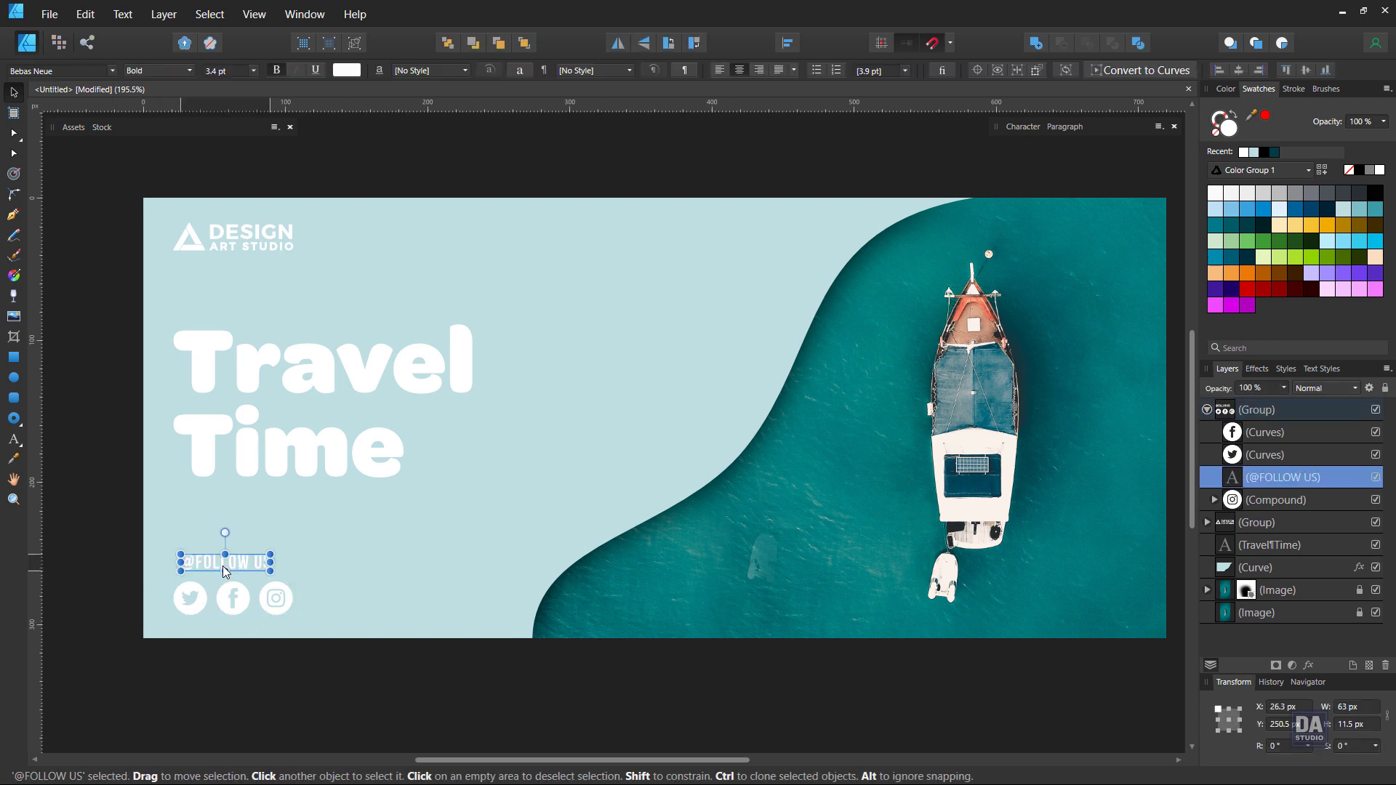
{"action": "left_click", "coordinate": [120, 575]}
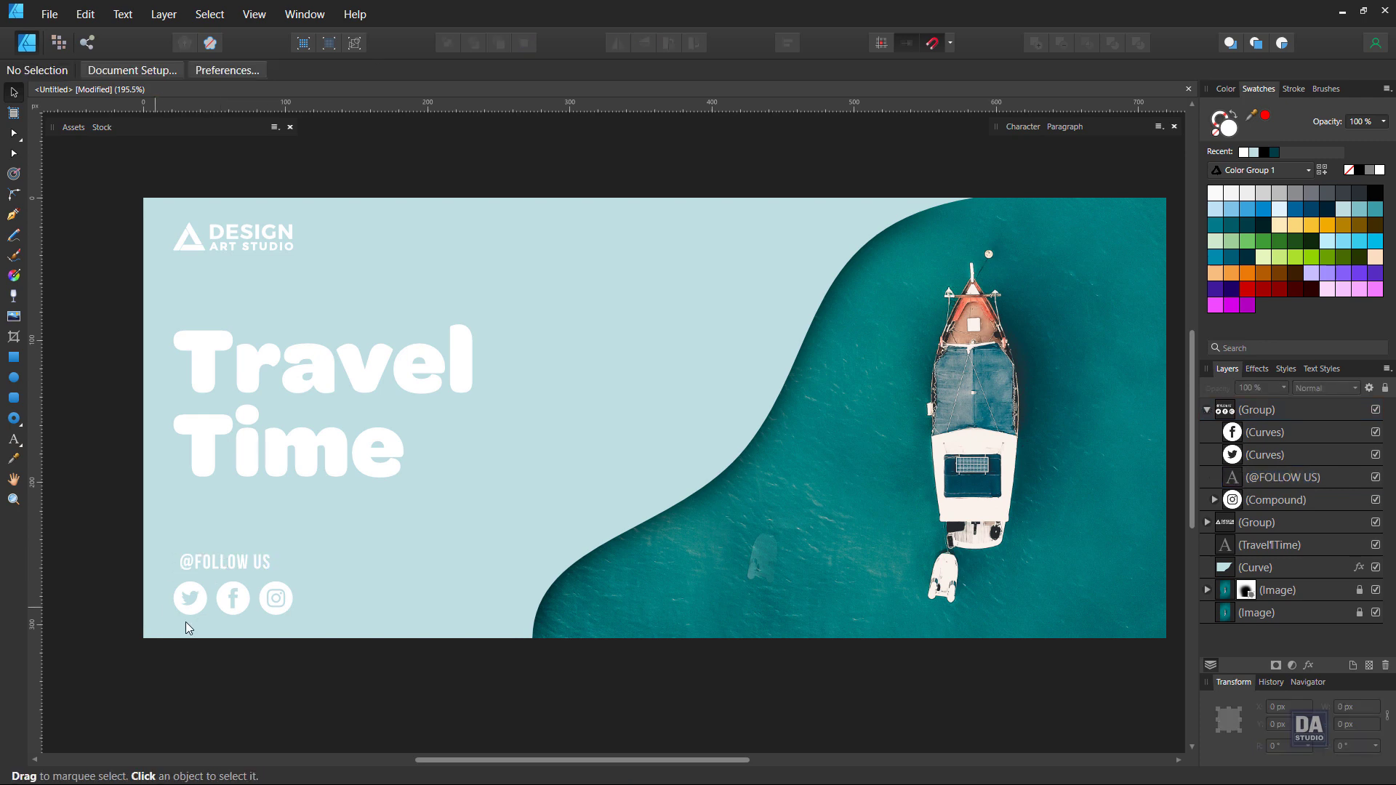
{"action": "left_click", "coordinate": [236, 608]}
{"action": "double_click", "coordinate": [242, 573]}
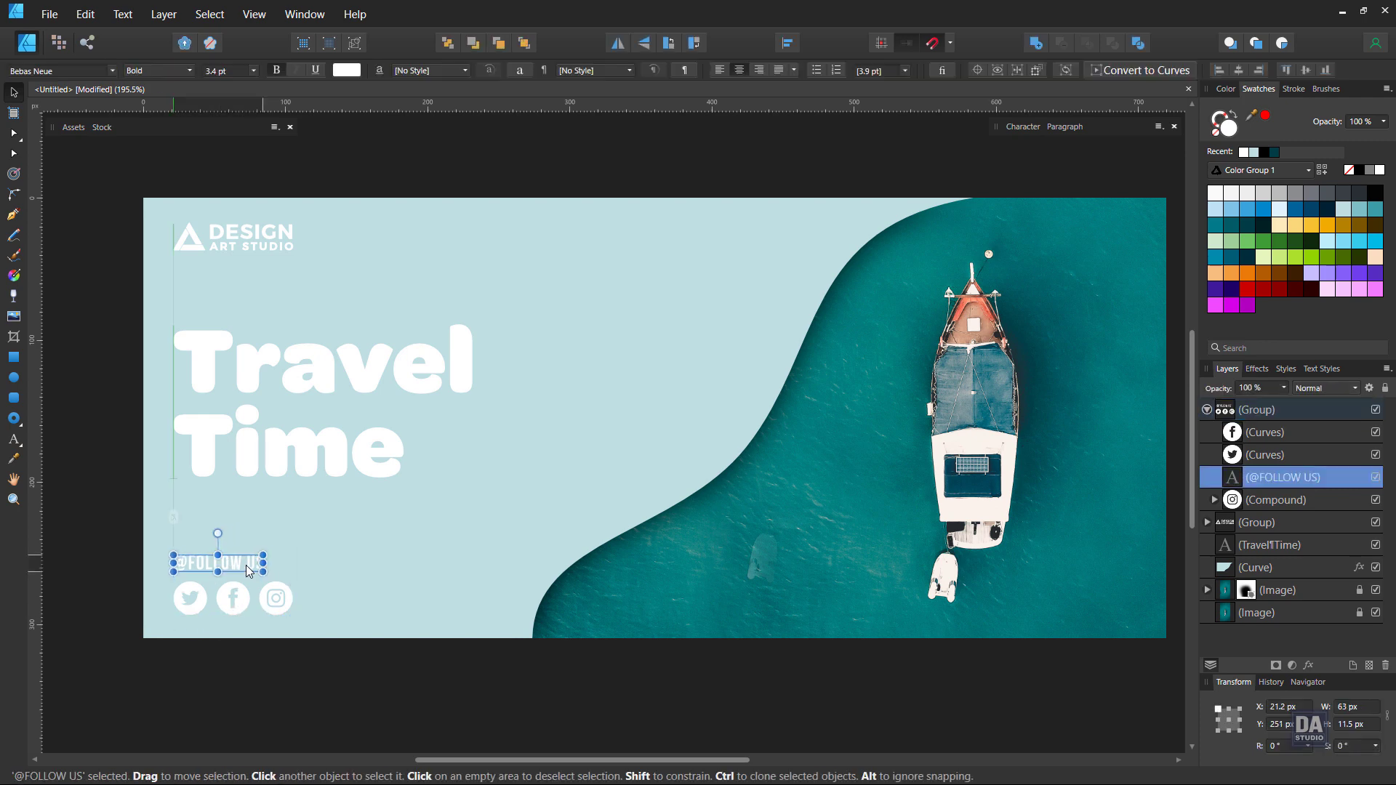
{"action": "left_click_drag", "start_coordinate": [251, 565], "coordinate": [251, 564]}
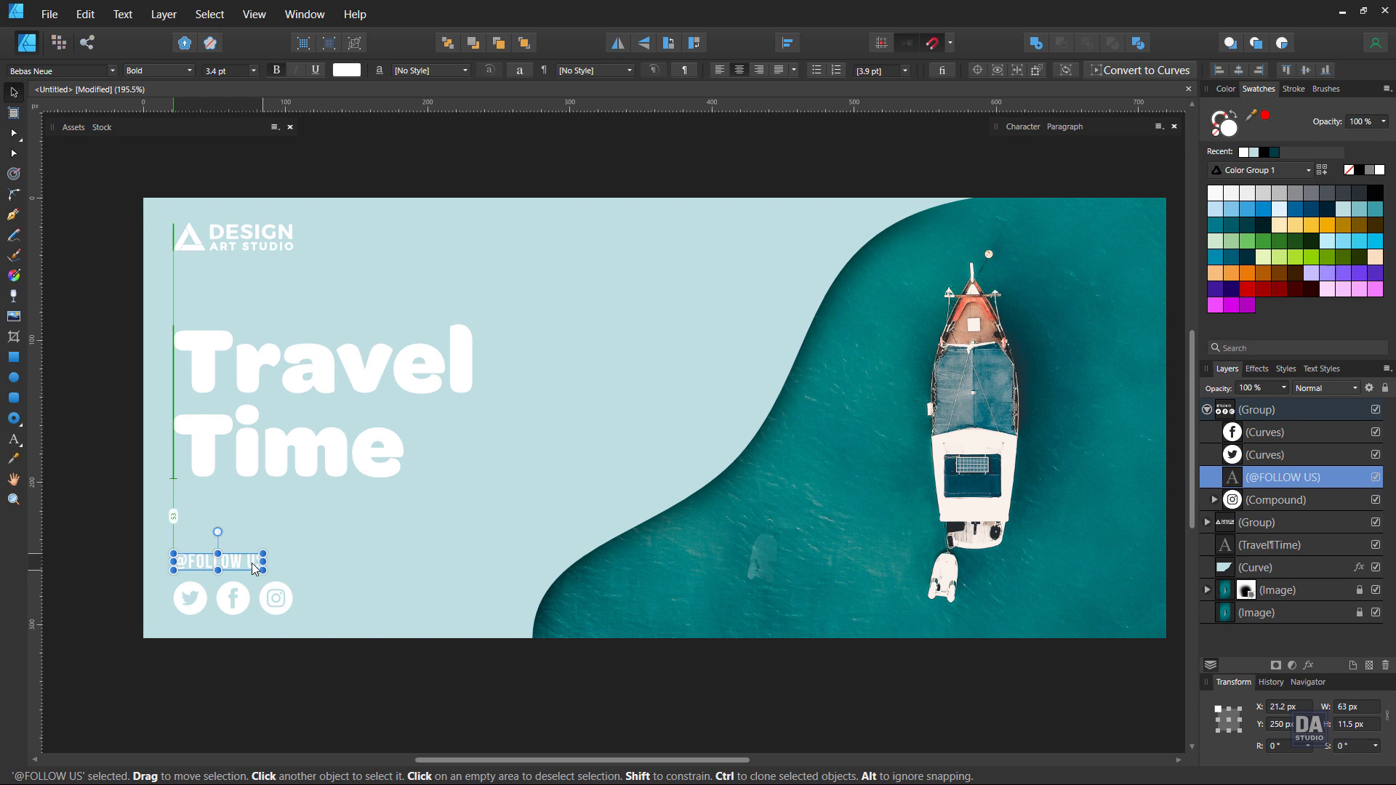
{"action": "left_click", "coordinate": [232, 674]}
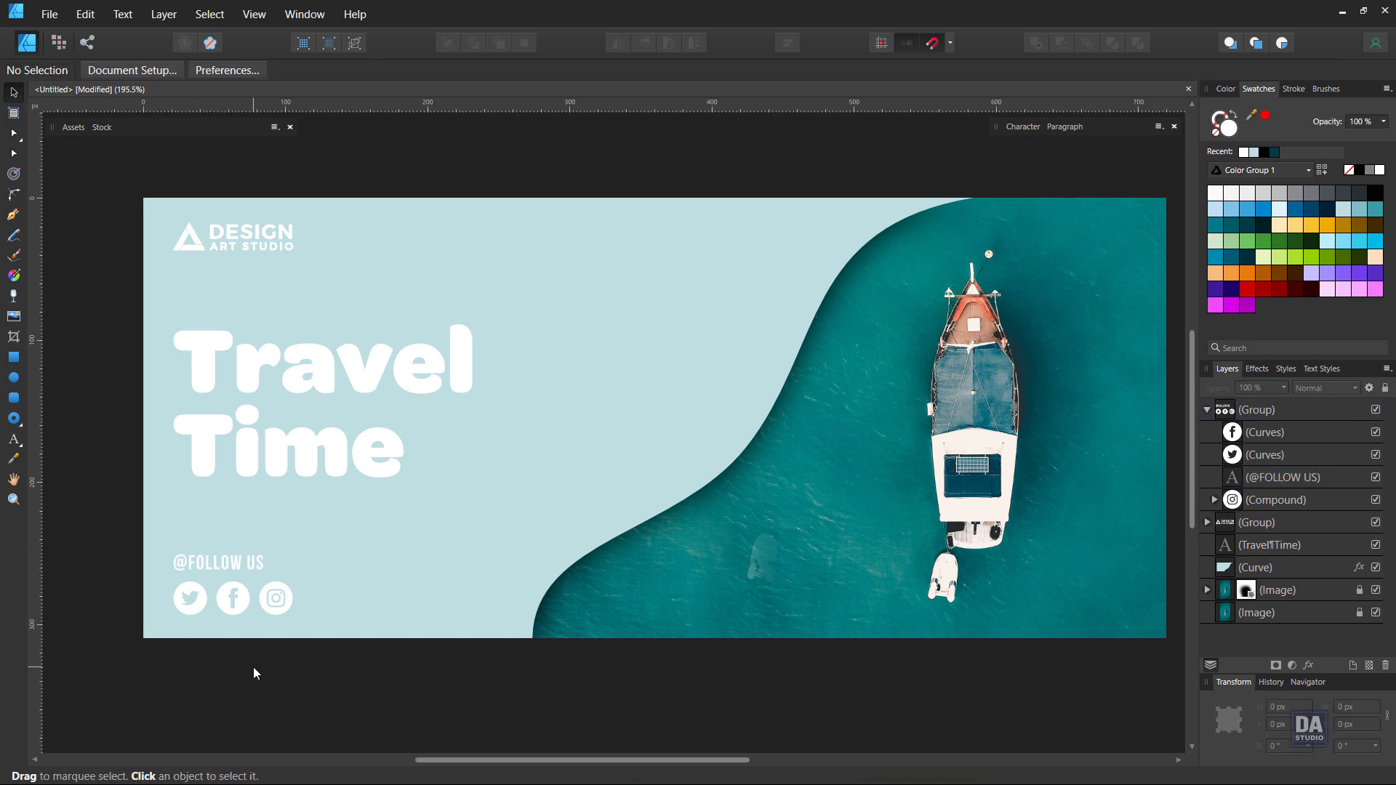
Move the Travel Time heading up slightly and shrink it to 15.5 pt
{"action": "left_click_drag", "start_coordinate": [250, 458], "coordinate": [249, 427]}
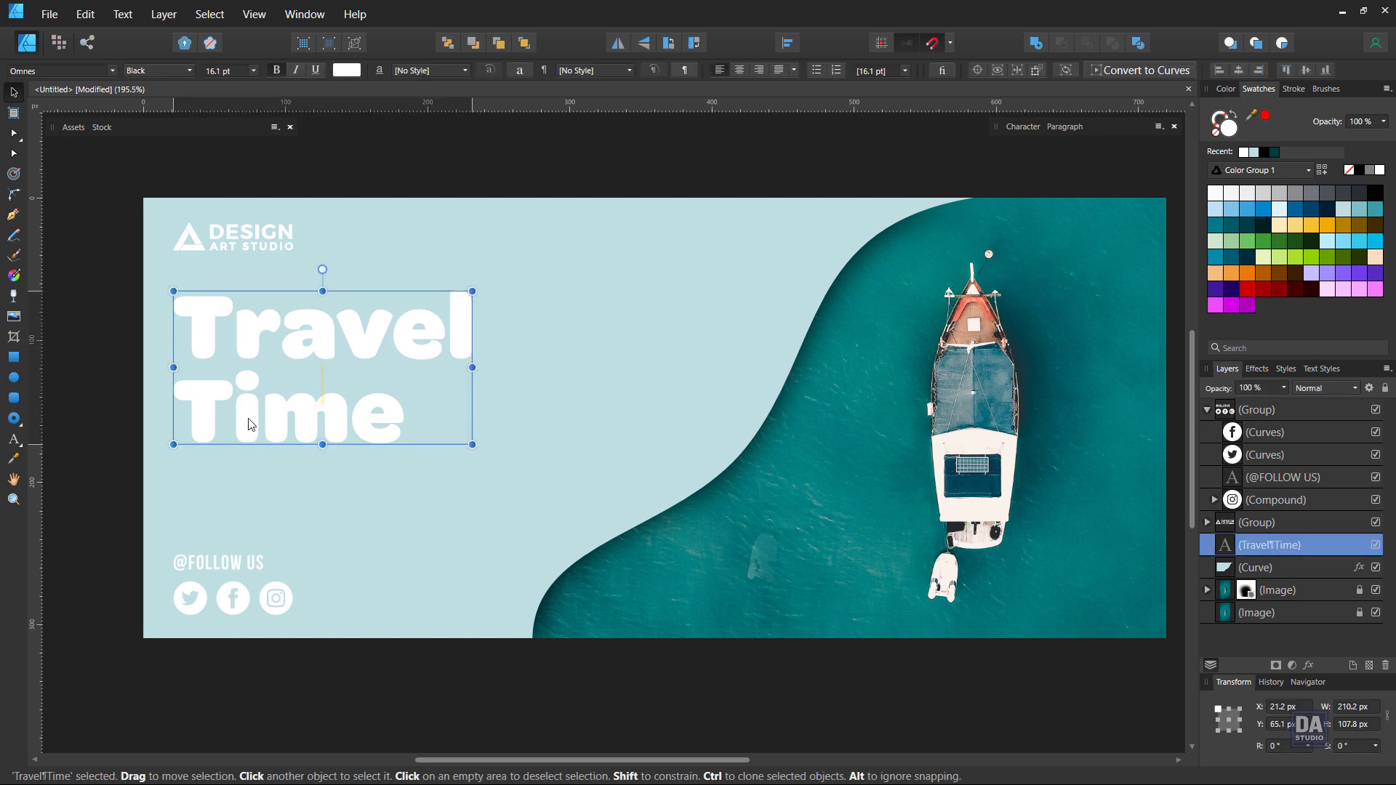
{"action": "left_click_drag", "start_coordinate": [471, 448], "coordinate": [458, 440]}
{"action": "mouse_move", "coordinate": [218, 461]}
{"action": "left_mouse_down"}
{"action": "mouse_move", "coordinate": [312, 461]}
{"action": "mouse_move", "coordinate": [314, 400]}
{"action": "mouse_move", "coordinate": [441, 443]}
{"action": "left_mouse_up"}
Drag a Sample Text White paragraph asset onto the banner
{"action": "left_click", "coordinate": [78, 130]}
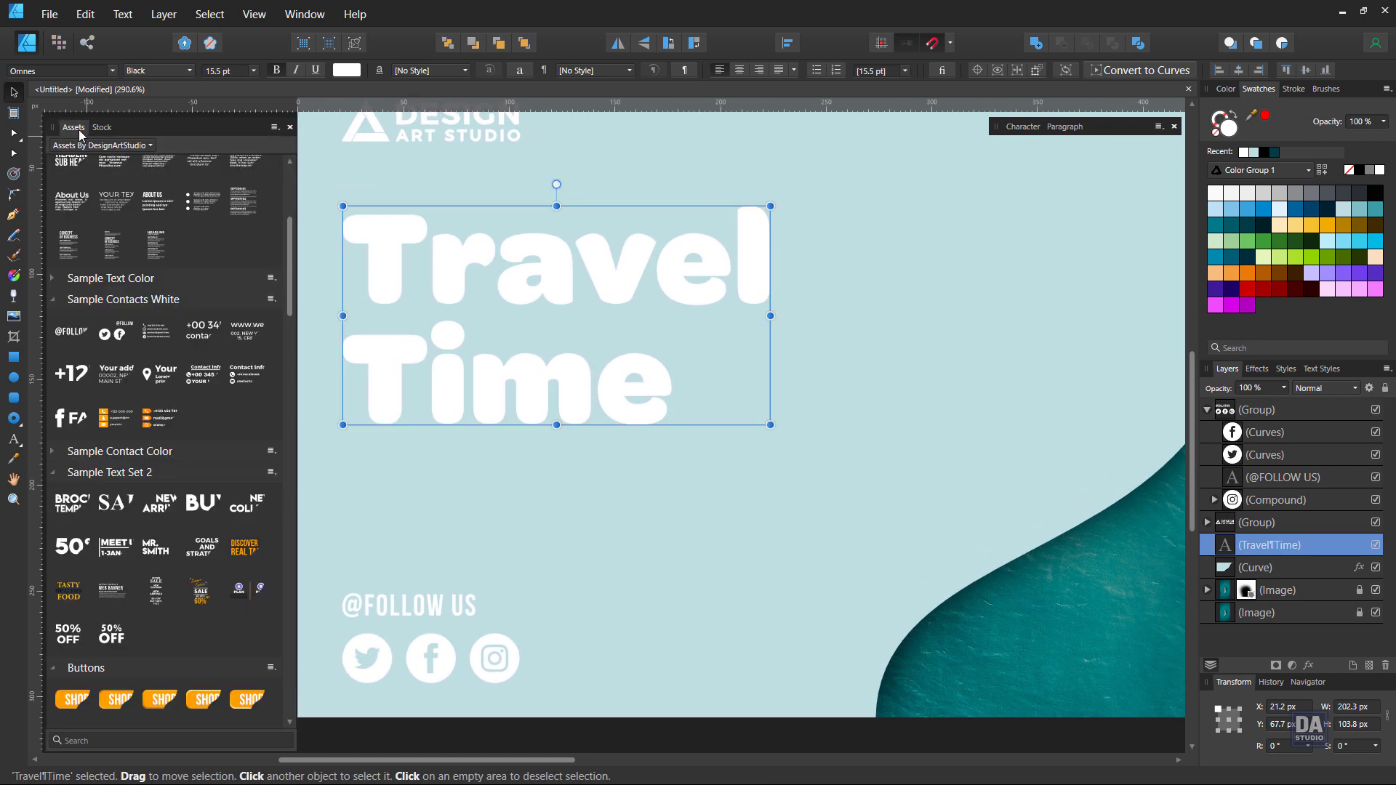
{"action": "scroll", "coordinate": [151, 331], "scroll_direction": "up", "scroll_amount": 1}
{"action": "scroll", "coordinate": [152, 334], "scroll_direction": "up", "scroll_amount": 3}
{"action": "scroll", "coordinate": [151, 336], "scroll_direction": "up", "scroll_amount": 1}
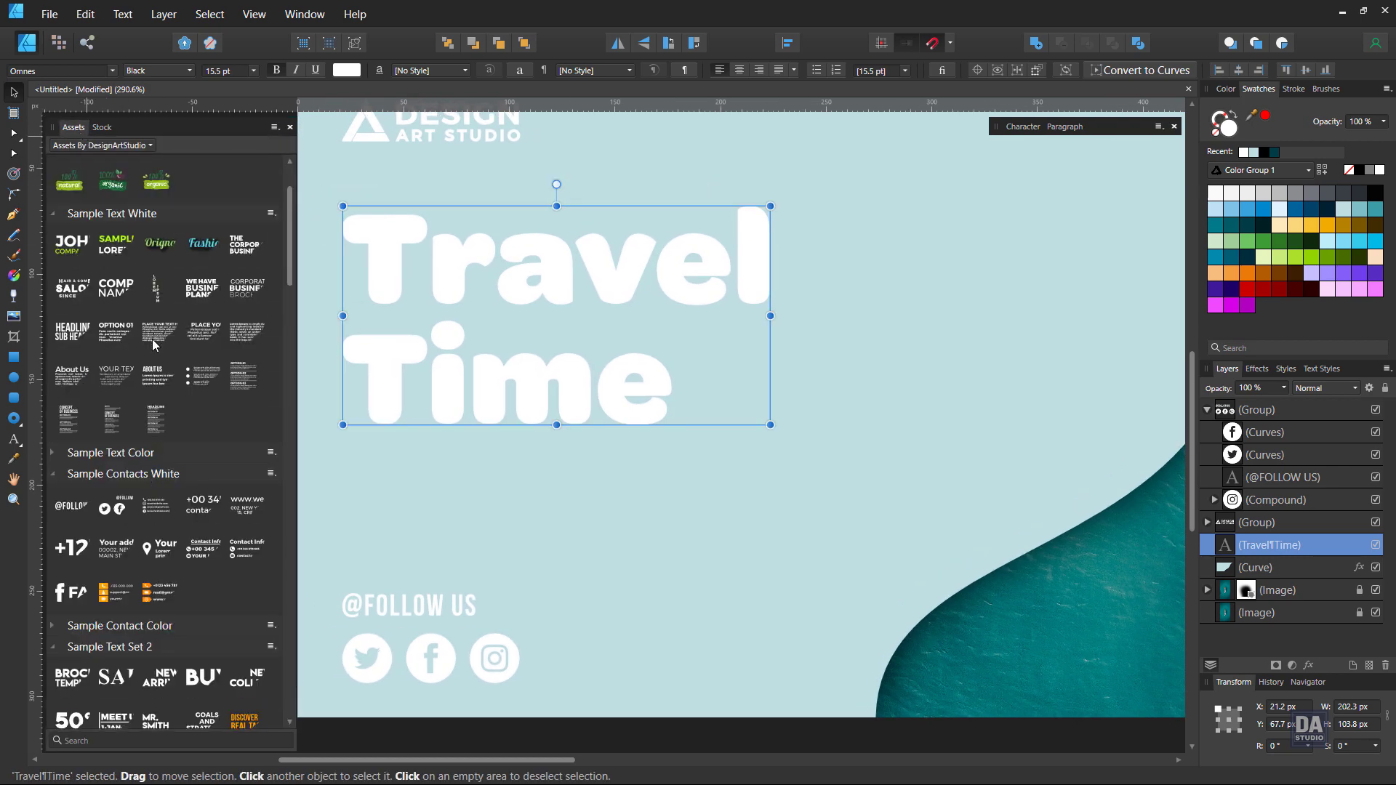
{"action": "scroll", "coordinate": [151, 339], "scroll_direction": "up", "scroll_amount": 2}
{"action": "left_click_drag", "start_coordinate": [152, 408], "coordinate": [709, 487]}
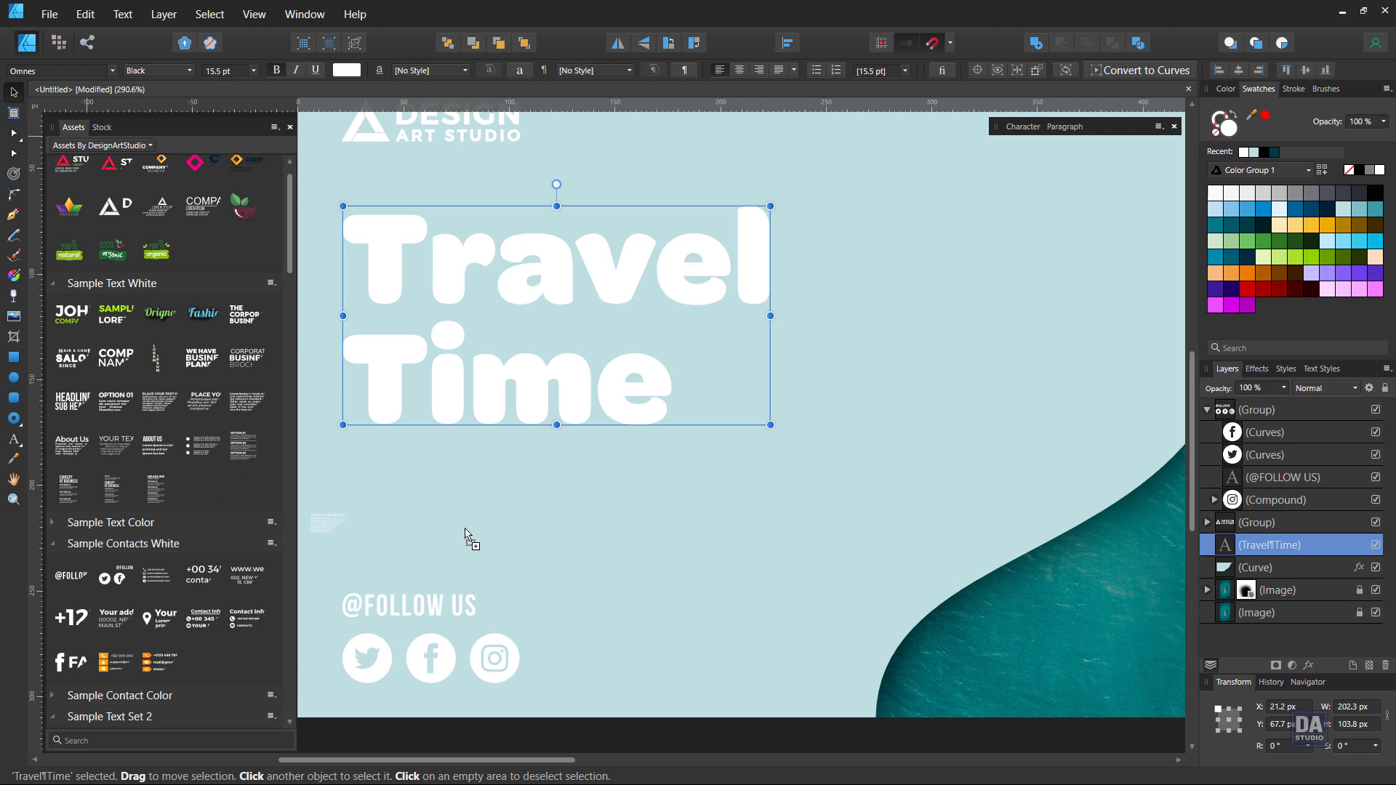
{"action": "scroll", "coordinate": [709, 486], "scroll_direction": "down", "scroll_amount": 1}
Shrink the sample text block, place it under 'Time', and delete its PLACE YOUR TEXT HERE heading
{"action": "scroll", "coordinate": [600, 482], "scroll_direction": "down", "scroll_amount": 1}
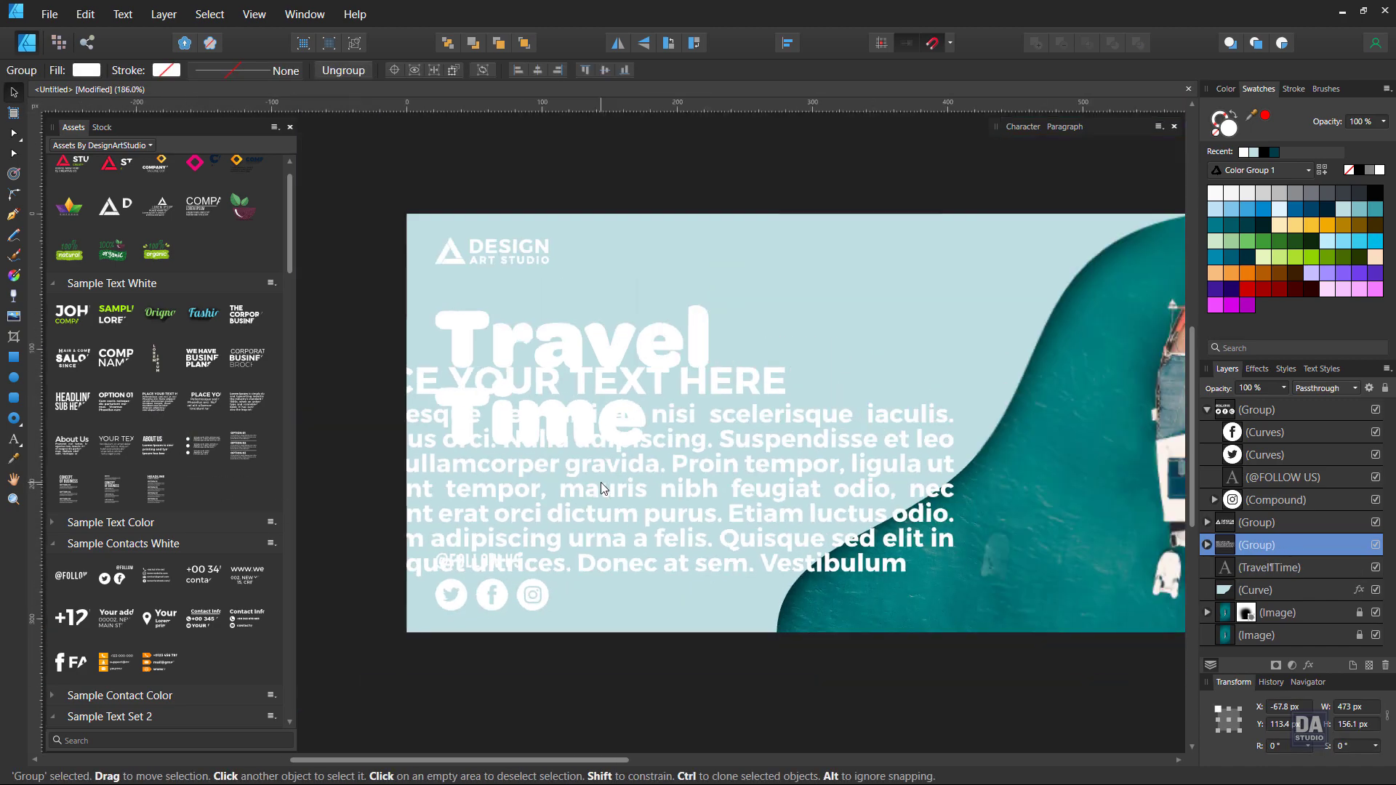
{"action": "left_click_drag", "start_coordinate": [955, 578], "coordinate": [532, 470]}
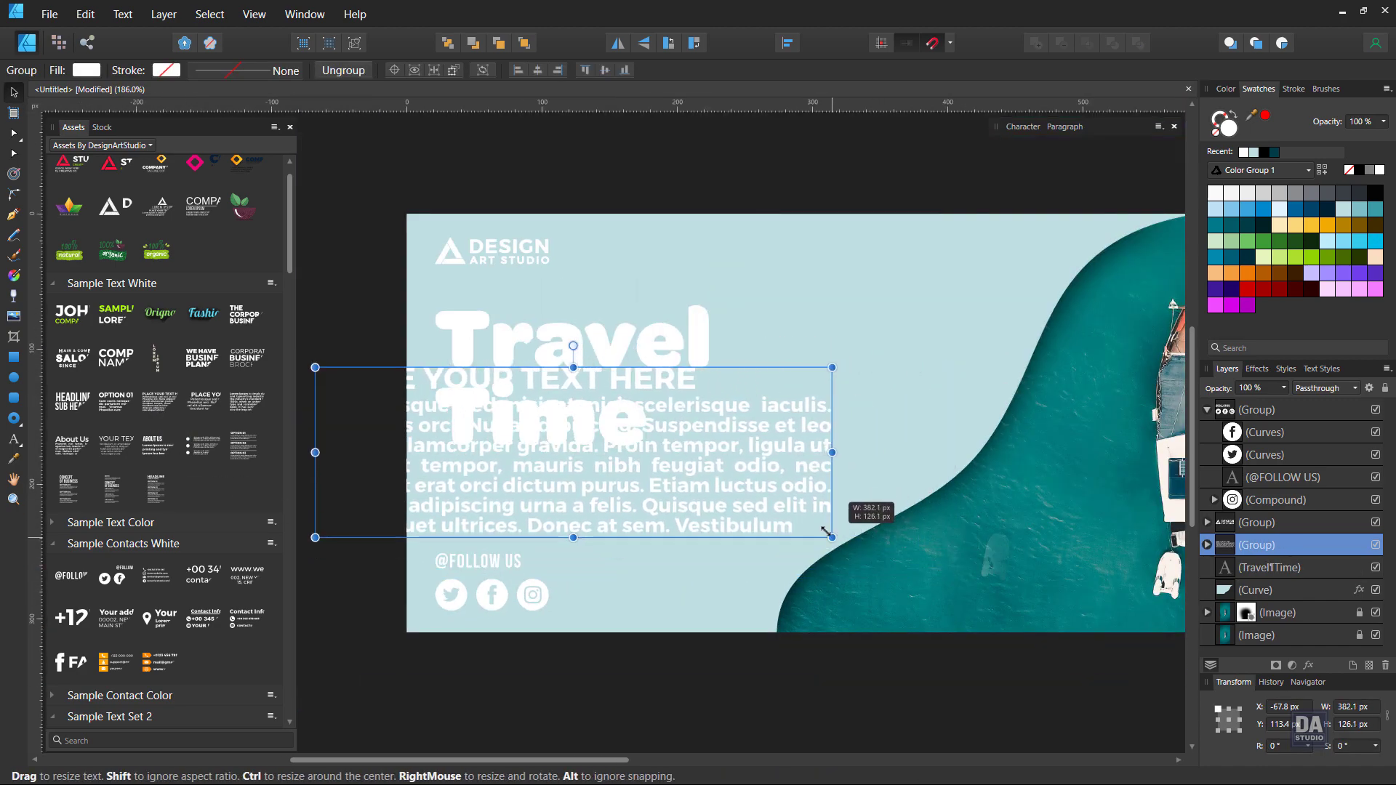
{"action": "left_click_drag", "start_coordinate": [443, 407], "coordinate": [565, 492]}
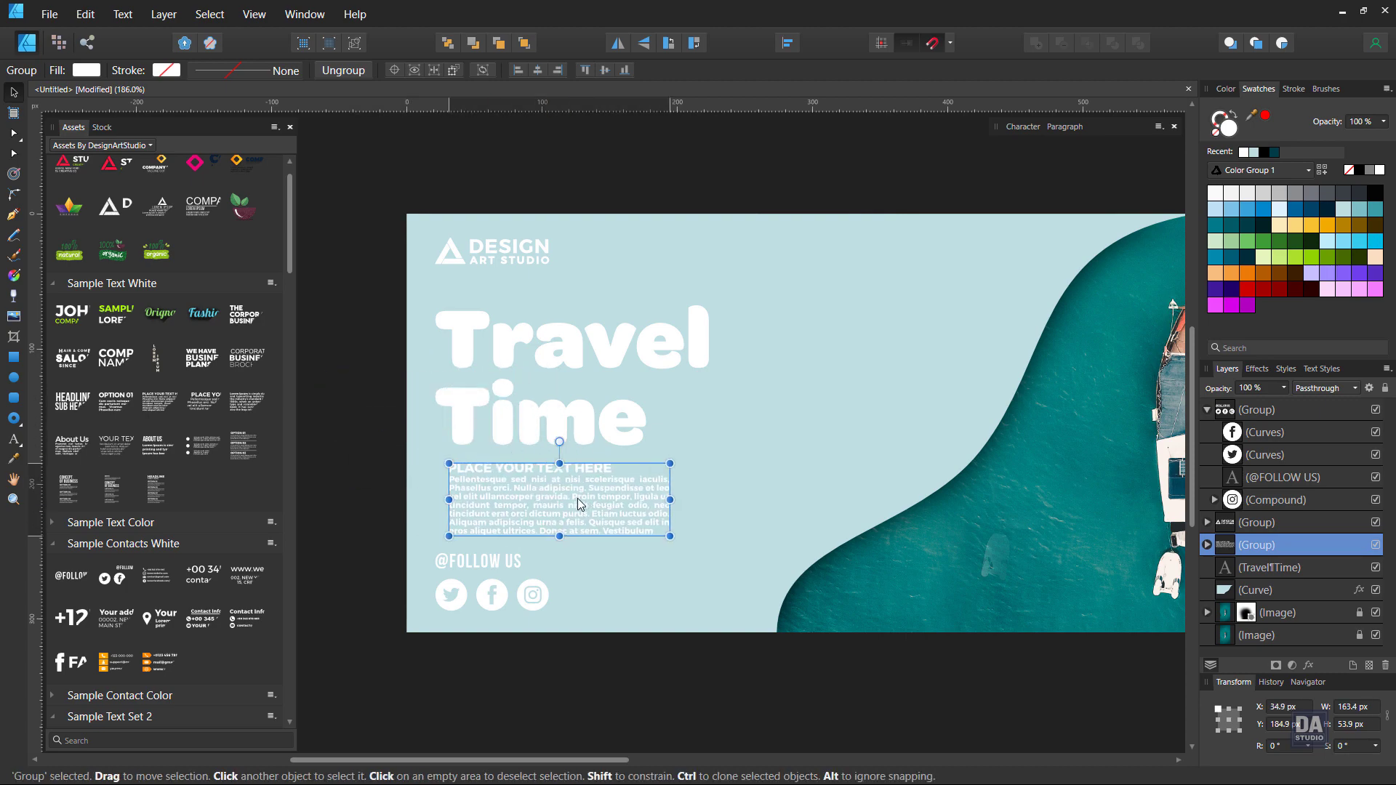
{"action": "scroll", "coordinate": [565, 491], "scroll_direction": "up", "scroll_amount": 2}
{"action": "scroll", "coordinate": [517, 493], "scroll_direction": "up", "scroll_amount": 2}
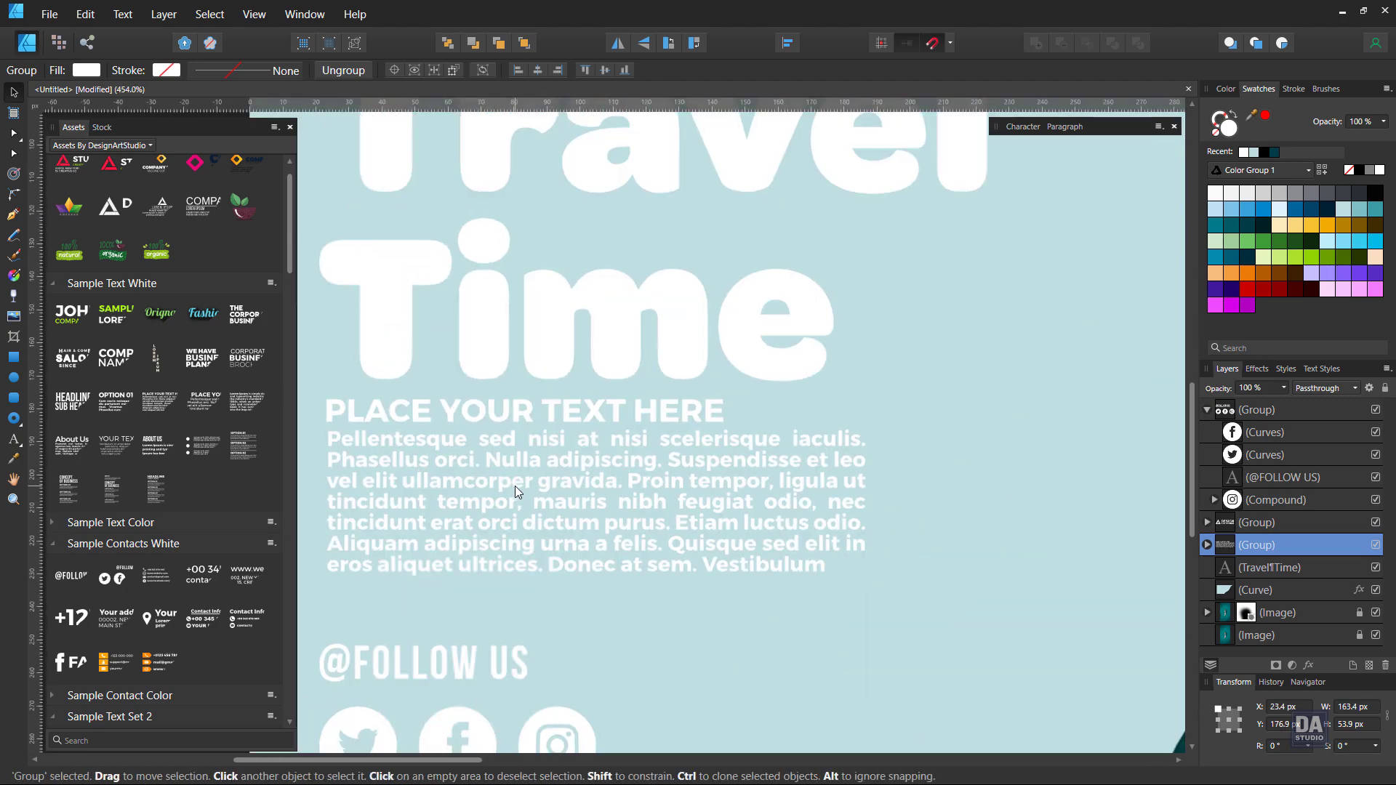
{"action": "left_click", "coordinate": [457, 418]}
{"action": "key", "text": "Delete"}
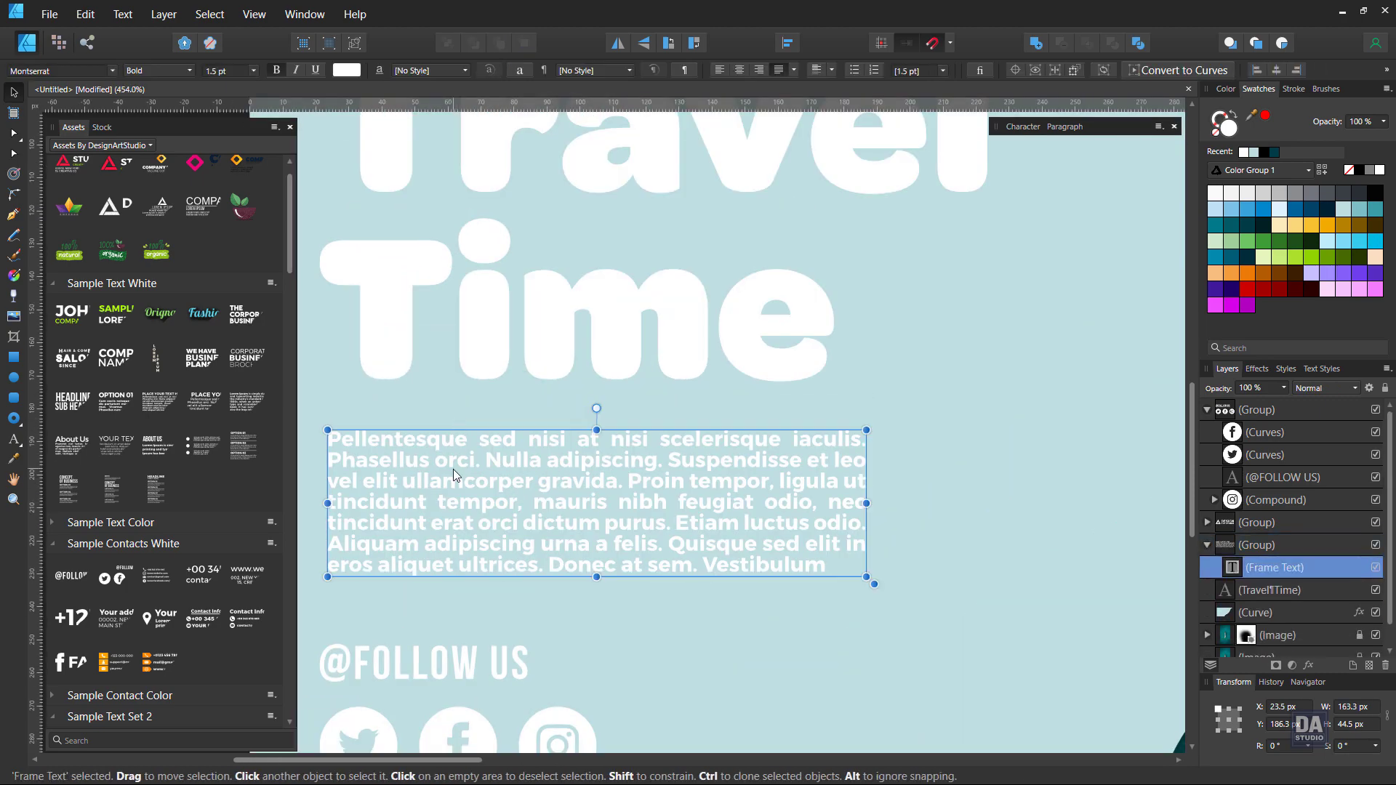
Move the paragraph up, widen it, and trim it to three lines
{"action": "left_click_drag", "start_coordinate": [485, 524], "coordinate": [478, 504]}
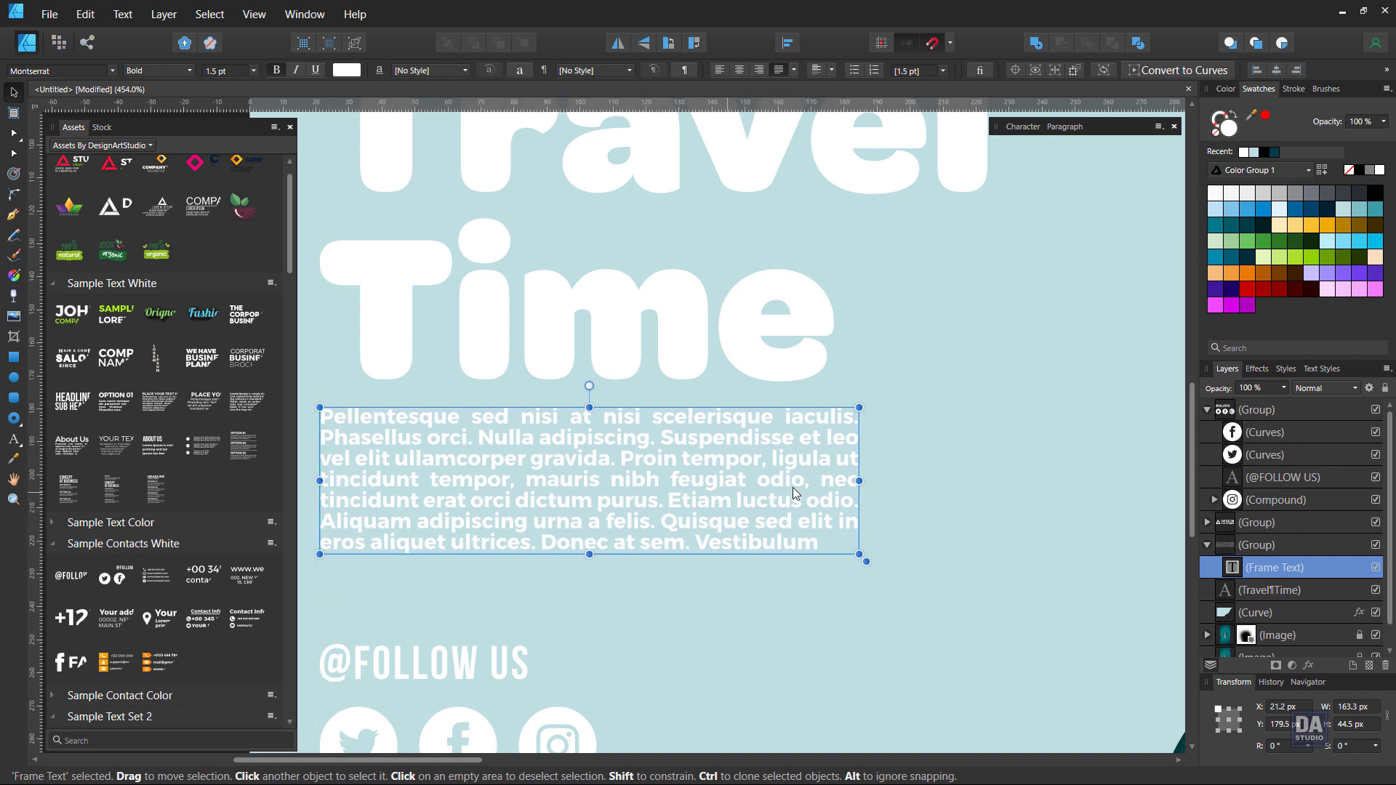
{"action": "left_click_drag", "start_coordinate": [859, 484], "coordinate": [1036, 472]}
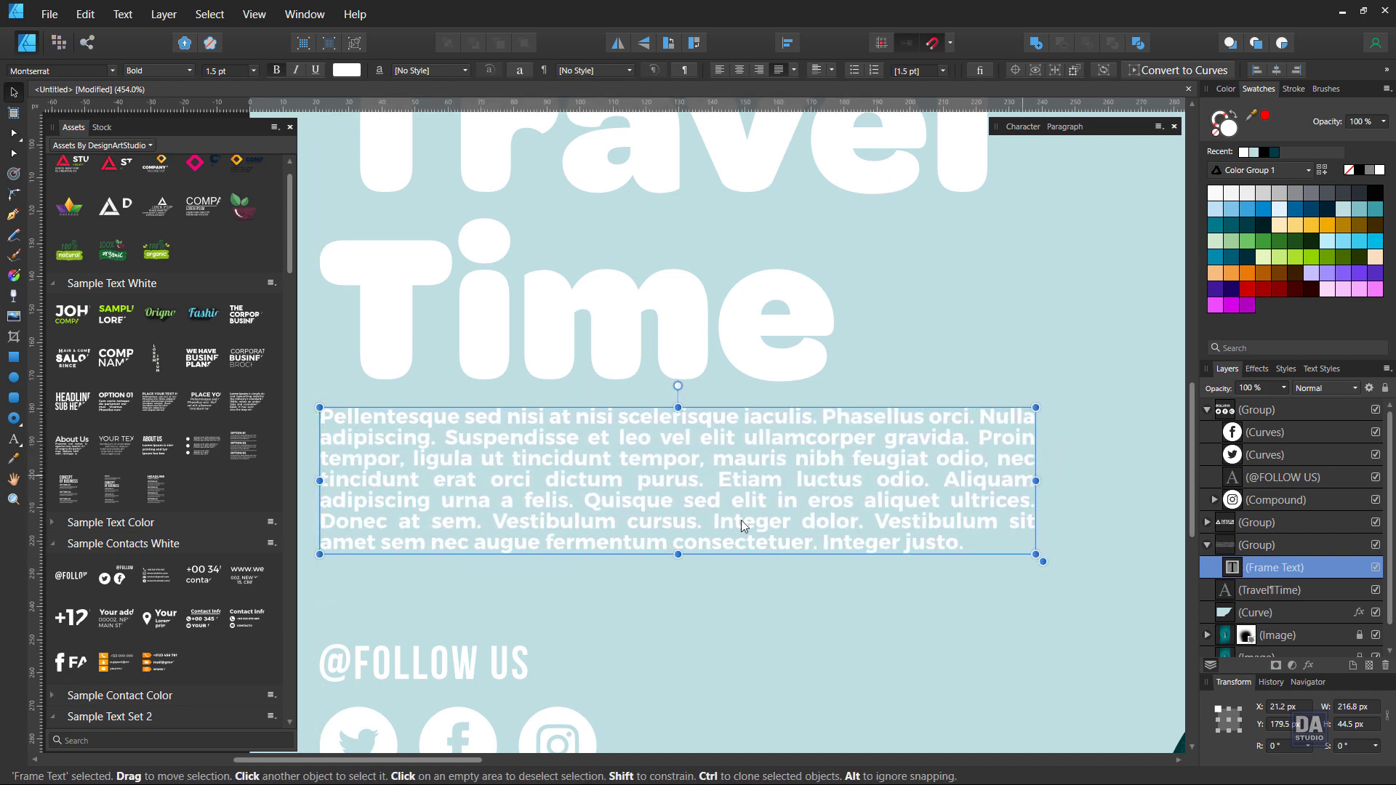
{"action": "left_click_drag", "start_coordinate": [677, 553], "coordinate": [662, 488]}
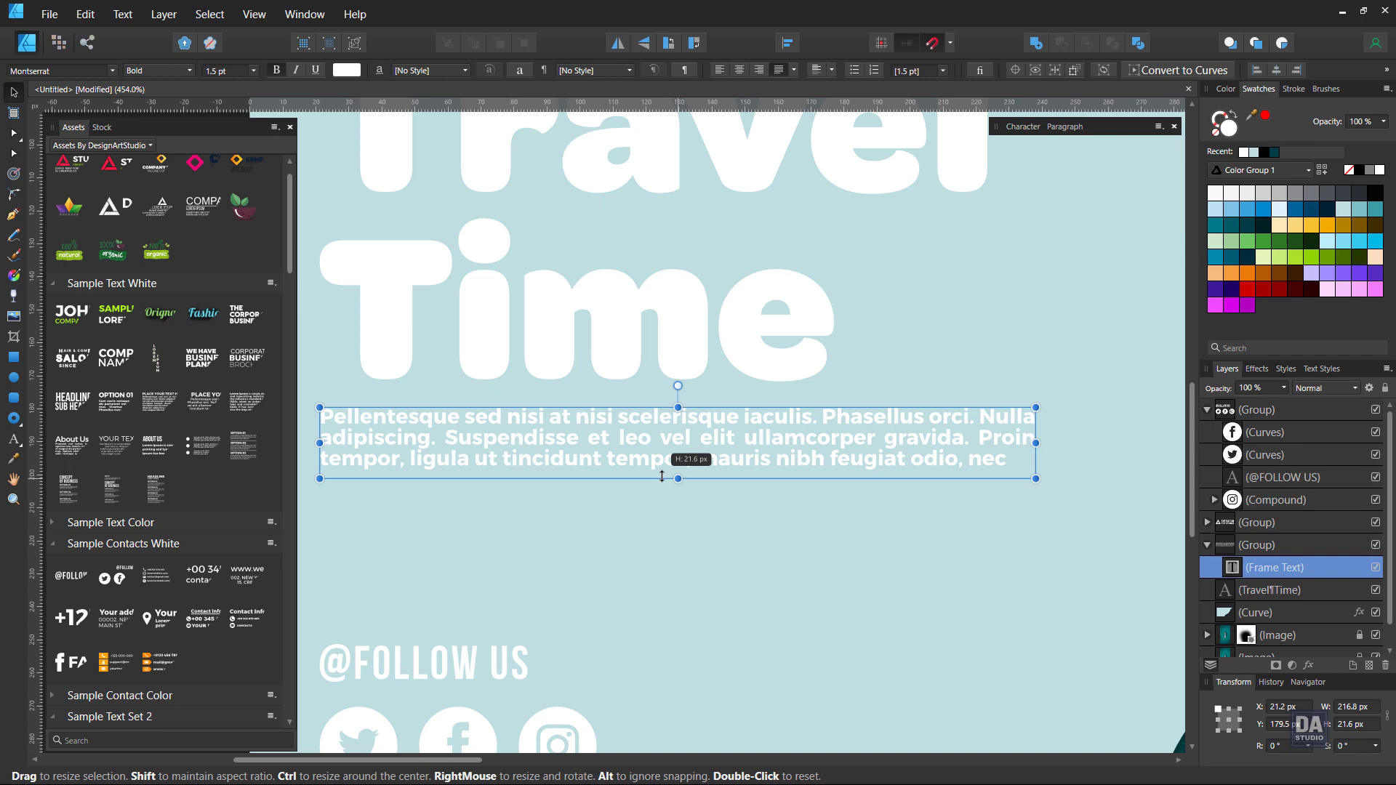
{"action": "scroll", "coordinate": [649, 487], "scroll_direction": "down", "scroll_amount": 3}
{"action": "scroll", "coordinate": [669, 483], "scroll_direction": "up", "scroll_amount": 2}
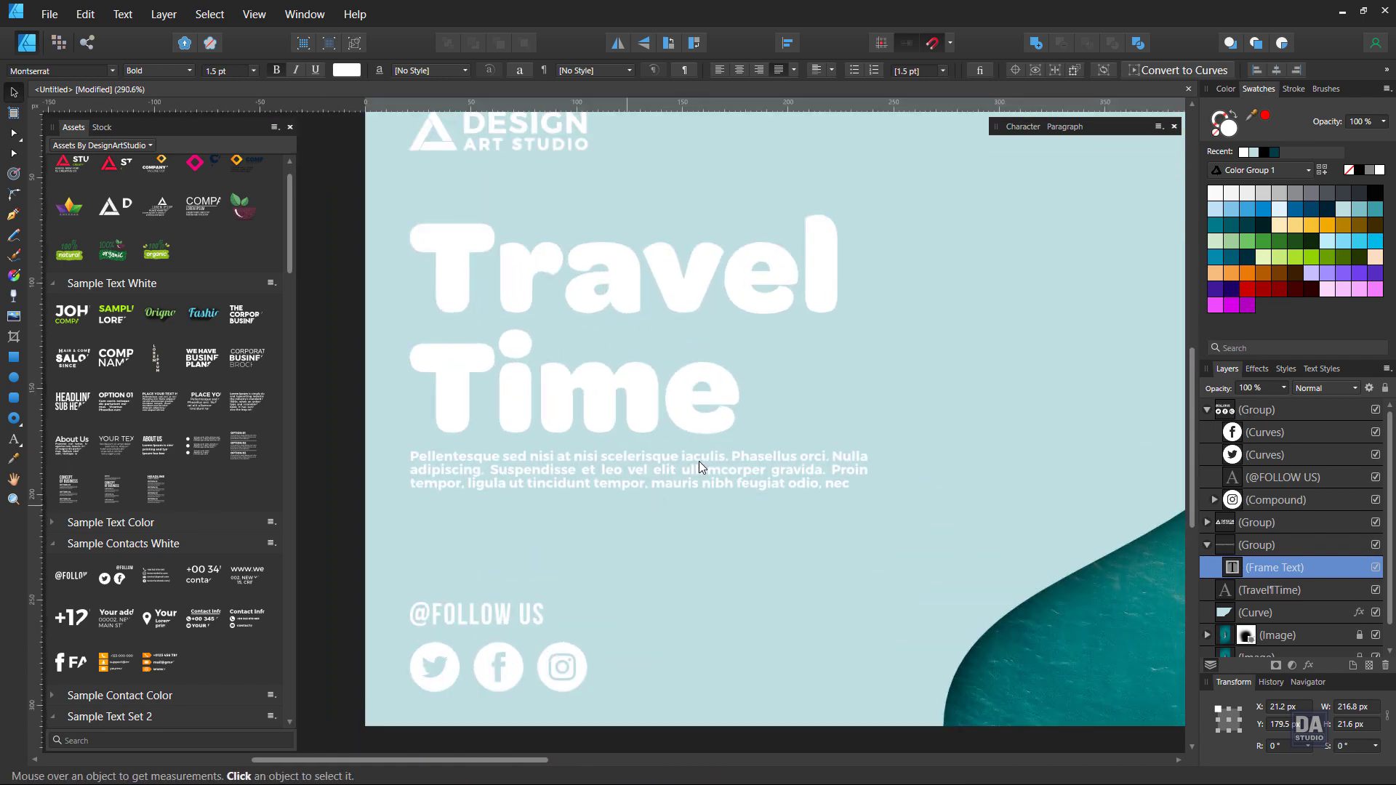
{"action": "scroll", "coordinate": [720, 458], "scroll_direction": "down", "scroll_amount": 2}
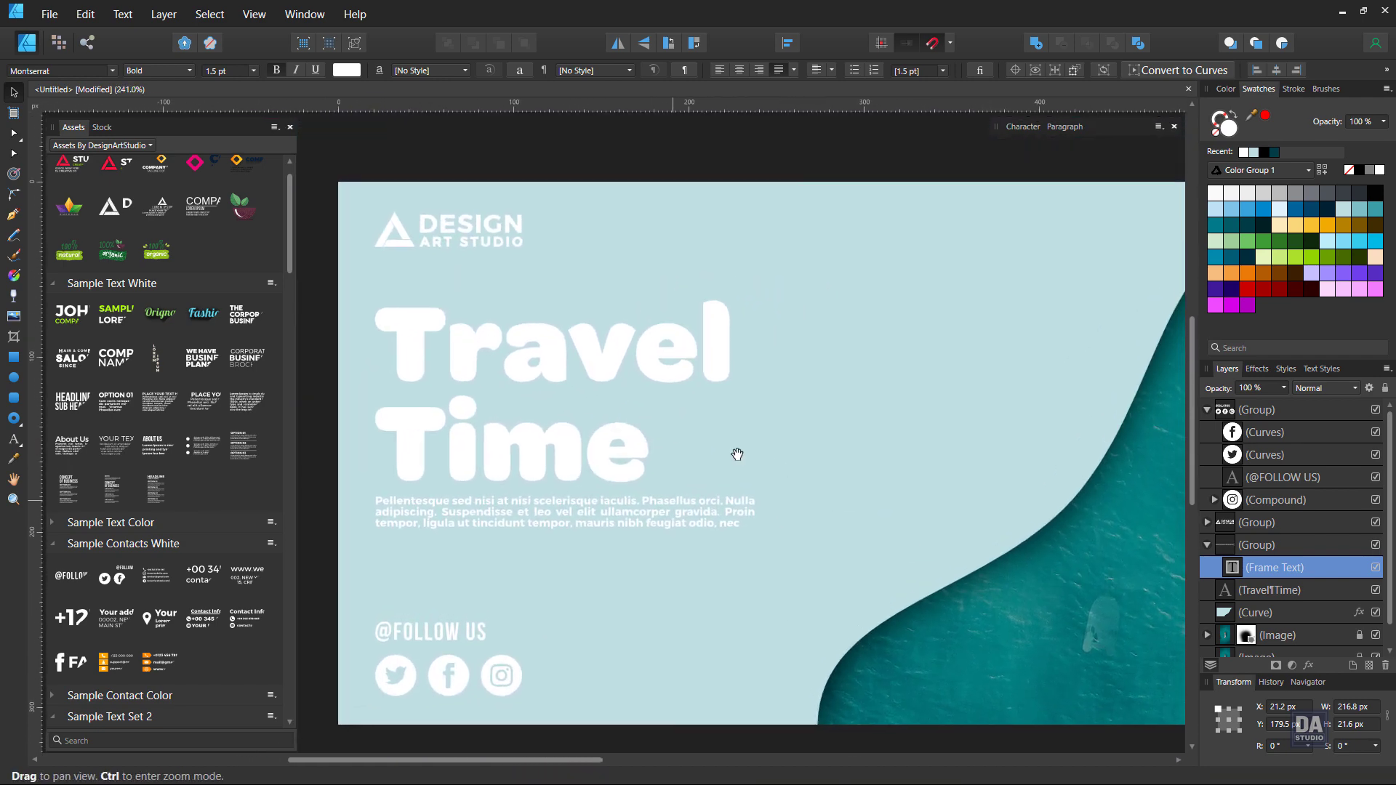
{"action": "left_click_drag", "start_coordinate": [738, 454], "coordinate": [701, 442]}
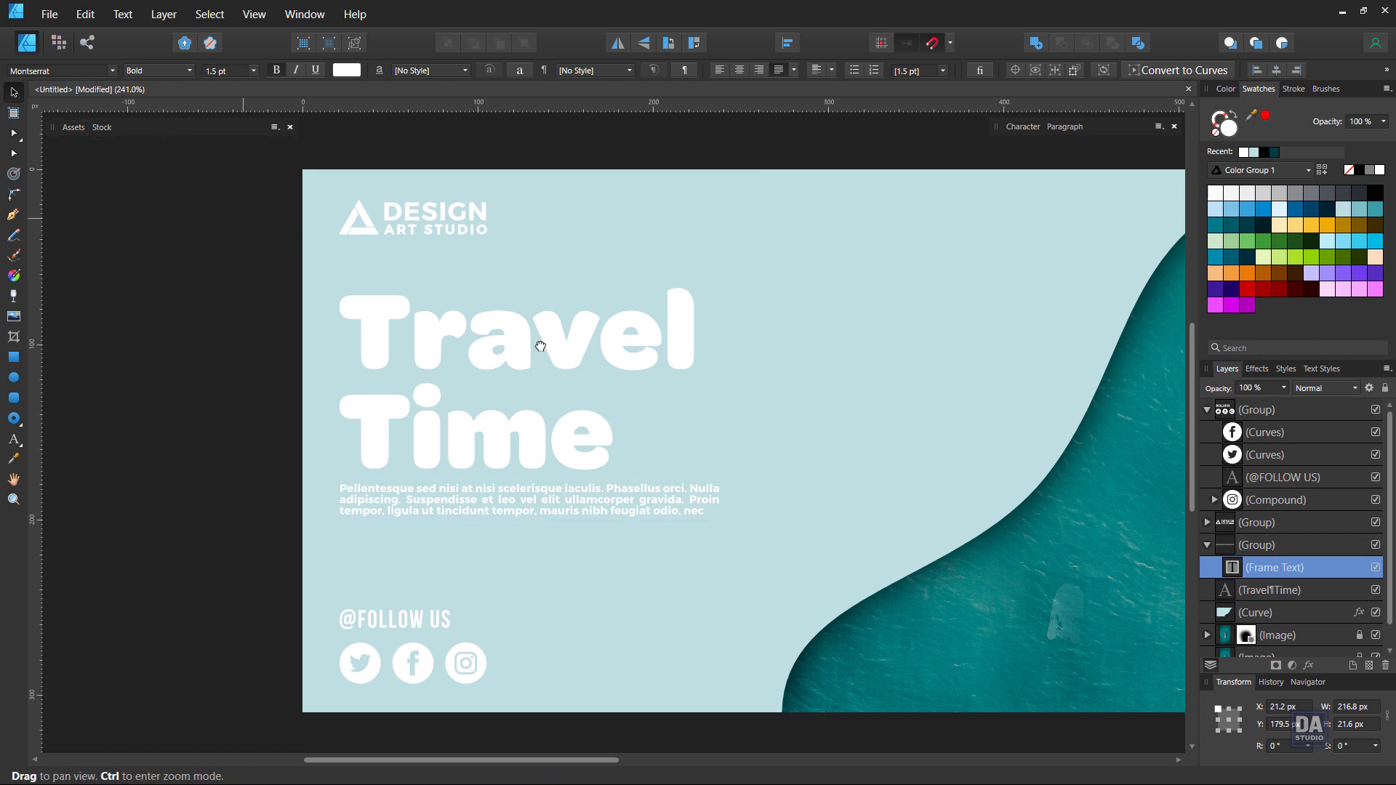
{"action": "left_click_drag", "start_coordinate": [540, 346], "coordinate": [374, 356]}
{"action": "scroll", "coordinate": [407, 407], "scroll_direction": "down", "scroll_amount": 1}
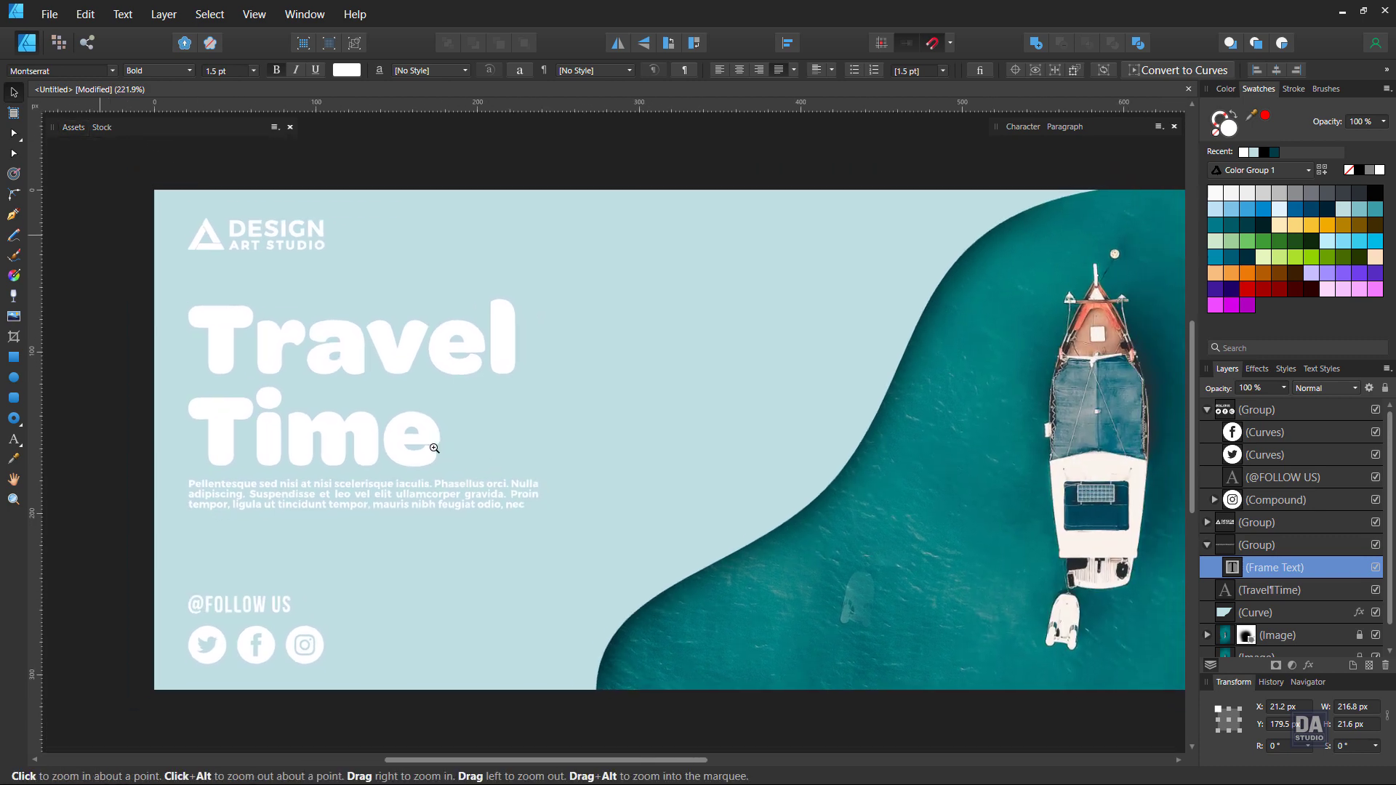
Move the heading and paragraph down together and narrow the paragraph frame
{"action": "left_click", "coordinate": [344, 457], "text": "shift"}
{"action": "left_click_drag", "start_coordinate": [358, 447], "coordinate": [358, 465]}
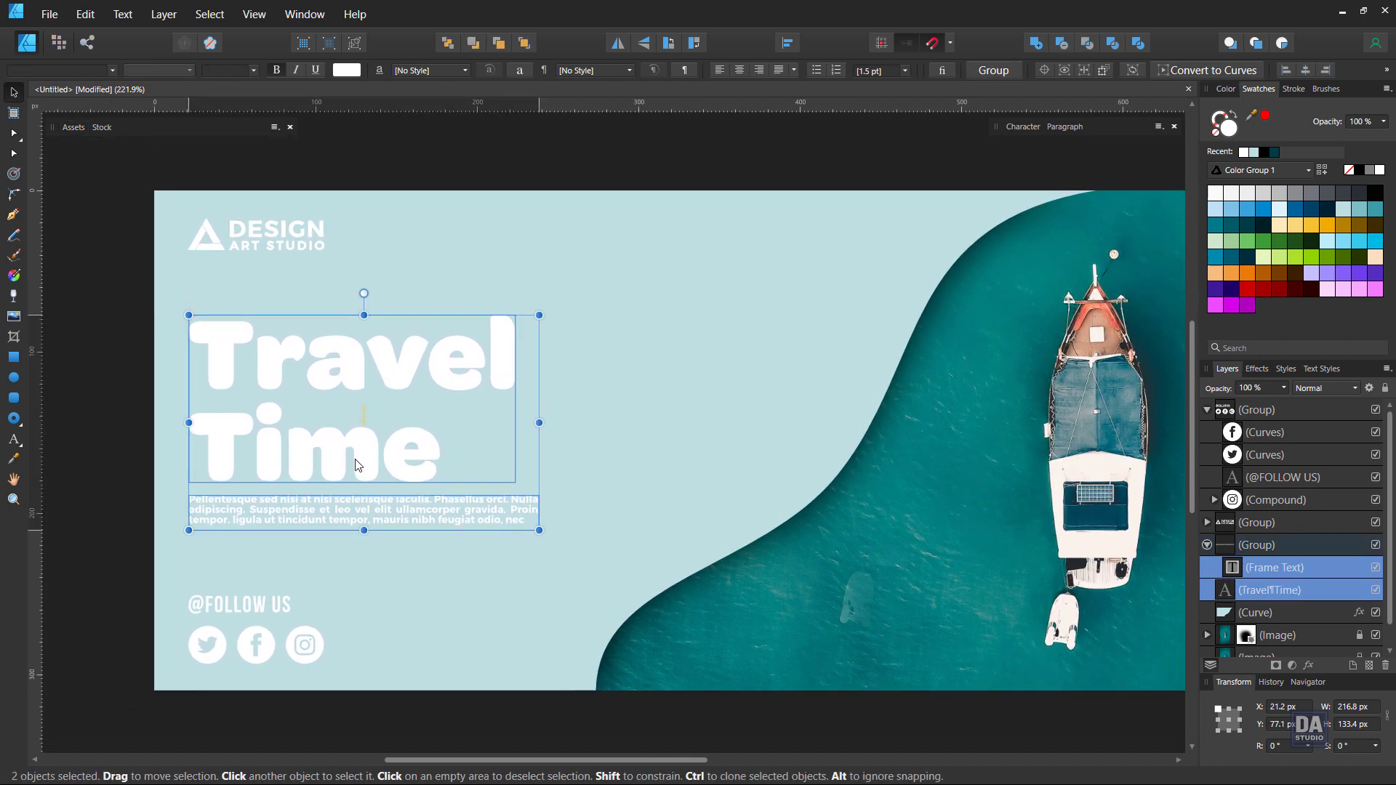
{"action": "left_click", "coordinate": [356, 513]}
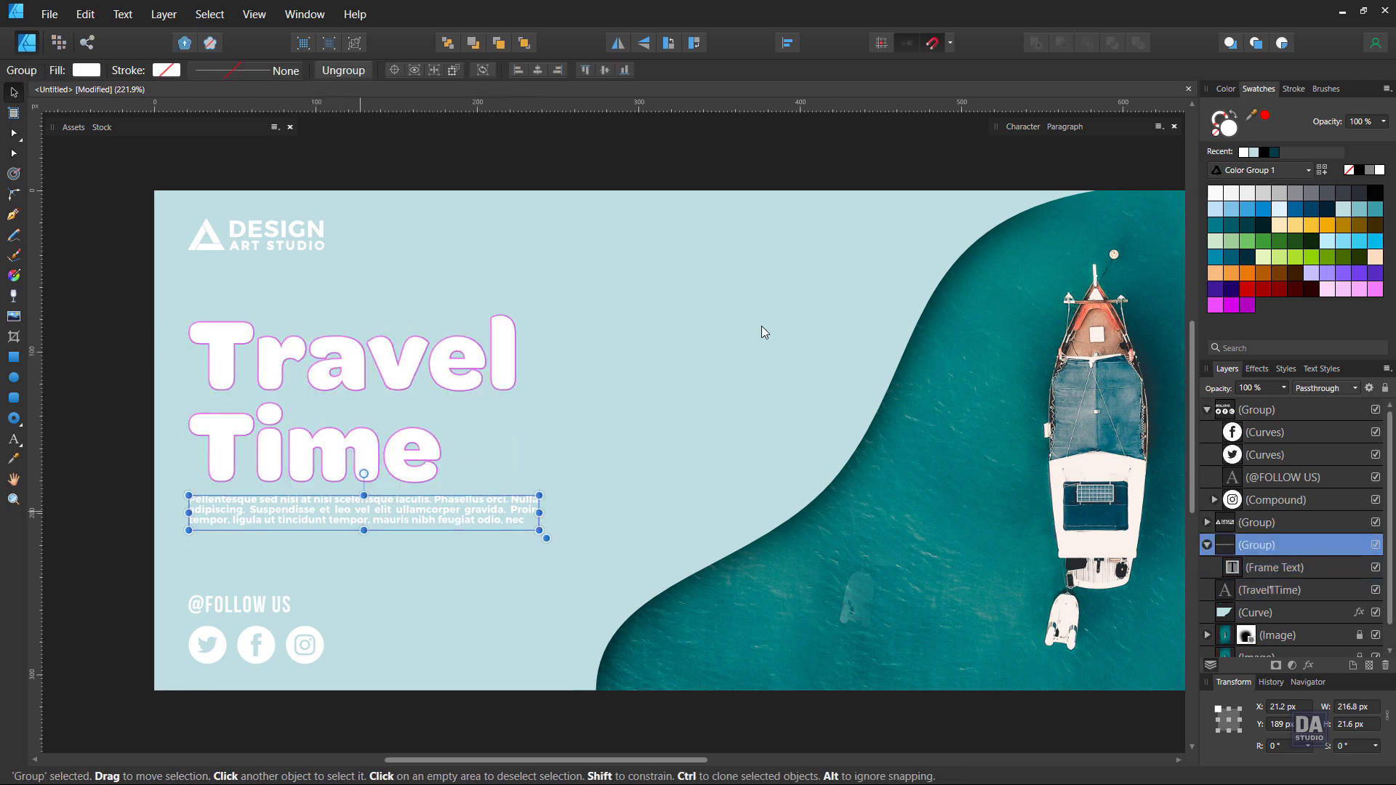
{"action": "left_click", "coordinate": [1030, 134]}
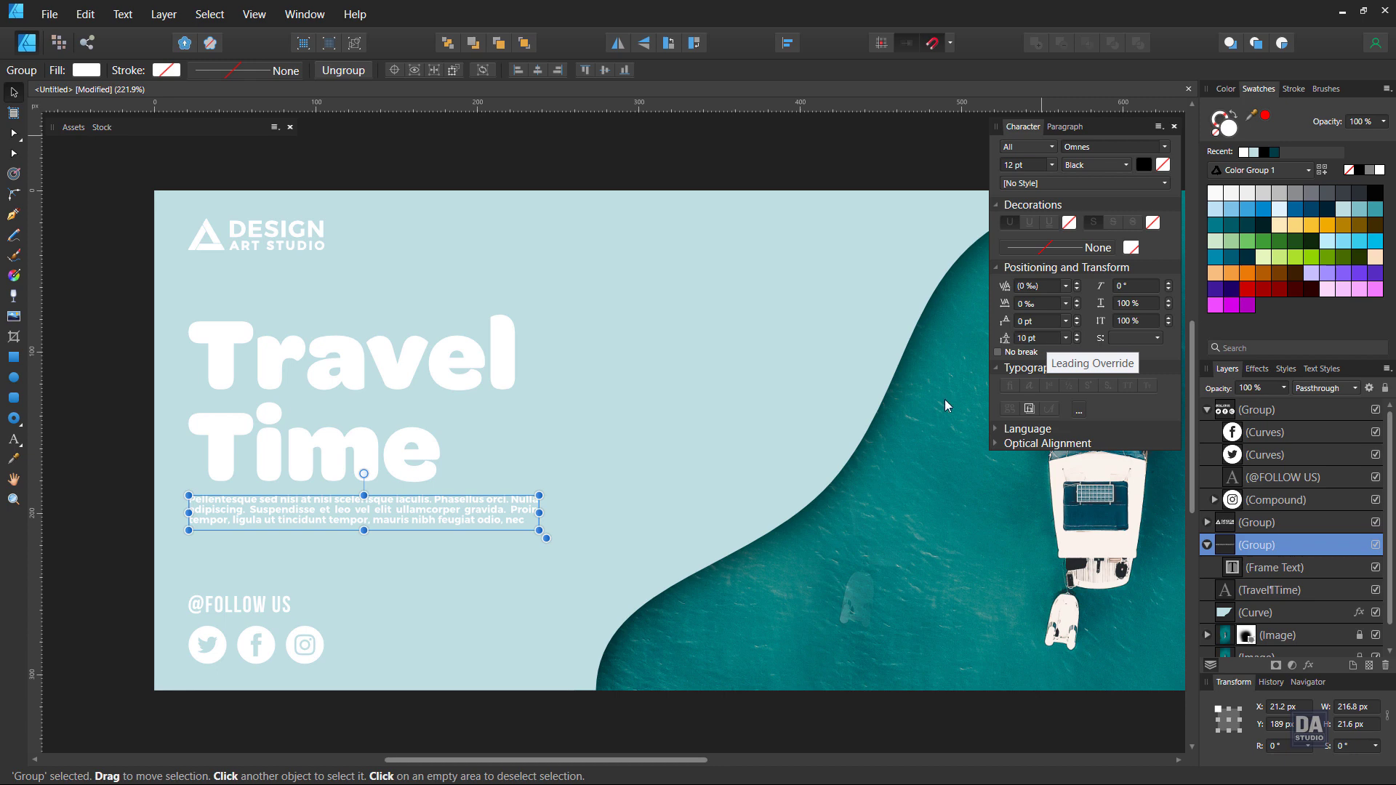
{"action": "double_click", "coordinate": [406, 522]}
{"action": "scroll", "coordinate": [1033, 343], "scroll_direction": "down", "scroll_amount": 1}
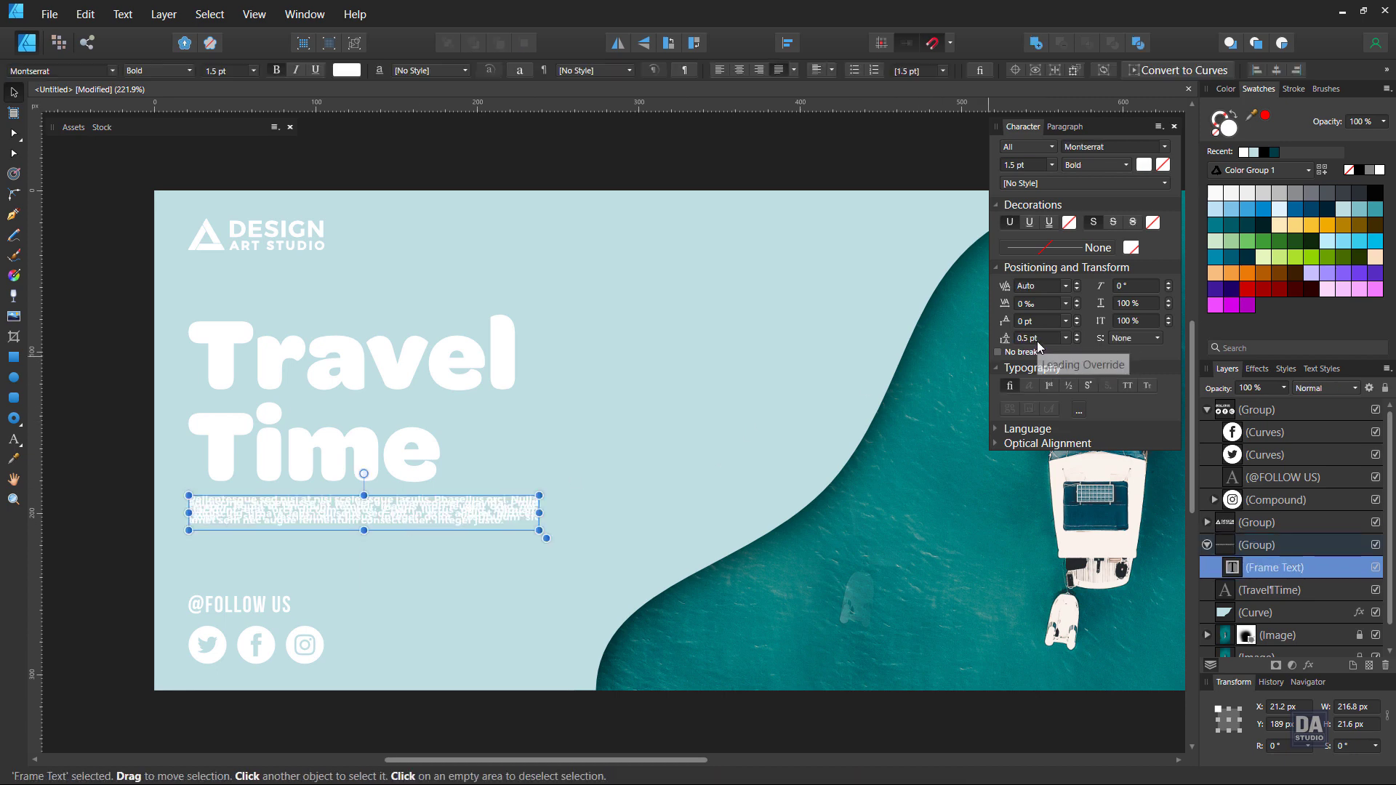
{"action": "scroll", "coordinate": [1038, 347], "scroll_direction": "up", "scroll_amount": 1}
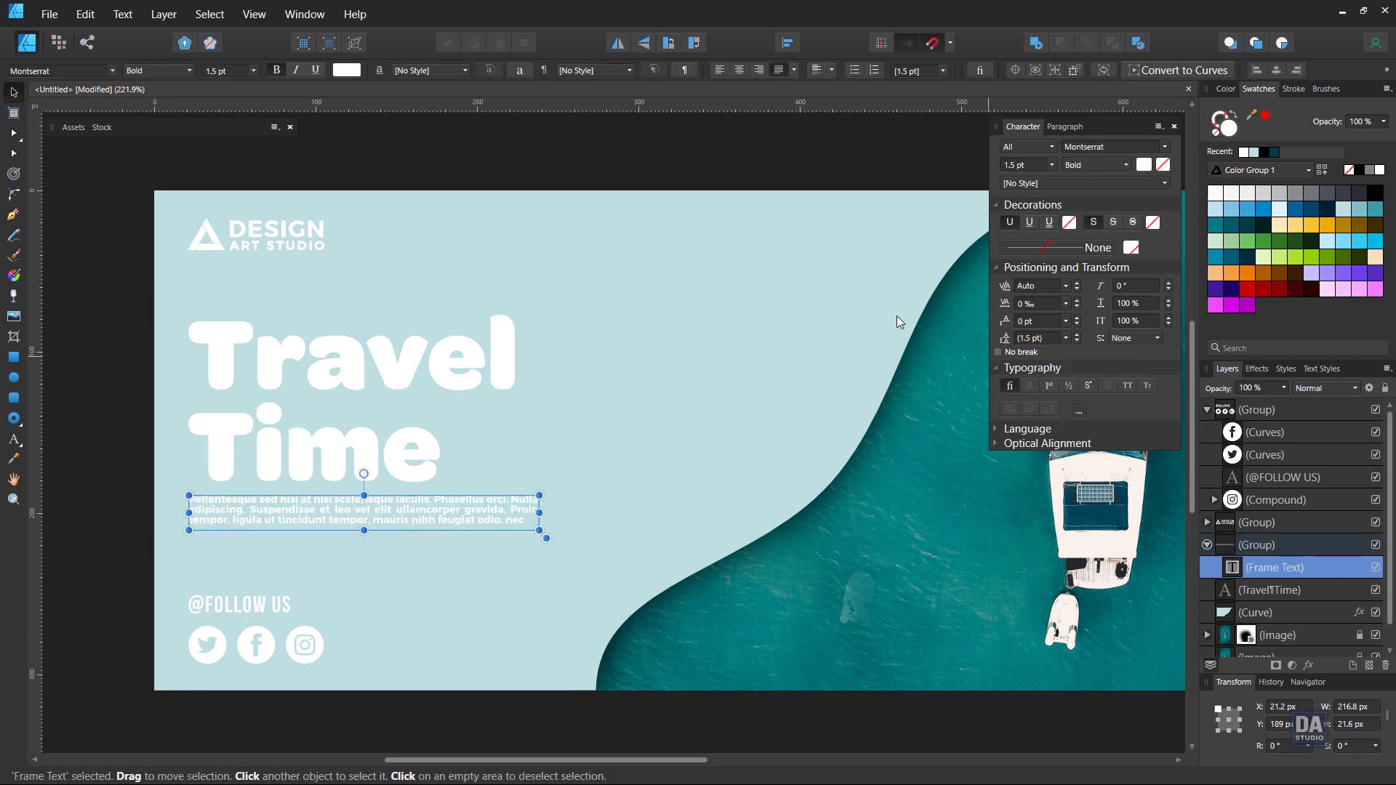
{"action": "left_click", "coordinate": [775, 181]}
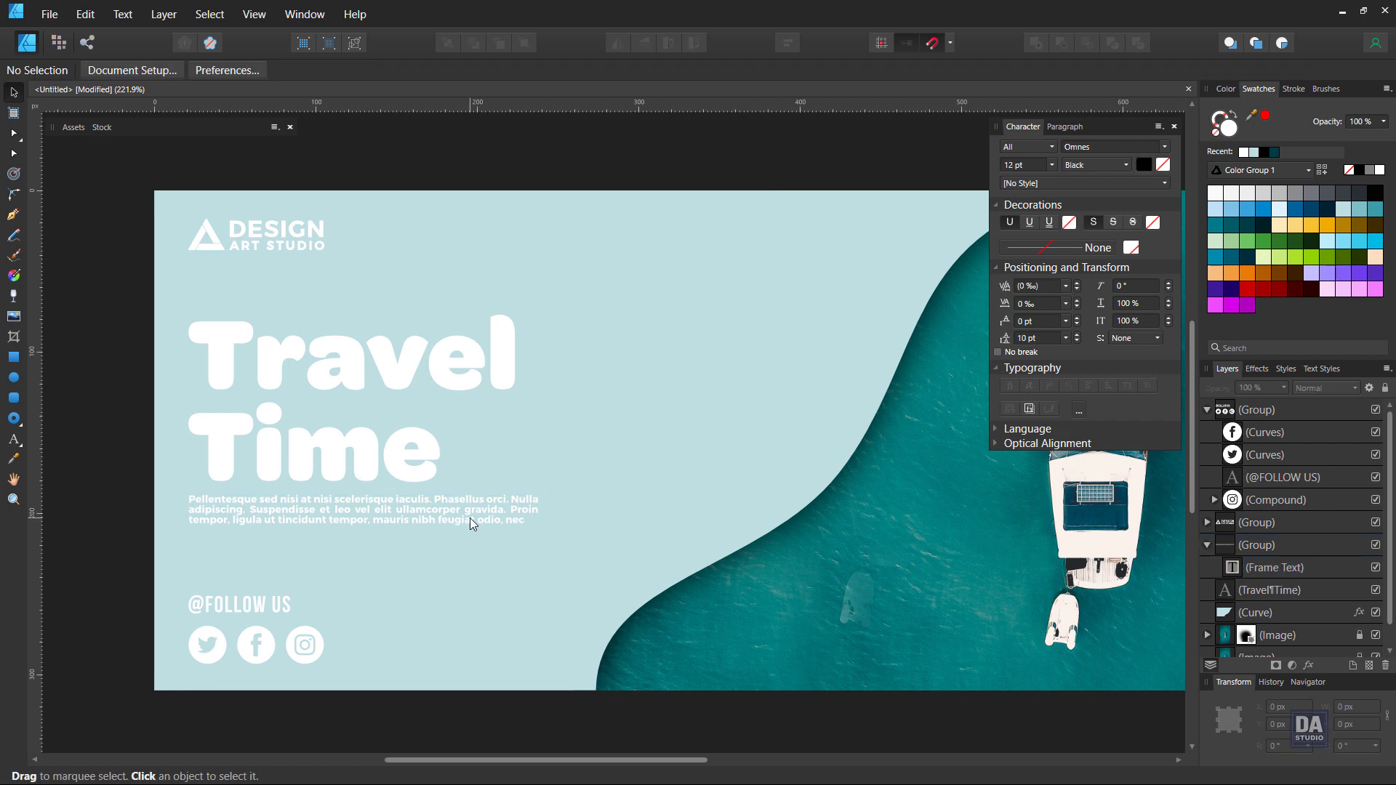
{"action": "left_click", "coordinate": [469, 518]}
{"action": "left_click_drag", "start_coordinate": [533, 514], "coordinate": [512, 513]}
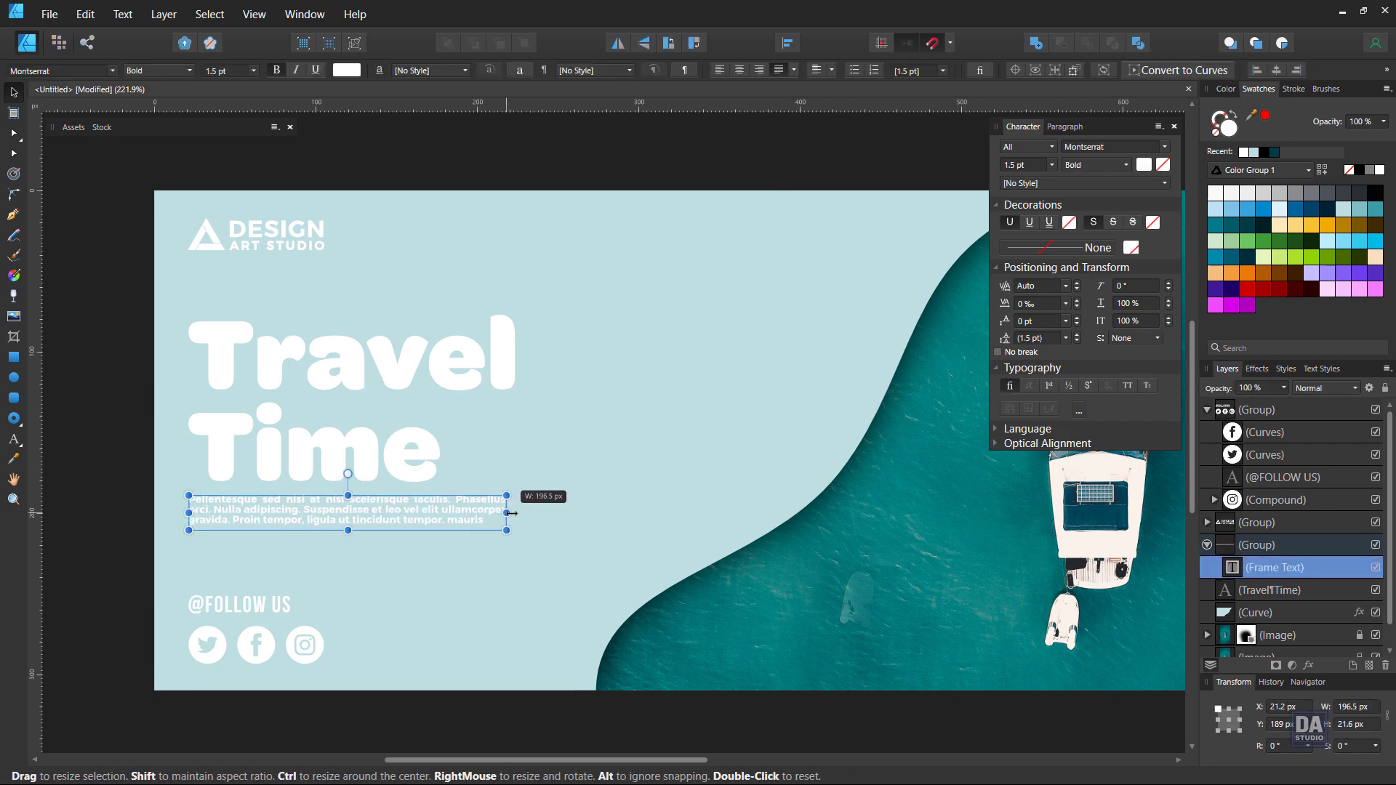
Shift the heading and paragraph further down together
{"action": "left_click", "coordinate": [130, 513]}
{"action": "scroll", "coordinate": [131, 514], "scroll_direction": "right", "scroll_amount": 2}
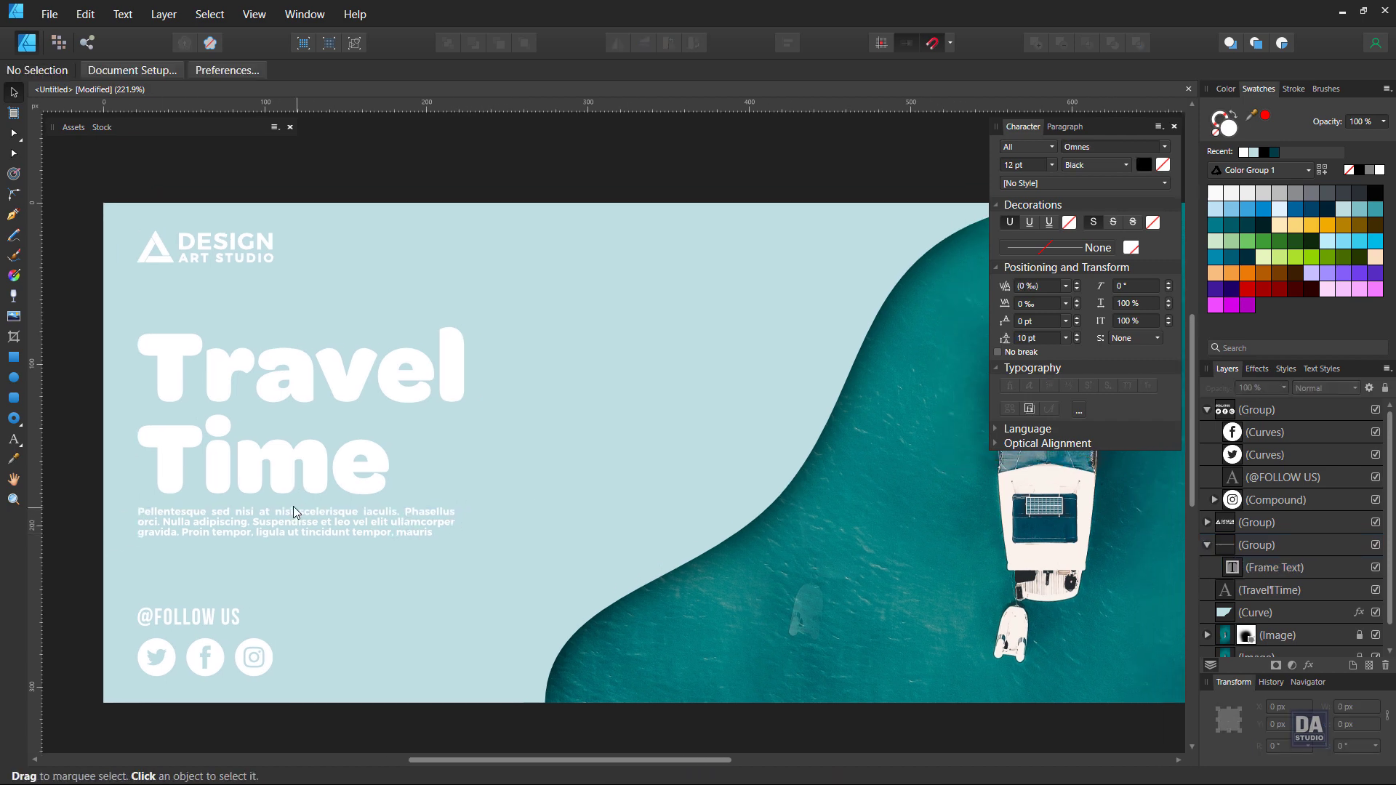
{"action": "left_click", "coordinate": [294, 517]}
{"action": "left_click", "coordinate": [301, 481], "text": "shift"}
{"action": "left_click_drag", "start_coordinate": [331, 484], "coordinate": [331, 503]}
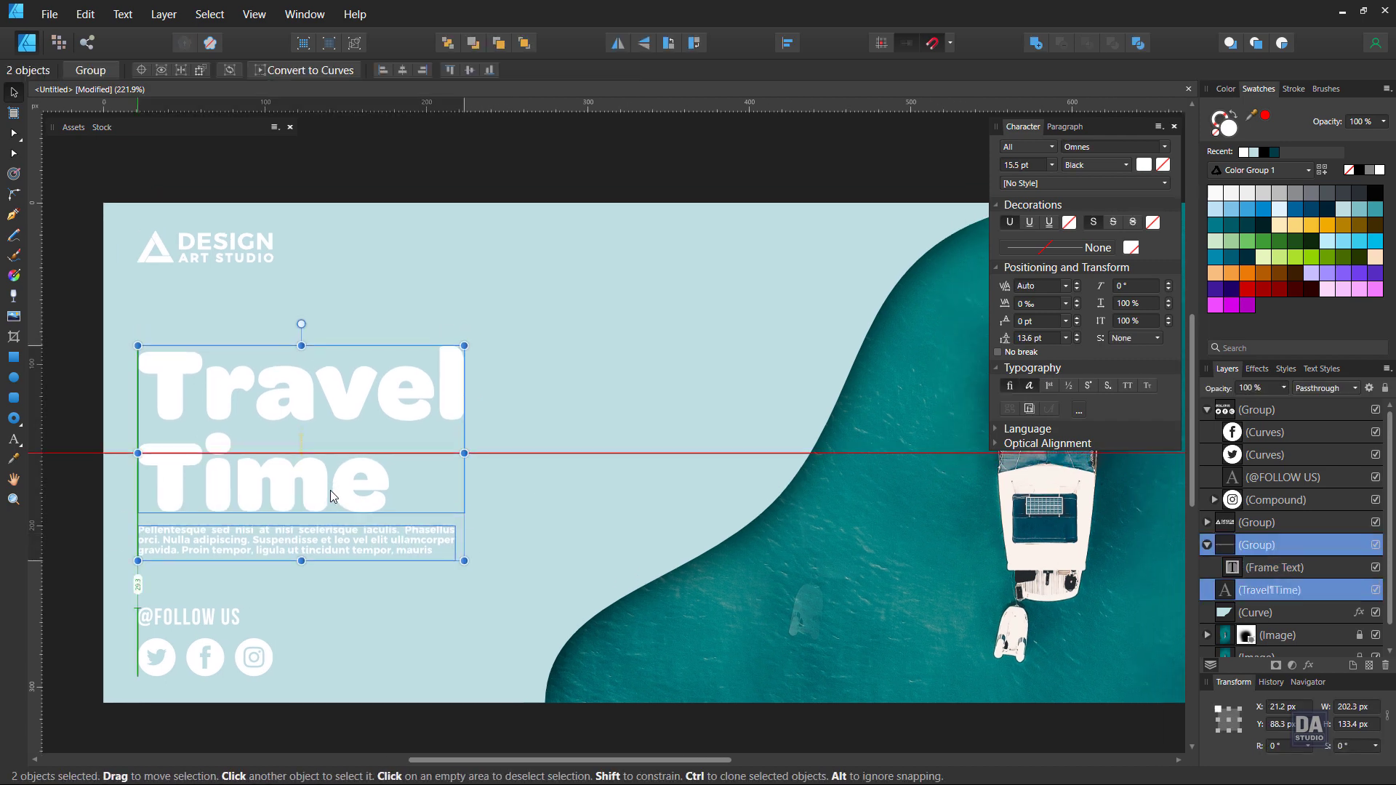
{"action": "left_click", "coordinate": [104, 496]}
Set Travel Time's leading to 12.6 pt and nudge the heading down slightly
{"action": "left_click", "coordinate": [204, 492]}
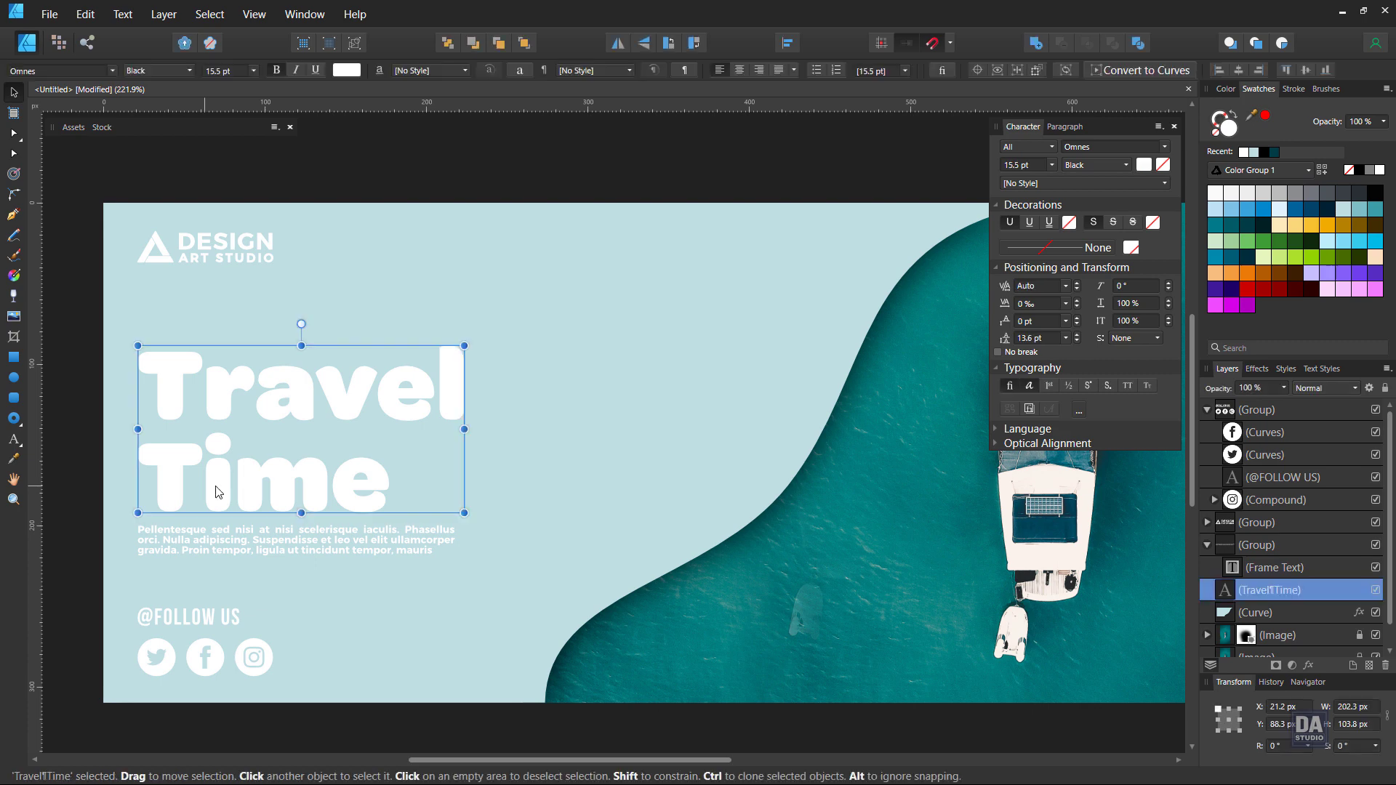
{"action": "scroll", "coordinate": [1042, 340], "scroll_direction": "down", "scroll_amount": 1}
{"action": "scroll", "coordinate": [1043, 344], "scroll_direction": "down", "scroll_amount": 1}
{"action": "scroll", "coordinate": [1041, 338], "scroll_direction": "up", "scroll_amount": 1}
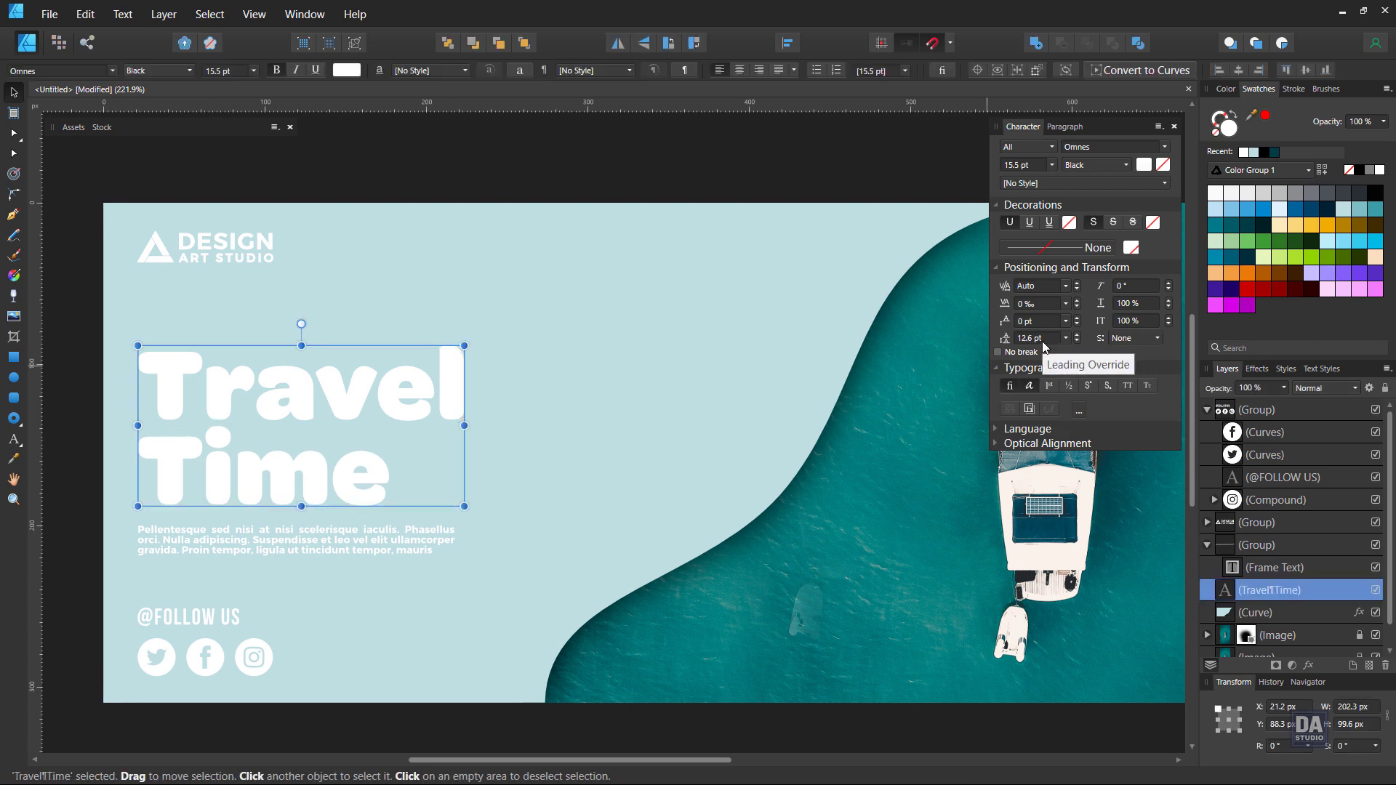
{"action": "scroll", "coordinate": [1041, 338], "scroll_direction": "up", "scroll_amount": 1}
{"action": "scroll", "coordinate": [1041, 338], "scroll_direction": "down", "scroll_amount": 1}
{"action": "left_click_drag", "start_coordinate": [350, 478], "coordinate": [352, 491]}
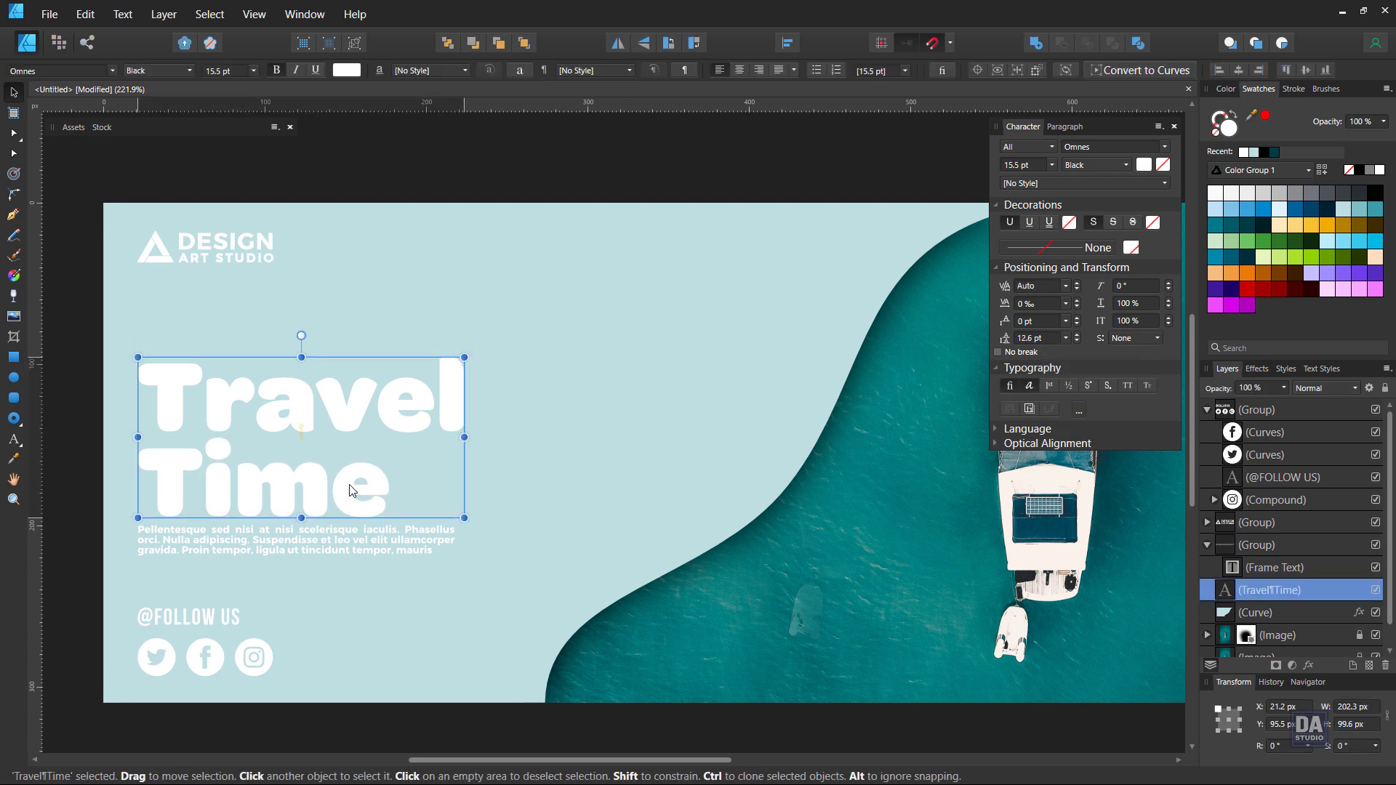
{"action": "left_click", "coordinate": [169, 550], "text": "shift"}
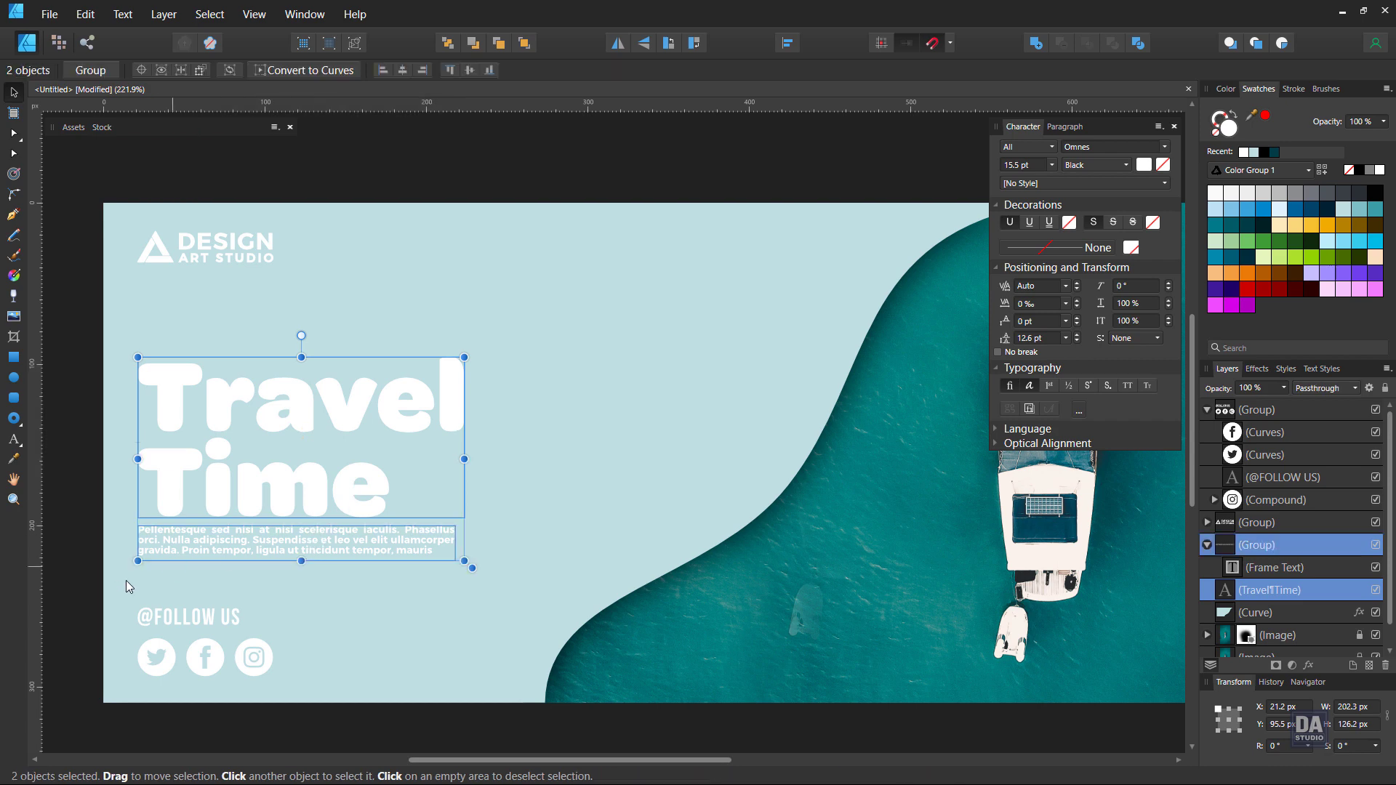
{"action": "left_click", "coordinate": [101, 584]}
Reframe the banner and nudge the title and body text up two steps
{"action": "left_click_drag", "start_coordinate": [443, 523], "coordinate": [458, 509]}
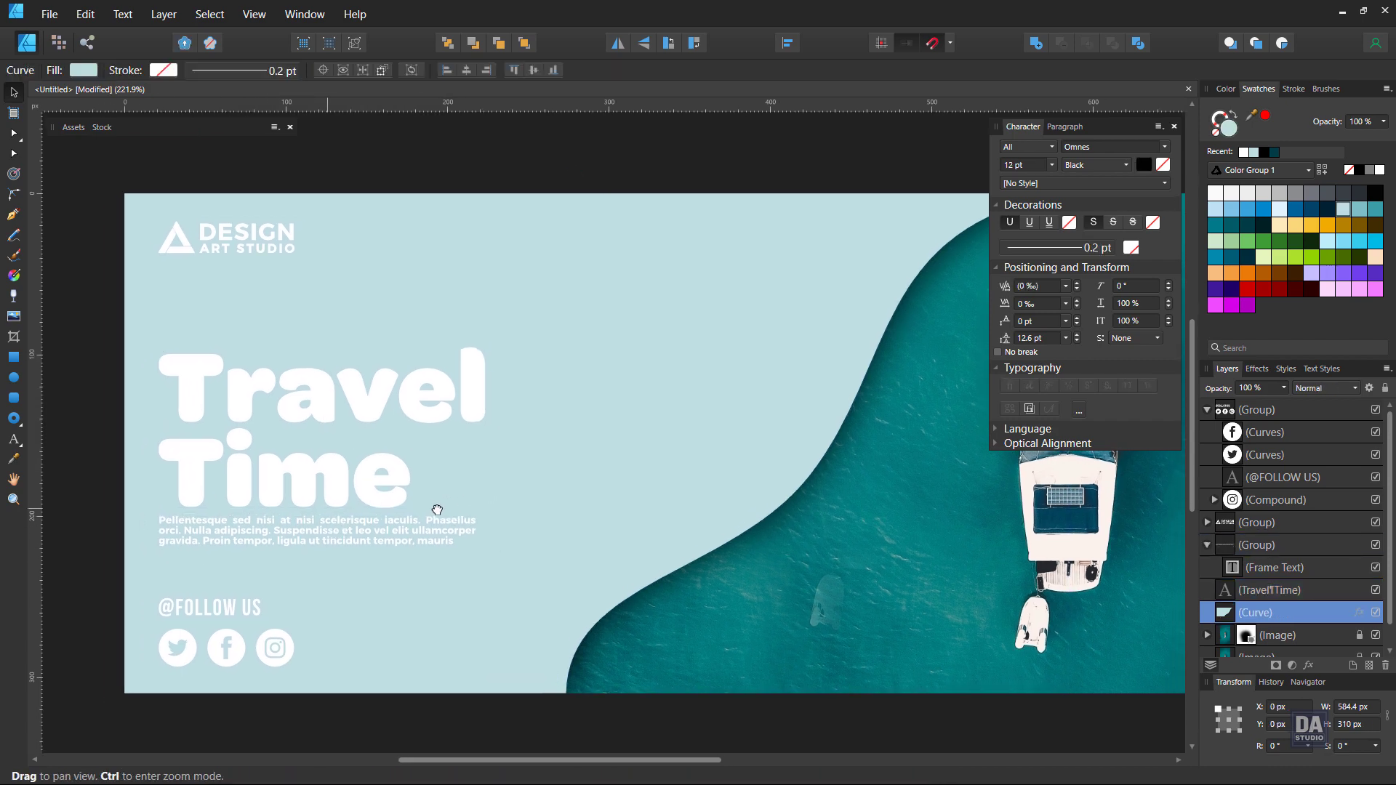
{"action": "mouse_move", "coordinate": [598, 445]}
{"action": "left_mouse_down"}
{"action": "mouse_move", "coordinate": [445, 405]}
{"action": "mouse_move", "coordinate": [489, 421]}
{"action": "mouse_move", "coordinate": [465, 423]}
{"action": "left_mouse_up"}
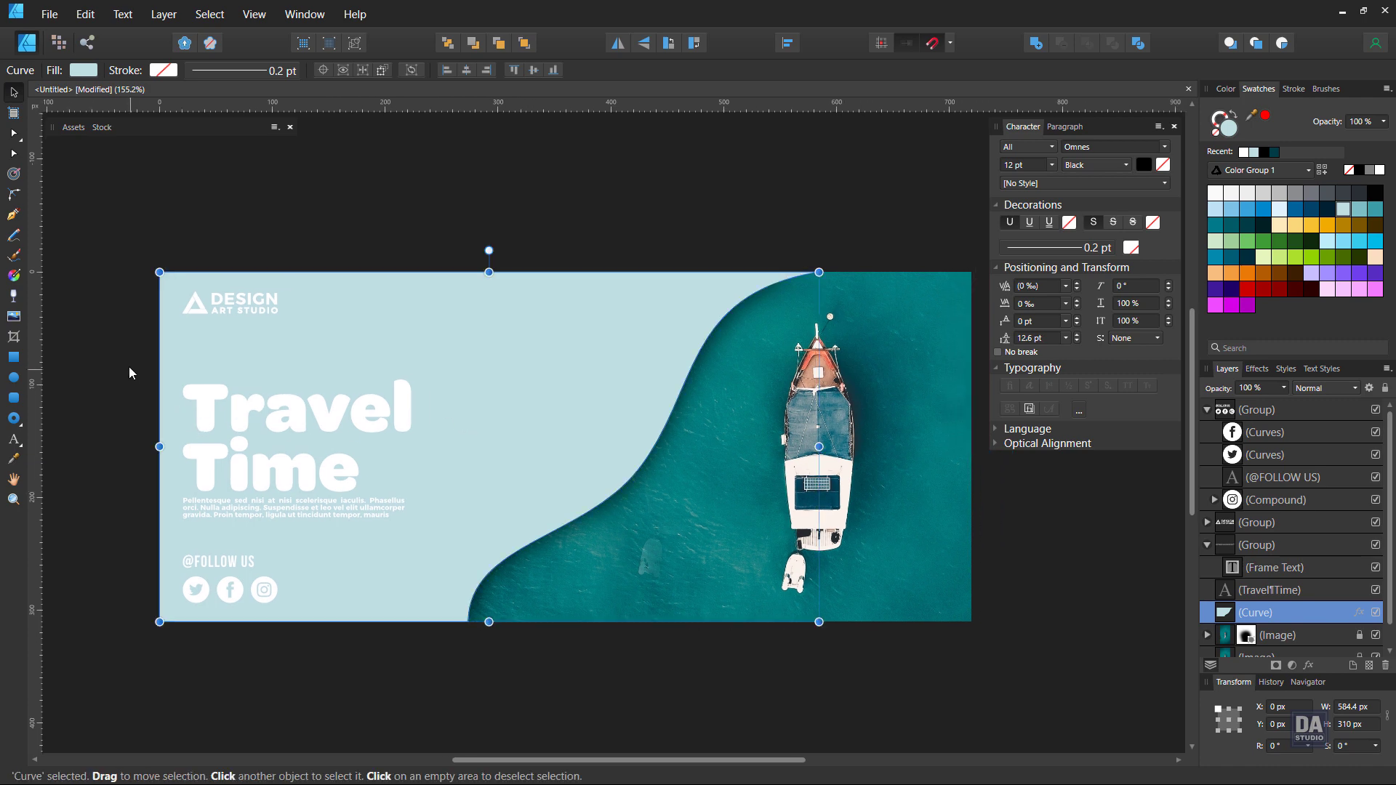
{"action": "left_click_drag", "start_coordinate": [129, 360], "coordinate": [446, 538]}
{"action": "key", "text": "Up"}
{"action": "key", "text": "Up"}
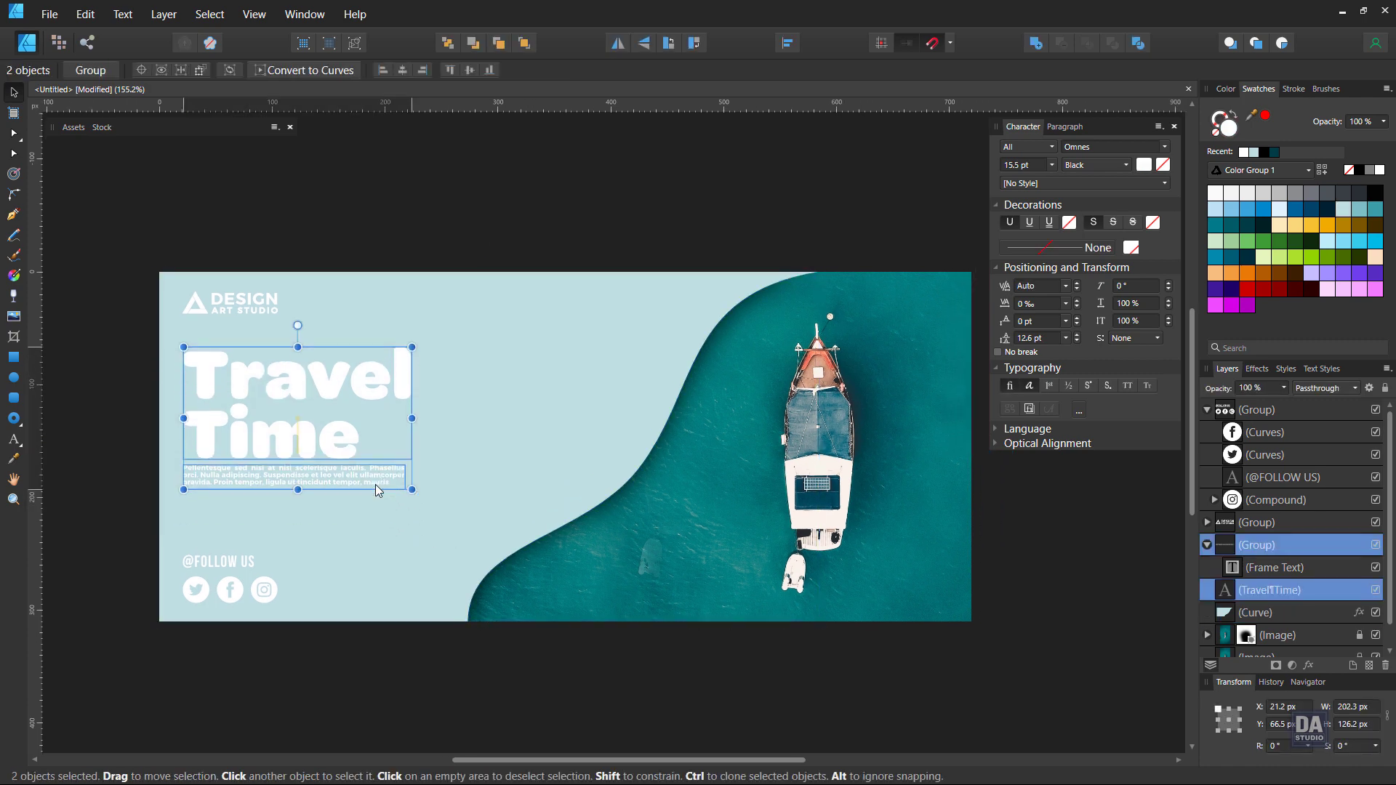
{"action": "key", "text": "Up"}
{"action": "key", "text": "Up"}
{"action": "key", "text": "Up"}
{"action": "key", "text": "Up"}
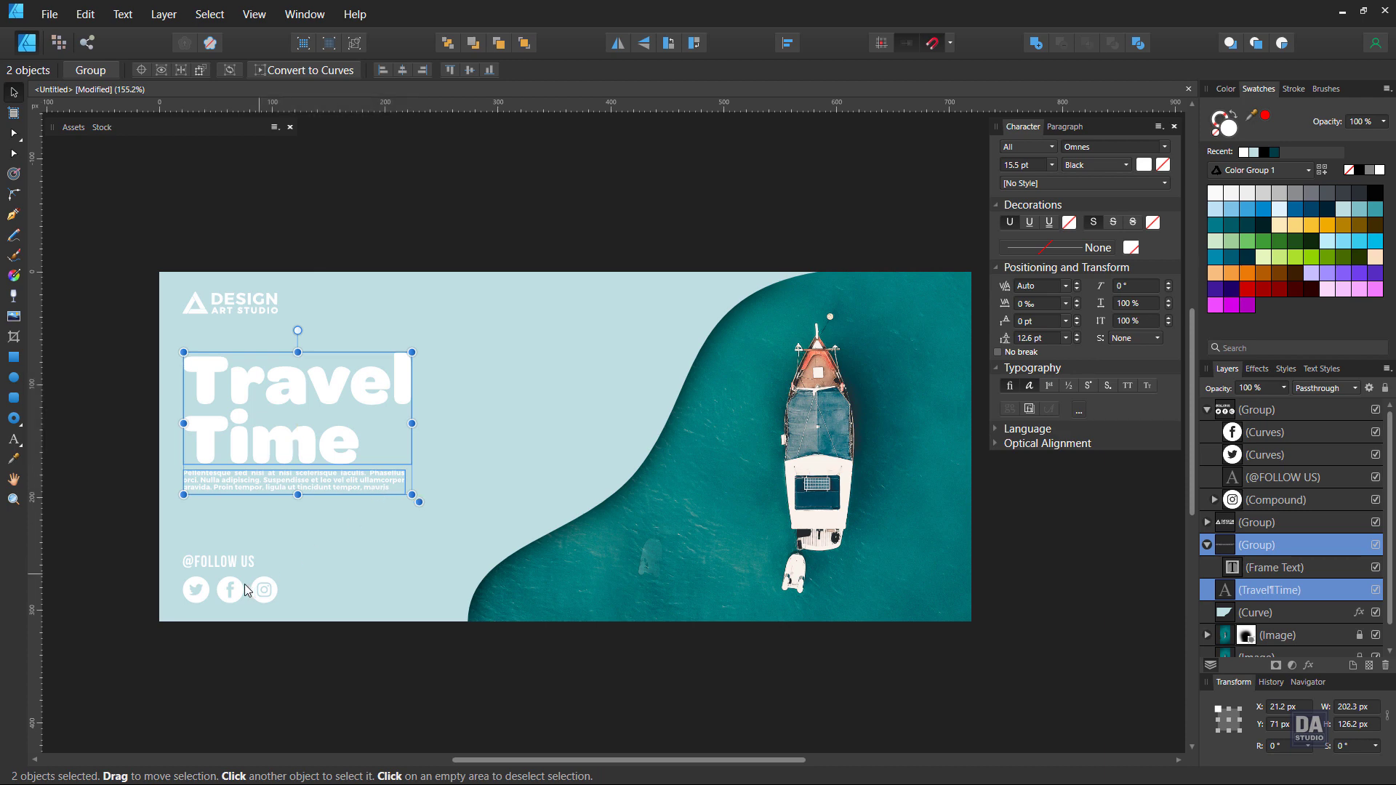
{"action": "left_click", "coordinate": [245, 583]}
{"action": "mouse_move", "coordinate": [278, 555]}
{"action": "left_mouse_down"}
{"action": "mouse_move", "coordinate": [264, 562]}
{"action": "mouse_move", "coordinate": [425, 479]}
{"action": "left_mouse_up"}
{"action": "left_click", "coordinate": [133, 510]}
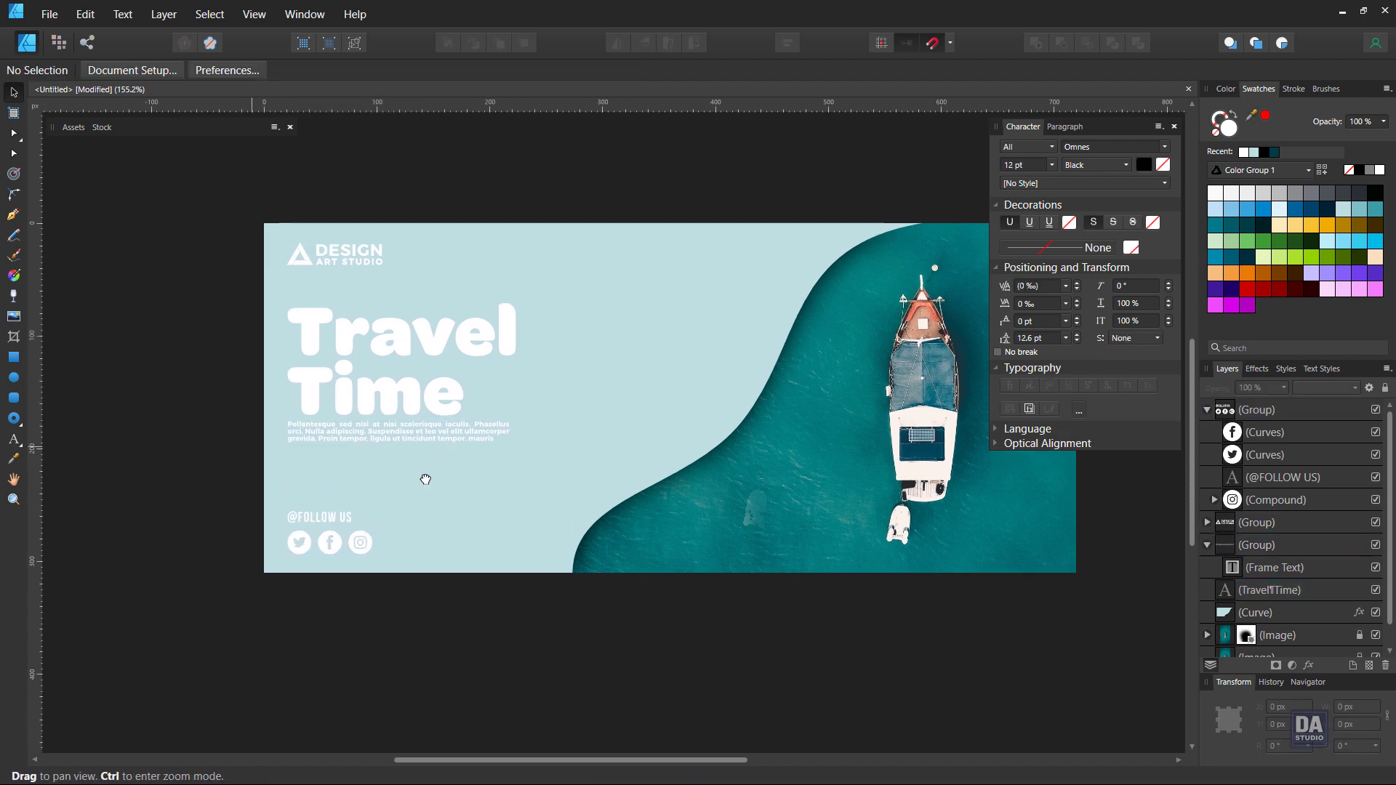
{"action": "scroll", "coordinate": [425, 480], "scroll_direction": "up", "scroll_amount": 2}
{"action": "scroll", "coordinate": [473, 465], "scroll_direction": "up", "scroll_amount": 2}
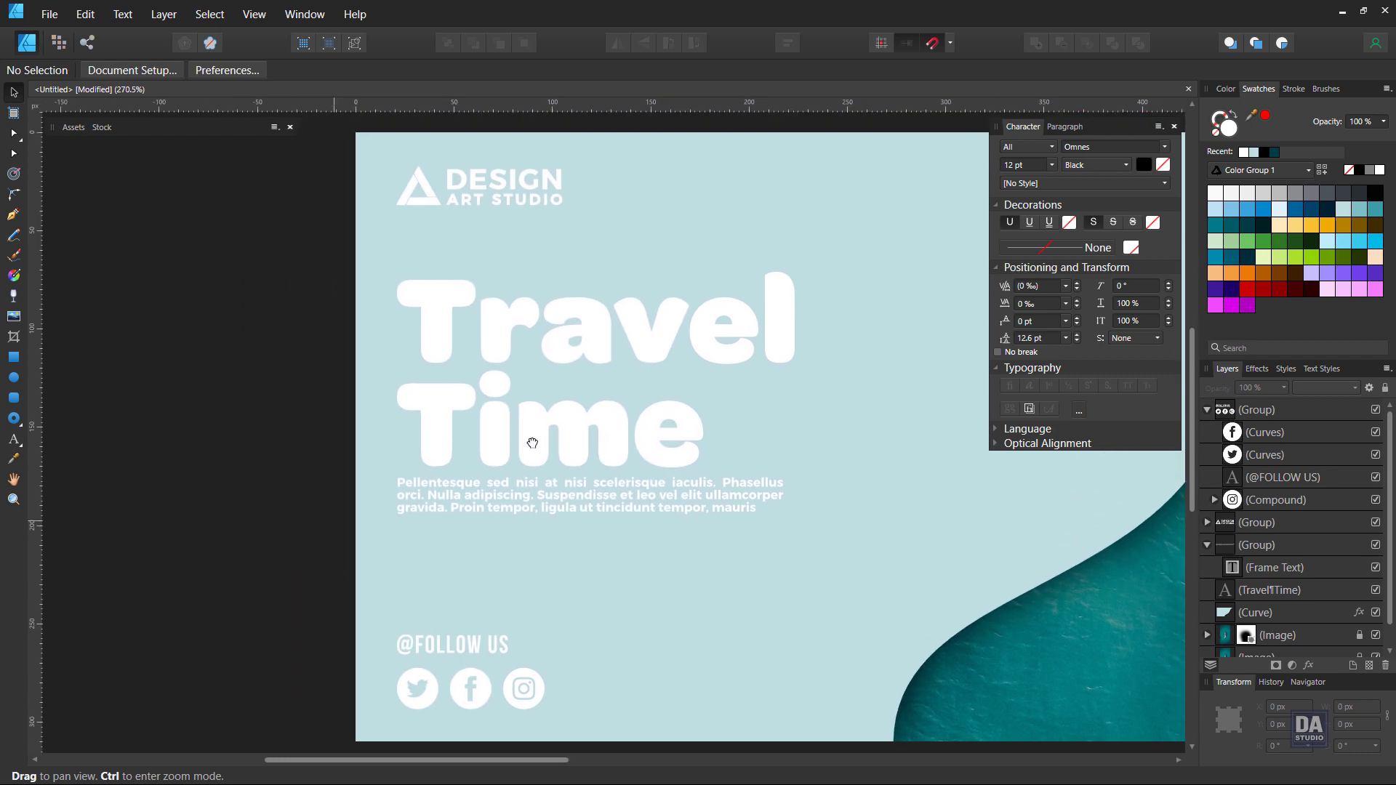
Add an orange SHOP NOW button from Assets, about 107 × 30 px, under the body text
{"action": "left_click", "coordinate": [84, 130]}
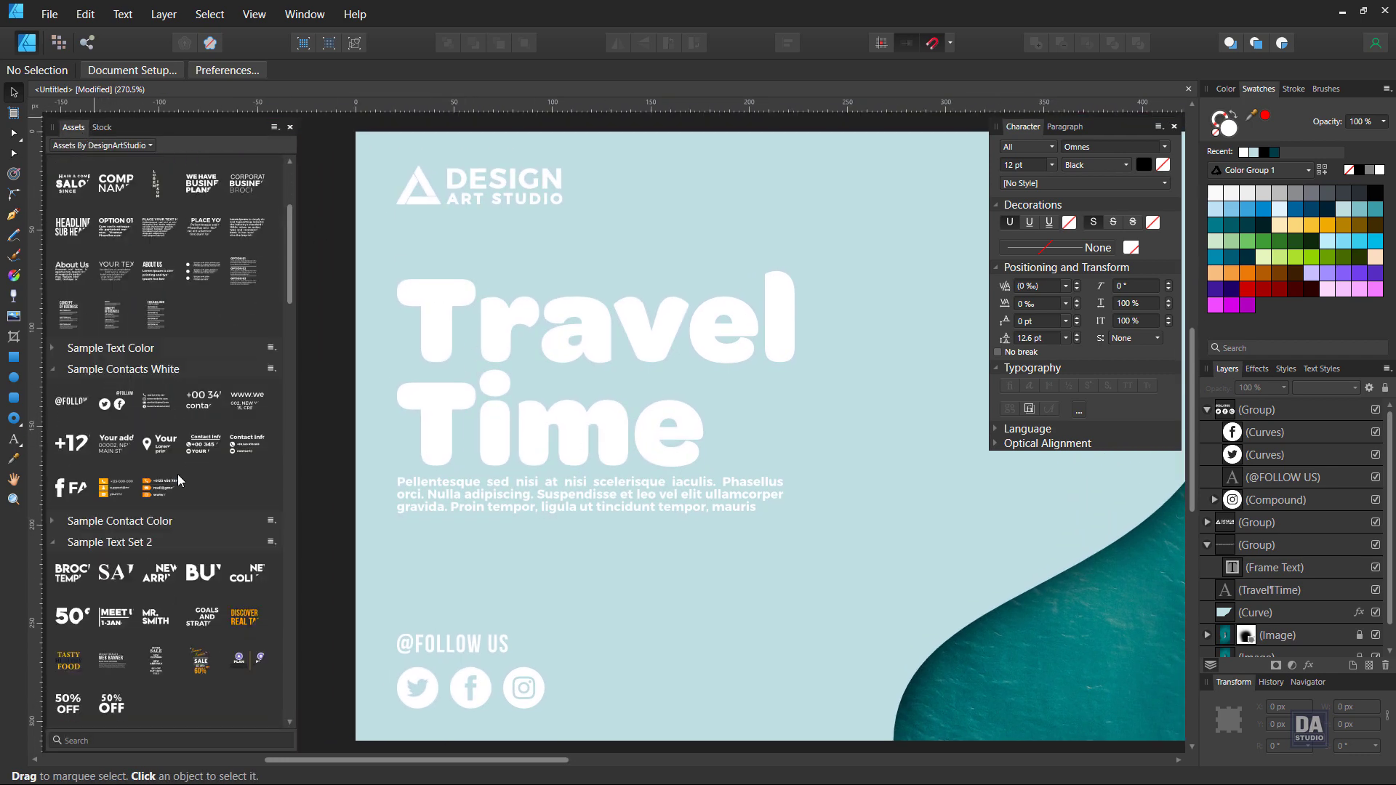
{"action": "scroll", "coordinate": [177, 474], "scroll_direction": "down", "scroll_amount": 5}
{"action": "scroll", "coordinate": [177, 476], "scroll_direction": "down", "scroll_amount": 1}
{"action": "scroll", "coordinate": [181, 479], "scroll_direction": "down", "scroll_amount": 1}
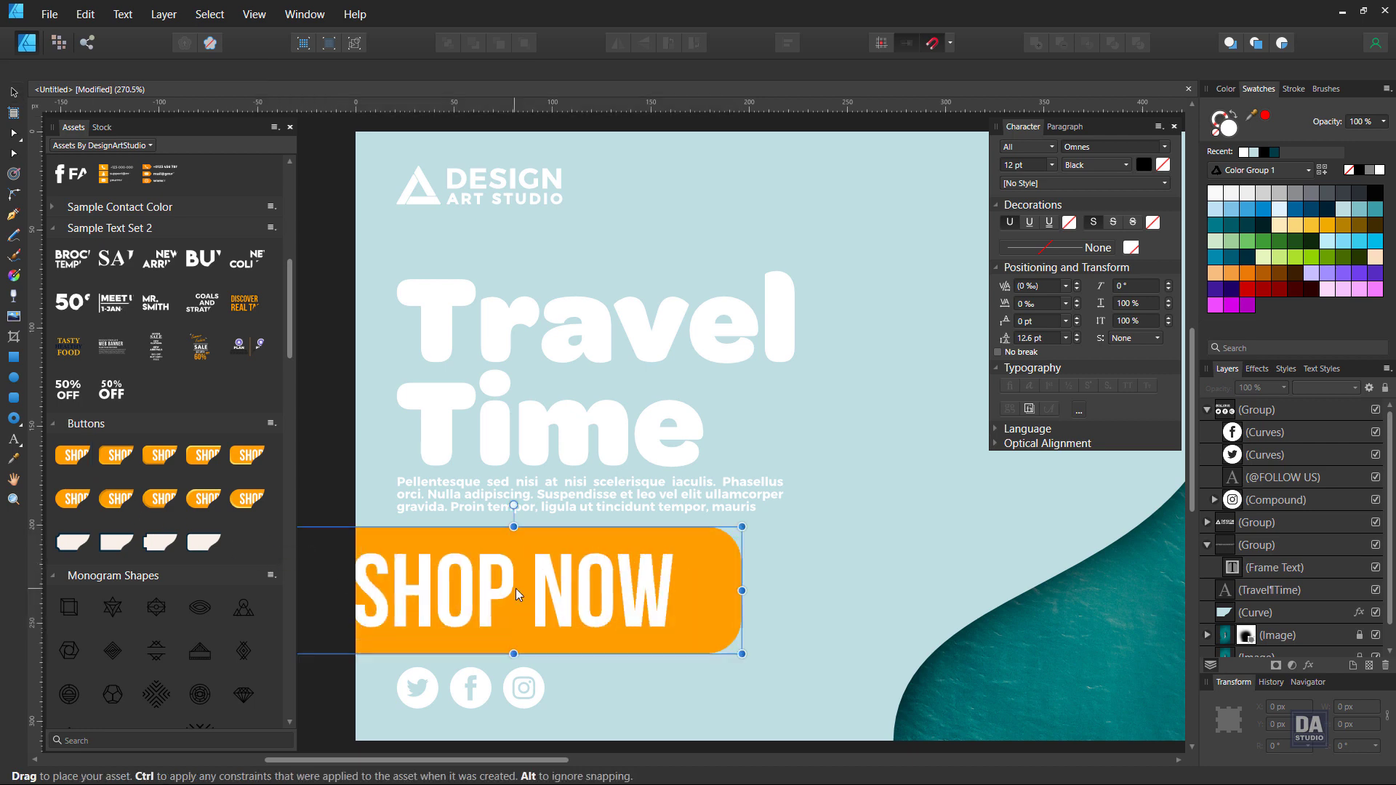
{"action": "left_click_drag", "start_coordinate": [161, 534], "coordinate": [115, 477]}
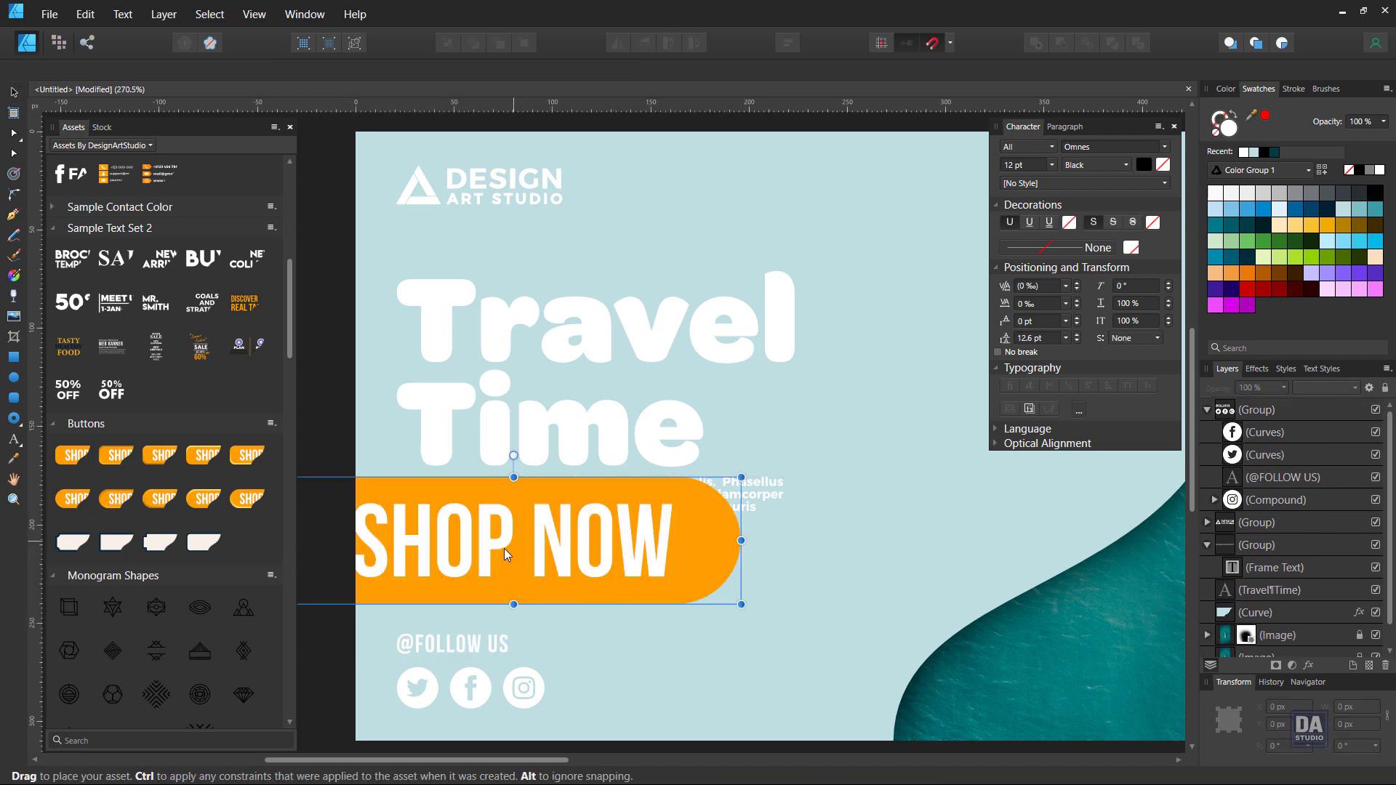
{"action": "left_click_drag", "start_coordinate": [75, 507], "coordinate": [586, 574]}
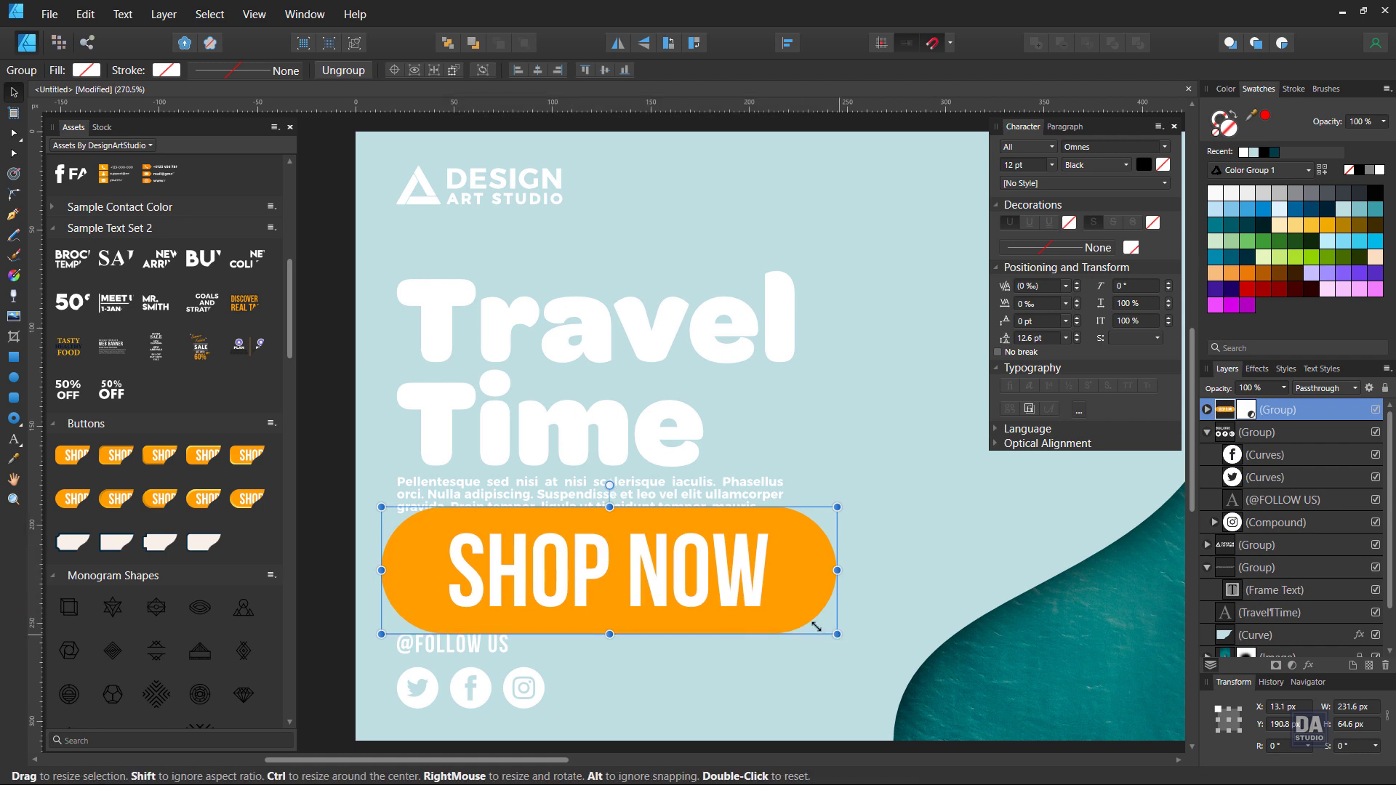
{"action": "left_click_drag", "start_coordinate": [836, 634], "coordinate": [631, 576]}
{"action": "left_click_drag", "start_coordinate": [549, 561], "coordinate": [564, 583]}
{"action": "left_click_drag", "start_coordinate": [644, 599], "coordinate": [589, 581]}
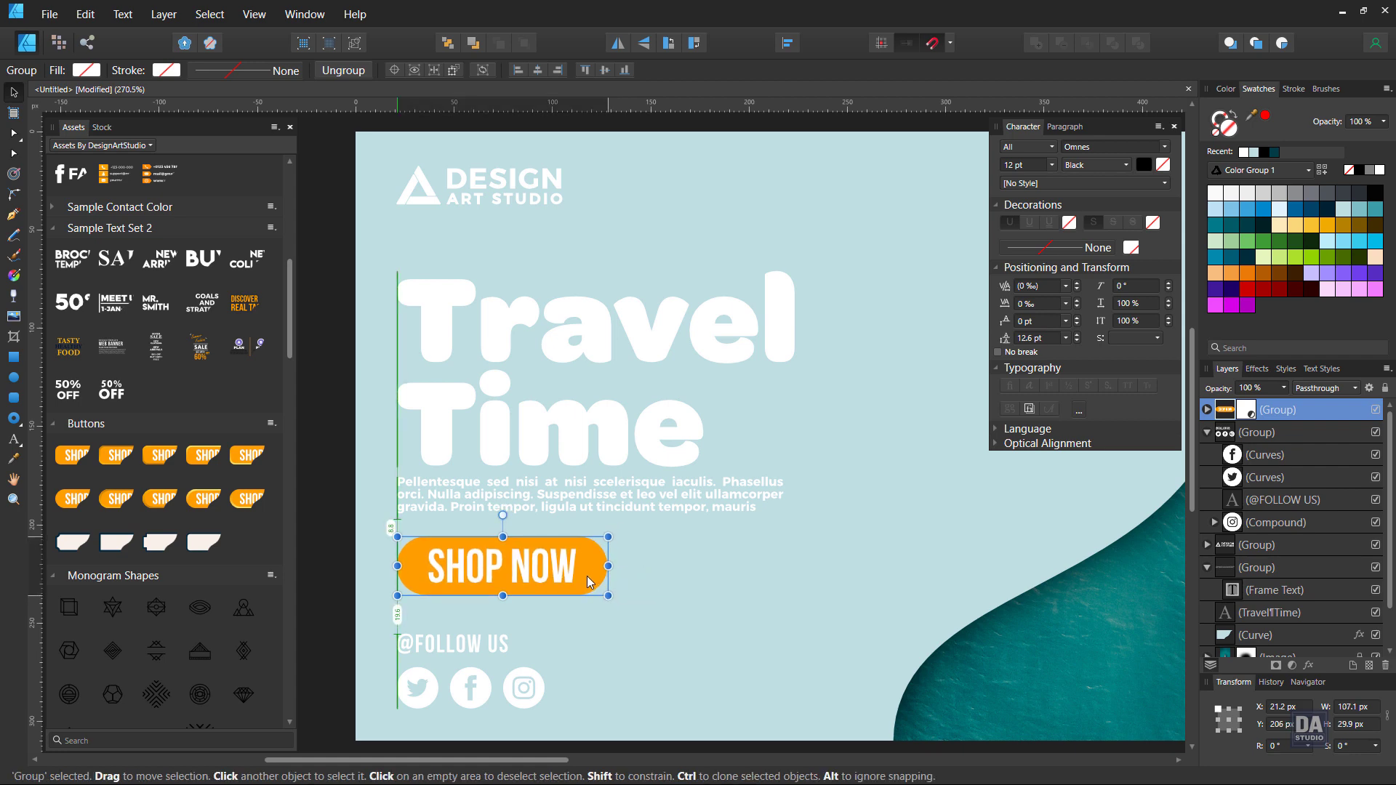
Turn the button pill into a white outline with no fill
{"action": "double_click", "coordinate": [595, 593]}
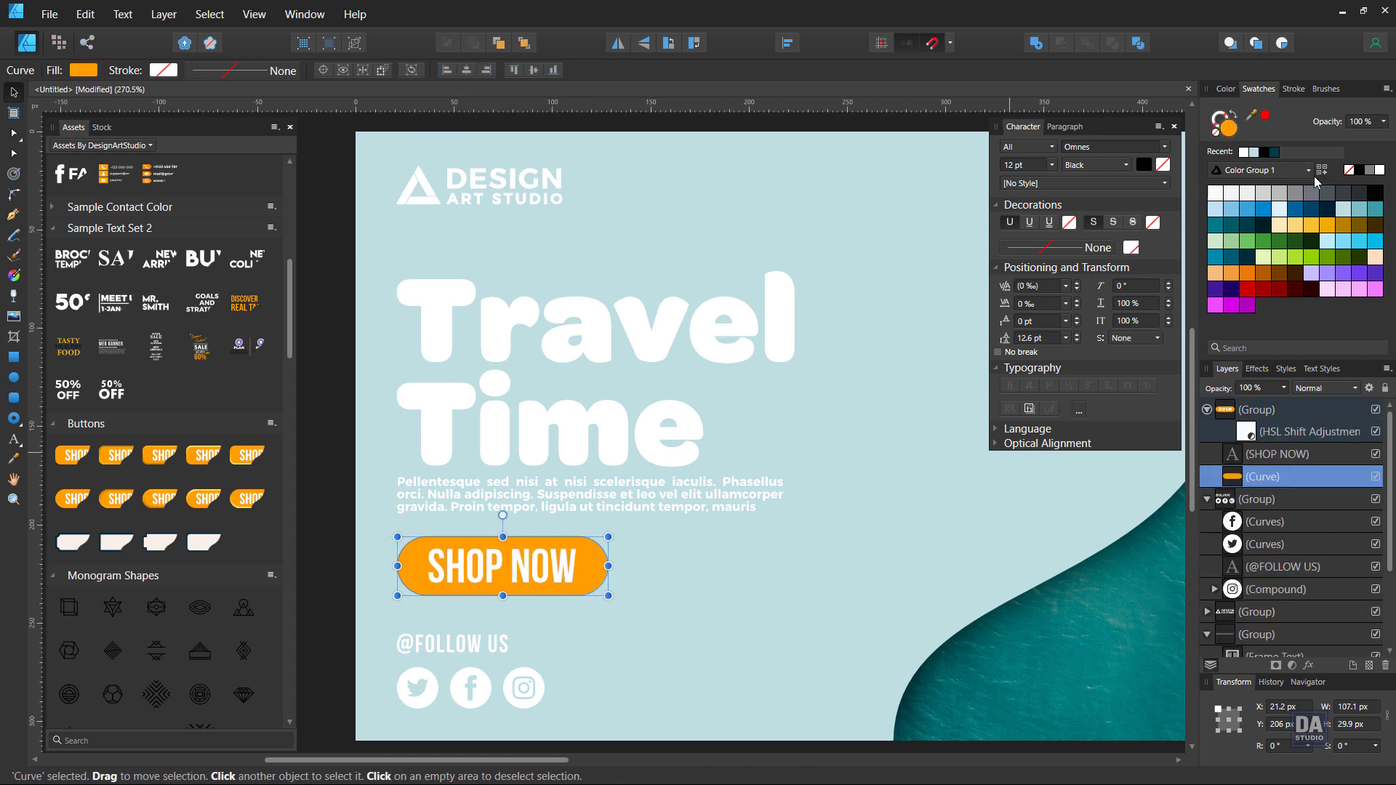
{"action": "left_click", "coordinate": [1380, 171]}
{"action": "left_click", "coordinate": [1234, 124]}
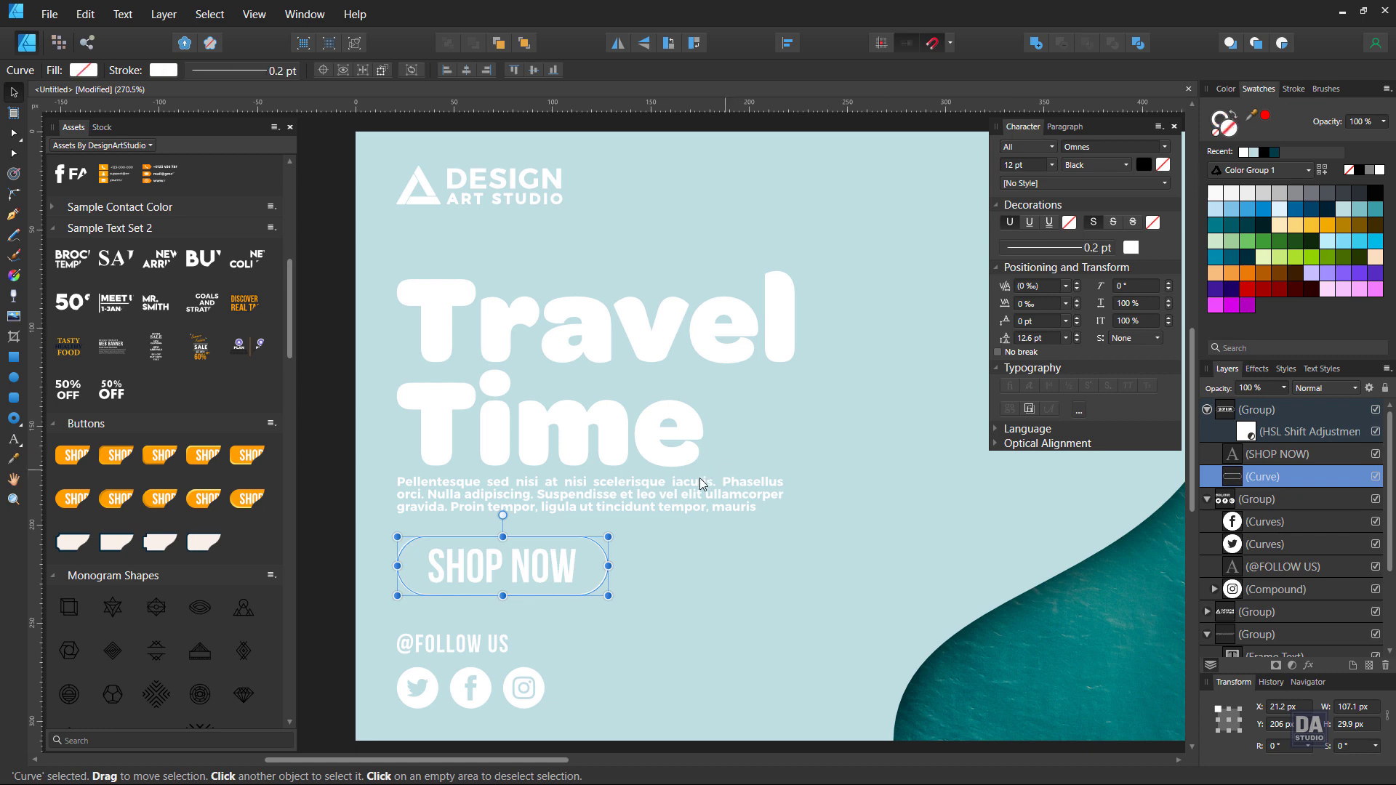
{"action": "scroll", "coordinate": [451, 593], "scroll_direction": "up", "scroll_amount": 3}
Change the button label from SHOP NOW to ORDER NOW
{"action": "left_click", "coordinate": [474, 556]}
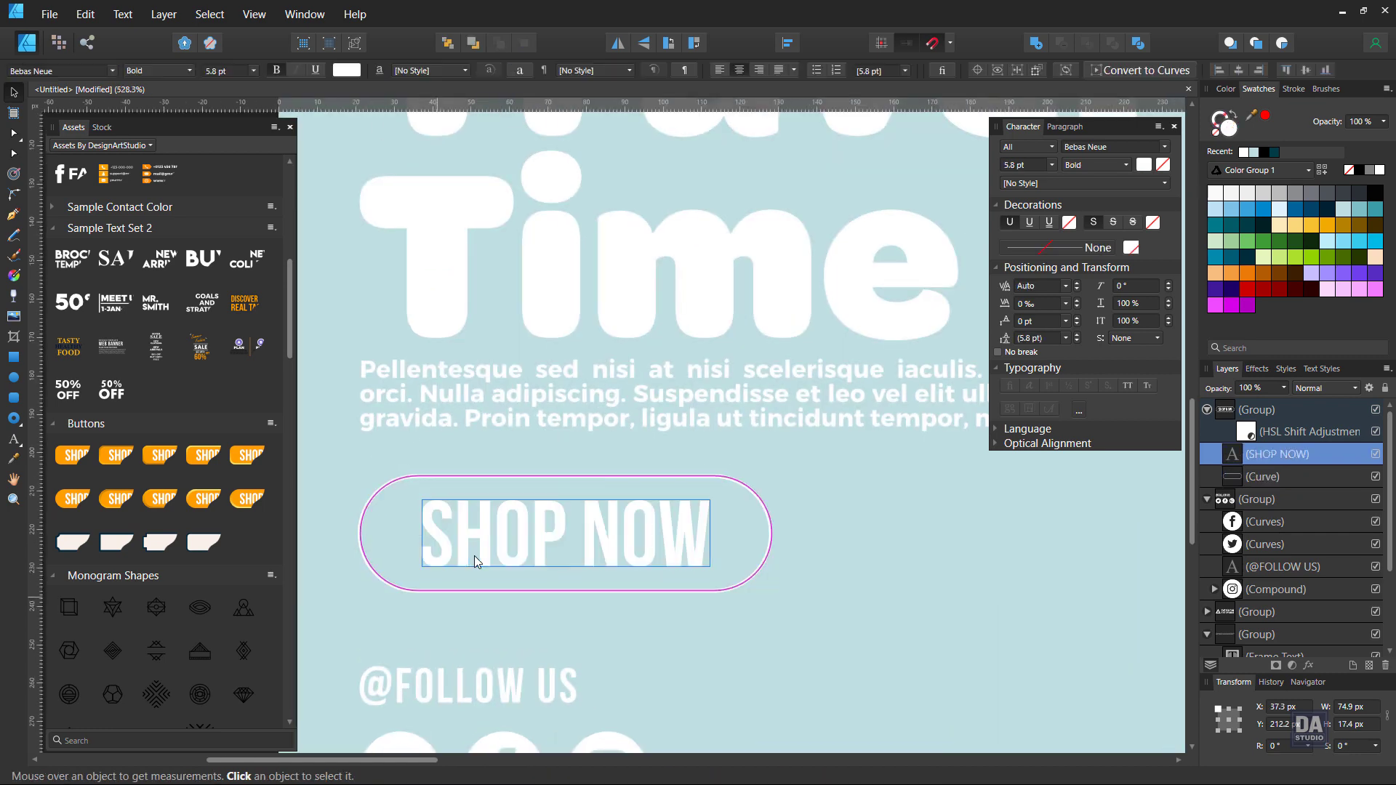
{"action": "double_click", "coordinate": [553, 551]}
{"action": "left_click_drag", "start_coordinate": [556, 550], "coordinate": [431, 555]}
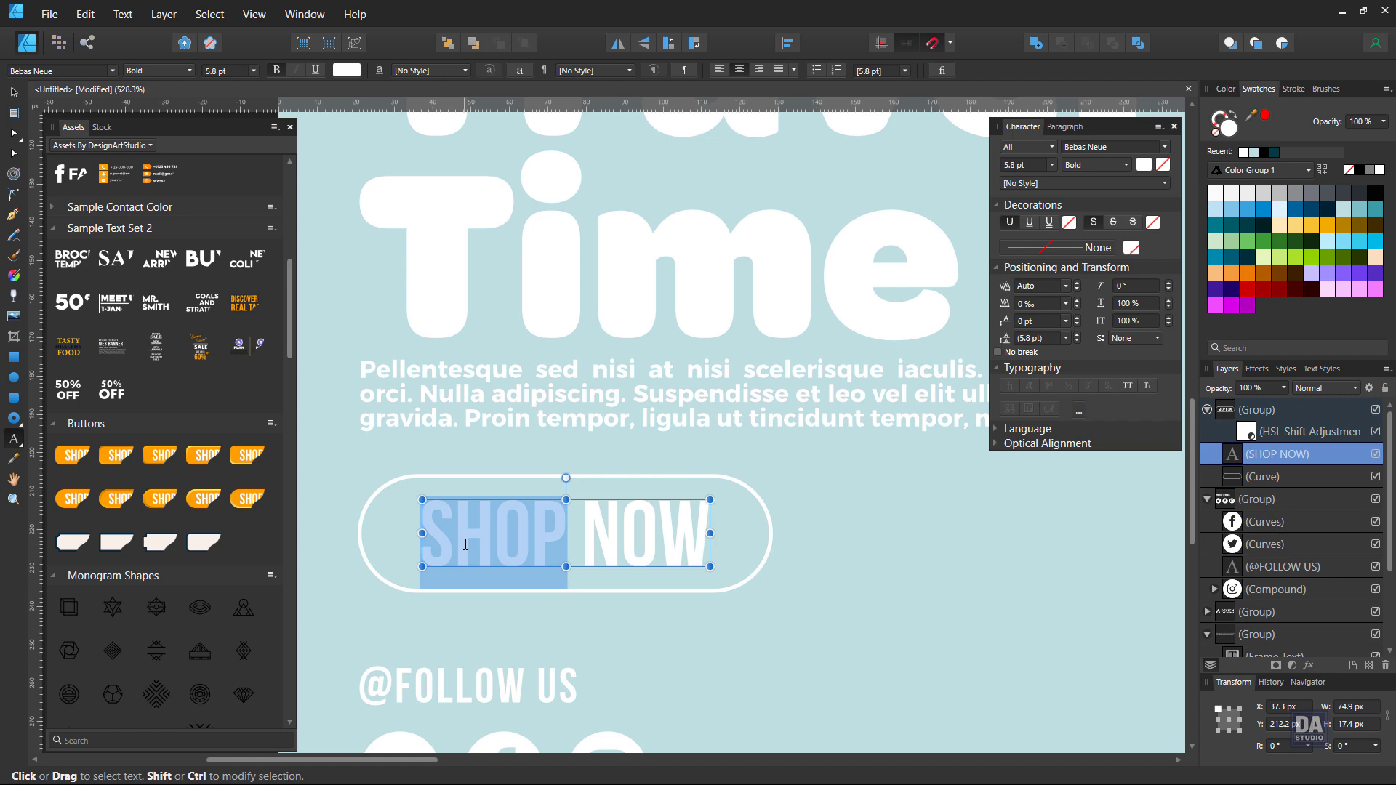
{"action": "type", "text": "OR"}
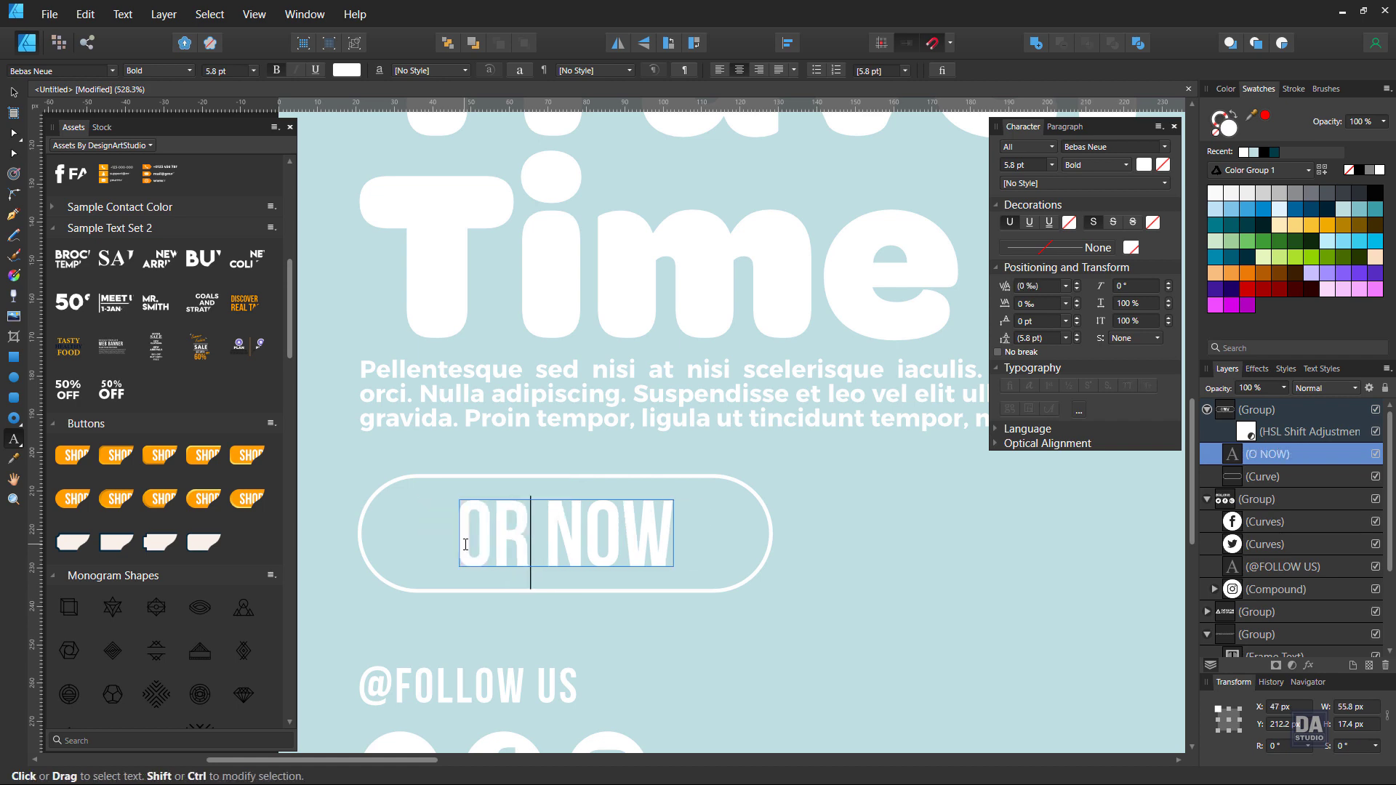
{"action": "type", "text": "DER"}
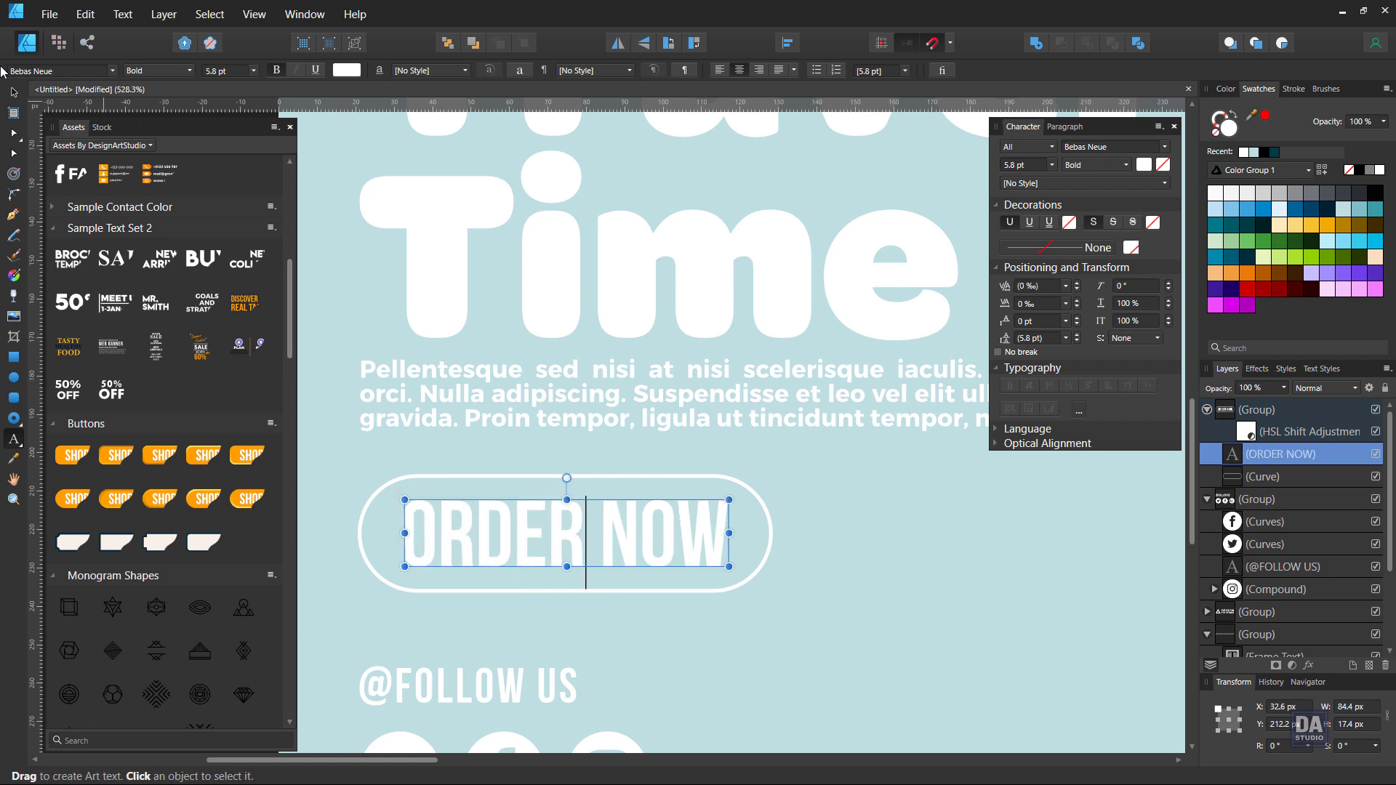
{"action": "left_click", "coordinate": [13, 93]}
{"action": "scroll", "coordinate": [473, 464], "scroll_direction": "down", "scroll_amount": 1}
{"action": "scroll", "coordinate": [473, 463], "scroll_direction": "down", "scroll_amount": 4}
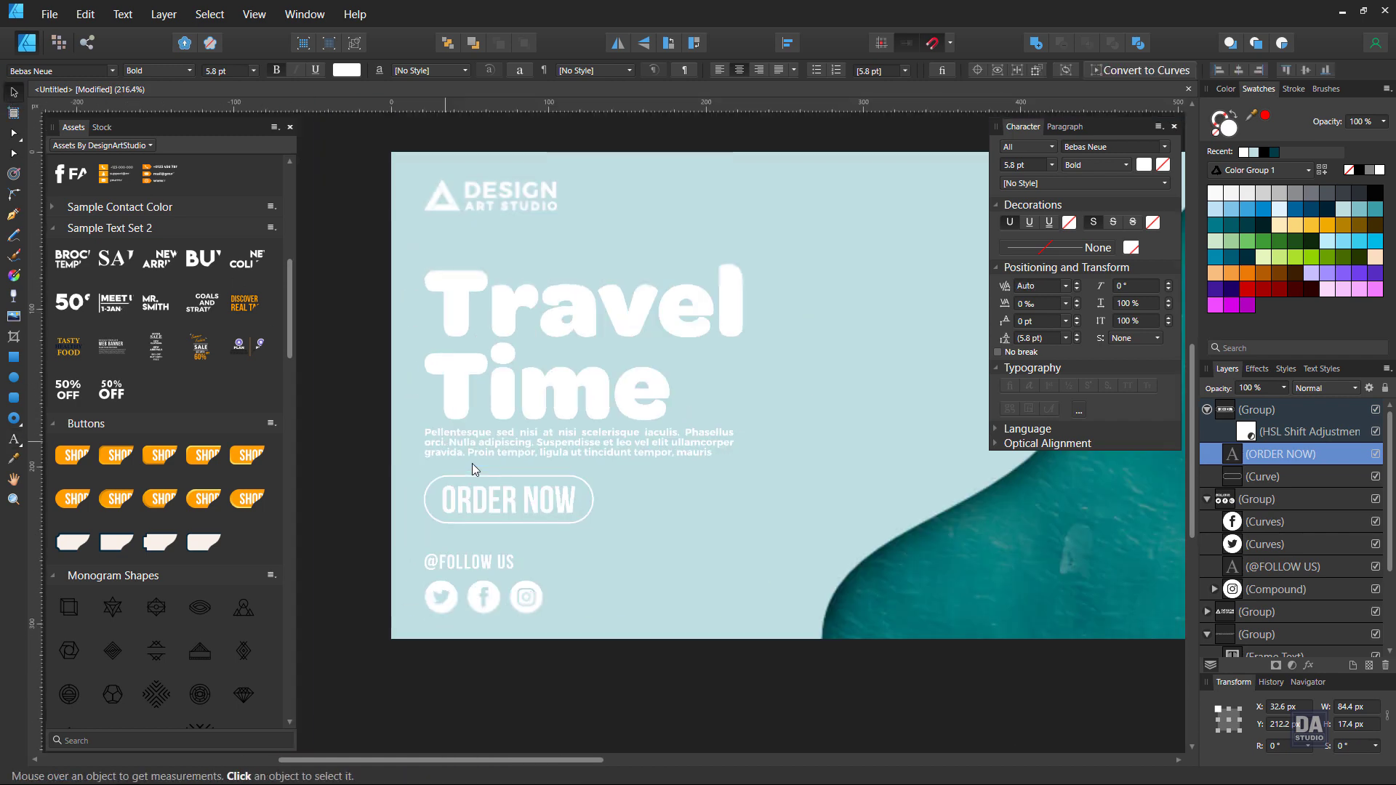
Zoom out to the whole banner and start editing the ORDER NOW button text
{"action": "scroll", "coordinate": [520, 522], "scroll_direction": "up", "scroll_amount": 3}
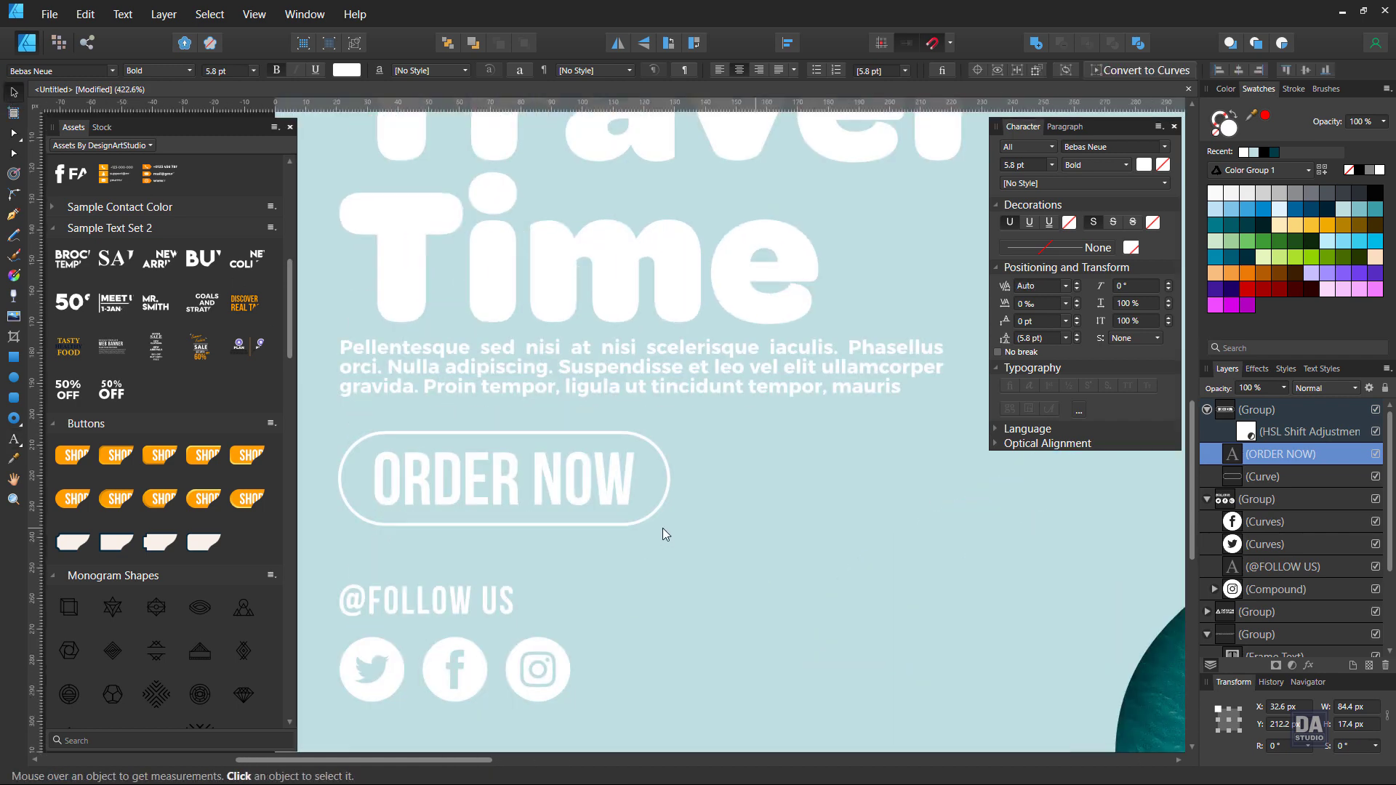
{"action": "scroll", "coordinate": [602, 511], "scroll_direction": "down", "scroll_amount": 2}
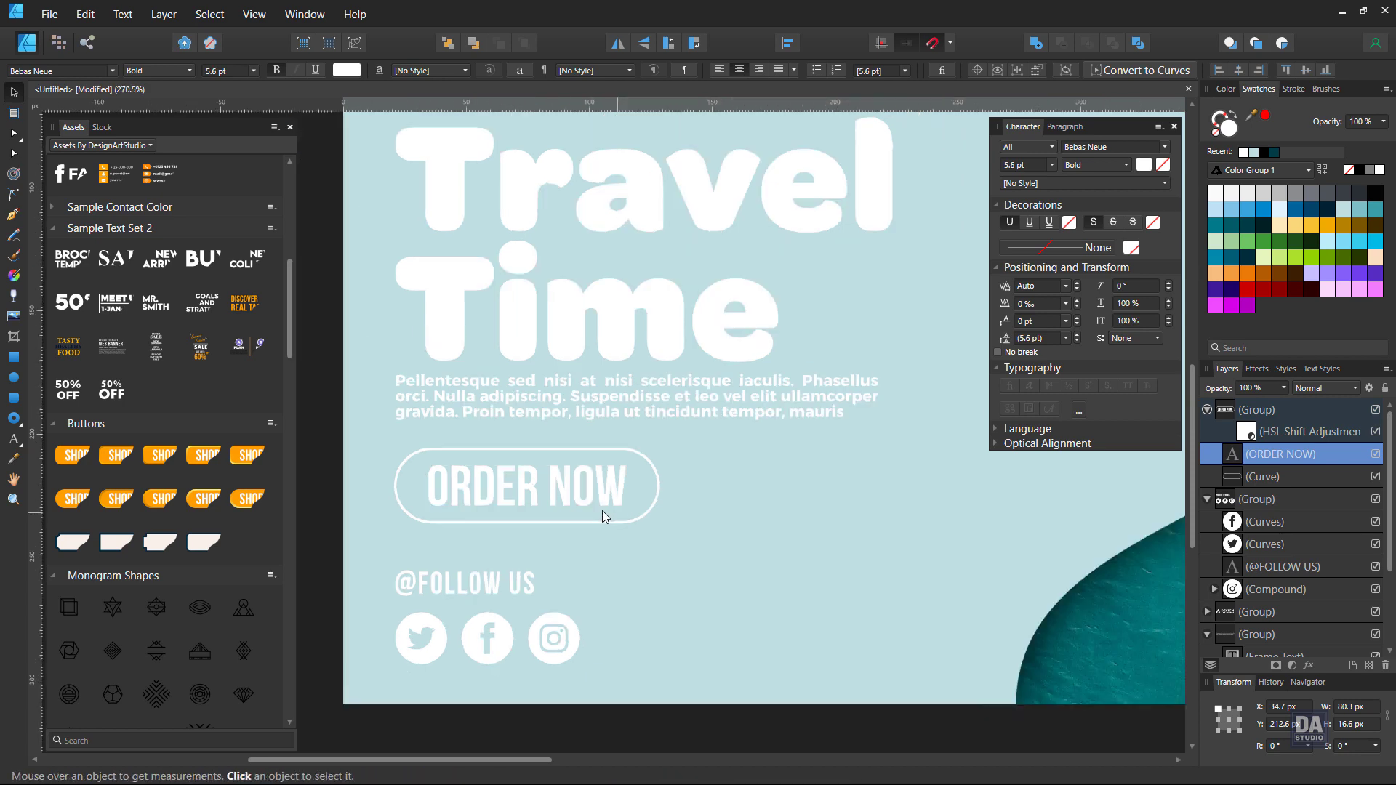
{"action": "scroll", "coordinate": [599, 510], "scroll_direction": "down", "scroll_amount": 1}
{"action": "left_click", "coordinate": [405, 540]}
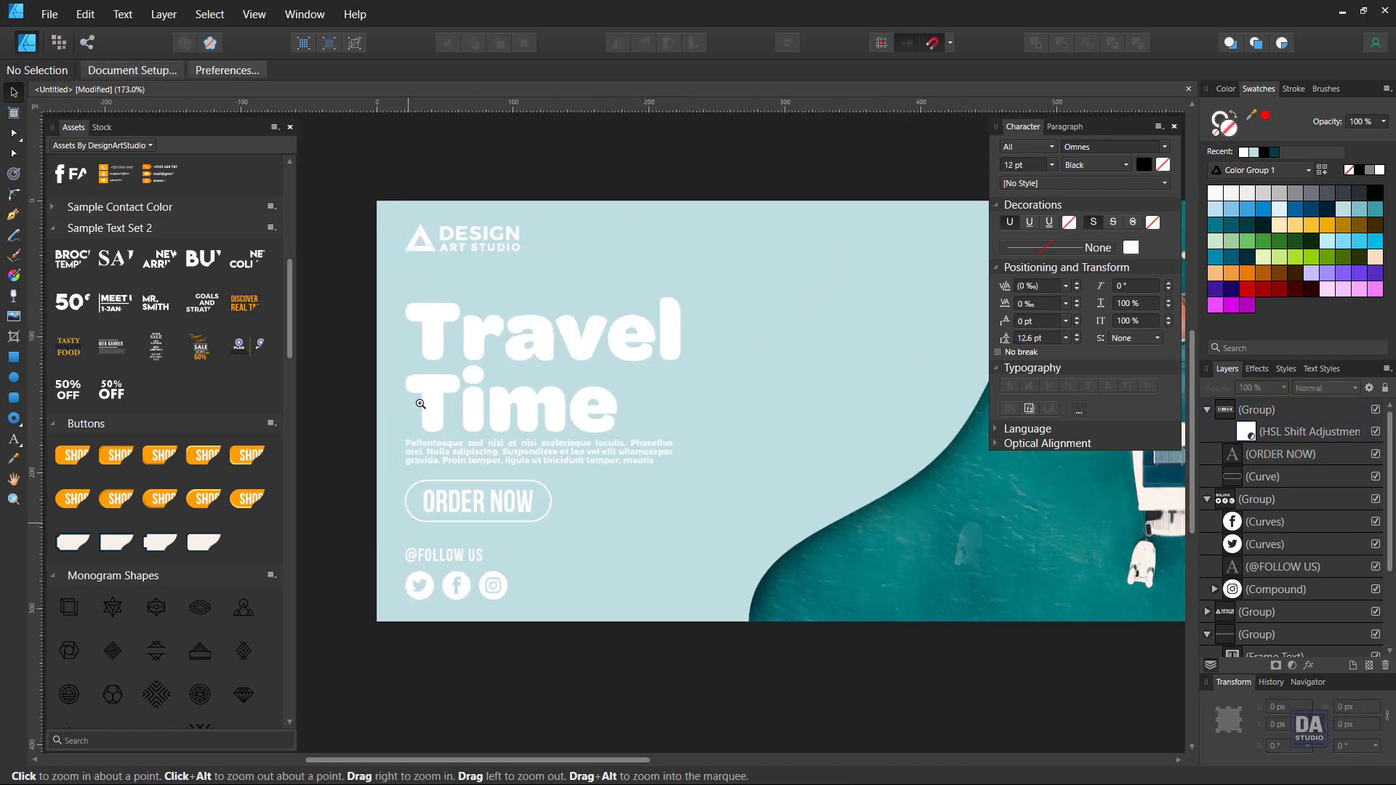
{"action": "left_click_drag", "start_coordinate": [601, 514], "coordinate": [384, 396]}
{"action": "scroll", "coordinate": [509, 436], "scroll_direction": "up", "scroll_amount": 3}
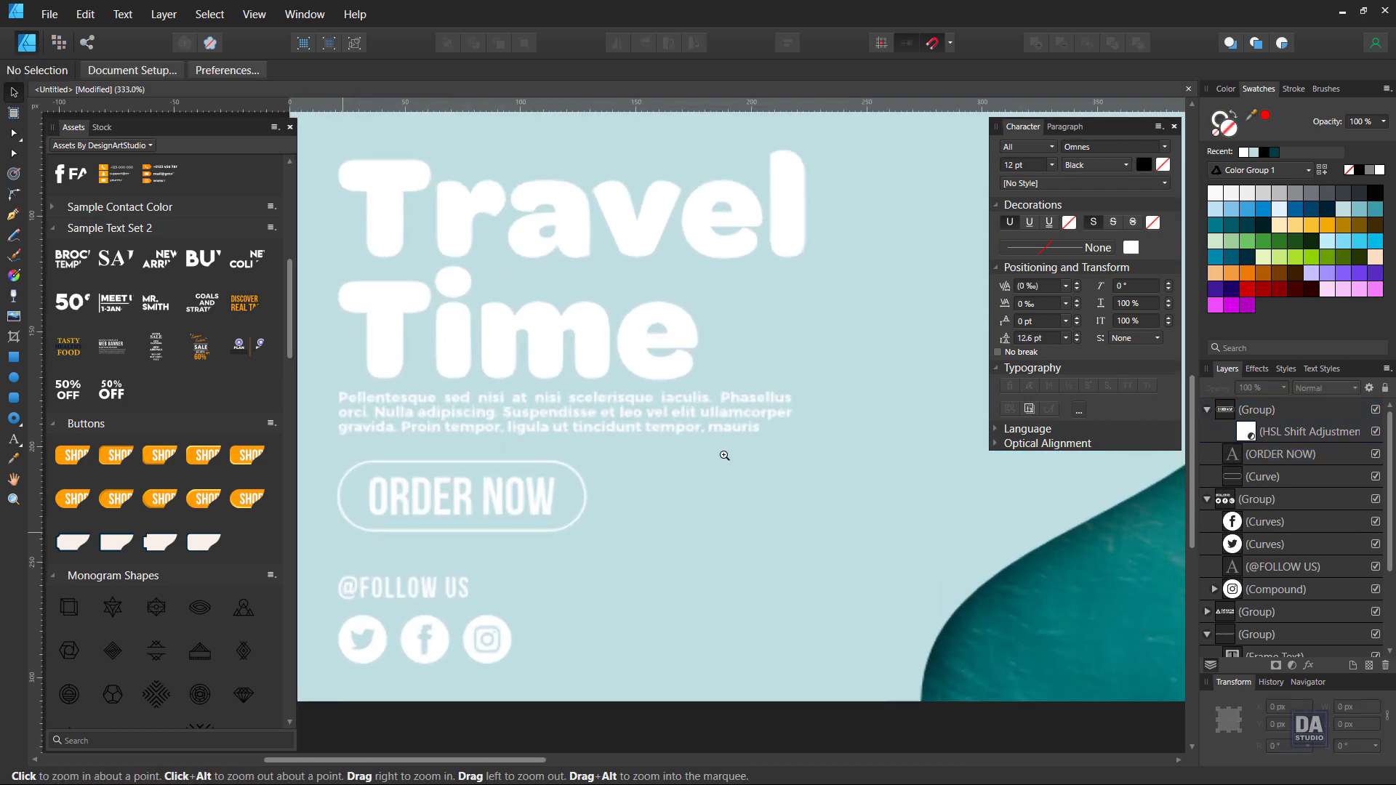
{"action": "scroll", "coordinate": [473, 473], "scroll_direction": "up", "scroll_amount": 2}
{"action": "left_click", "coordinate": [456, 520]}
{"action": "double_click", "coordinate": [456, 521]}
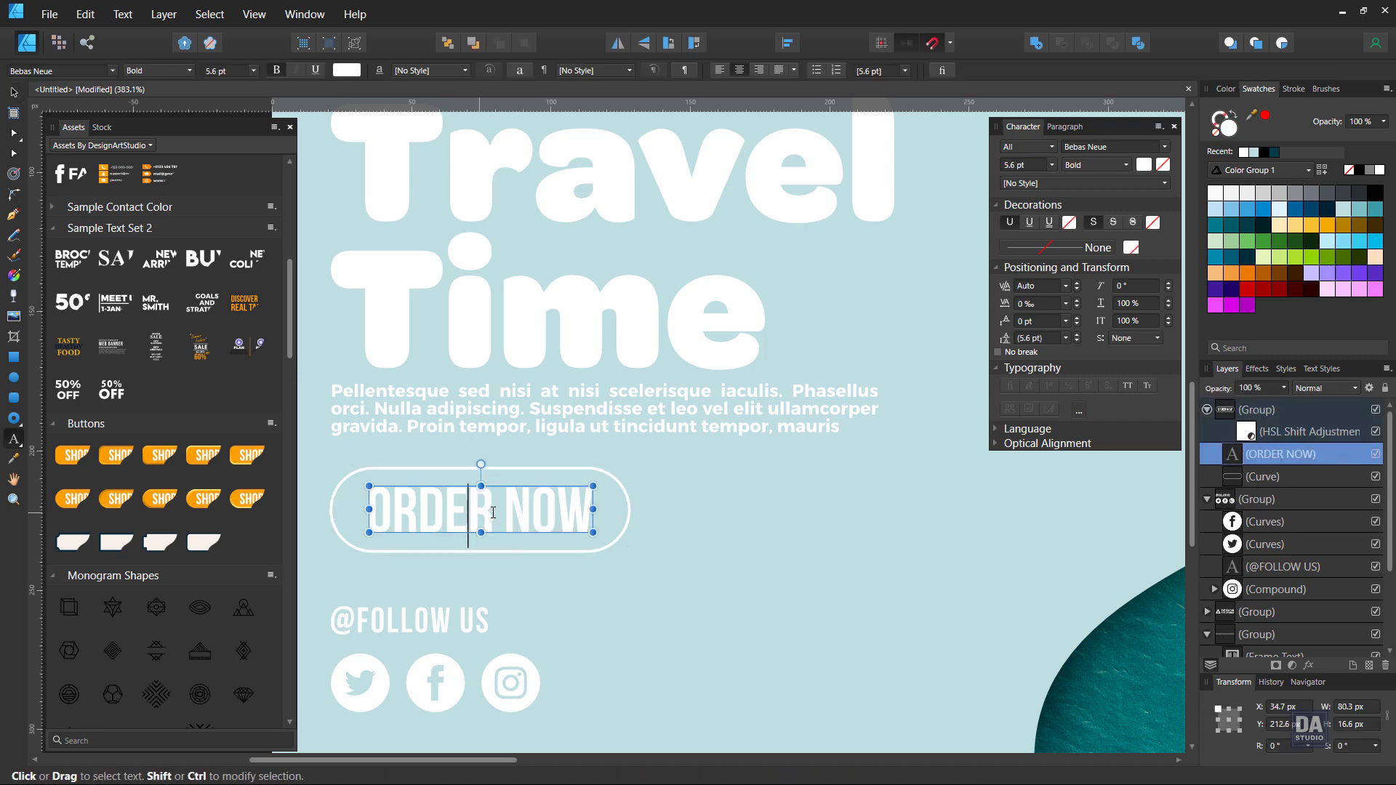
Replace the word ORDER with BOOK so the button reads BOOK NOW
{"action": "left_click_drag", "start_coordinate": [496, 509], "coordinate": [368, 506]}
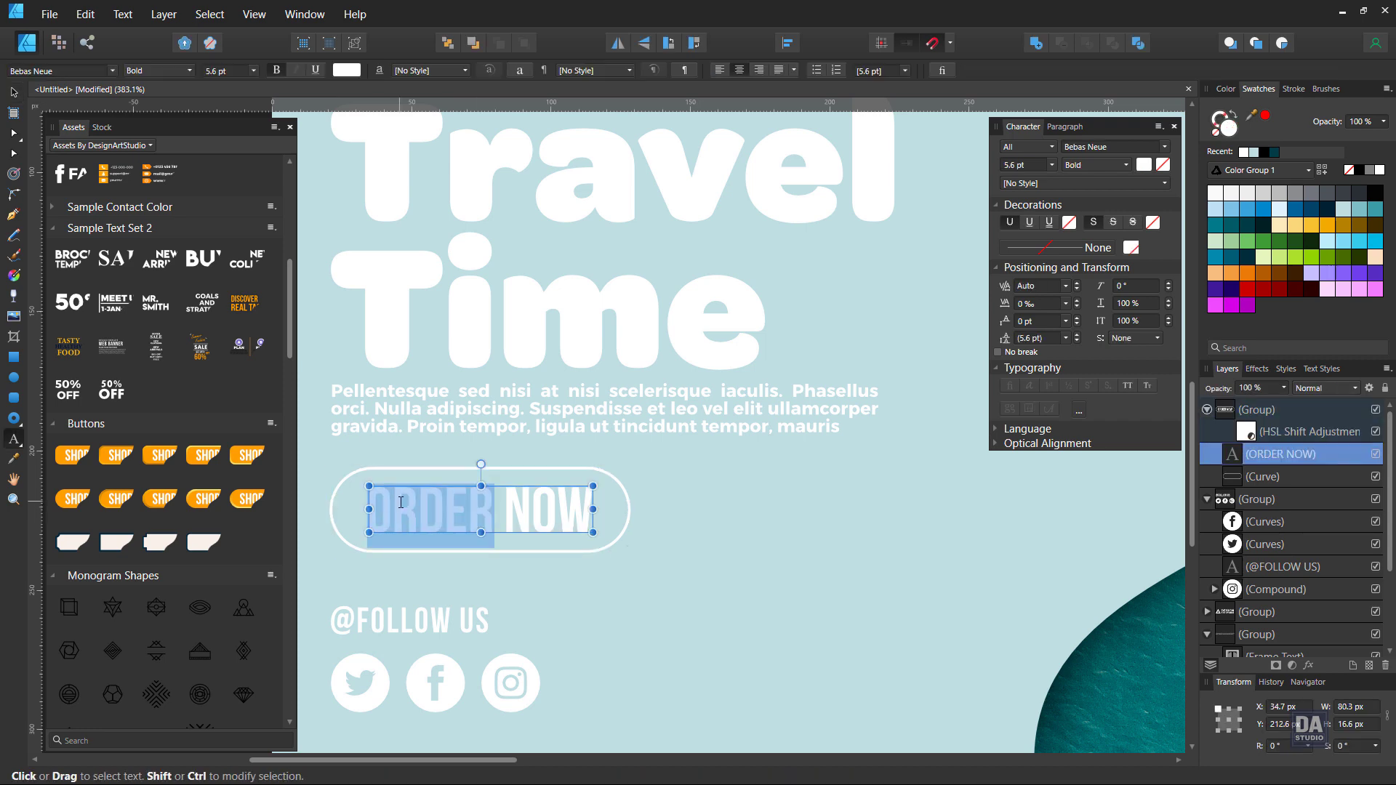
{"action": "type", "text": "BOOK"}
{"action": "key", "text": "Escape"}
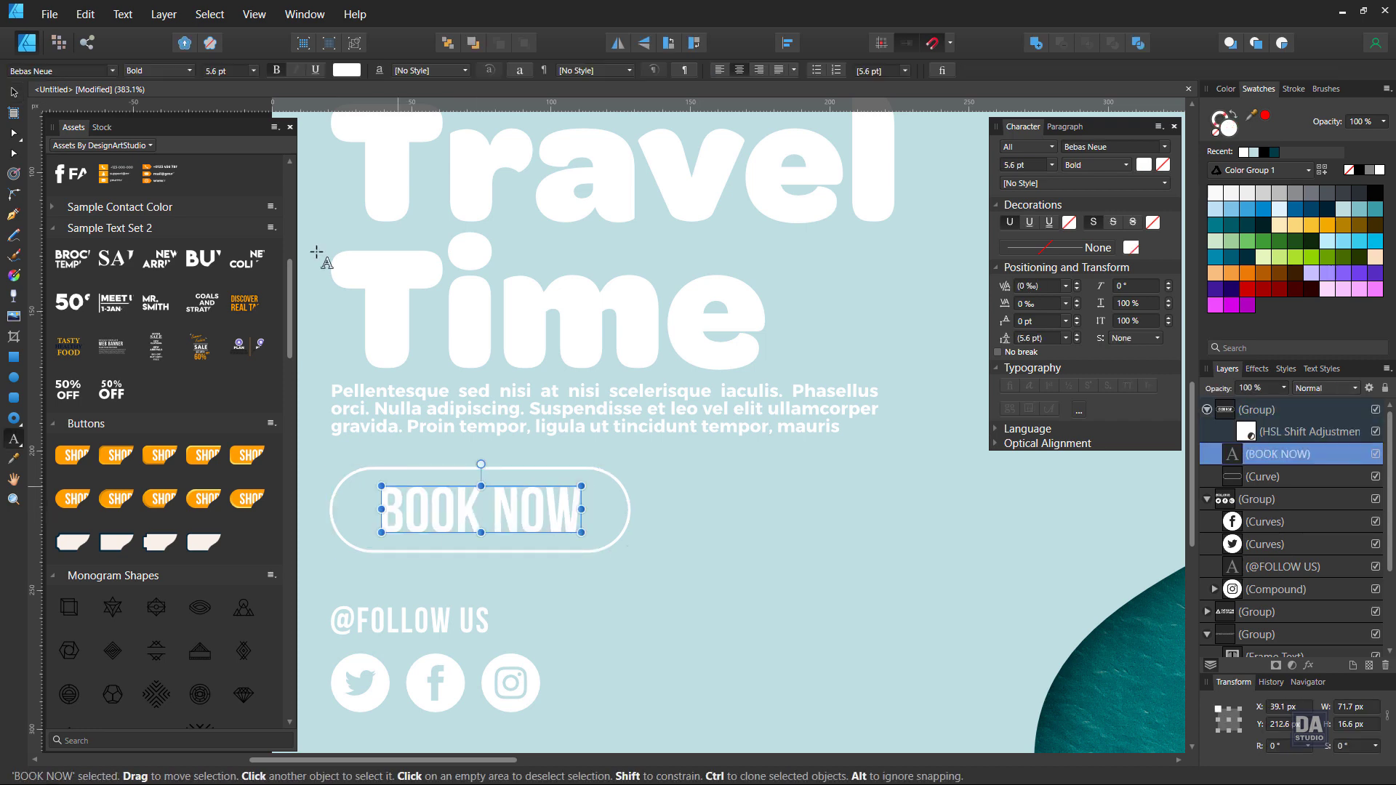
{"action": "key", "text": "v"}
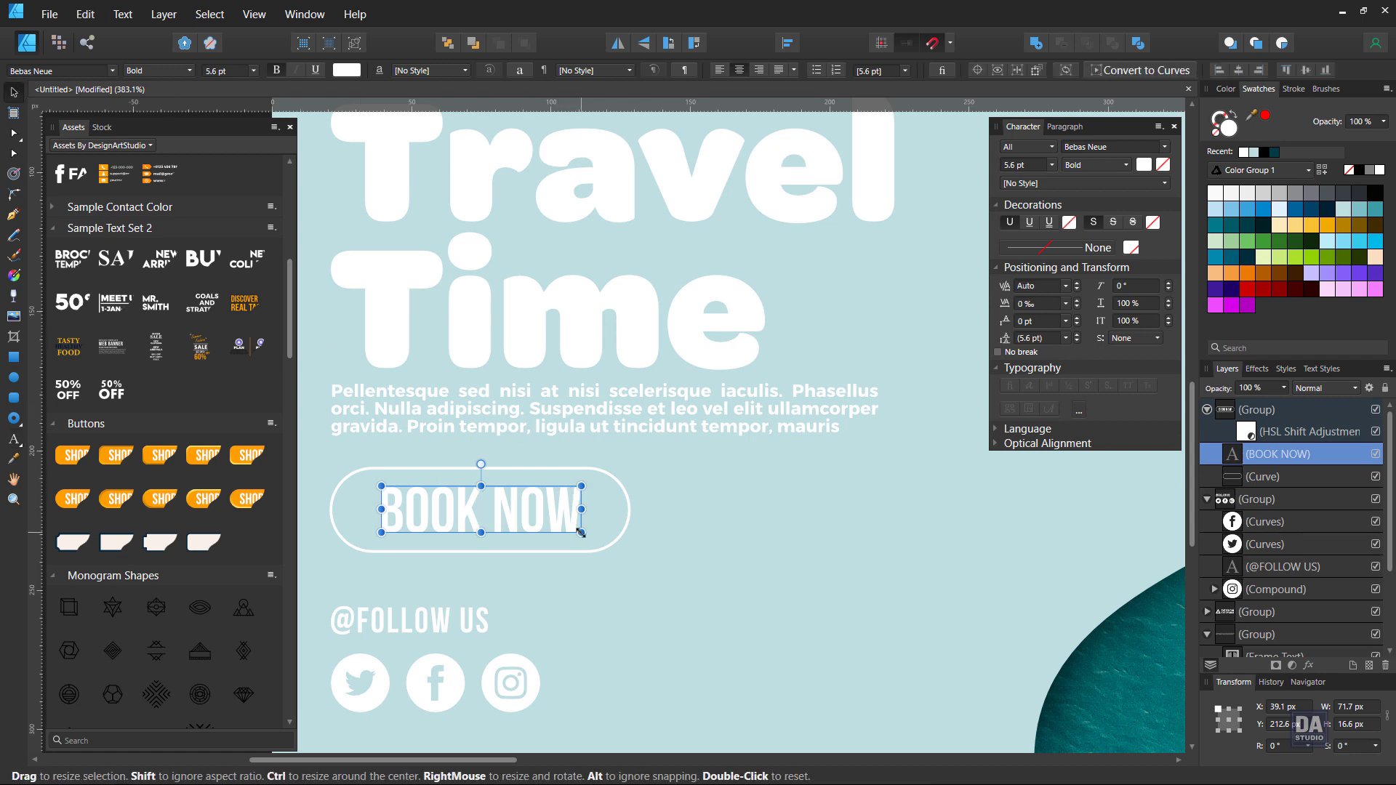
Shrink the BOOK NOW text slightly from its corner handle, then deselect it
{"action": "left_click_drag", "start_coordinate": [583, 533], "coordinate": [580, 532]}
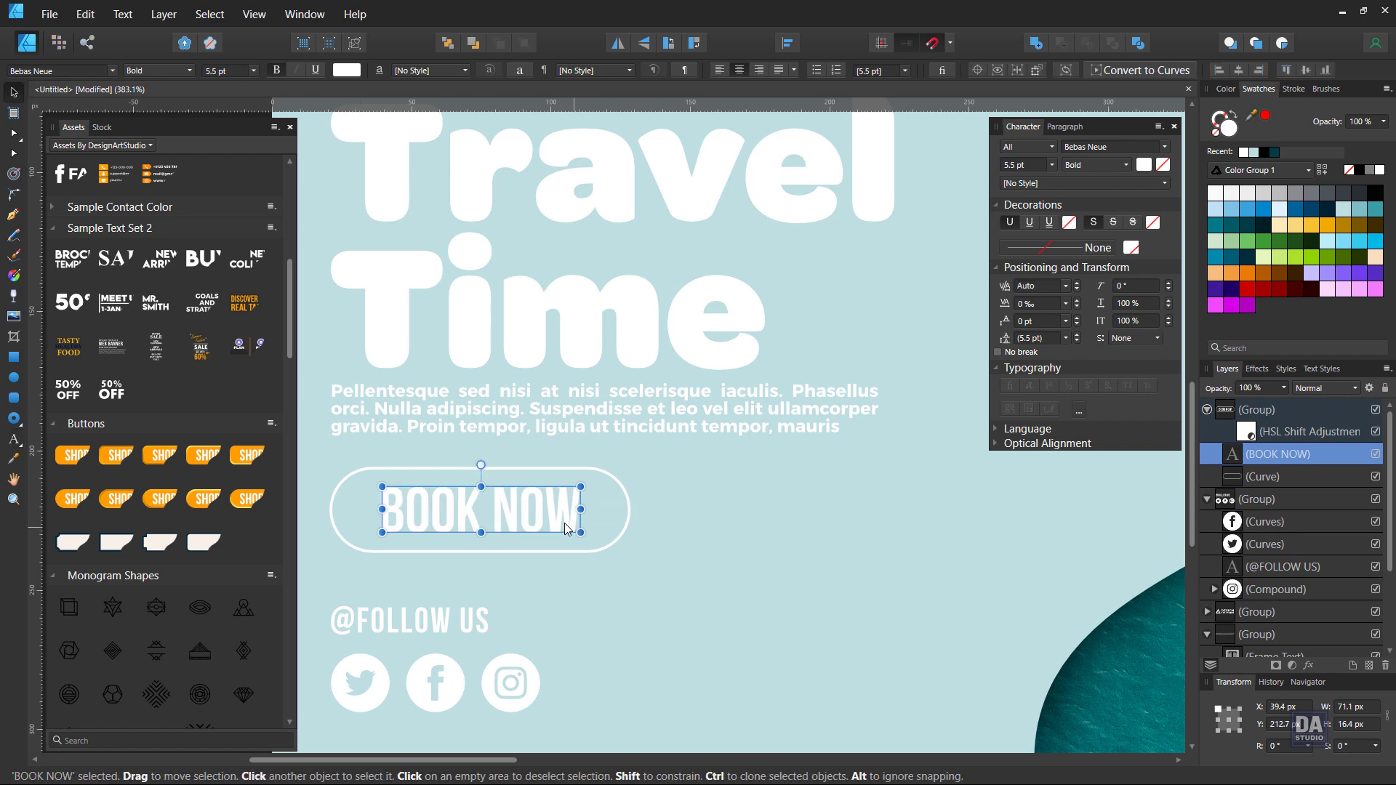
{"action": "scroll", "coordinate": [564, 522], "scroll_direction": "down", "scroll_amount": 5}
{"action": "left_click", "coordinate": [582, 674]}
{"action": "scroll", "coordinate": [654, 582], "scroll_direction": "down", "scroll_amount": 2}
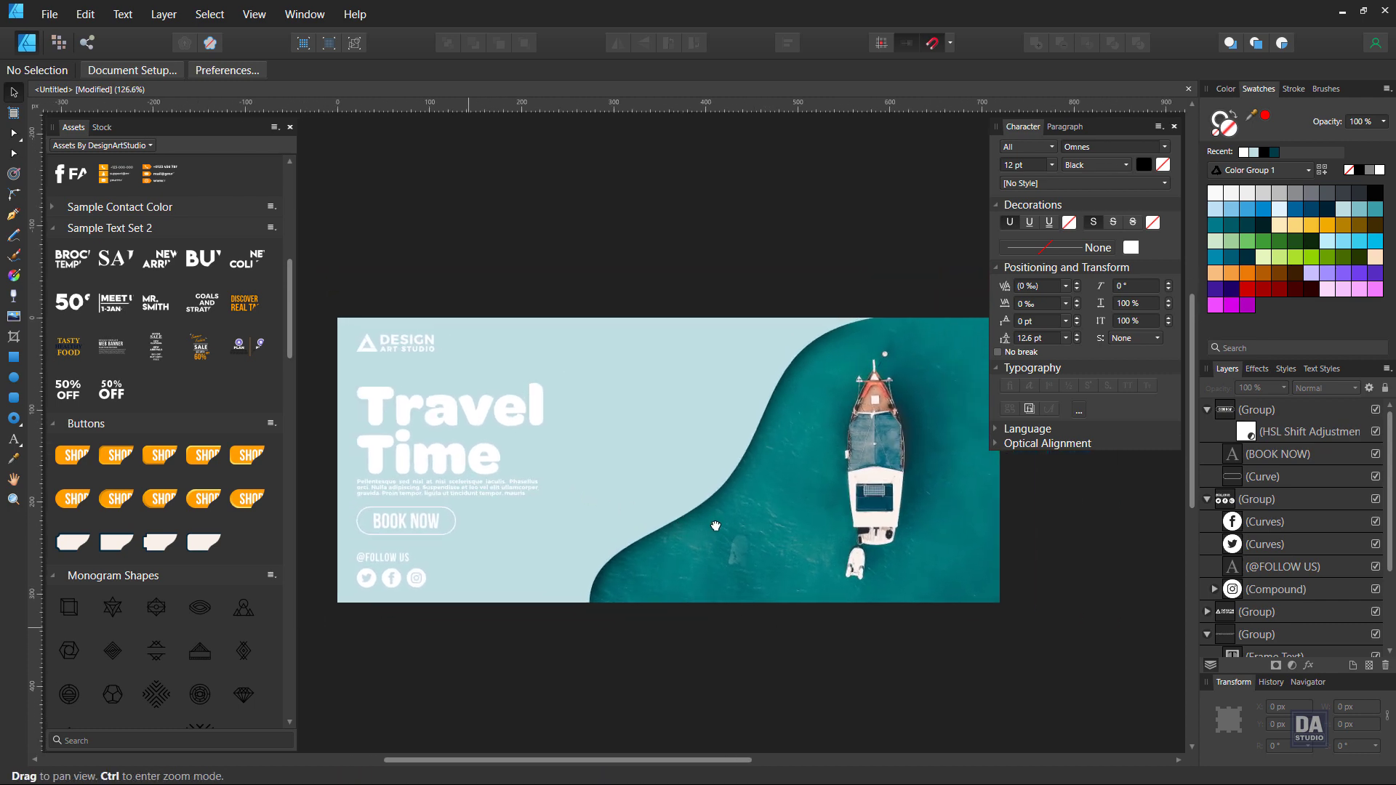
Shrink the BOOK NOW button group slightly
{"action": "left_click_drag", "start_coordinate": [715, 527], "coordinate": [712, 526]}
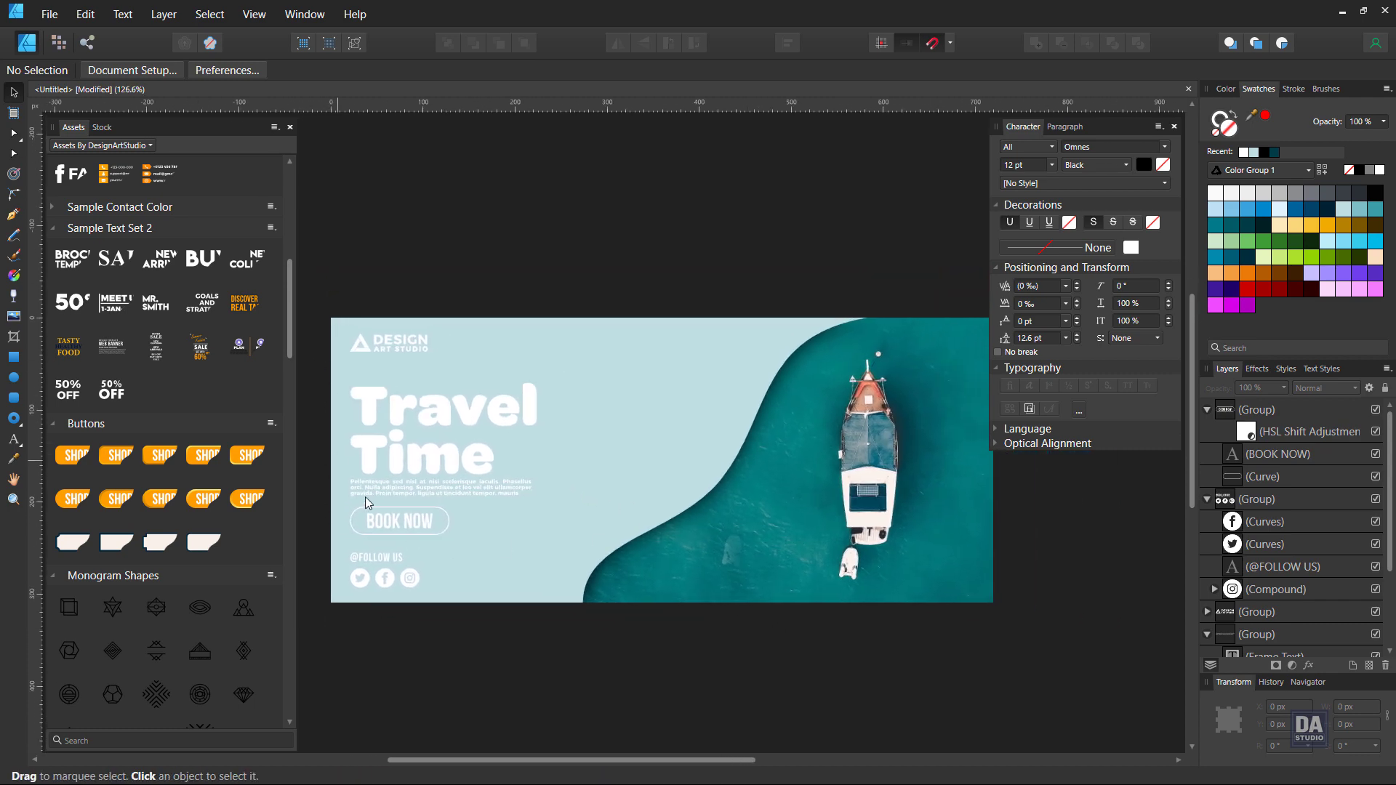
{"action": "left_click", "coordinate": [377, 519]}
{"action": "left_click_drag", "start_coordinate": [449, 534], "coordinate": [431, 536]}
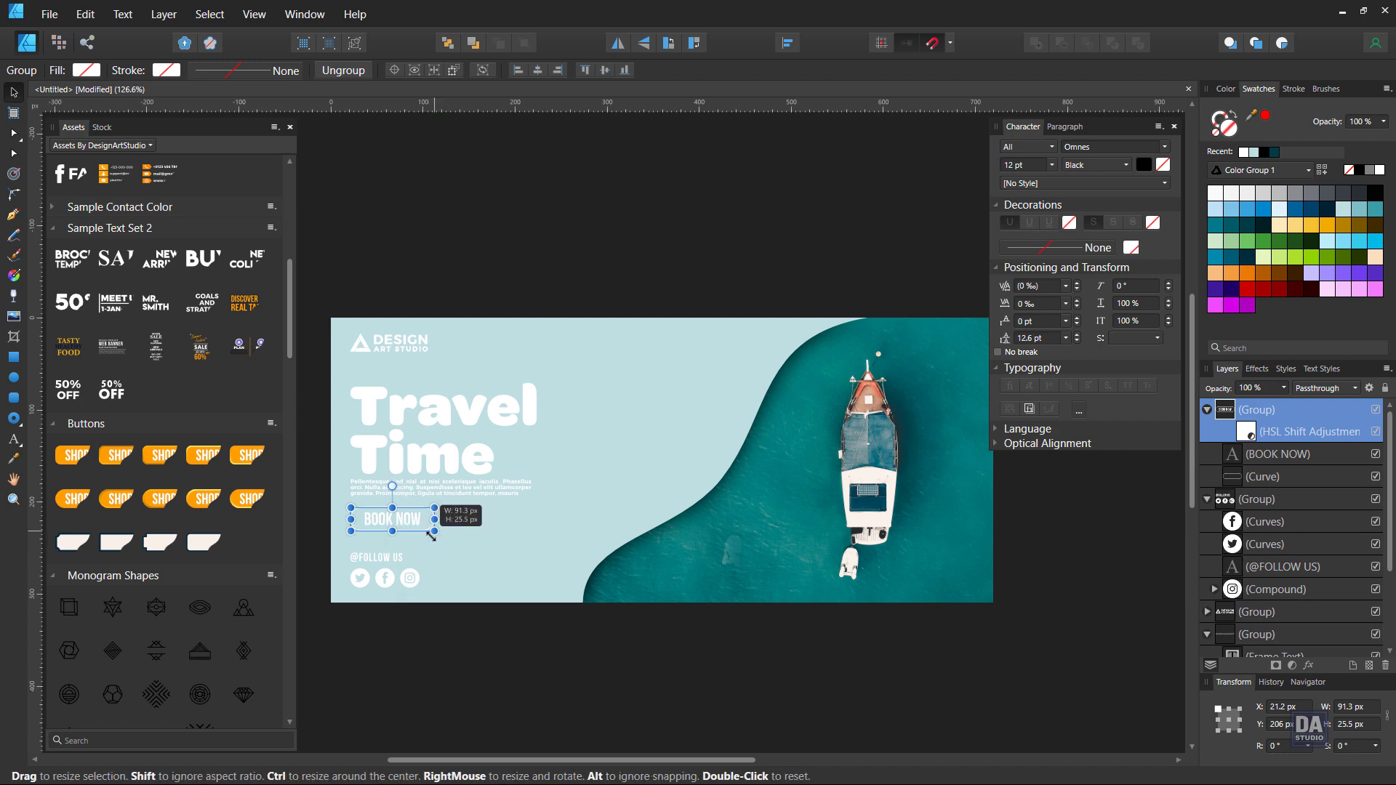
{"action": "left_click", "coordinate": [438, 665]}
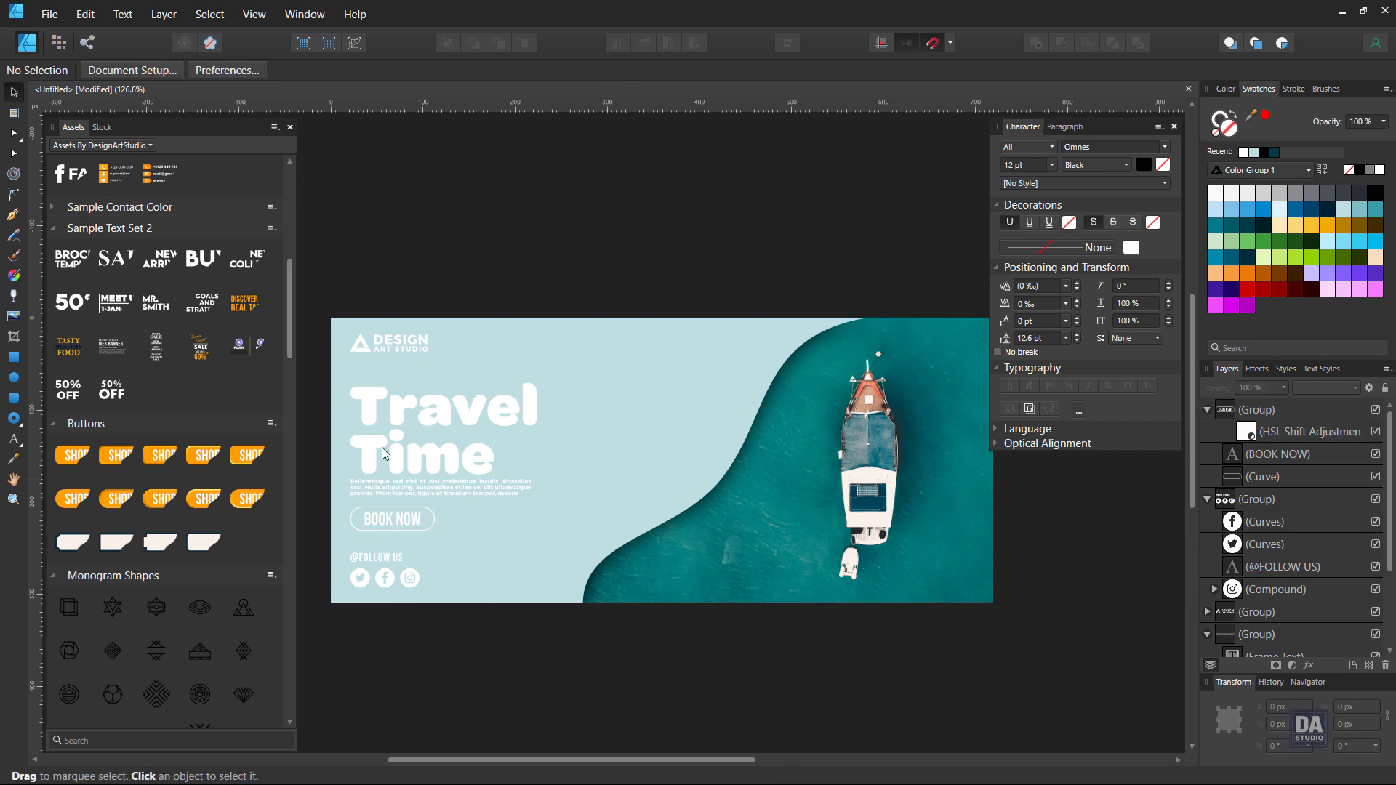
Select the title, body text, button, logo and social icons together, then deselect them
{"action": "left_click_drag", "start_coordinate": [320, 377], "coordinate": [579, 538]}
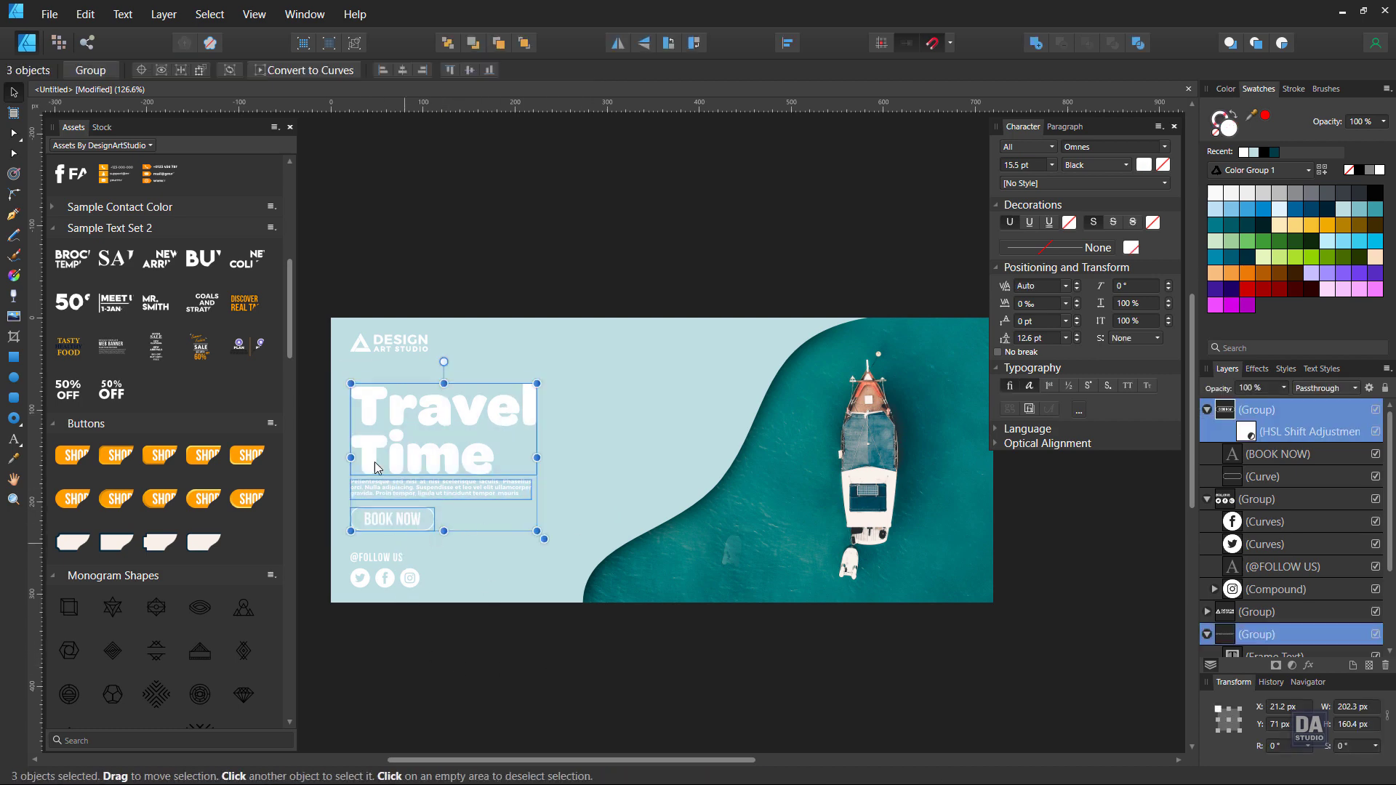
{"action": "left_click", "coordinate": [379, 352], "text": "shift"}
{"action": "left_click", "coordinate": [400, 578], "text": "shift"}
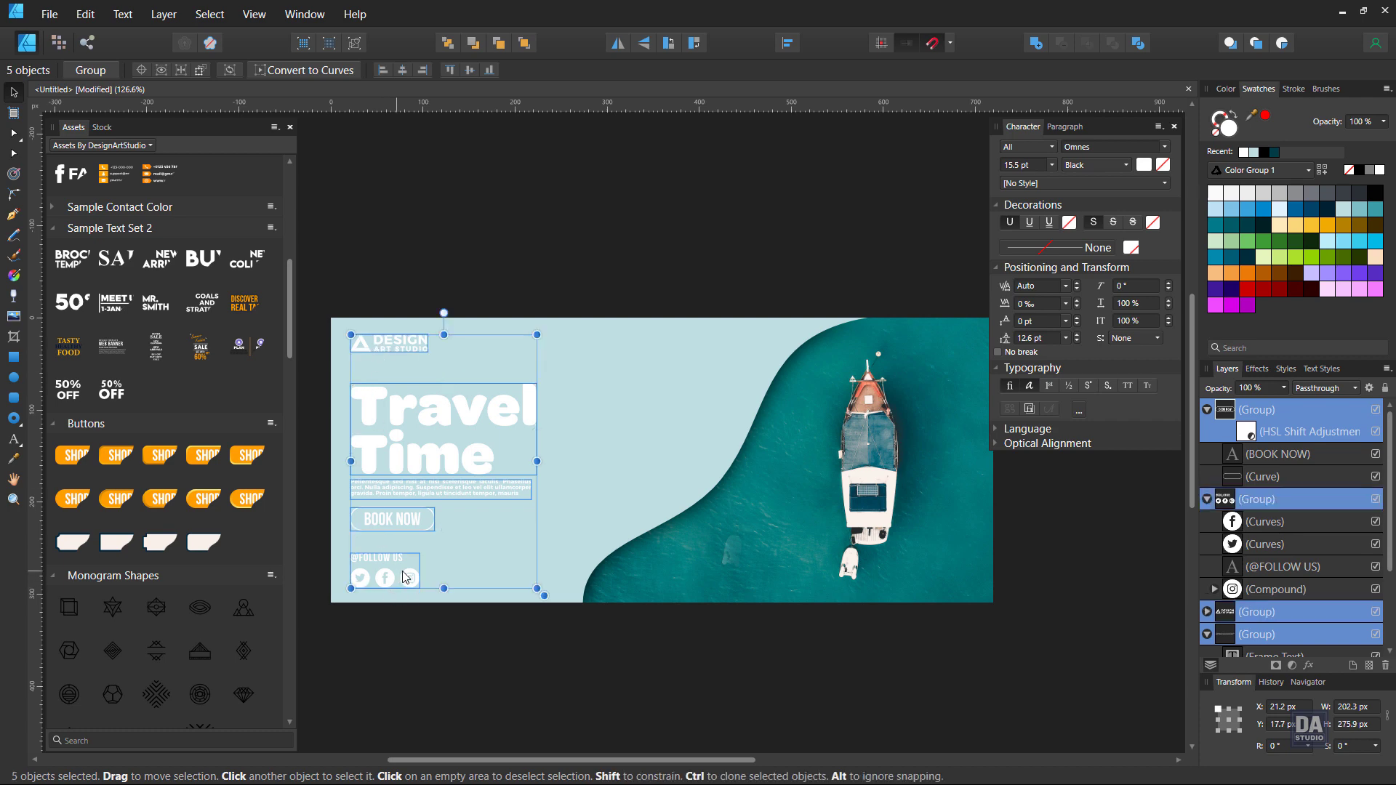
{"action": "left_click", "coordinate": [486, 649]}
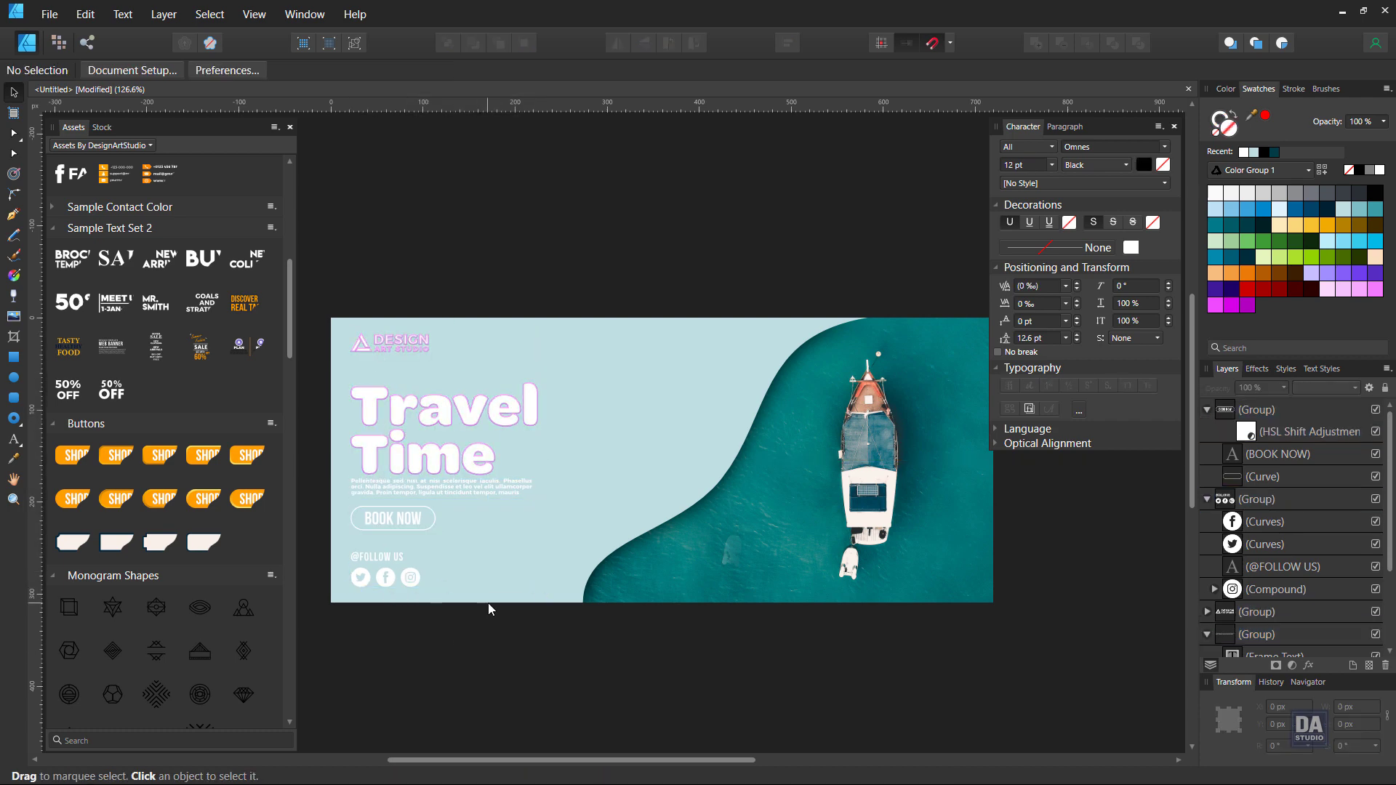
{"action": "left_click_drag", "start_coordinate": [696, 653], "coordinate": [678, 654]}
{"action": "left_click_drag", "start_coordinate": [459, 546], "coordinate": [494, 533]}
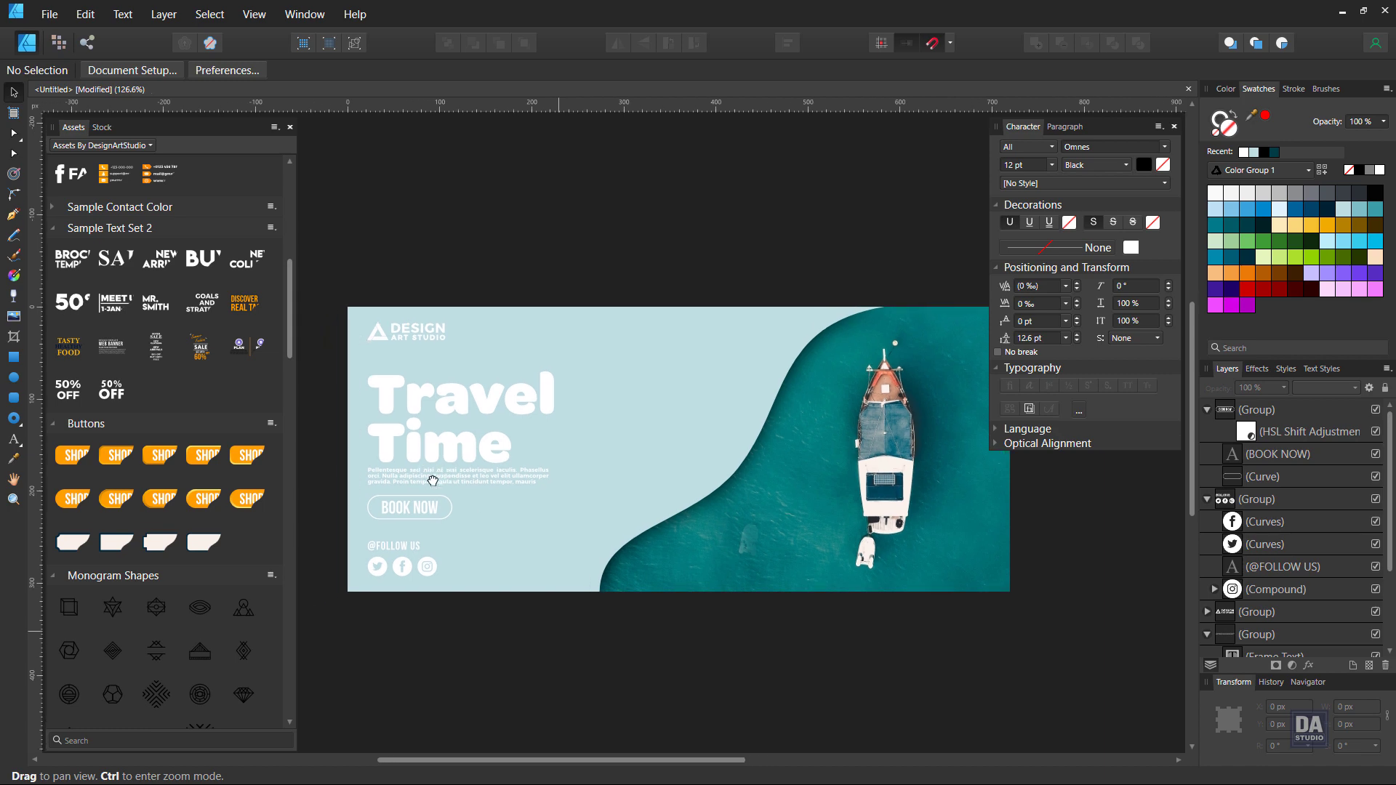
Nudge the heading and body text up, move BOOK NOW down, then lower the text about 7 px
{"action": "mouse_move", "coordinate": [326, 367]}
{"action": "left_mouse_down"}
{"action": "mouse_move", "coordinate": [547, 536]}
{"action": "mouse_move", "coordinate": [576, 535]}
{"action": "left_mouse_up"}
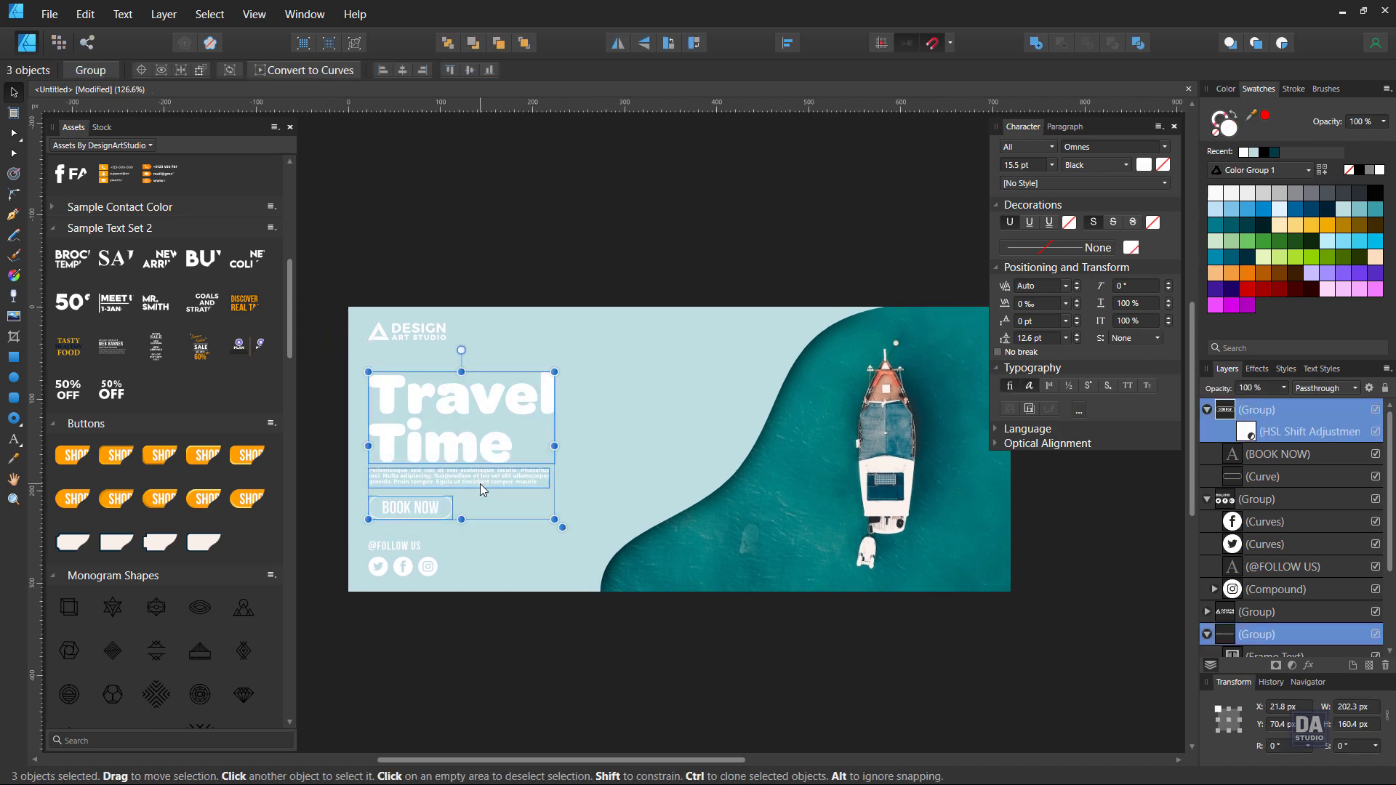
{"action": "left_click_drag", "start_coordinate": [479, 485], "coordinate": [434, 519]}
{"action": "left_click", "coordinate": [451, 515]}
{"action": "left_click_drag", "start_coordinate": [341, 360], "coordinate": [582, 505]}
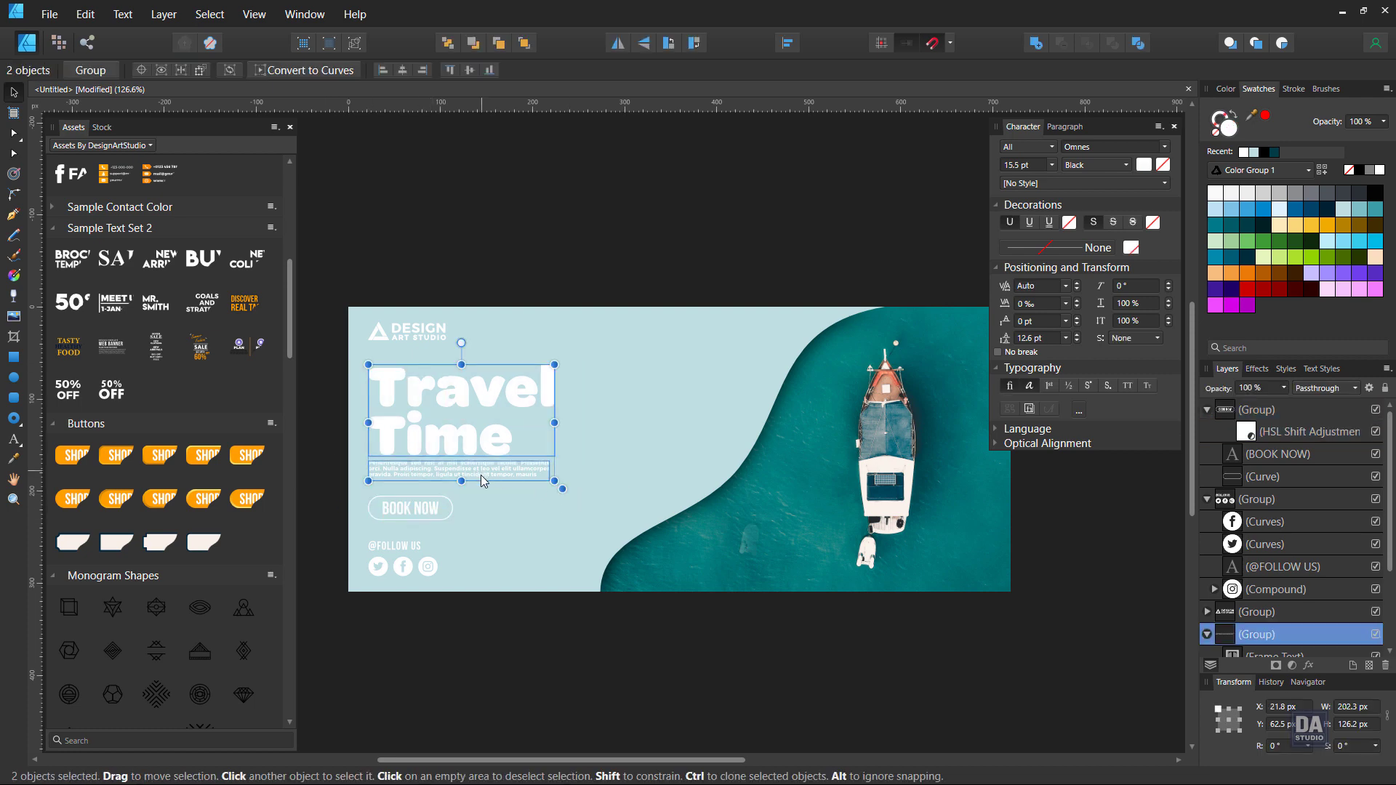
{"action": "left_click_drag", "start_coordinate": [481, 475], "coordinate": [481, 477]}
{"action": "key", "text": "ctrl+d"}
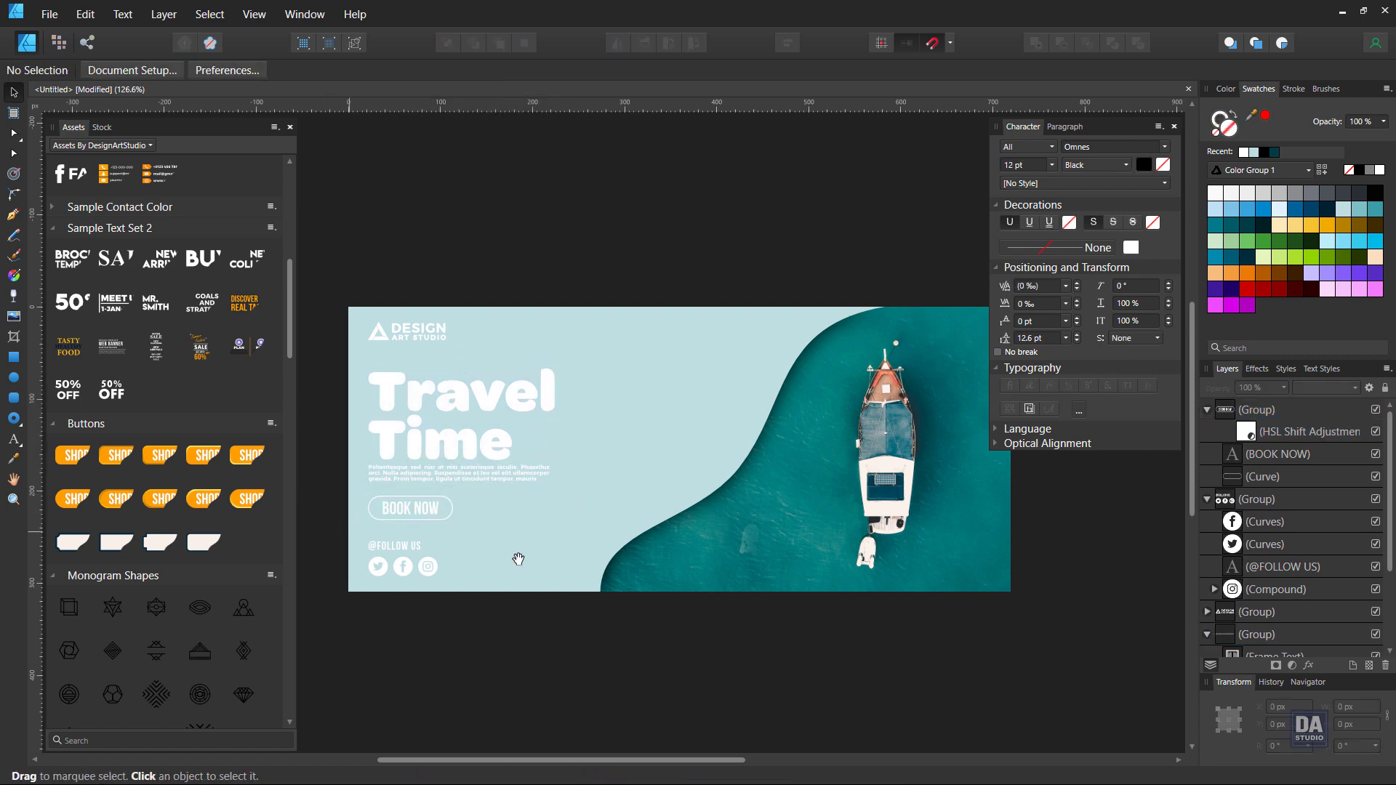
{"action": "left_click_drag", "start_coordinate": [565, 562], "coordinate": [548, 563]}
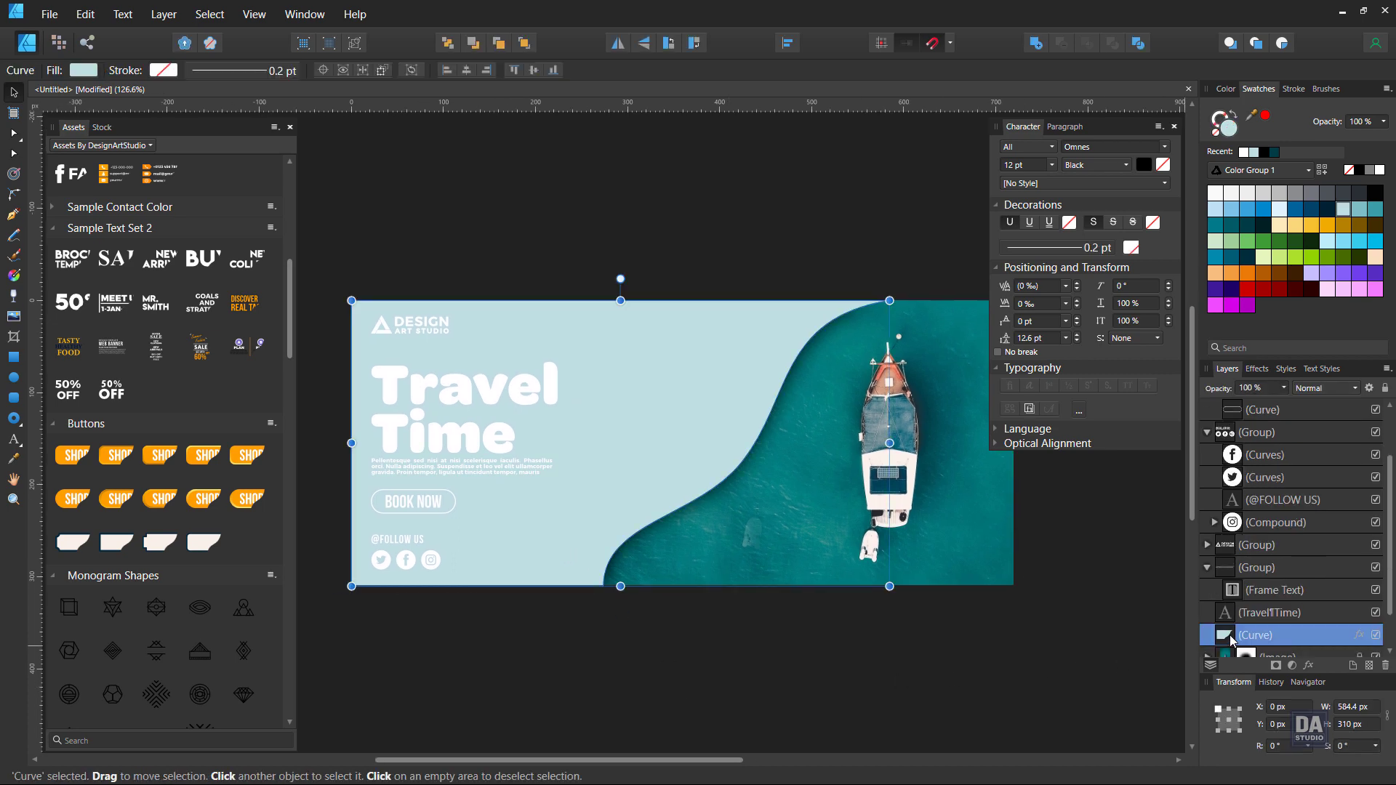
Duplicate the pale blue wave Curve layer and turn off Outer Shadow on the copy
{"action": "right_click", "coordinate": [1232, 640]}
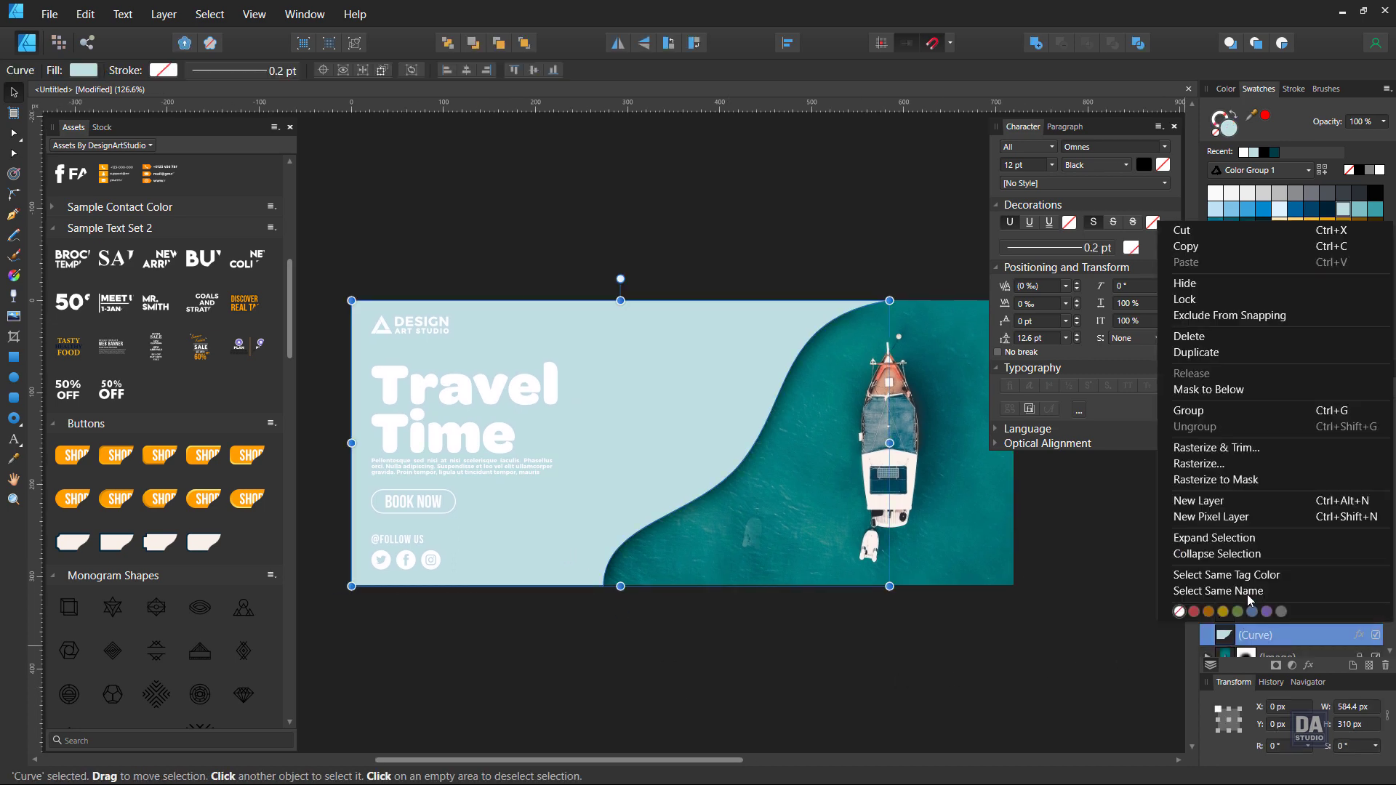
{"action": "left_click", "coordinate": [1234, 354]}
{"action": "scroll", "coordinate": [1255, 653], "scroll_direction": "down", "scroll_amount": 3}
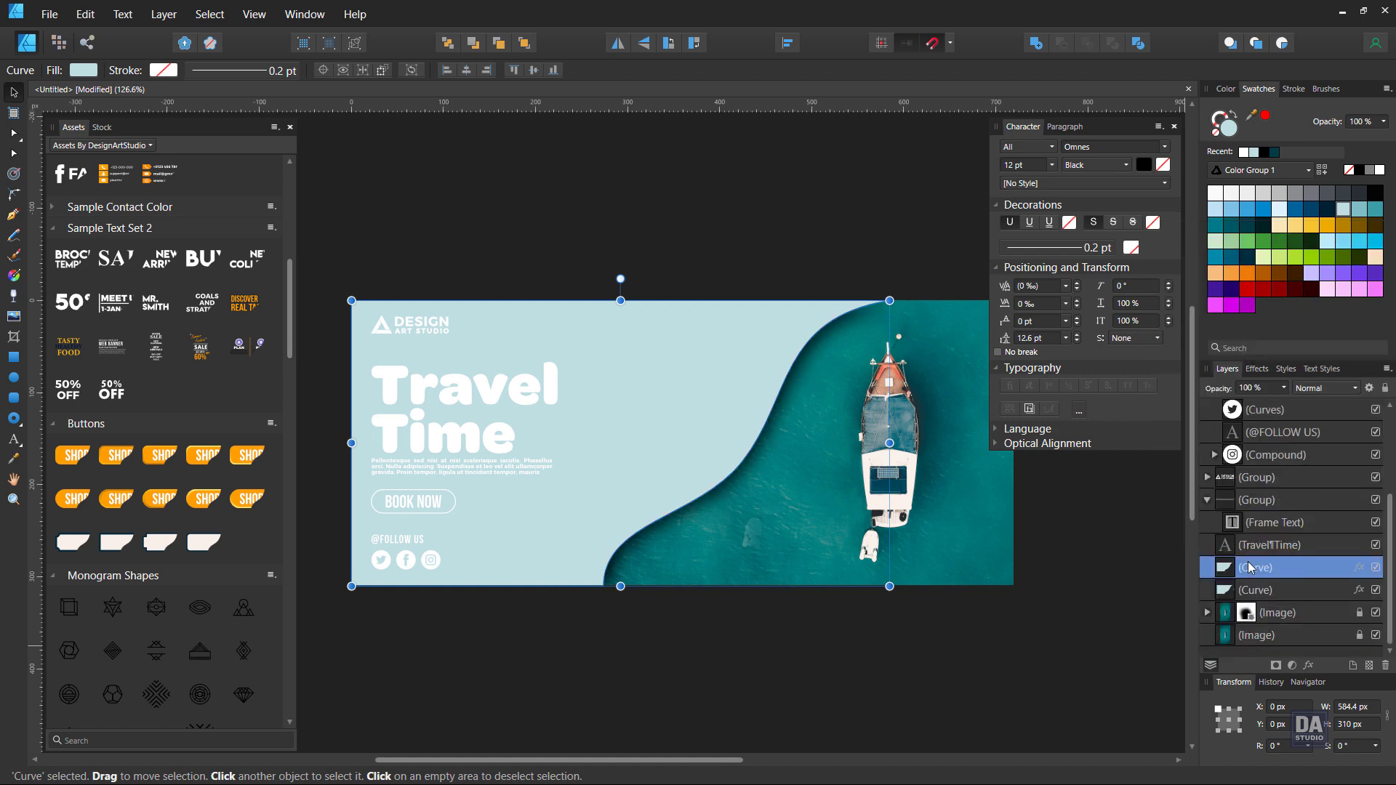
{"action": "left_click", "coordinate": [1309, 666]}
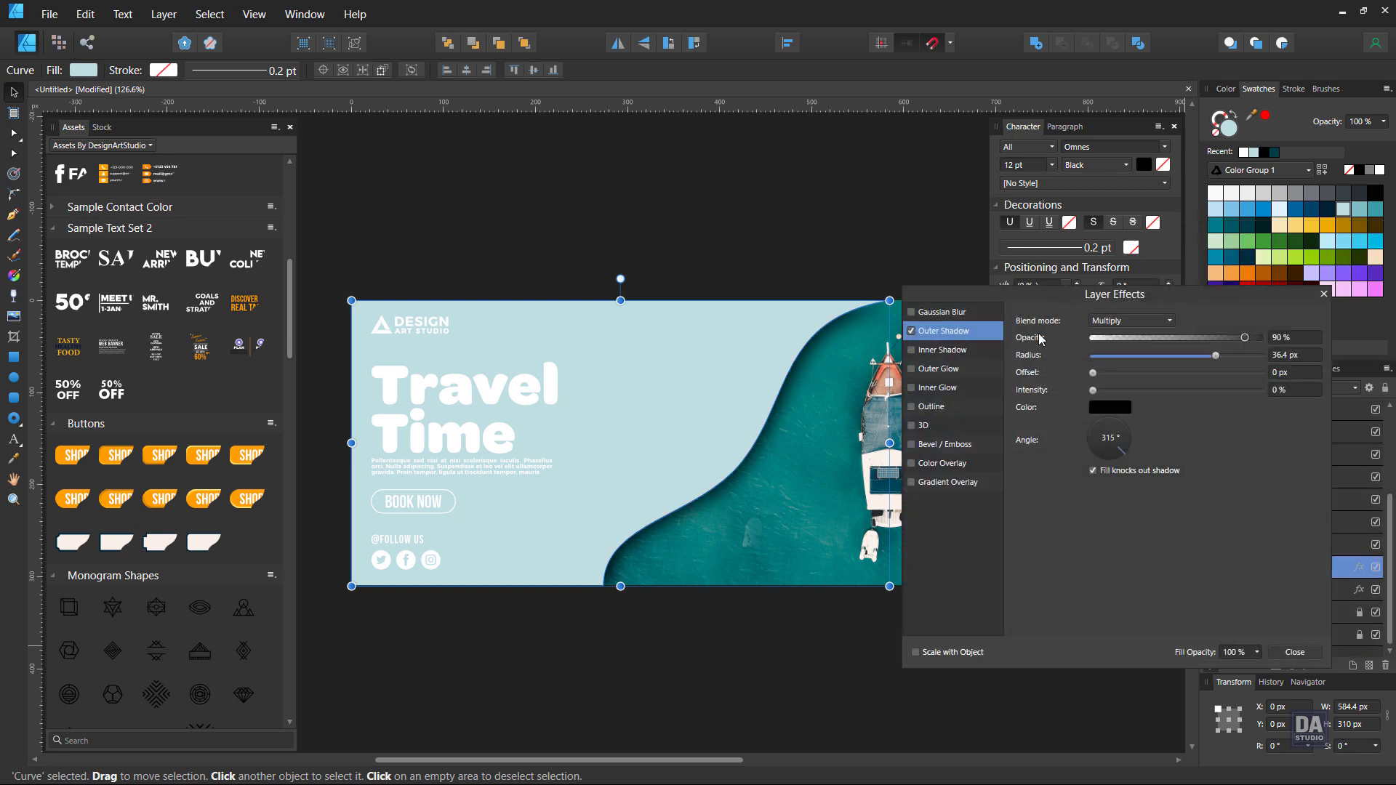
{"action": "left_click", "coordinate": [913, 332]}
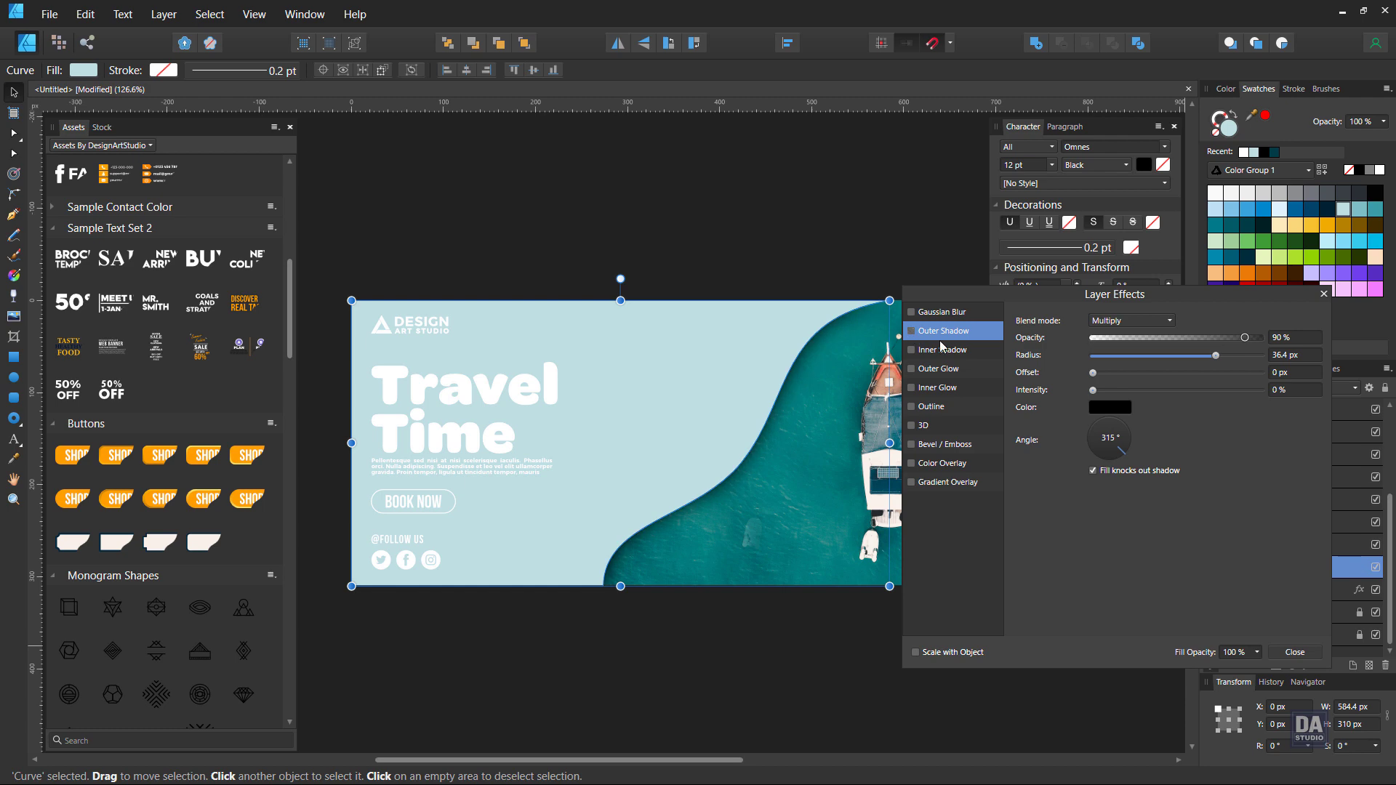
{"action": "left_click", "coordinate": [1285, 655]}
Pull the upper curve's edge nodes and handles left to reshape the wave
{"action": "key", "text": "a"}
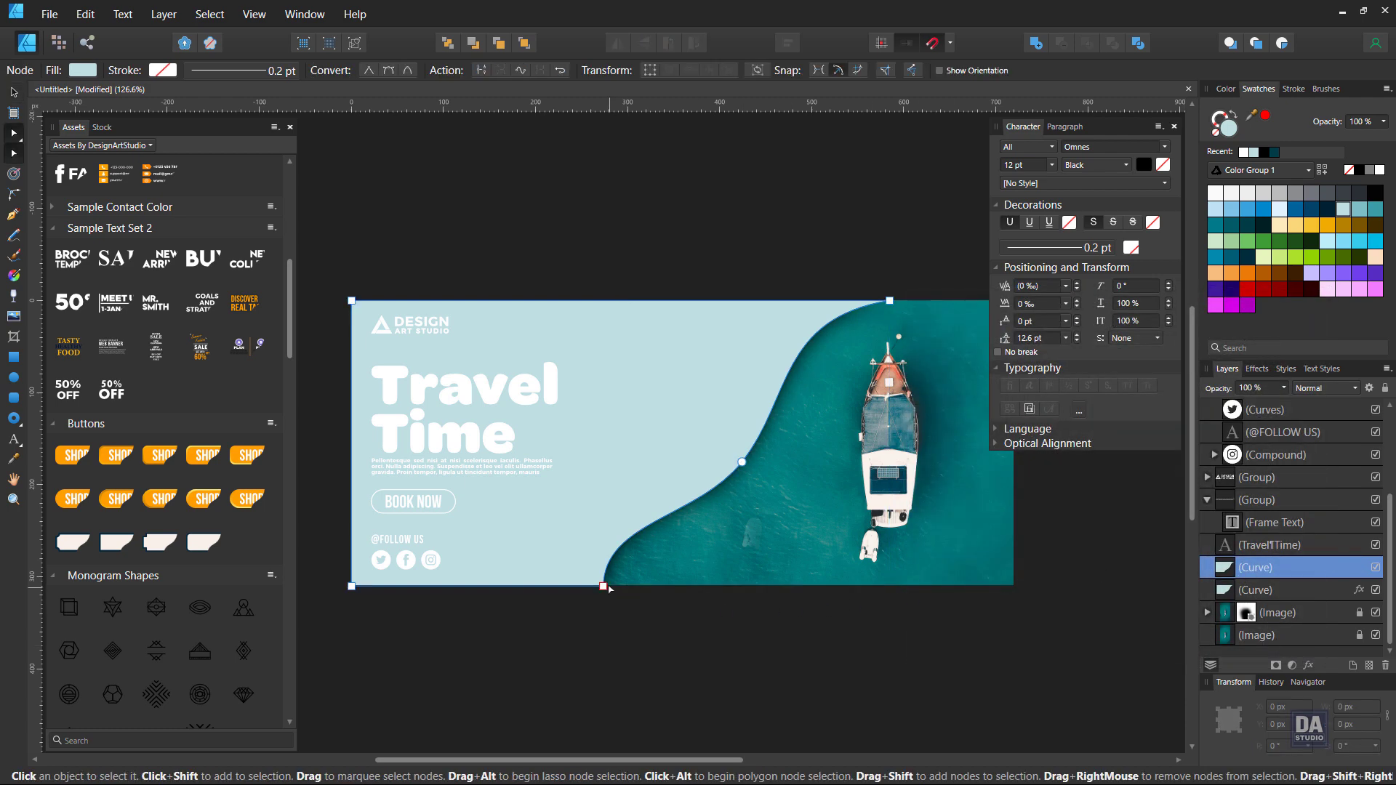
{"action": "left_click", "coordinate": [581, 586]}
{"action": "left_click_drag", "start_coordinate": [586, 588], "coordinate": [603, 586]}
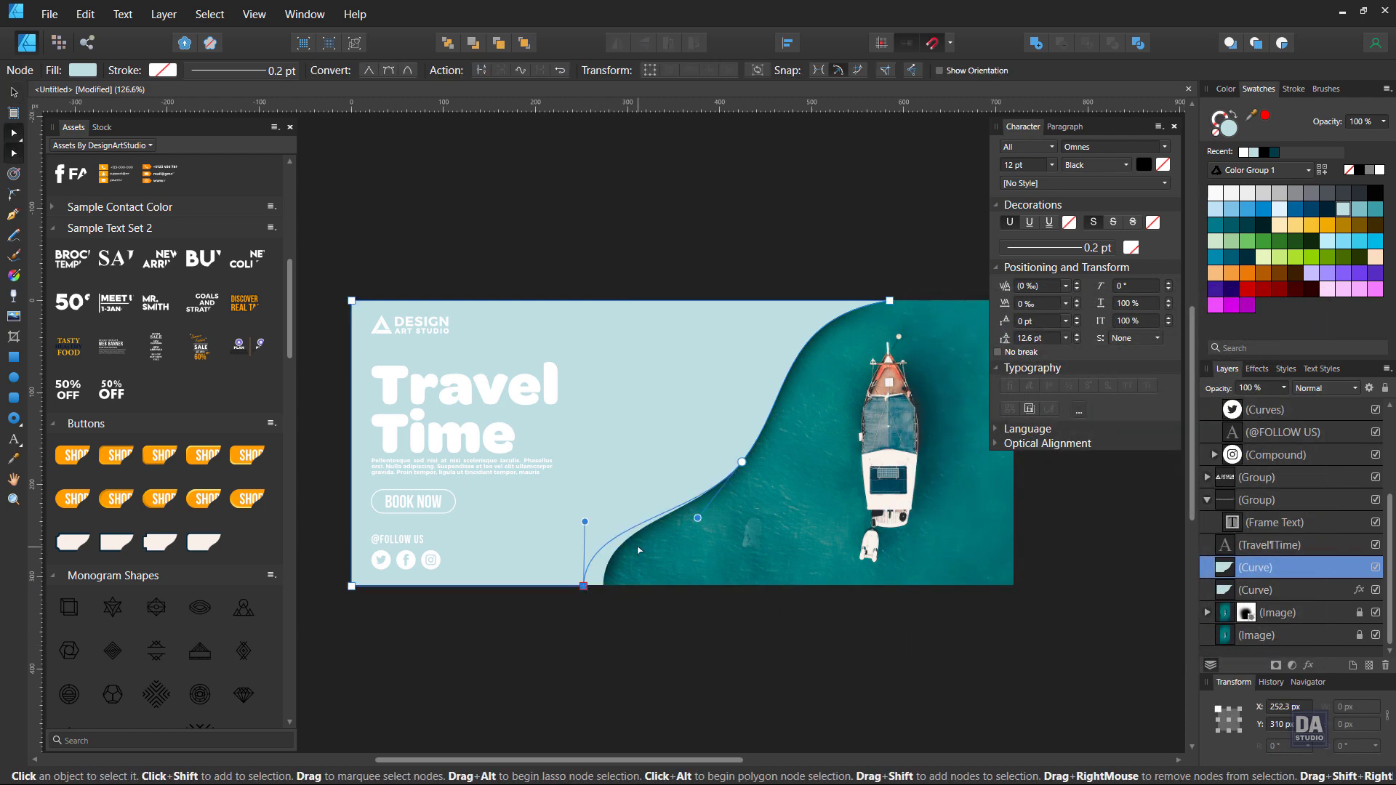
{"action": "left_click", "coordinate": [742, 461]}
{"action": "left_click_drag", "start_coordinate": [735, 465], "coordinate": [725, 463]}
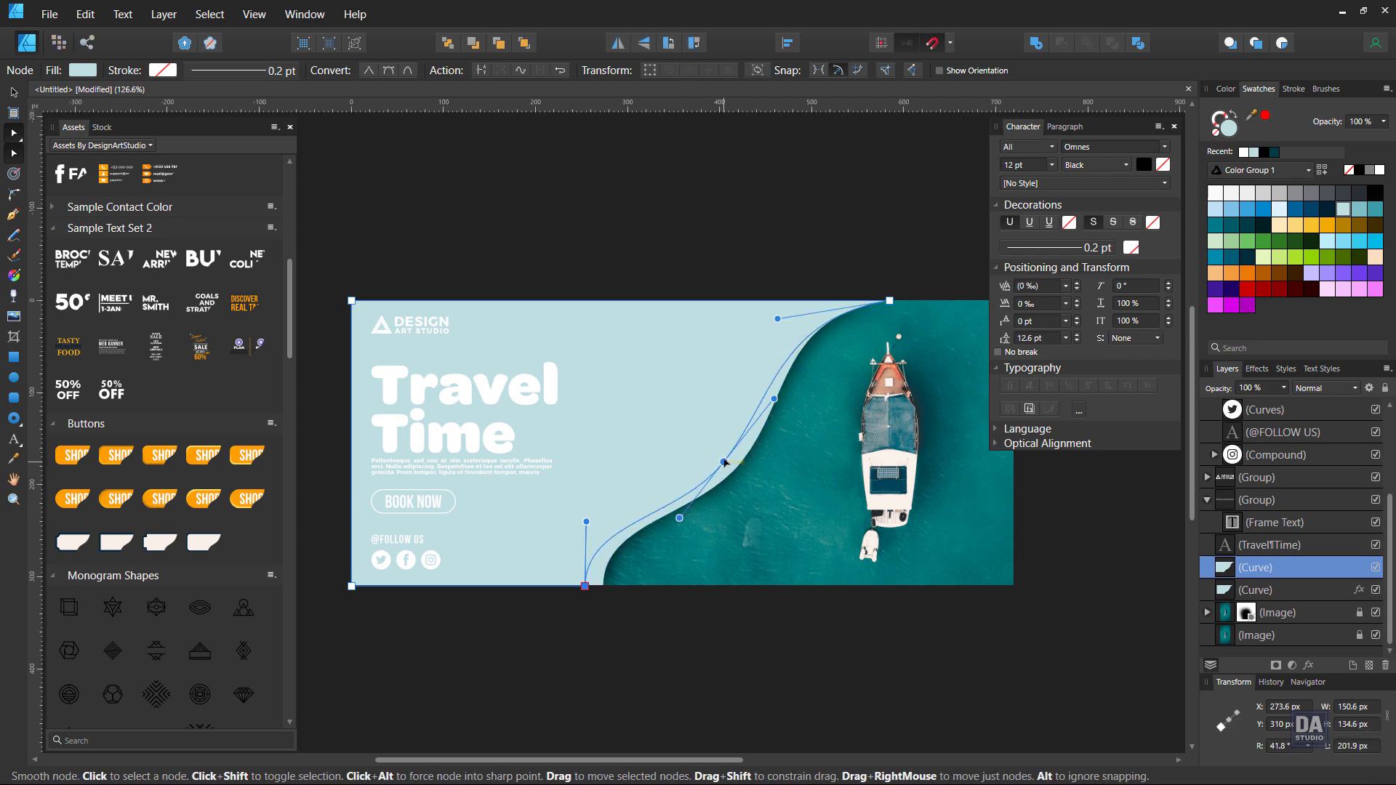
{"action": "left_click", "coordinate": [725, 462]}
{"action": "left_click_drag", "start_coordinate": [732, 455], "coordinate": [729, 454]}
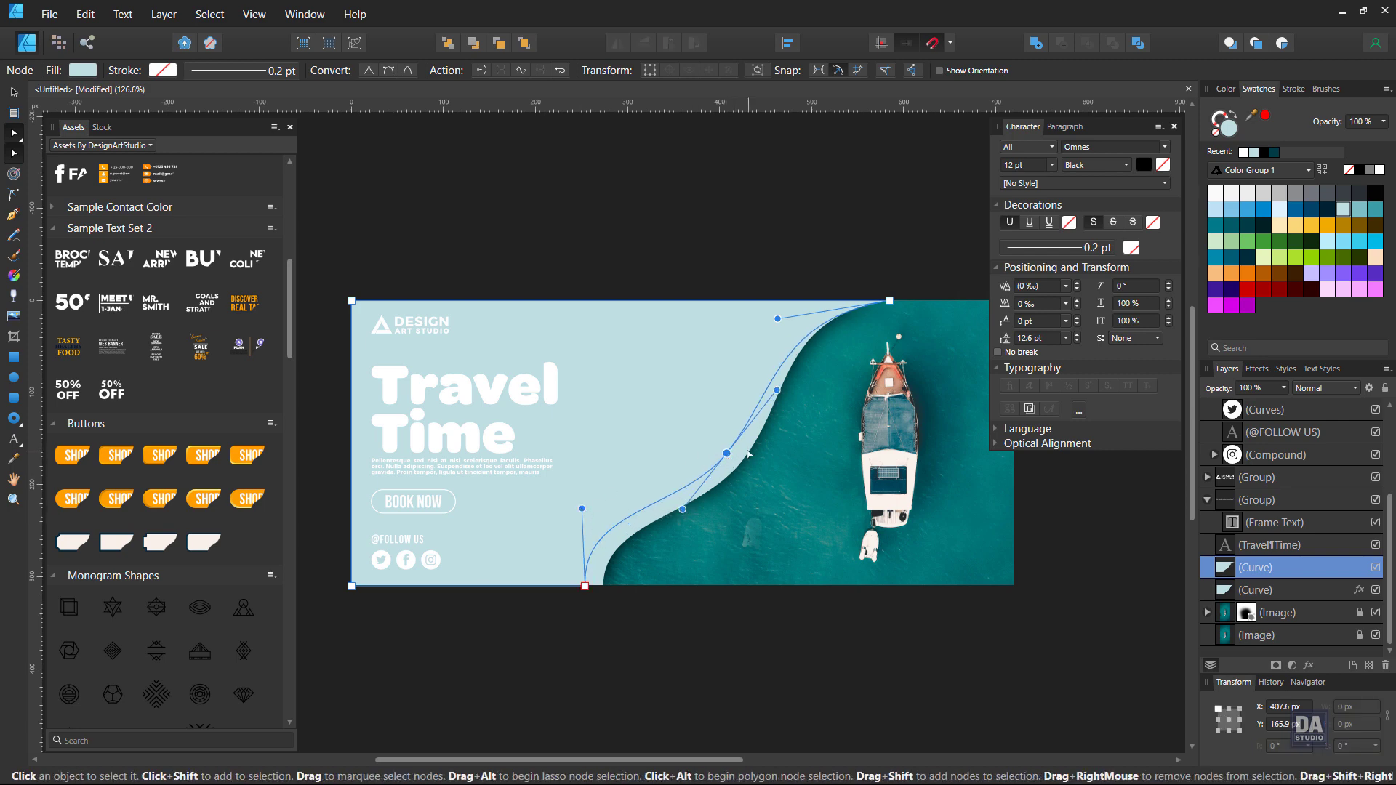
{"action": "left_click_drag", "start_coordinate": [726, 453], "coordinate": [725, 458]}
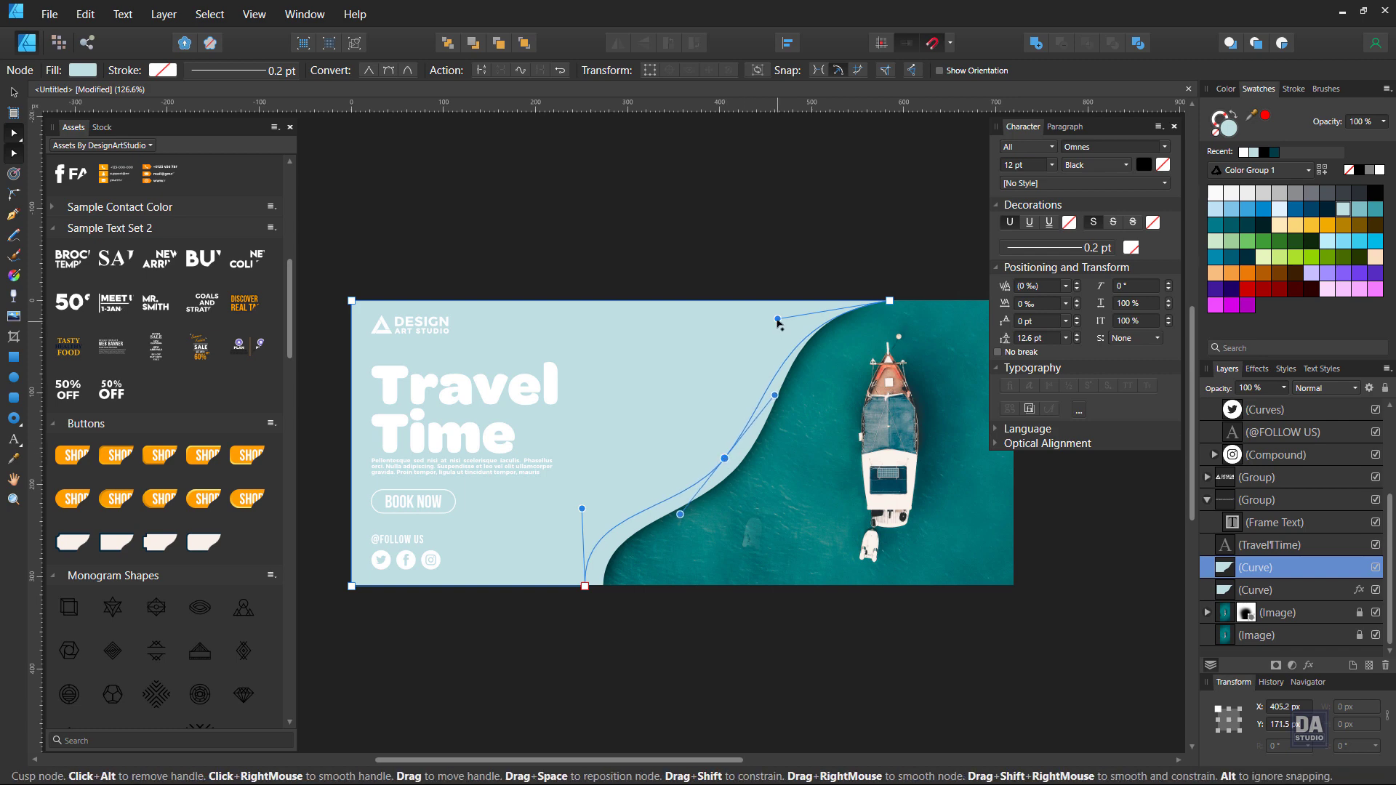
{"action": "left_click_drag", "start_coordinate": [777, 318], "coordinate": [764, 309]}
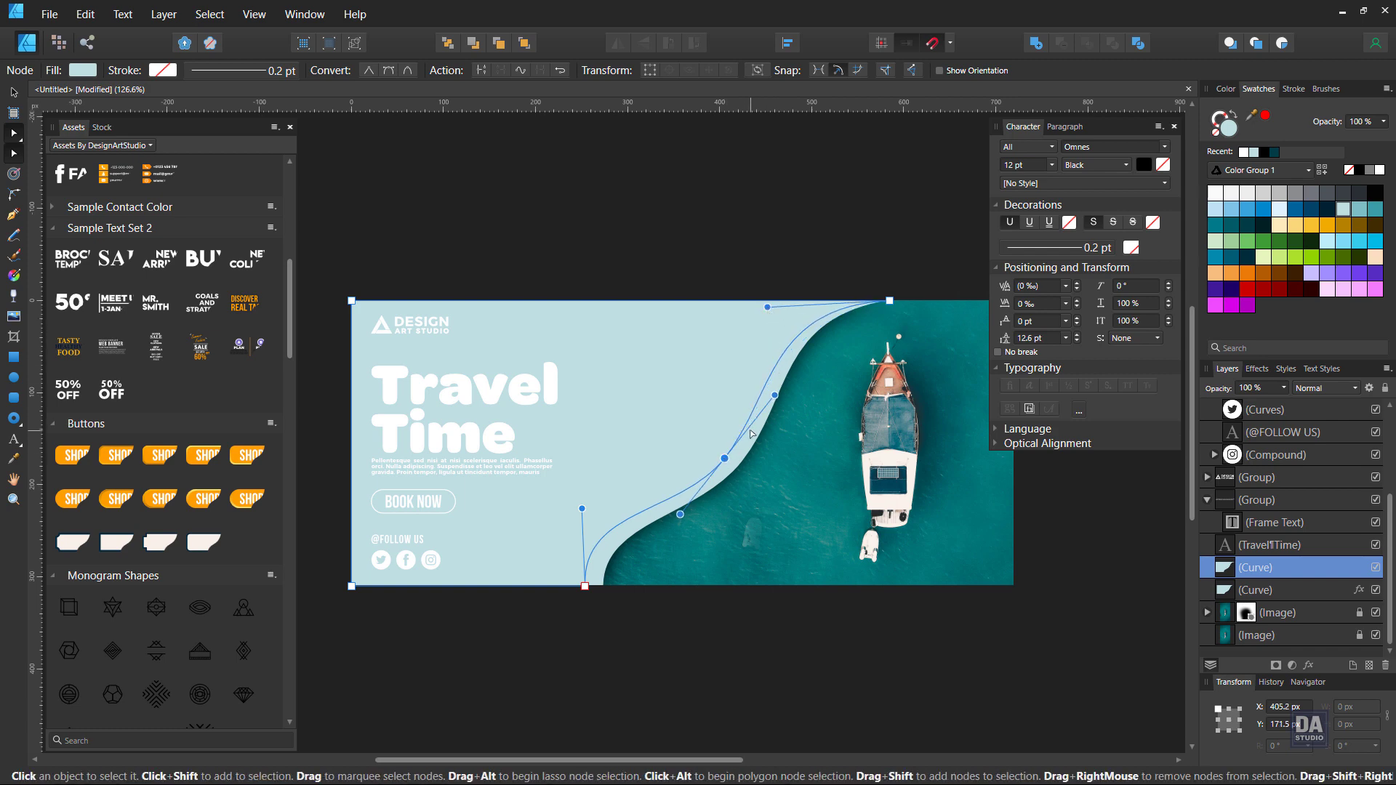
Fill the lower curve copy with white to form the stripe
{"action": "key", "text": "v"}
{"action": "left_click", "coordinate": [1256, 590]}
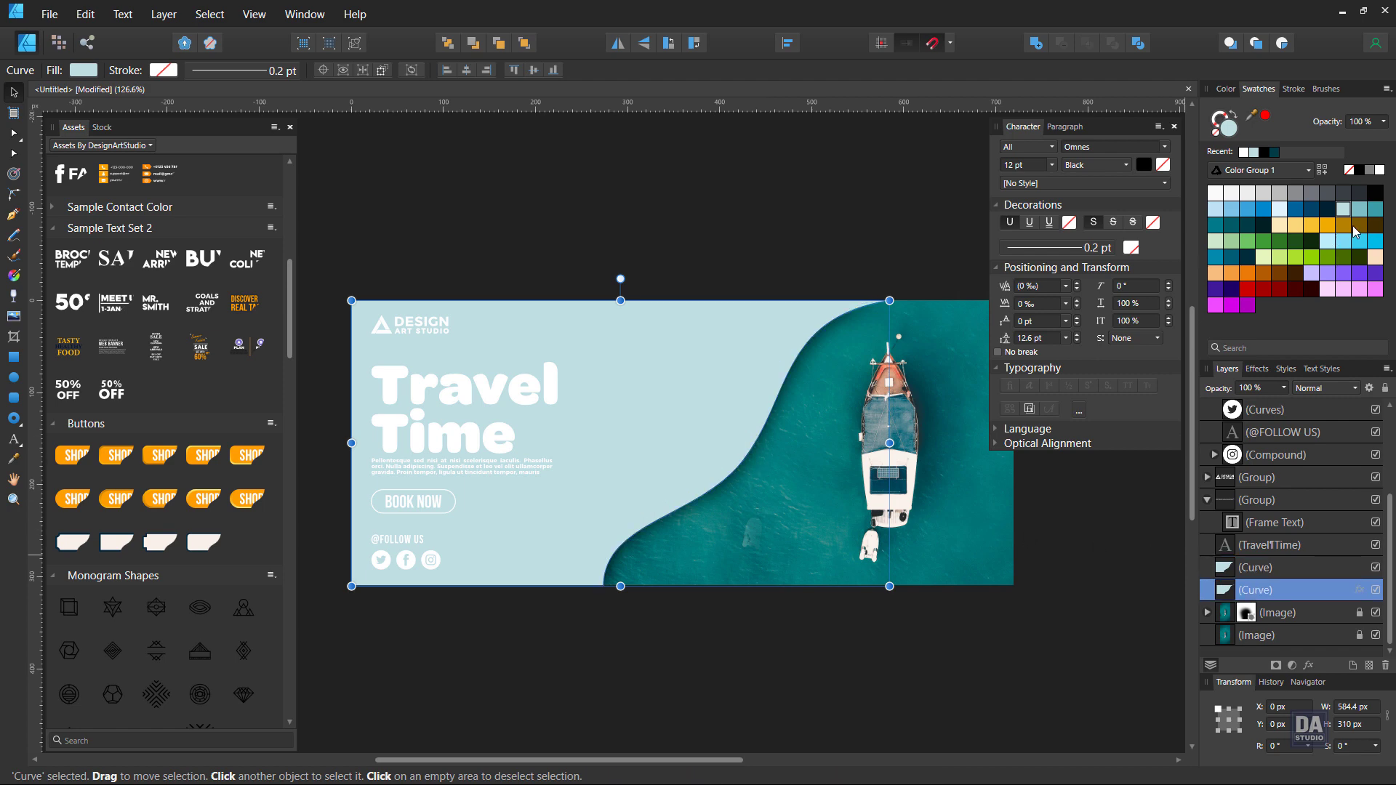
{"action": "left_click", "coordinate": [1381, 173]}
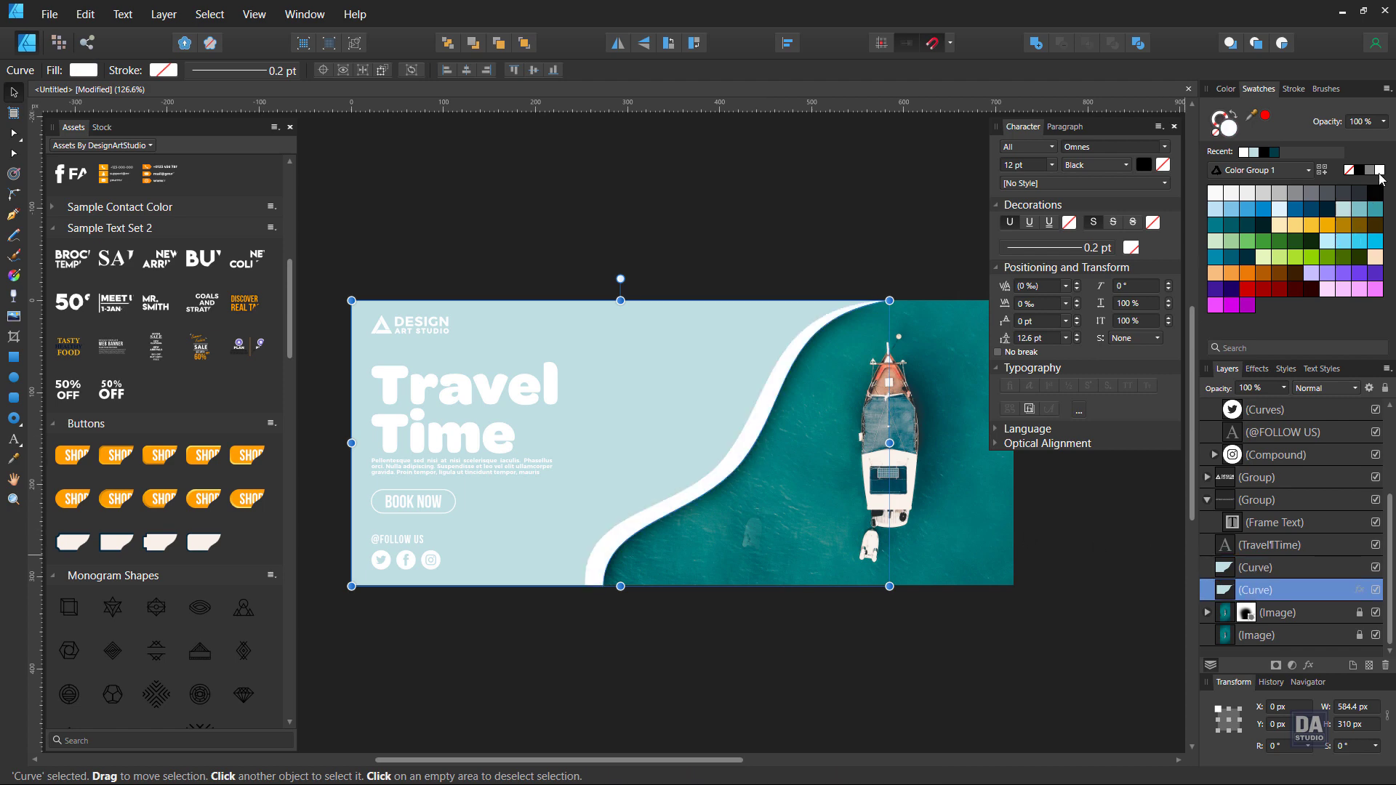
{"action": "left_click", "coordinate": [766, 644]}
Zoom in and out on the banner to check the result
{"action": "key", "text": "z"}
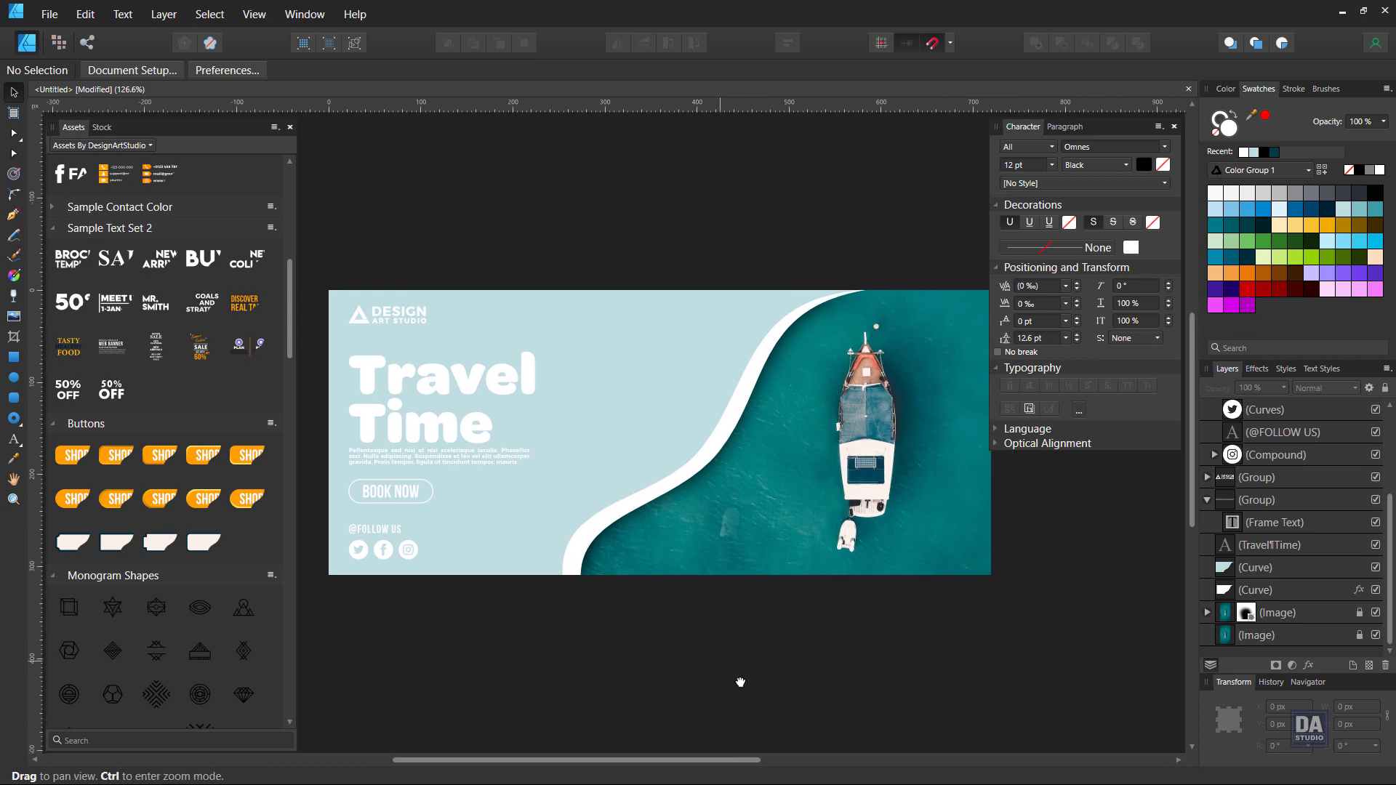
{"action": "scroll", "coordinate": [762, 503], "scroll_direction": "up", "scroll_amount": 3}
{"action": "scroll", "coordinate": [762, 504], "scroll_direction": "down", "scroll_amount": 3}
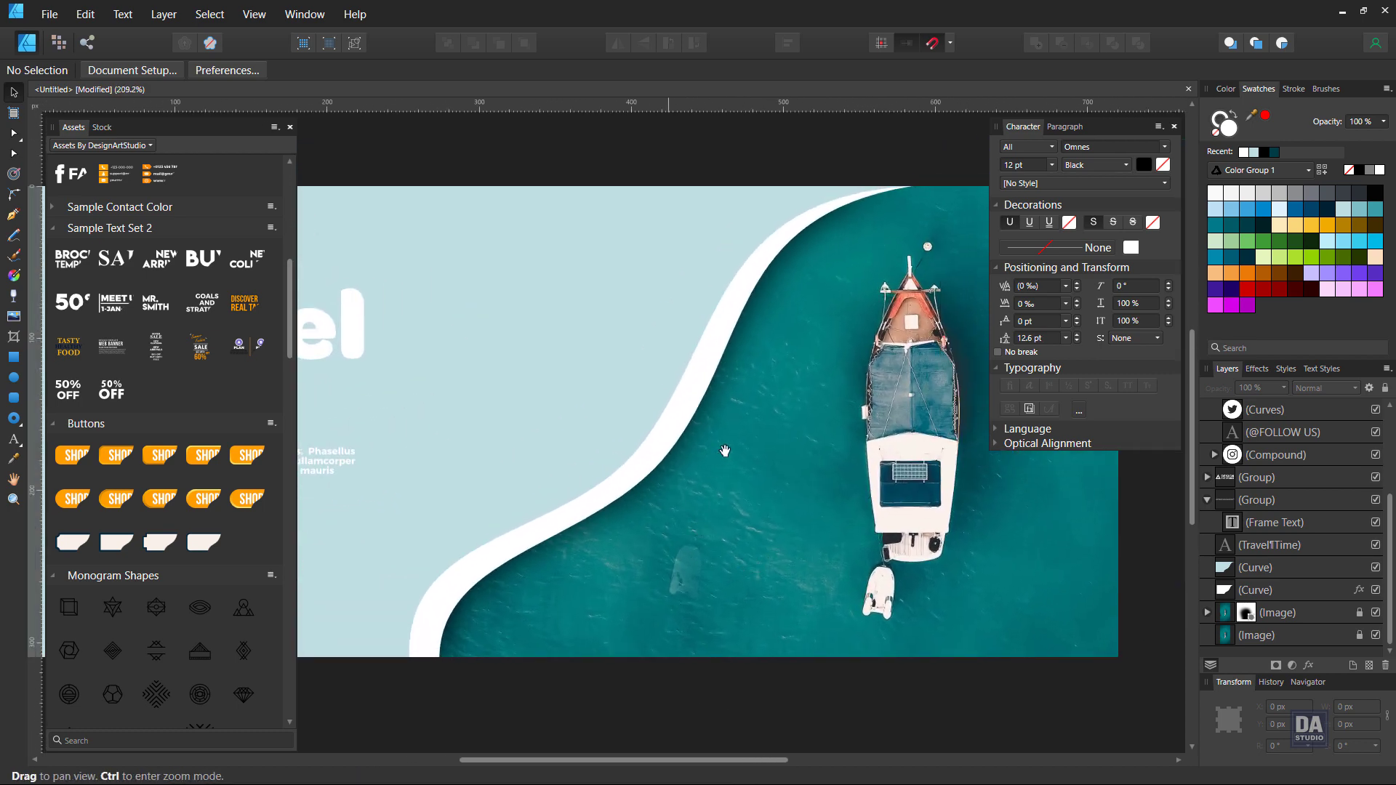
{"action": "scroll", "coordinate": [636, 432], "scroll_direction": "down", "scroll_amount": 3}
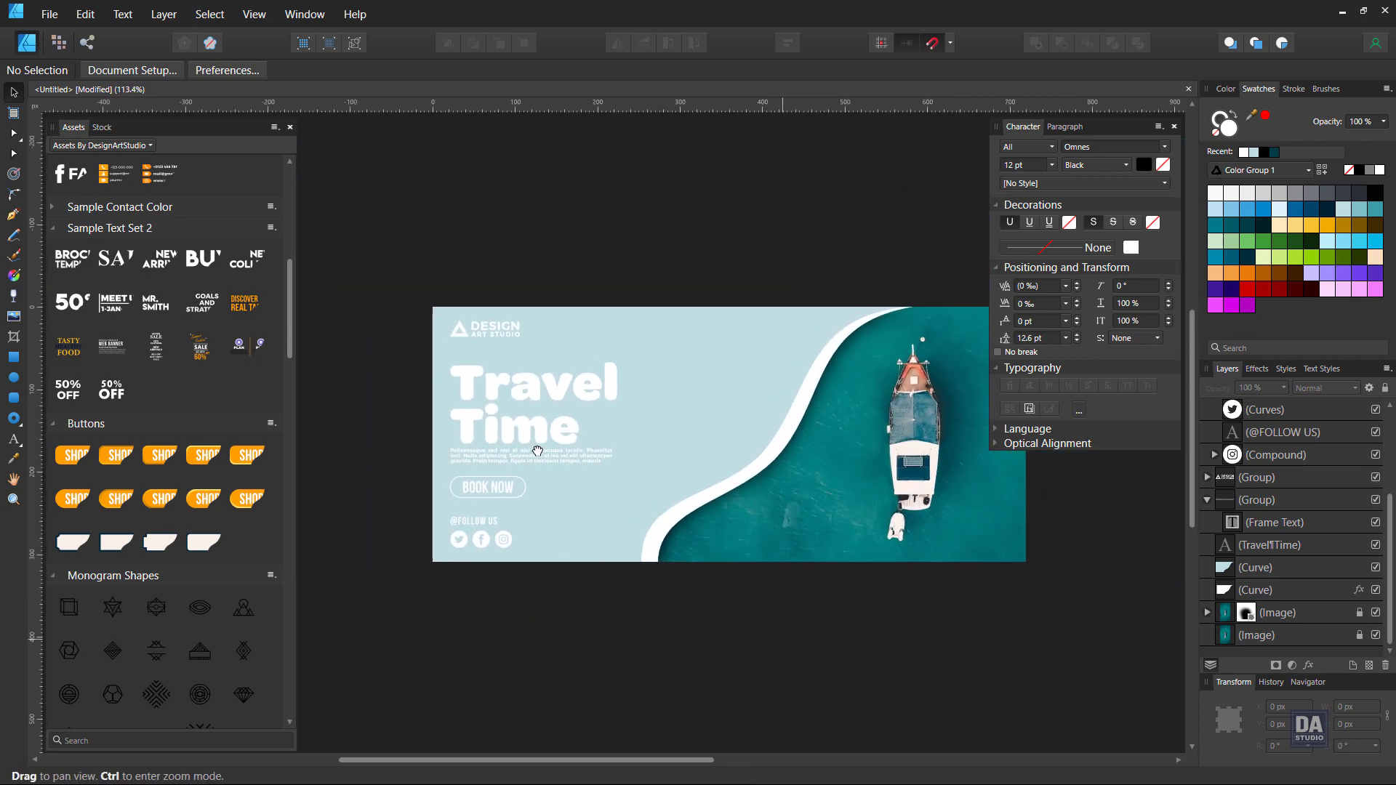
{"action": "scroll", "coordinate": [636, 436], "scroll_direction": "up", "scroll_amount": 2}
{"action": "scroll", "coordinate": [636, 437], "scroll_direction": "up", "scroll_amount": 1}
Collapse the Character and Assets panels and zoom in on the finished banner
{"action": "key", "text": "v"}
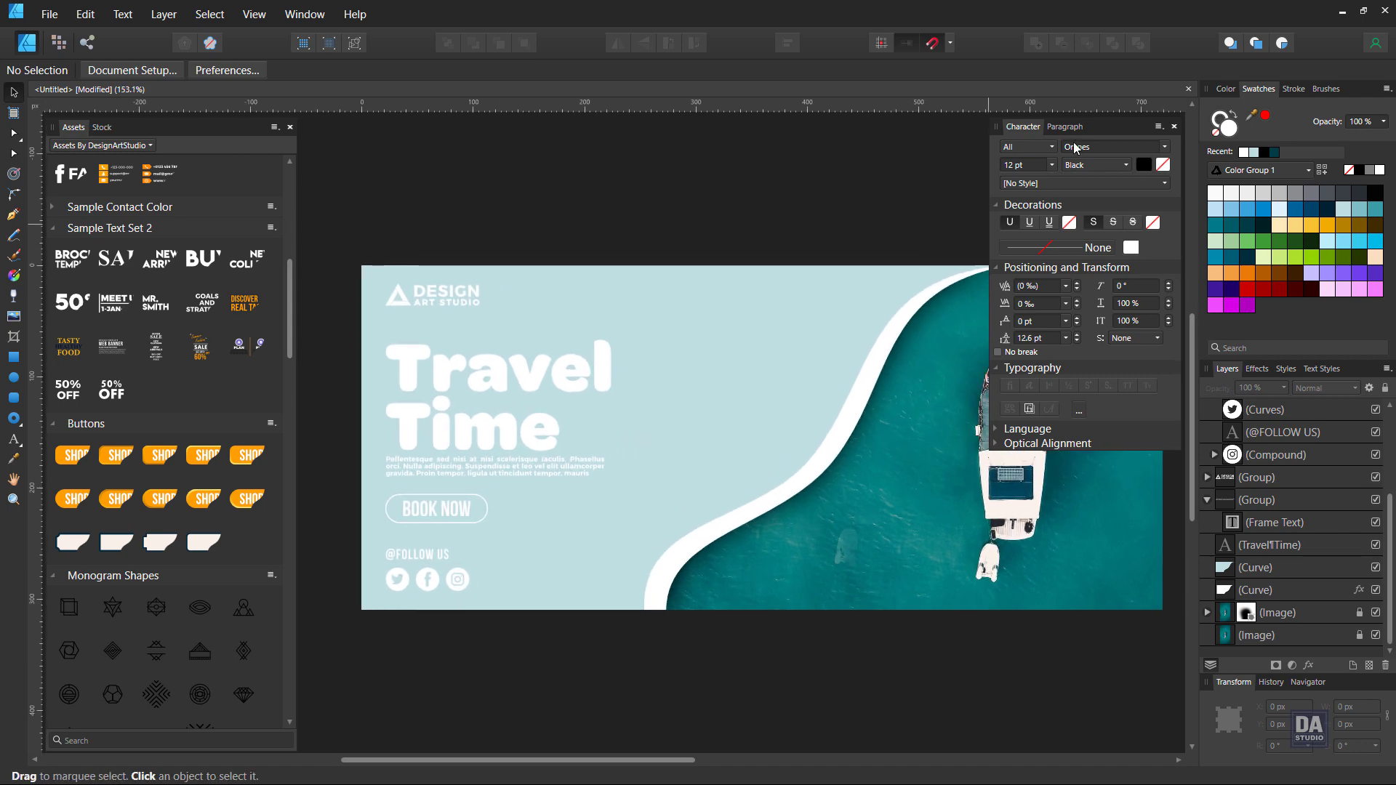
{"action": "left_click", "coordinate": [1096, 133]}
{"action": "left_click_drag", "start_coordinate": [944, 319], "coordinate": [919, 321]}
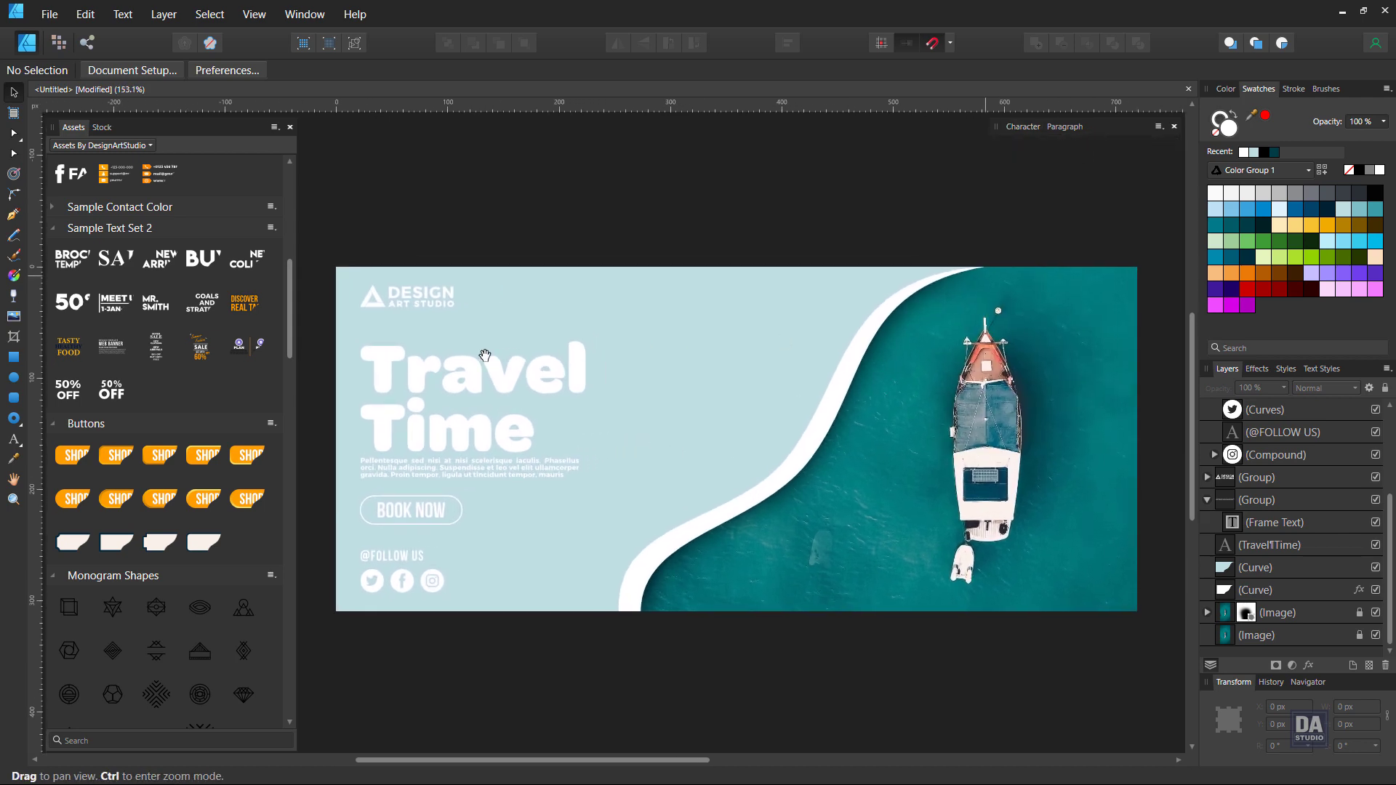
{"action": "key", "text": "z"}
{"action": "left_click_drag", "start_coordinate": [521, 320], "coordinate": [586, 398]}
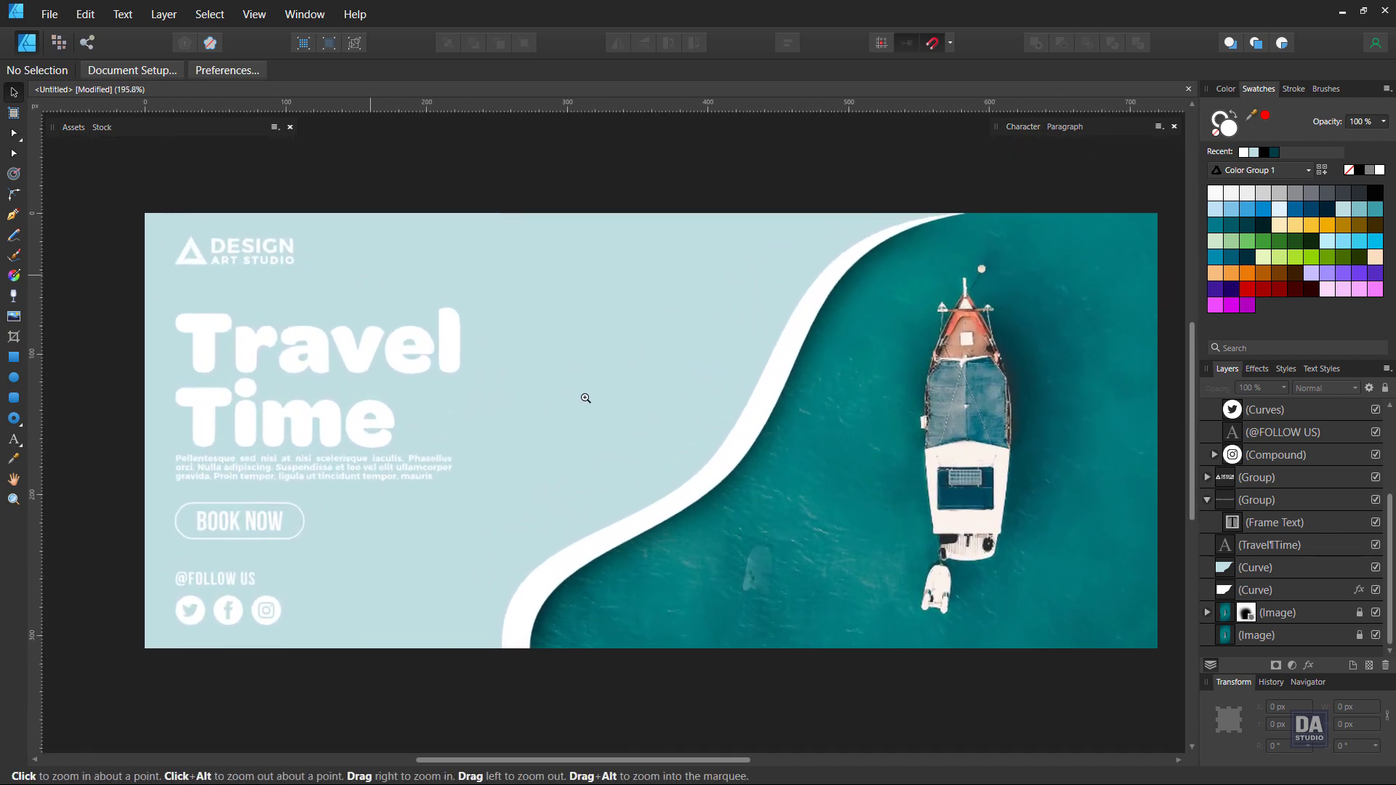